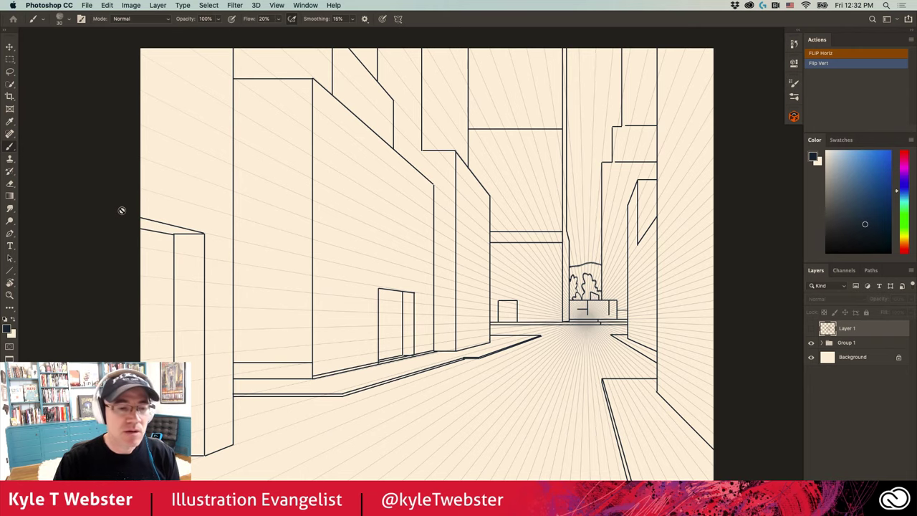
Hide the persp grid layer inside Group 1, then collapse and hide the whole city line drawing group
scroll(239, 252, "right", 2)
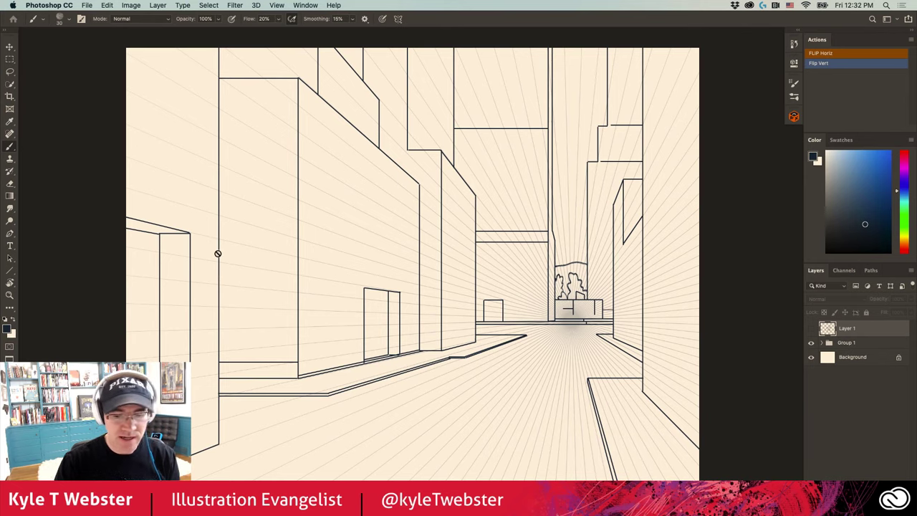
left_click(818, 343)
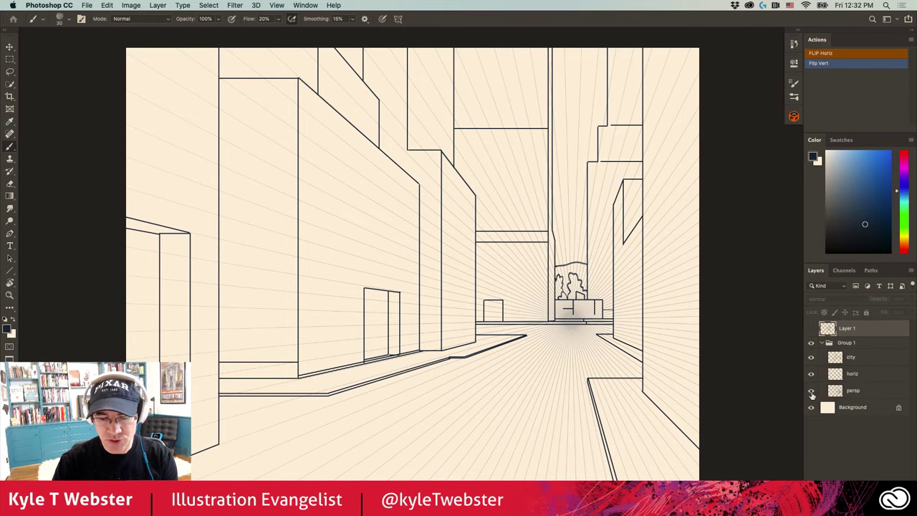
left_click(811, 390)
left_click(811, 390)
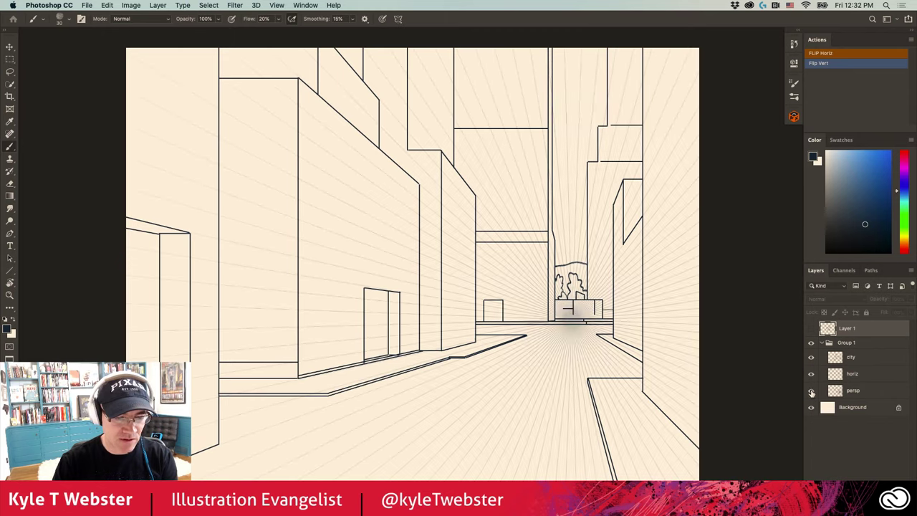
left_click(812, 391)
left_click(811, 392)
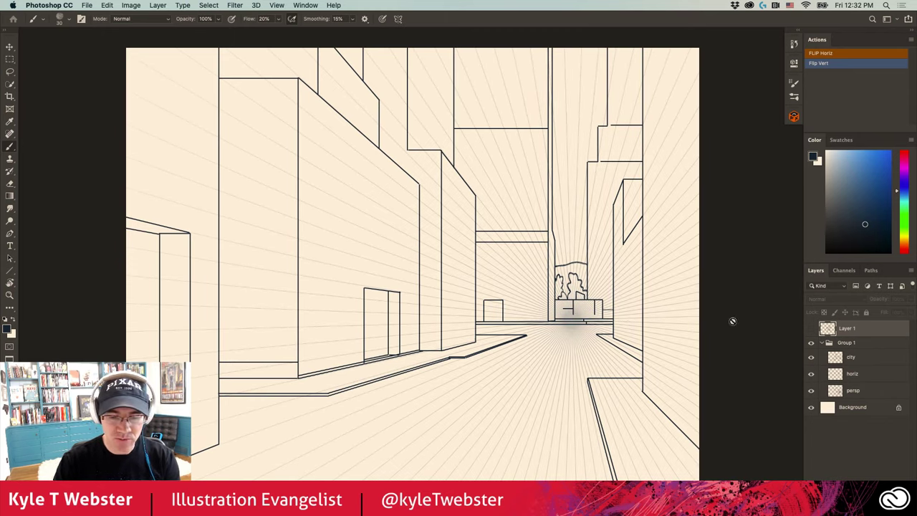
left_click(811, 391)
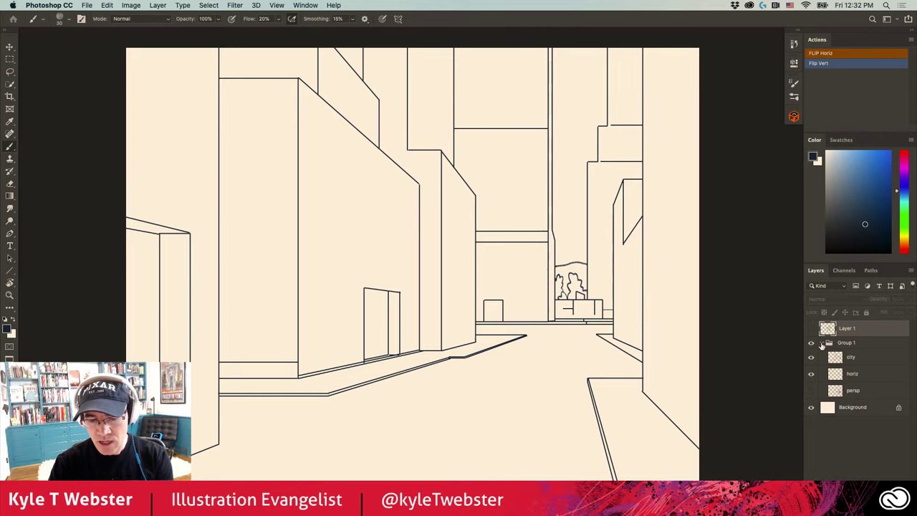
left_click(822, 343)
left_click(811, 342)
Add a new empty layer, zoom out to the full canvas, and choose the Polygon Tool
key("super+shift+alt+n")
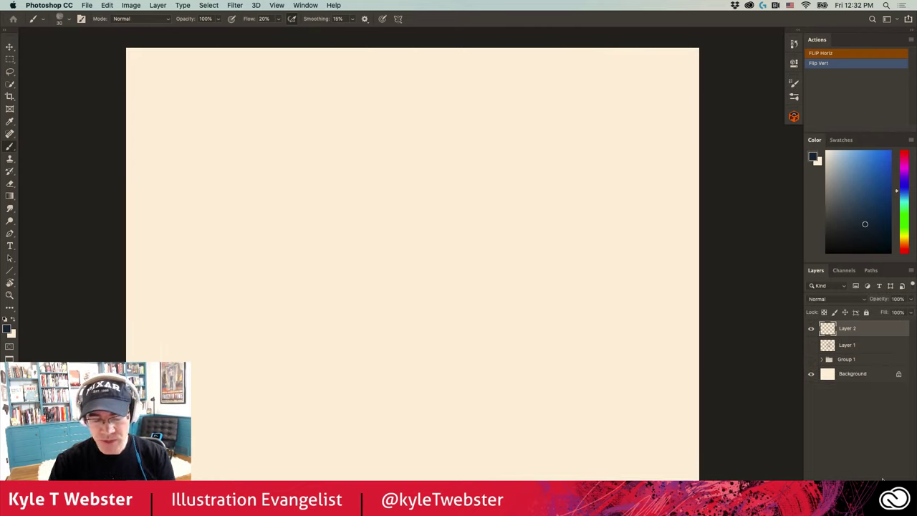
key("super+minus")
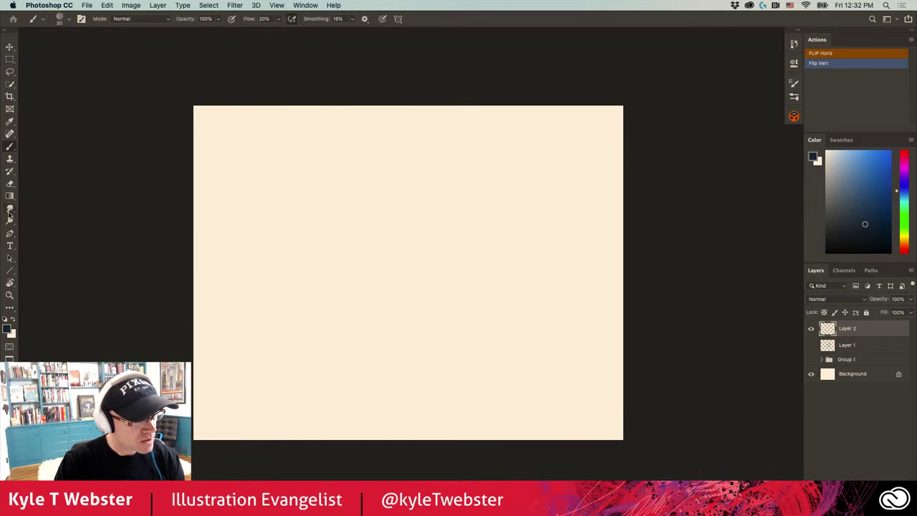
left_click(10, 272)
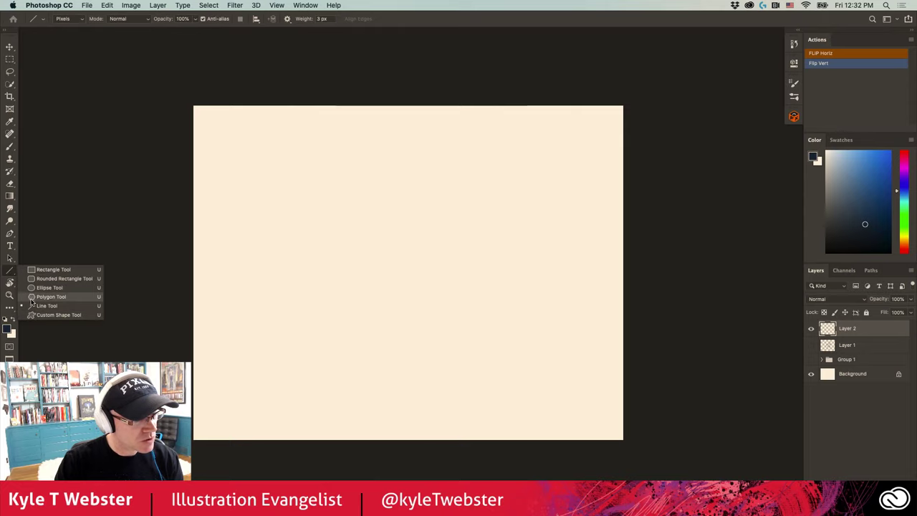
left_click(33, 297)
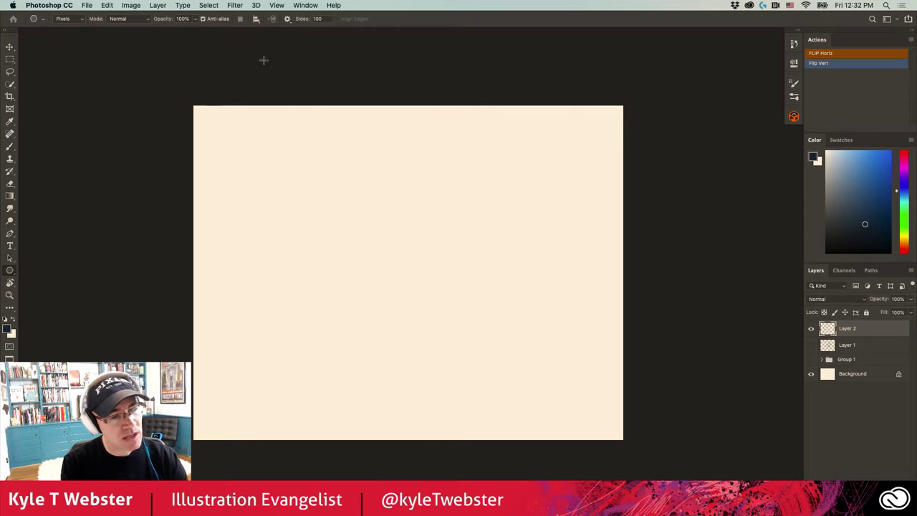
Turn on Star in the polygon path options and set Indent Sides By to 40%
left_click(287, 19)
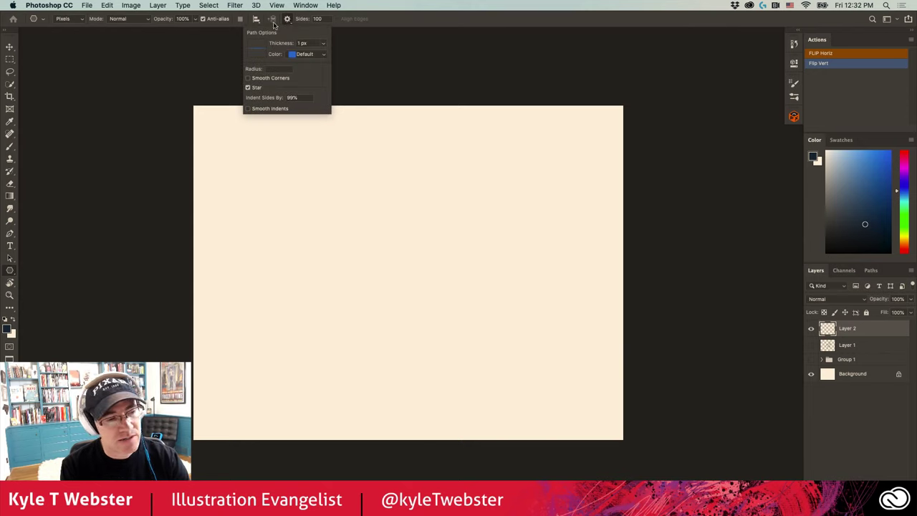
left_click(248, 88)
left_click(248, 88)
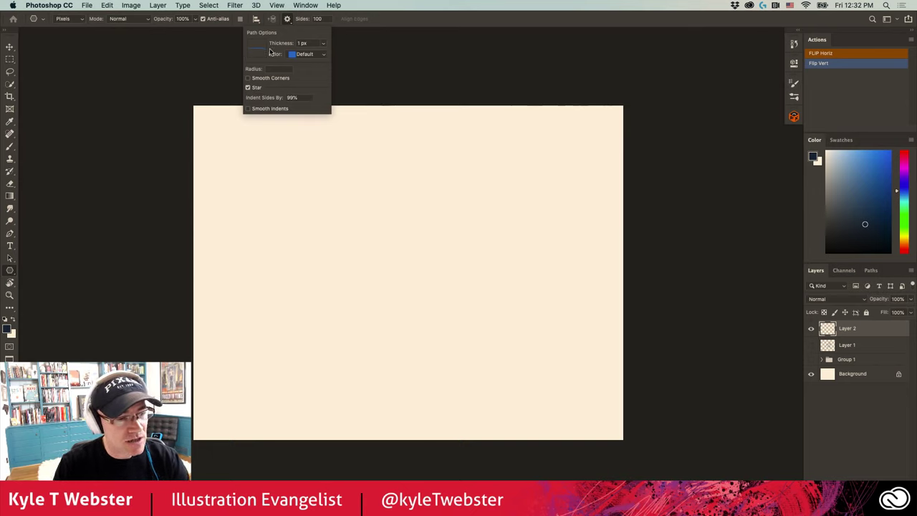
left_click(294, 98)
type("4")
key("Return")
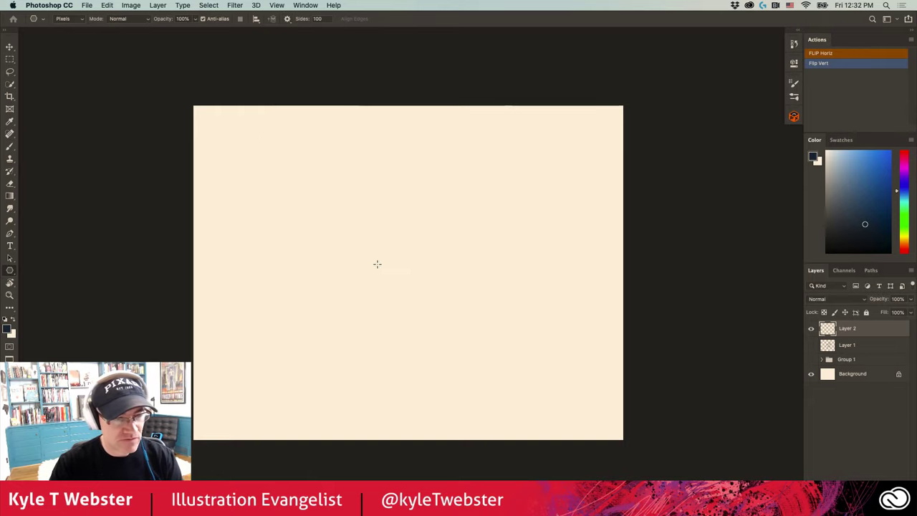
Try a 30-point star, undo it, and change the polygon side count to 100
type("30")
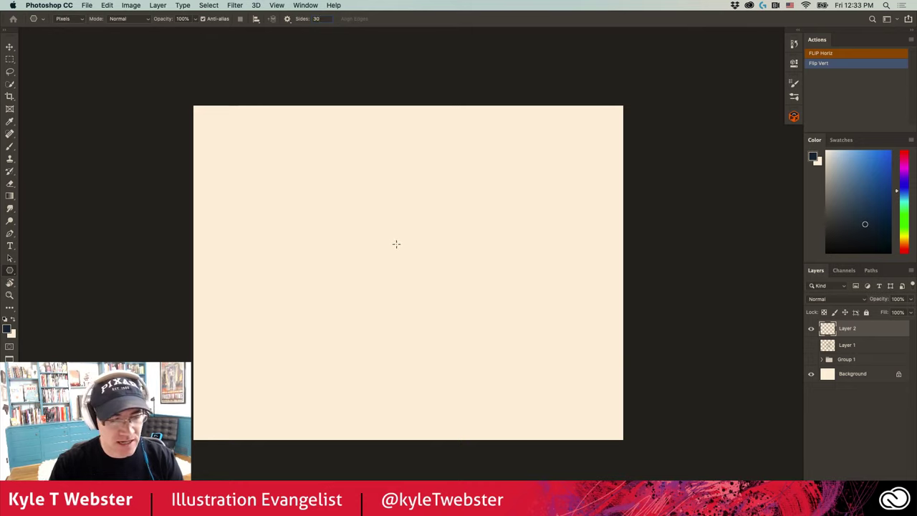
left_click_drag(409, 281, 315, 183)
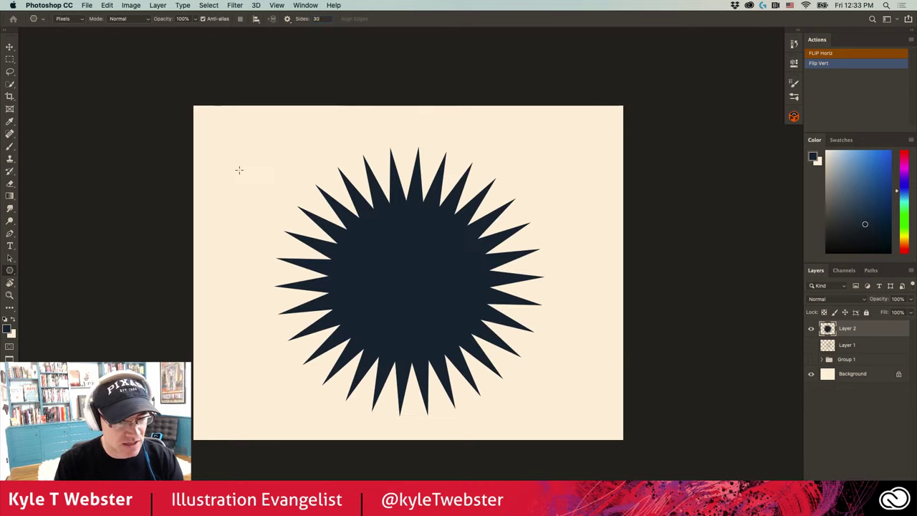
key("super+z")
double_click(316, 19)
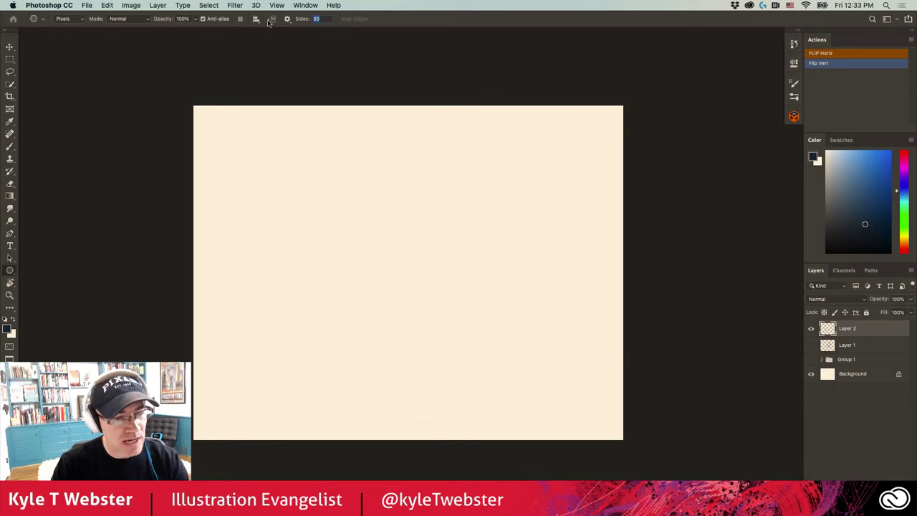
type("100")
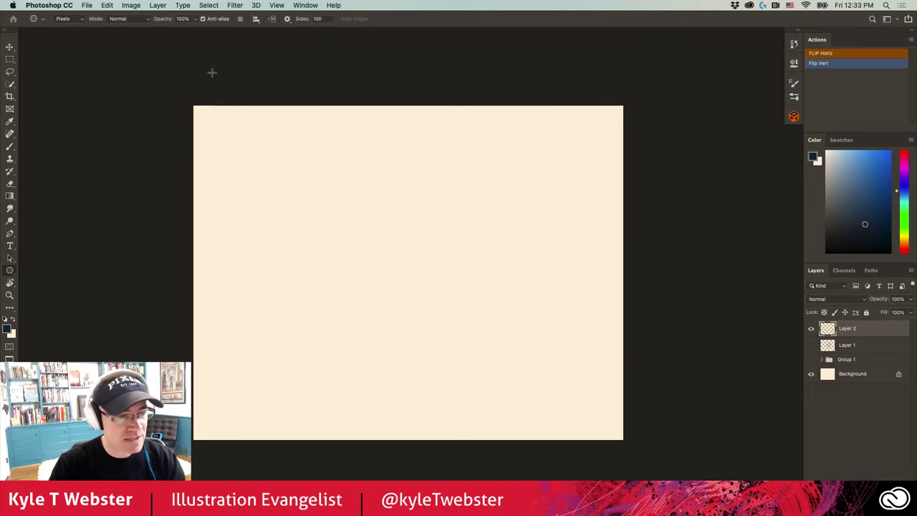
Re-enable Star, draw a trial 100-point starburst from the canvas centre, then undo it
left_click(287, 19)
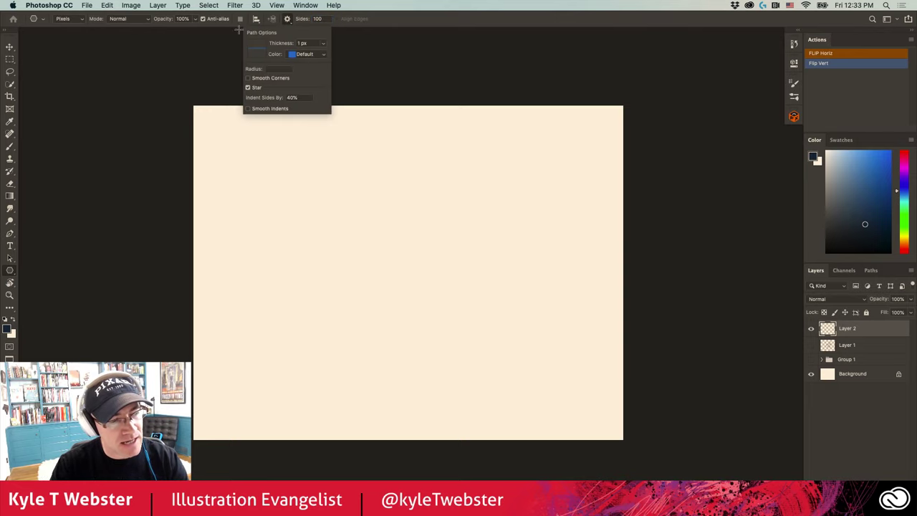
left_click(248, 87)
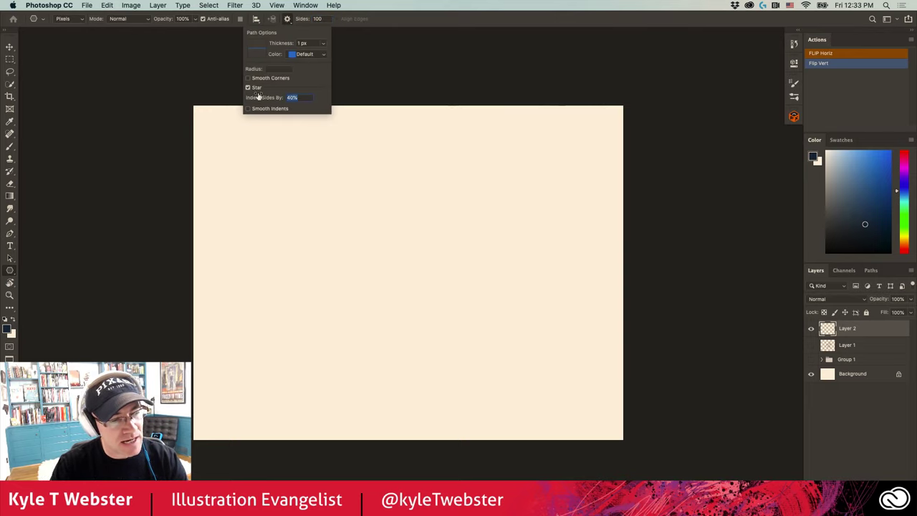
left_click(182, 126)
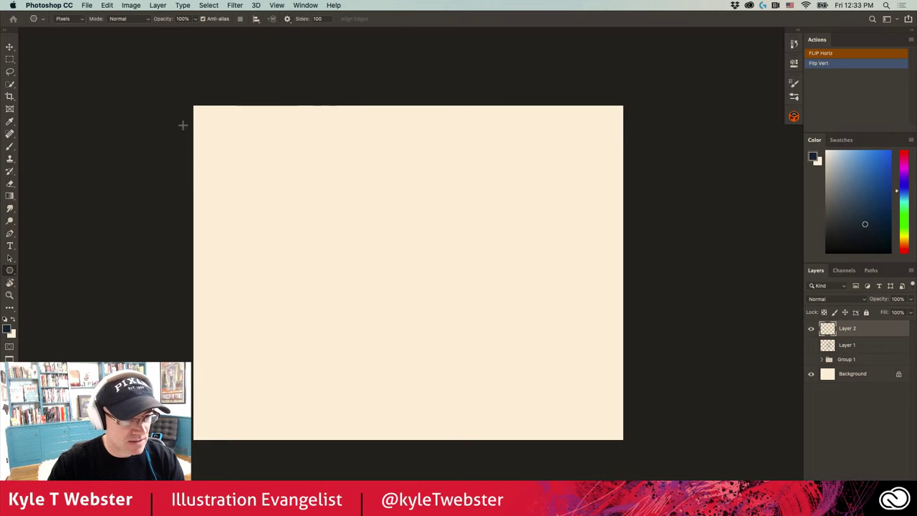
left_click_drag(475, 316, 167, 138)
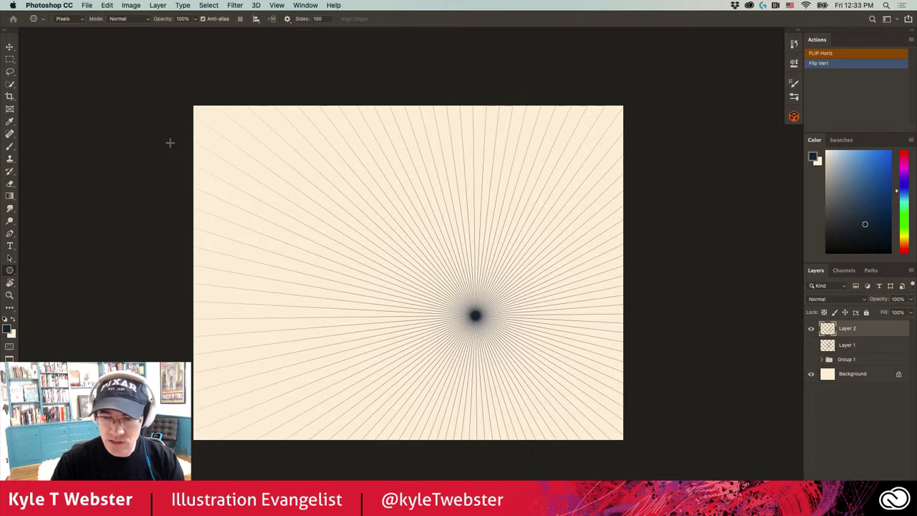
key("super+z")
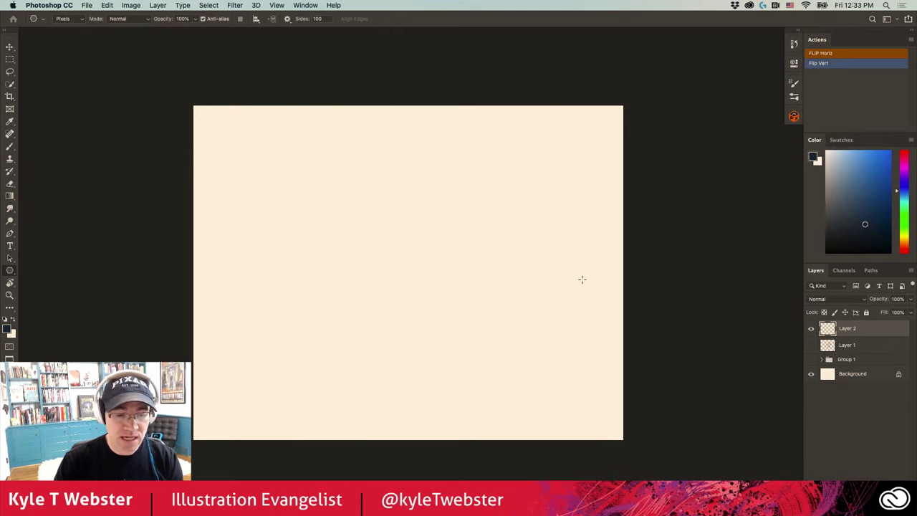
Draw the 100-point starburst radiating from near the canvas's right edge
scroll(545, 328, "down", 2)
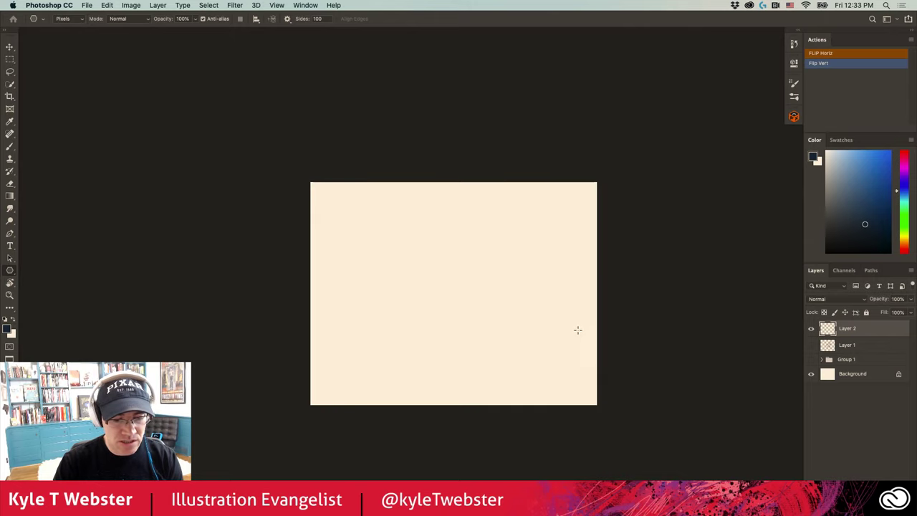
left_click_drag(579, 331, 82, 107)
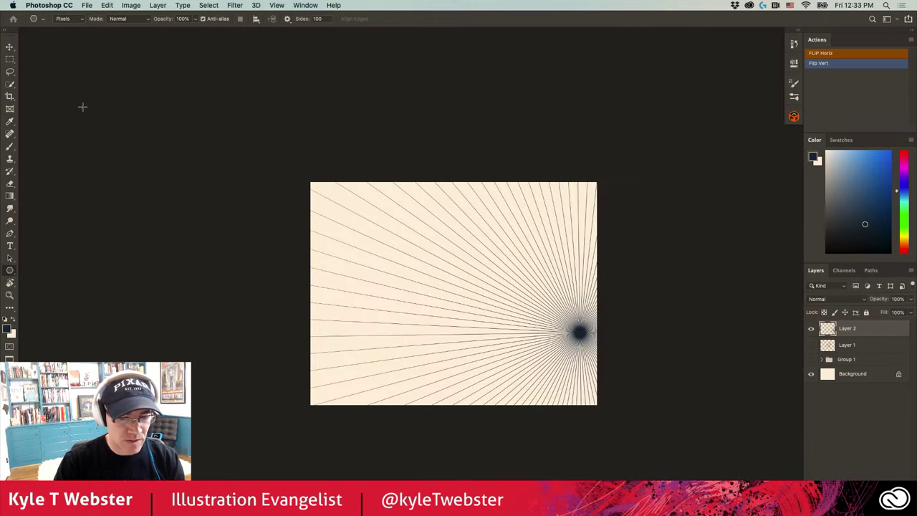
left_click_drag(387, 318, 290, 278)
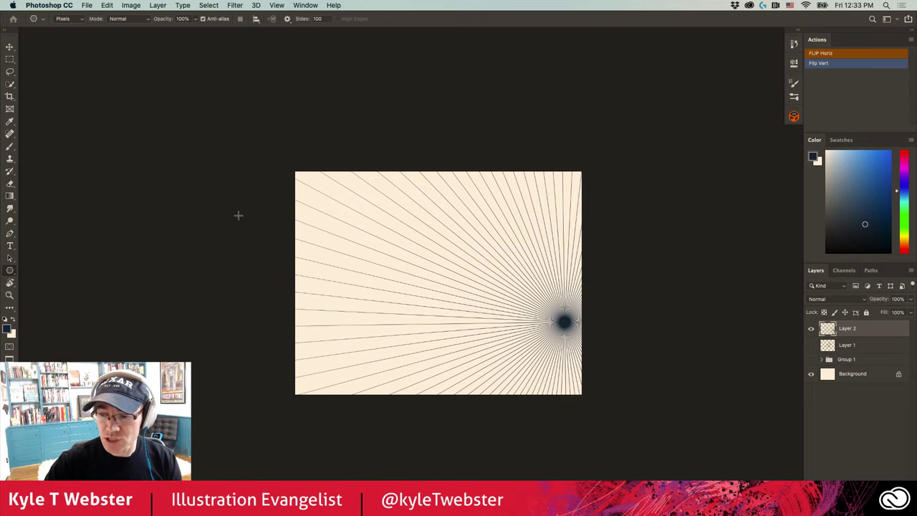
Duplicate the starburst layer and start Free Transform on the copy
key("super+j")
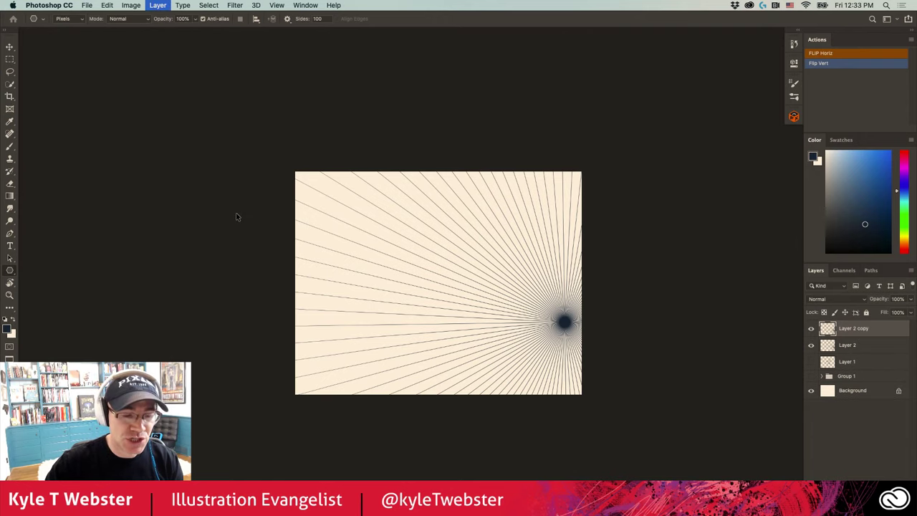
key("super+t")
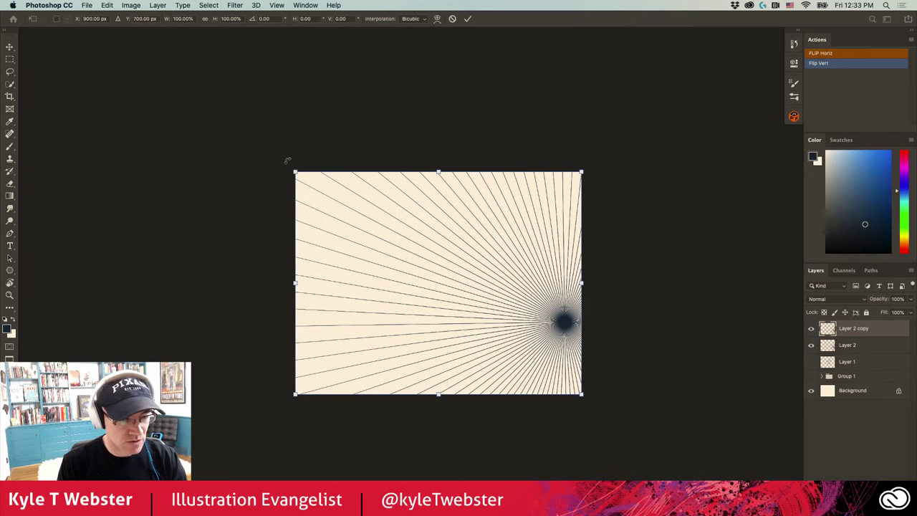
left_click_drag(287, 160, 252, 278)
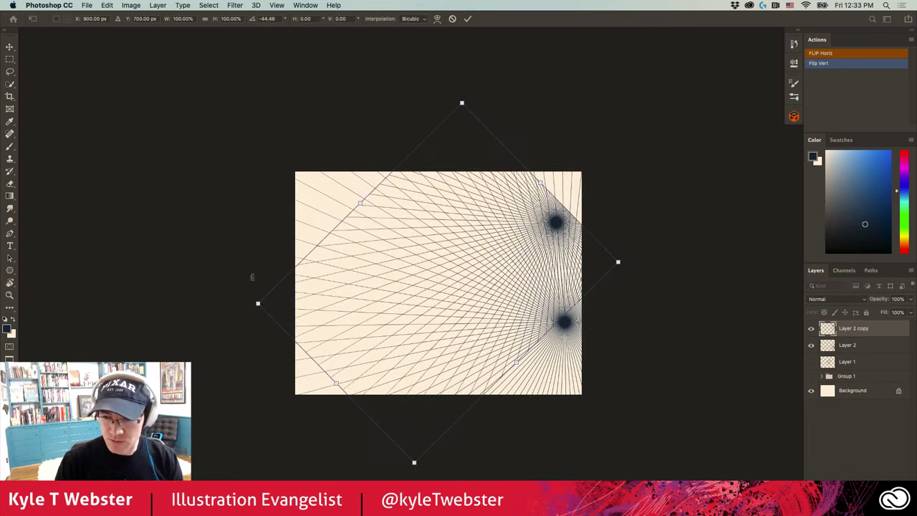
key("super+z")
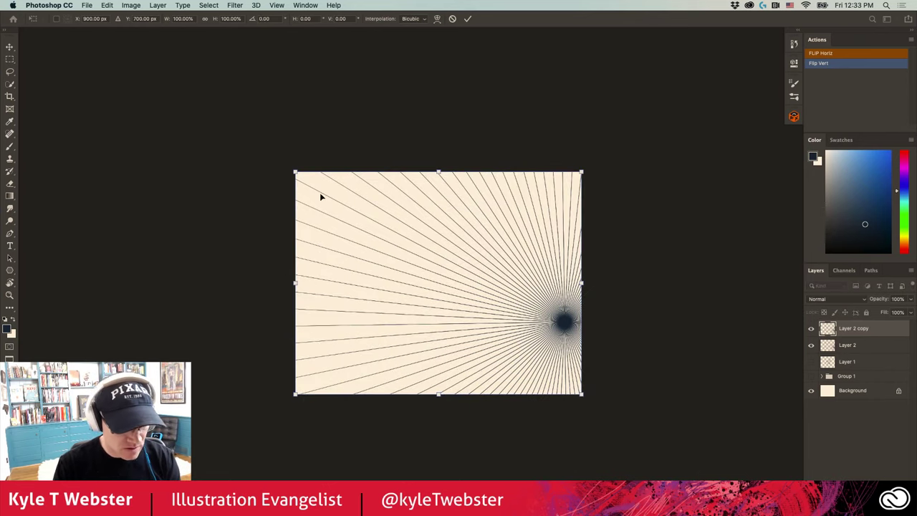
Rotate the copied rays to about -30° and reposition them over the original
left_click(427, 304, "super")
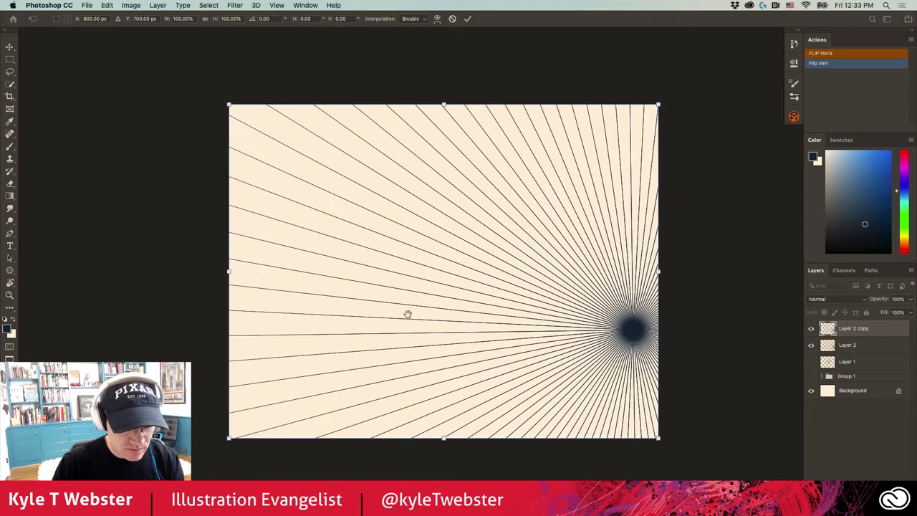
left_click_drag(408, 313, 340, 287)
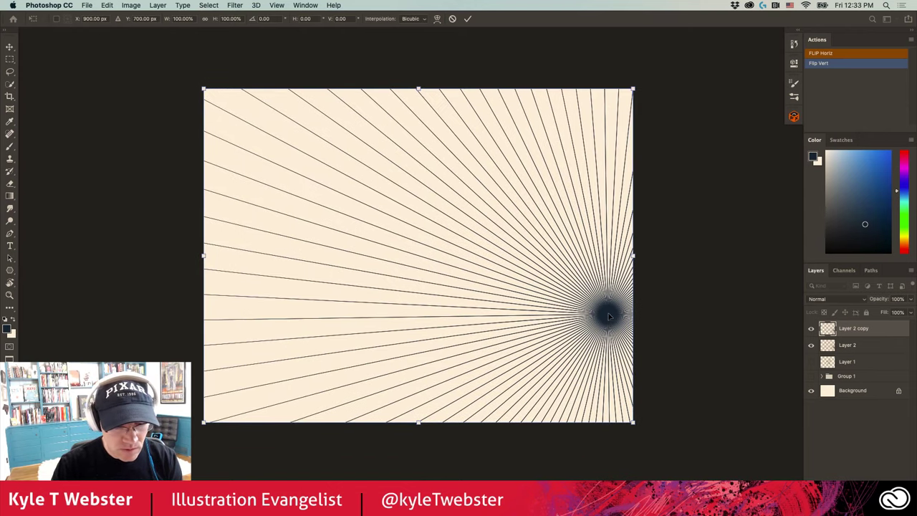
key("super+r")
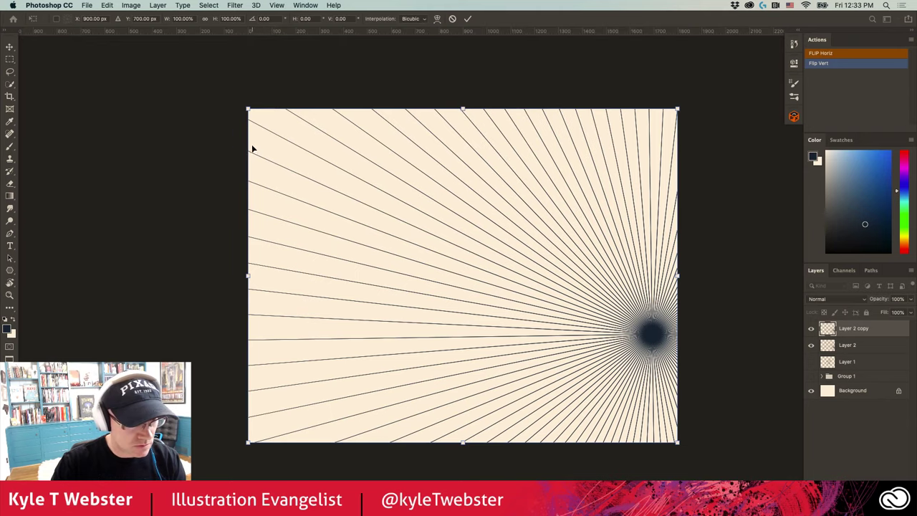
key("super+r")
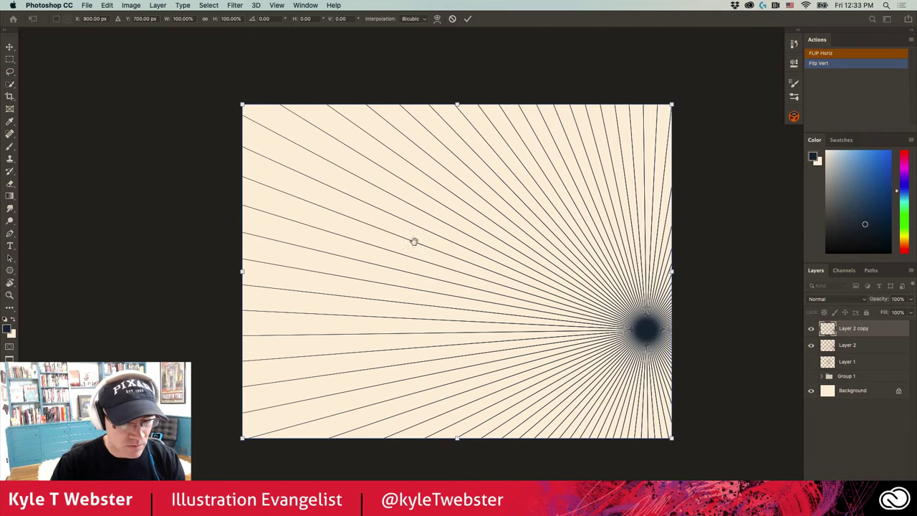
left_click_drag(414, 241, 362, 212)
left_click(498, 317, "alt+super")
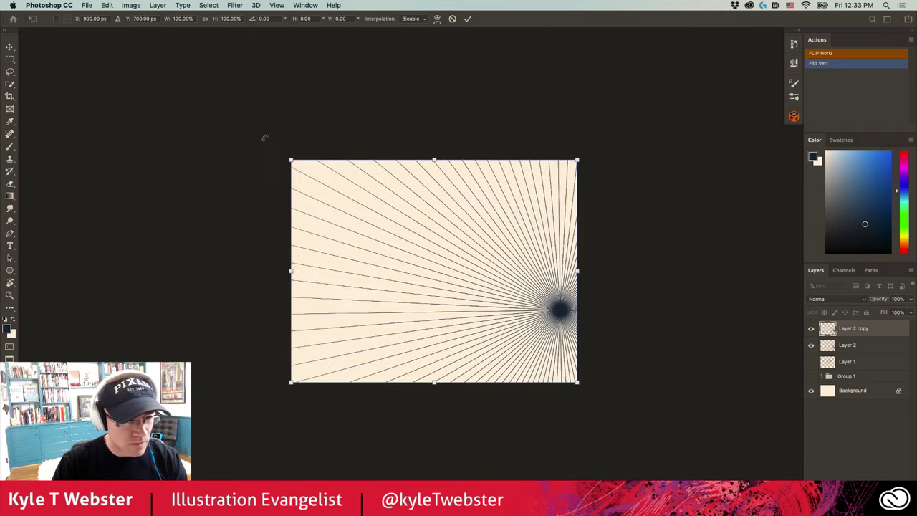
left_click_drag(265, 137, 255, 278)
left_click_drag(552, 221, 558, 314)
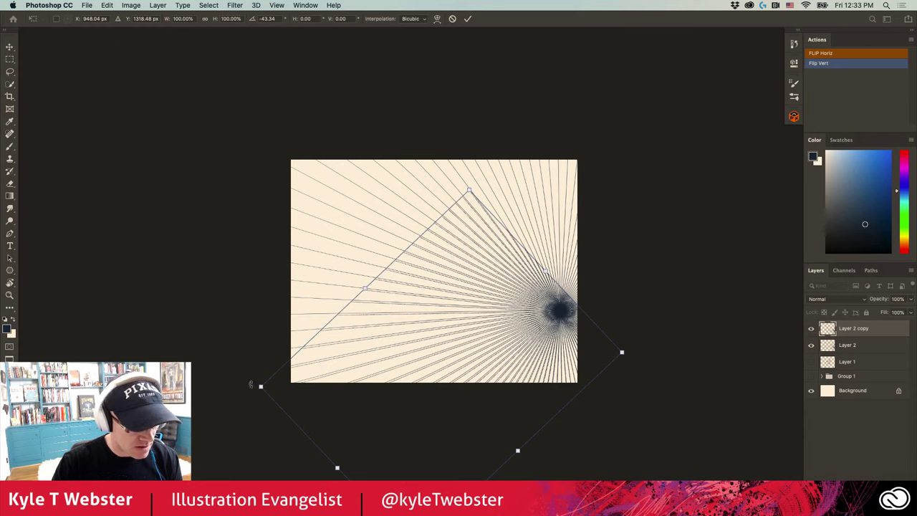
left_click_drag(250, 384, 266, 335)
left_click_drag(409, 351, 396, 312)
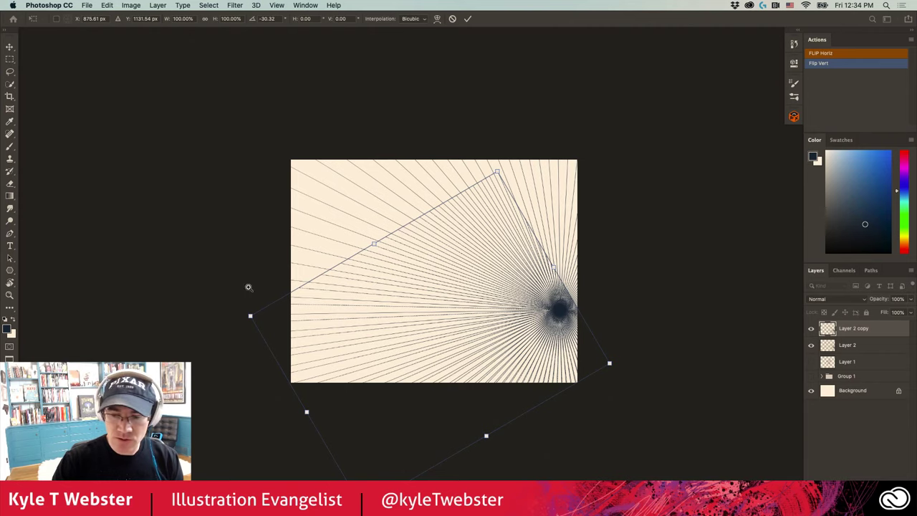
Scale the copy to about 221%, fine-tune rotation to about -29° and position, then commit
scroll(248, 286, "down", 1)
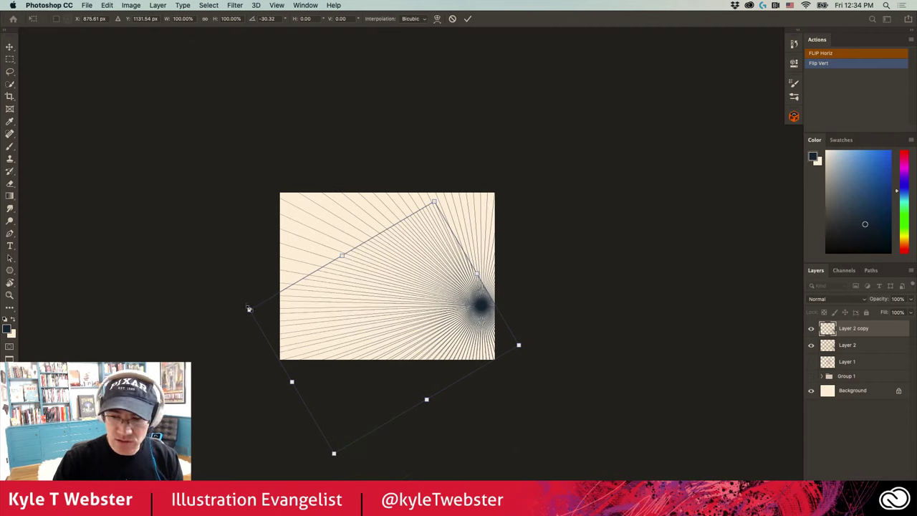
left_click_drag(248, 309, 86, 232)
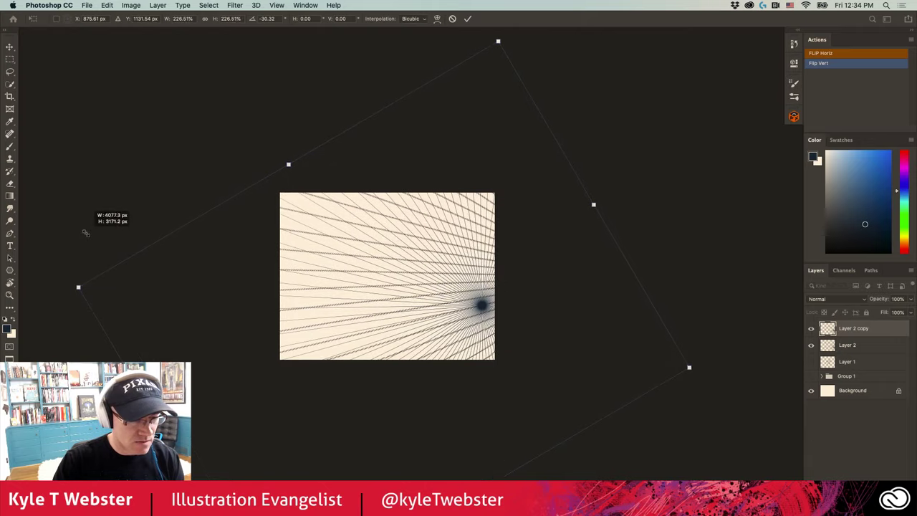
left_click_drag(338, 339, 213, 362)
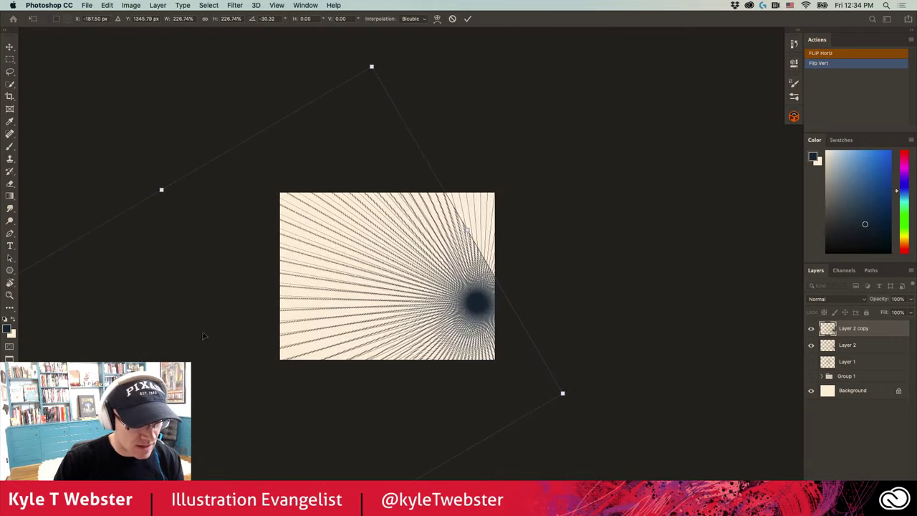
left_click_drag(347, 51, 338, 46)
scroll(418, 293, "up", 1)
left_click_drag(493, 302, 500, 310)
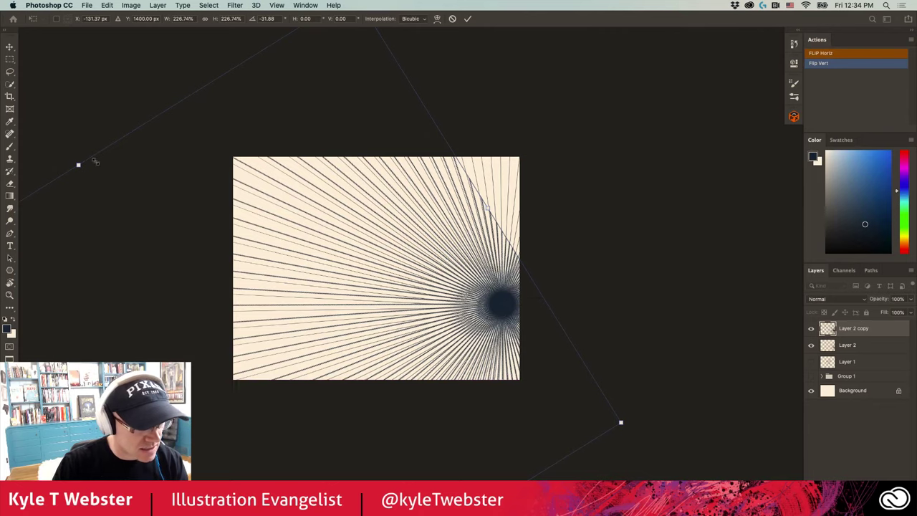
mouse_move(87, 125)
left_mouse_down()
mouse_move(103, 104)
mouse_move(91, 116)
left_mouse_up()
left_click_drag(618, 435, 599, 423)
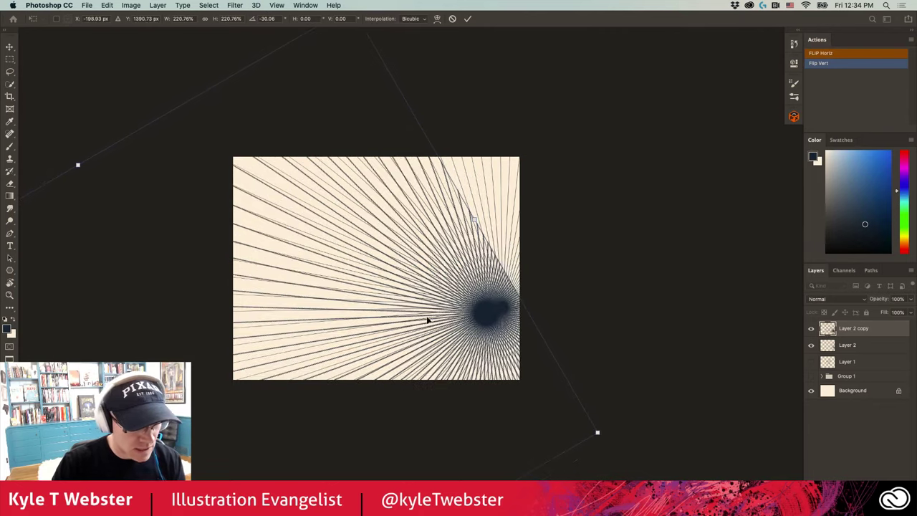
left_click_drag(428, 320, 441, 313)
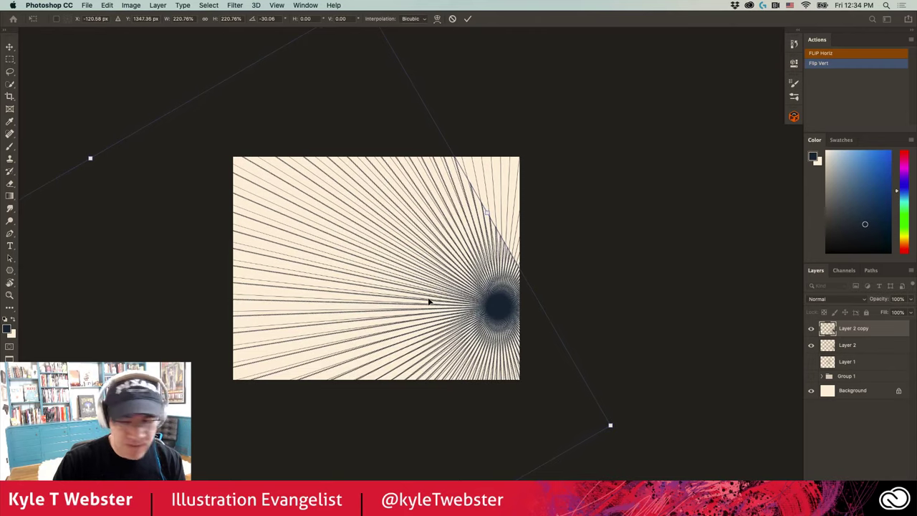
key("Return")
key("u")
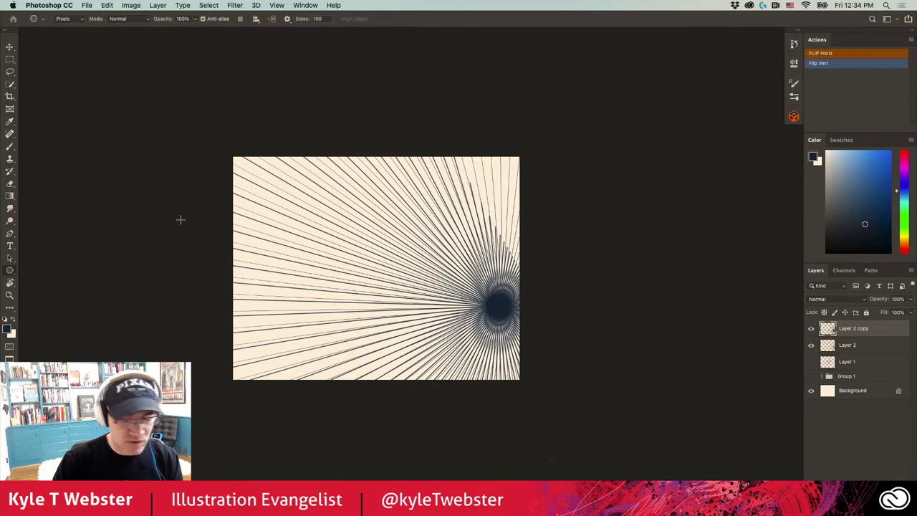
Undo the moiré, delete Layer 2 copy, and make a fresh duplicate of Layer 2 in Free Transform
key("super+z")
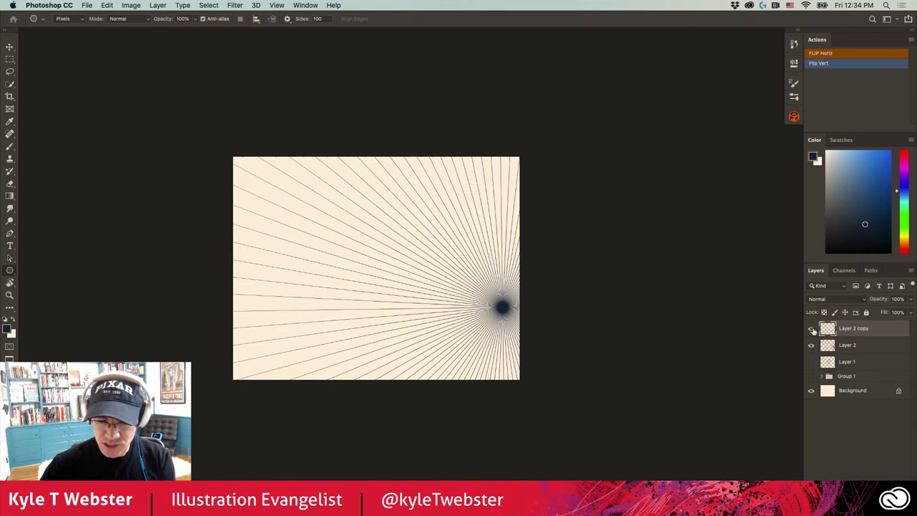
key("BackSpace")
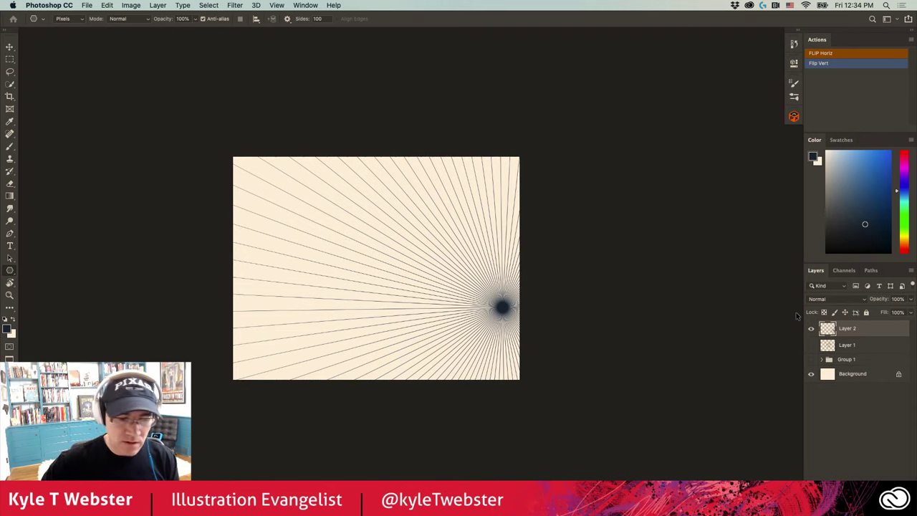
key("super+j")
key("super+t")
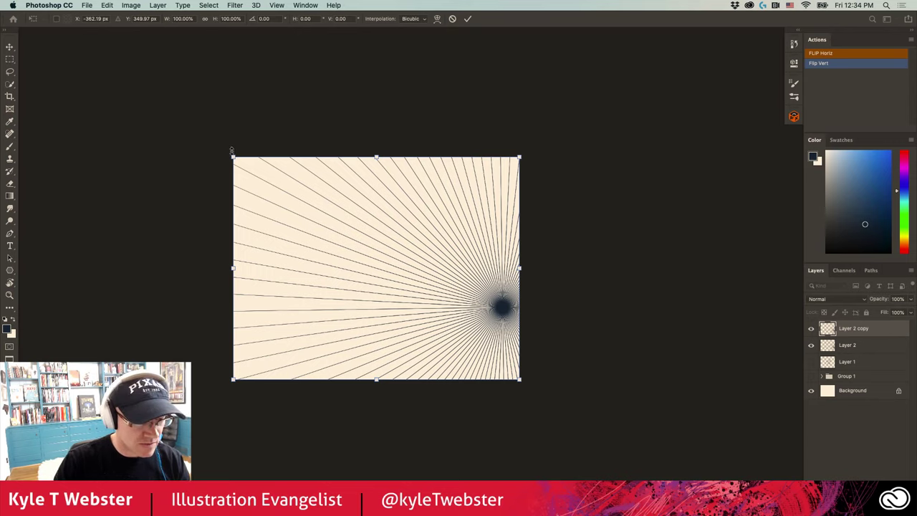
mouse_move(230, 149)
left_mouse_down()
mouse_move(191, 189)
mouse_move(256, 135)
mouse_move(230, 151)
left_mouse_up()
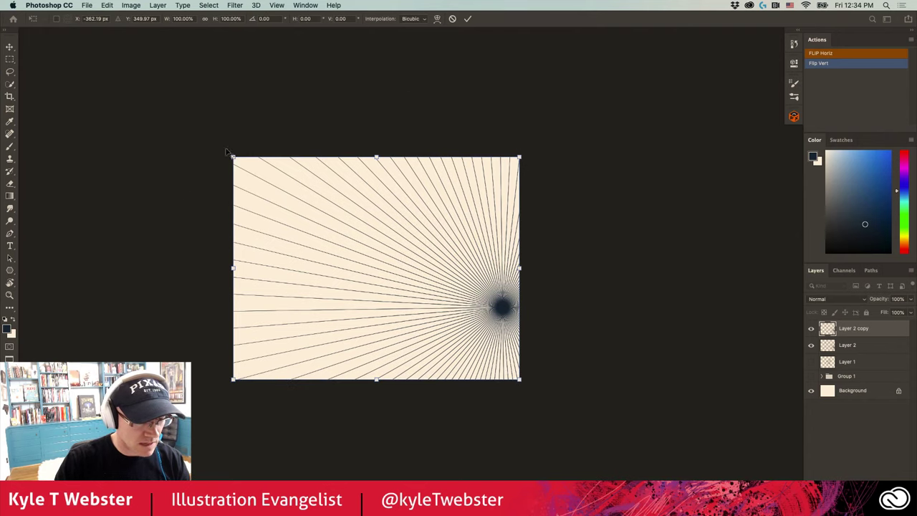
End the transform with Don't Apply and cancel closing the document
key("super+w")
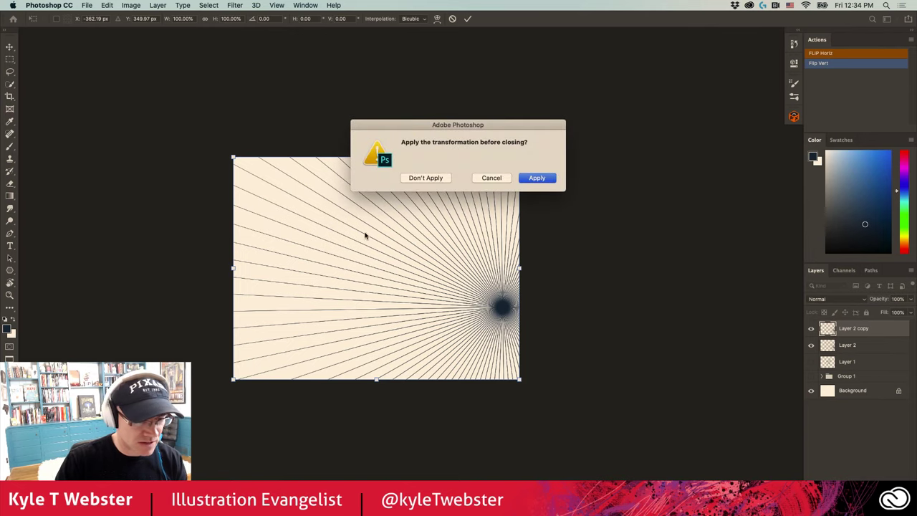
left_click(424, 179)
left_click(475, 178)
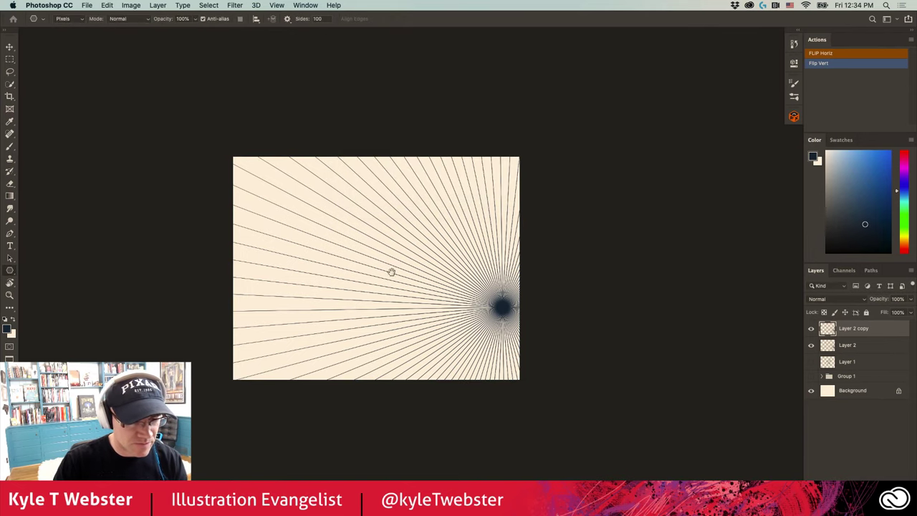
scroll(387, 294, "up", 3)
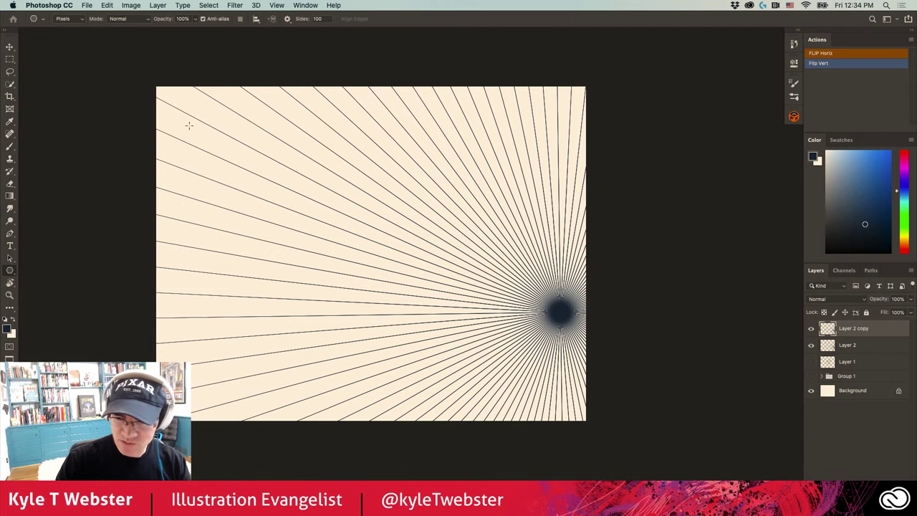
Set Layer 2 copy to 30% opacity and hide it
left_click_drag(255, 225, 277, 231)
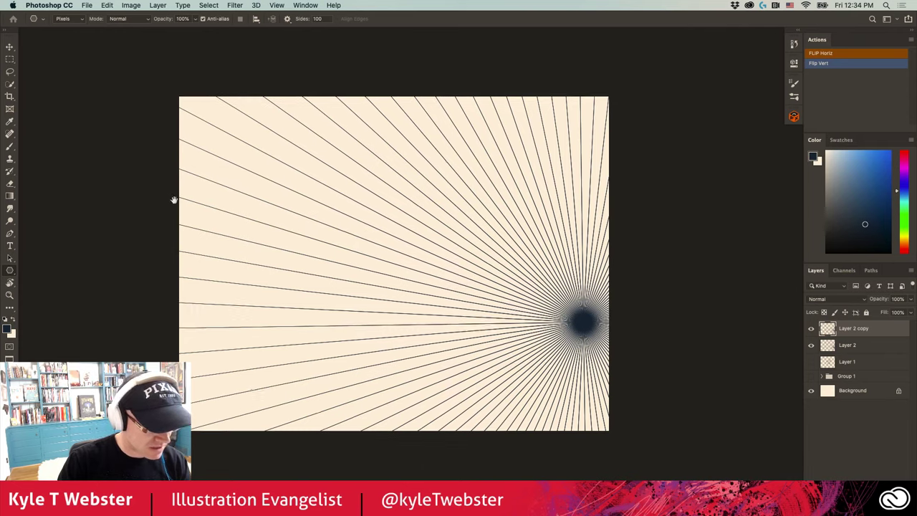
left_click_drag(165, 200, 179, 207)
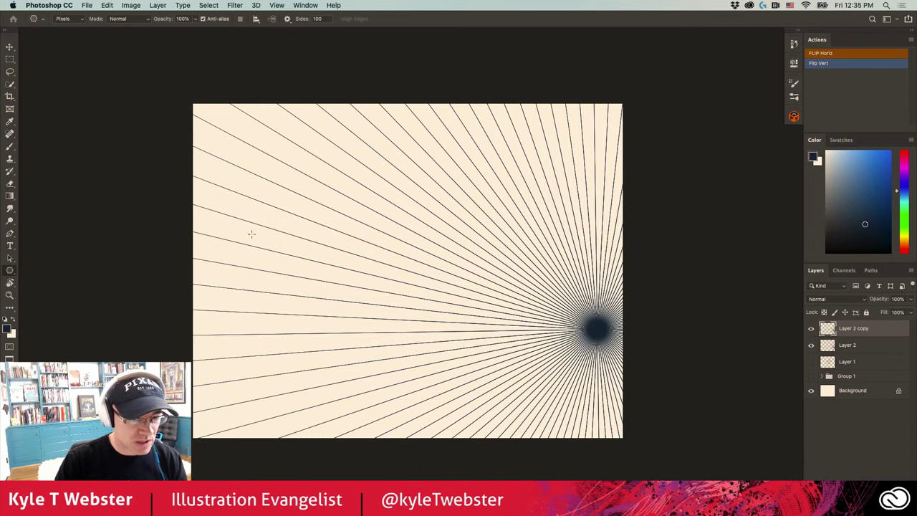
left_click(896, 299)
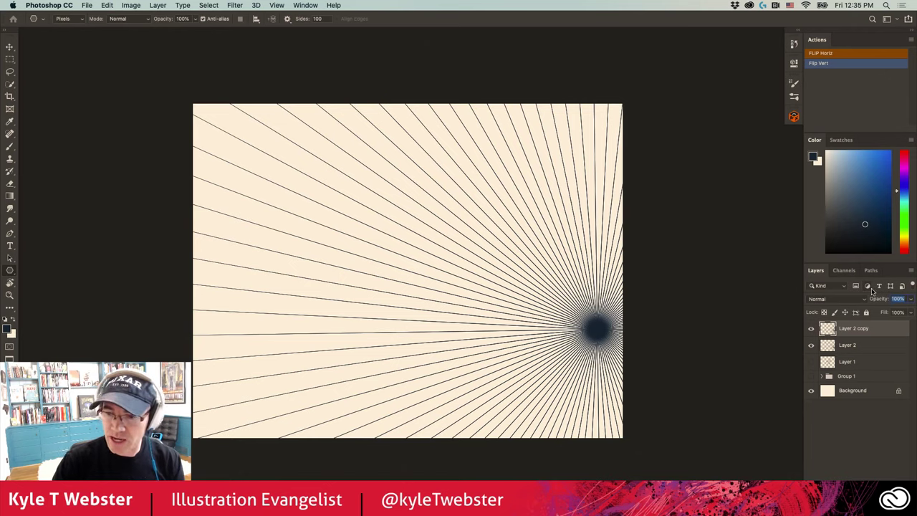
type("30")
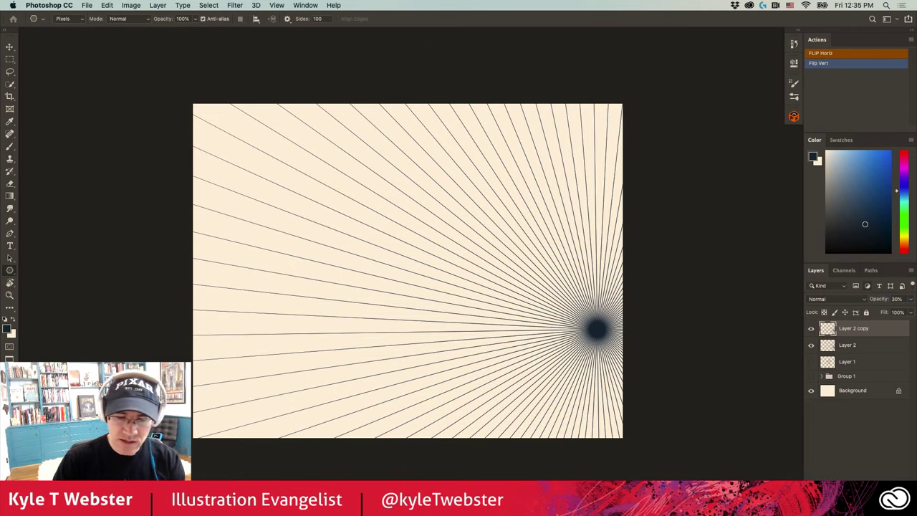
left_click(812, 328)
Fade Layer 2 to 20% opacity and add an empty Layer 3 above it
left_click(853, 345)
left_click(898, 299)
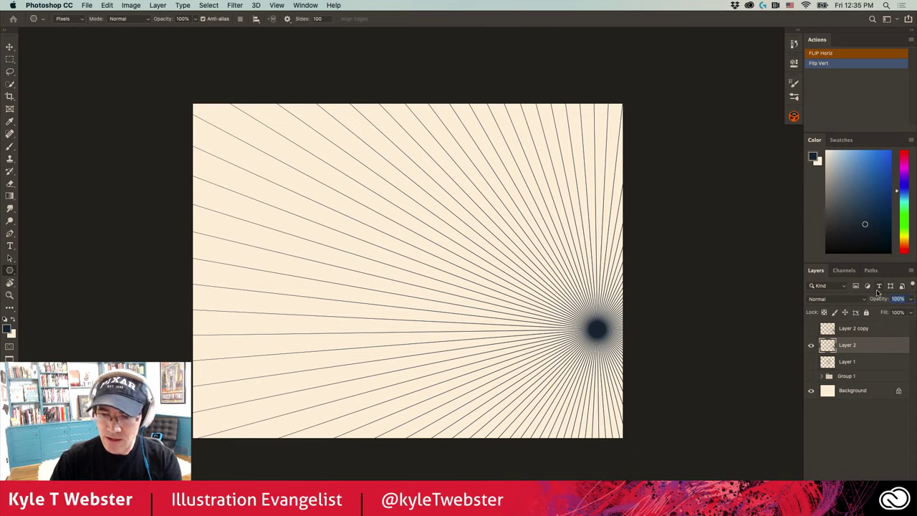
type("20")
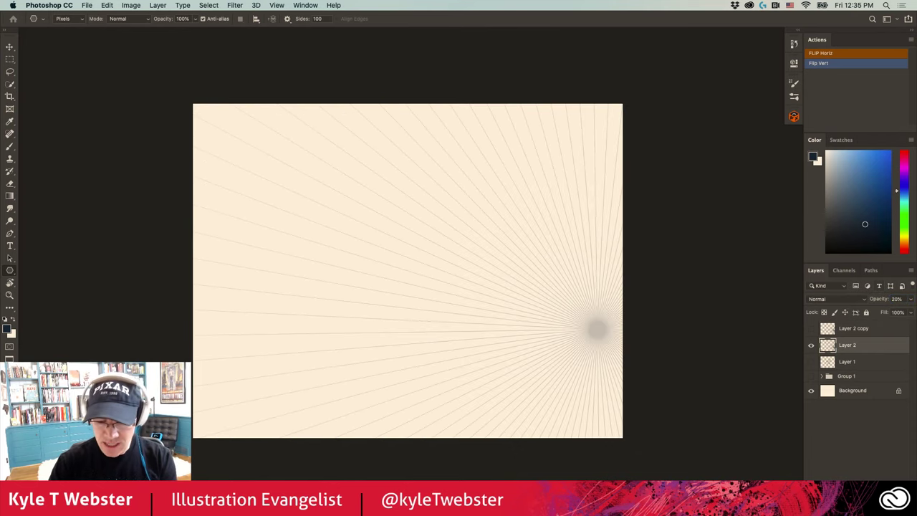
key("super+alt+shift+n")
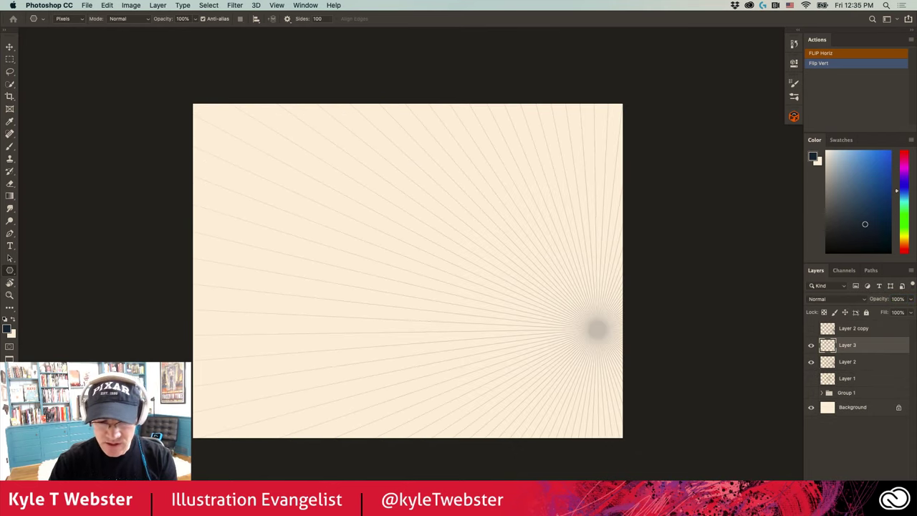
left_click(10, 272)
left_click(32, 307)
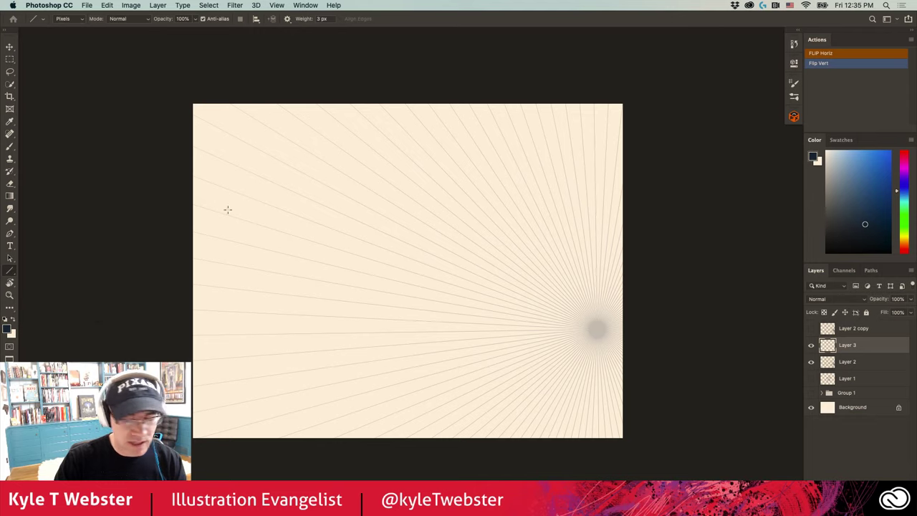
left_click(524, 285)
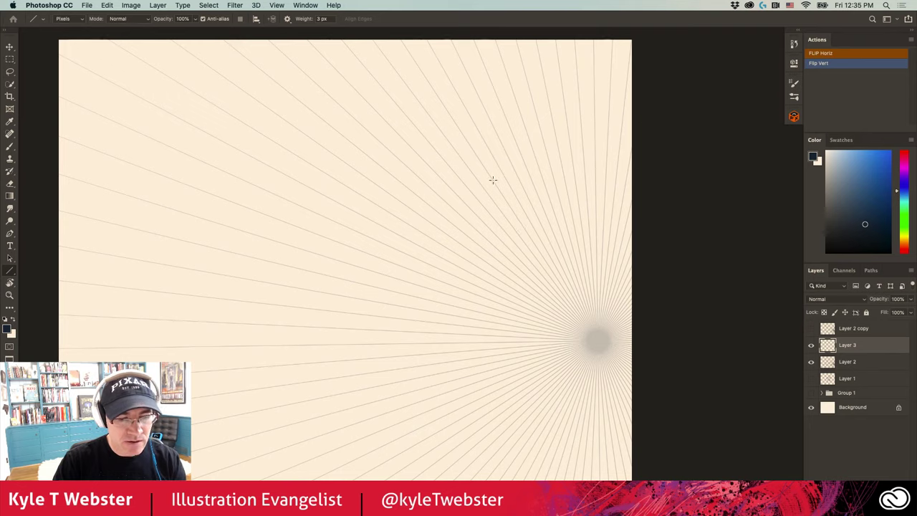
left_click_drag(491, 179, 492, 383)
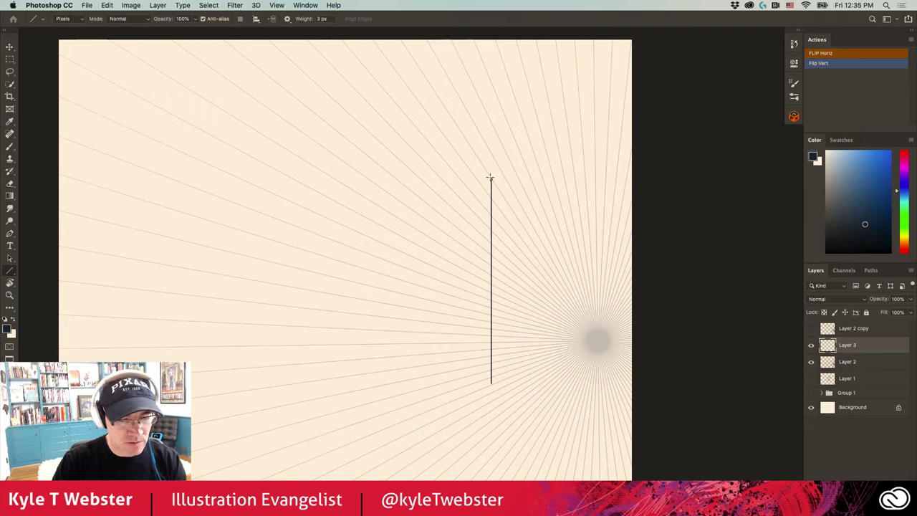
mouse_move(491, 177)
left_mouse_down()
mouse_move(438, 98)
mouse_move(430, 406)
left_mouse_up()
left_click_drag(492, 382, 438, 407)
mouse_move(438, 99)
left_mouse_down()
mouse_move(290, 99)
mouse_move(291, 170)
left_mouse_up()
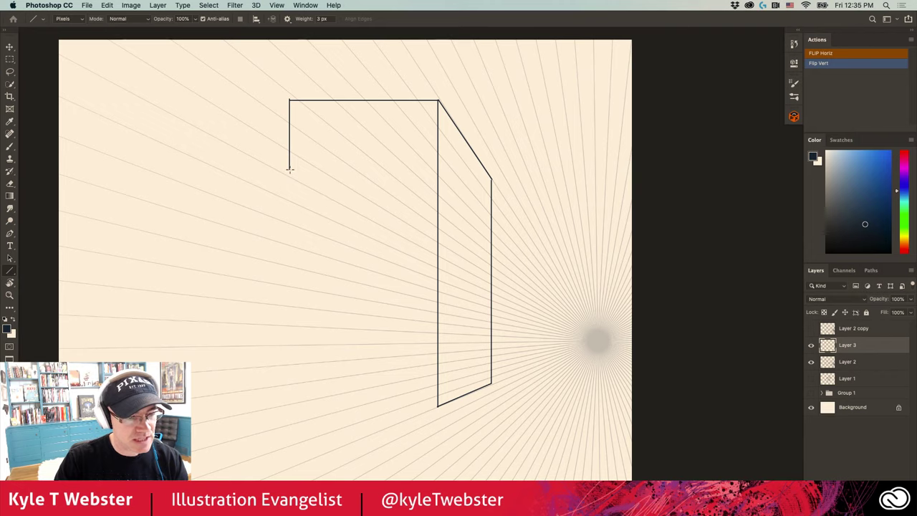
mouse_move(313, 183)
left_mouse_down()
mouse_move(172, 104)
mouse_move(170, 247)
left_mouse_up()
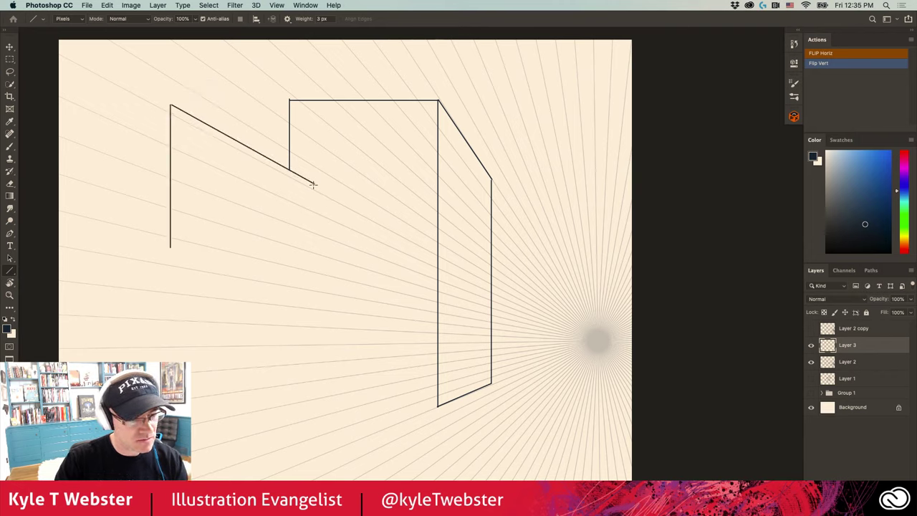
left_click_drag(314, 183, 313, 372)
scroll(297, 334, "down", 3)
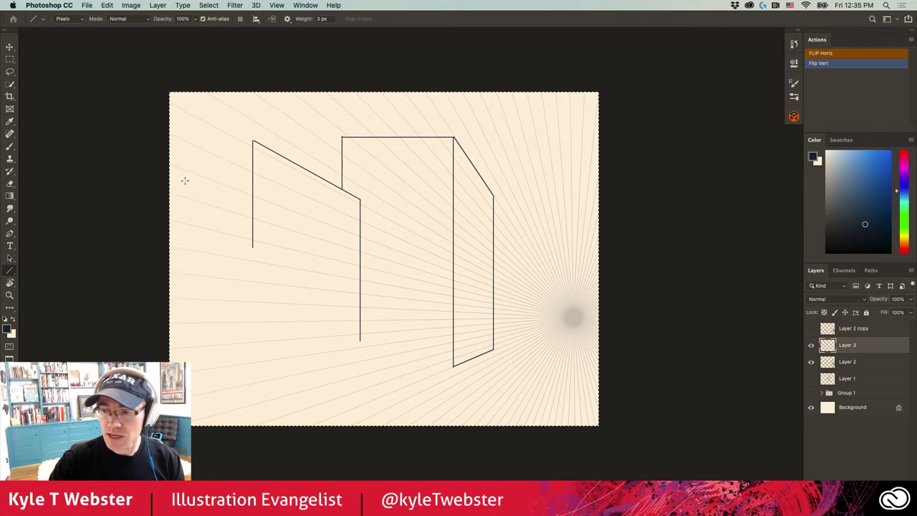
key("Delete")
key("ctrl+d")
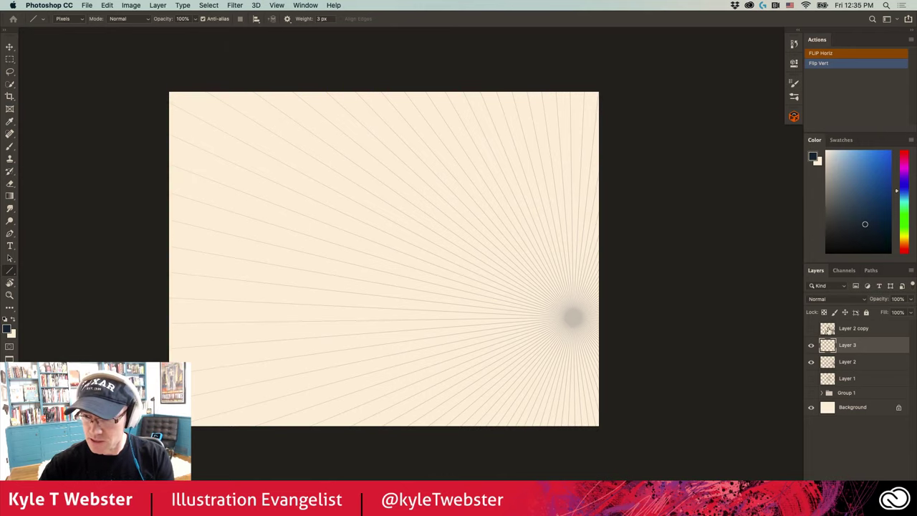
Delete the practice line layer, show Group 1's street drawing, and add a new empty layer above it
key("Delete")
key("Delete")
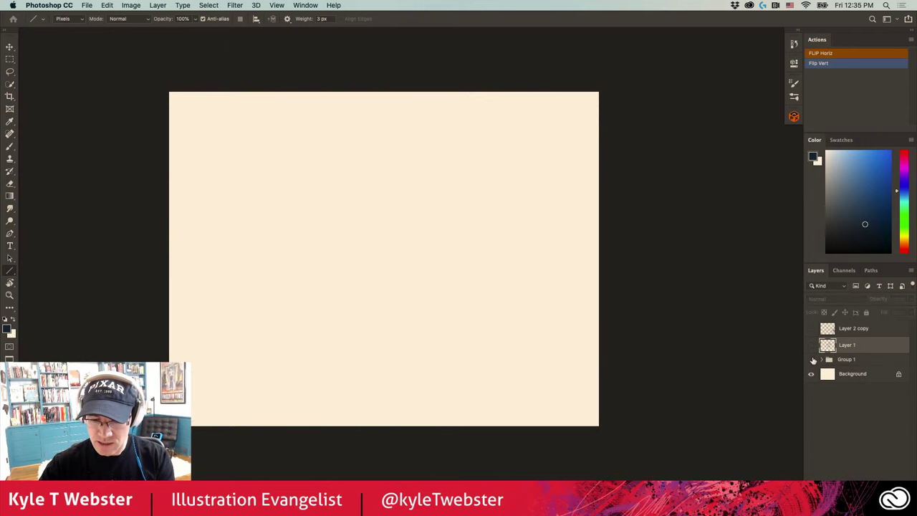
left_click(813, 360)
left_click(830, 360)
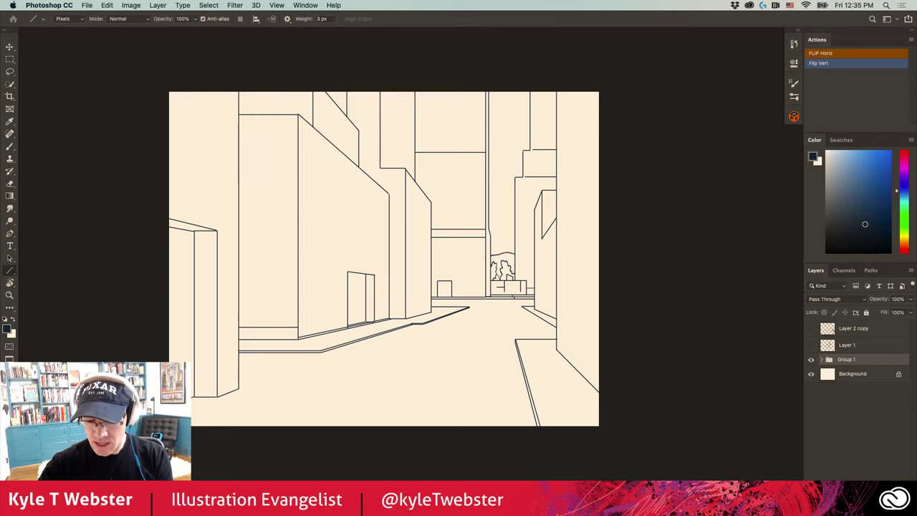
key("ctrl+shift+alt+n")
scroll(302, 293, "up", 3)
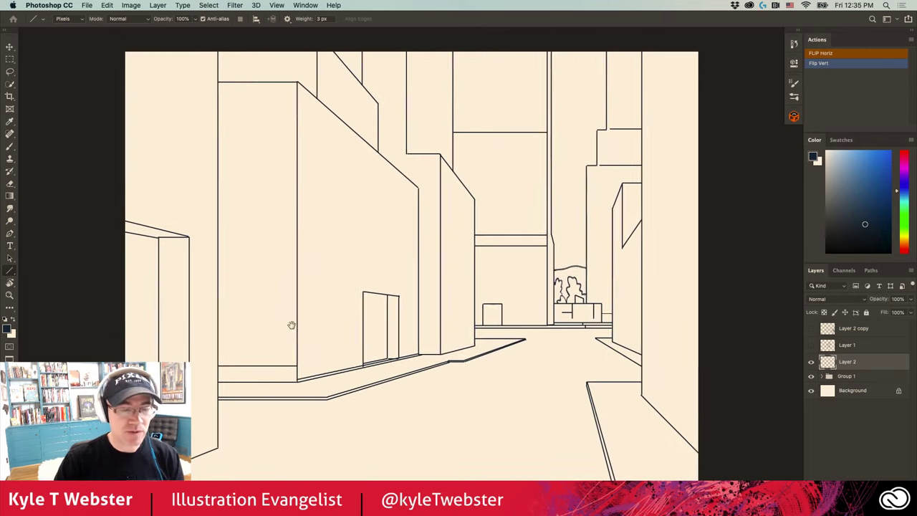
Sketch trial window outlines with the Brush, clear them, then marquee a window-sized rectangle on the wall
key("b")
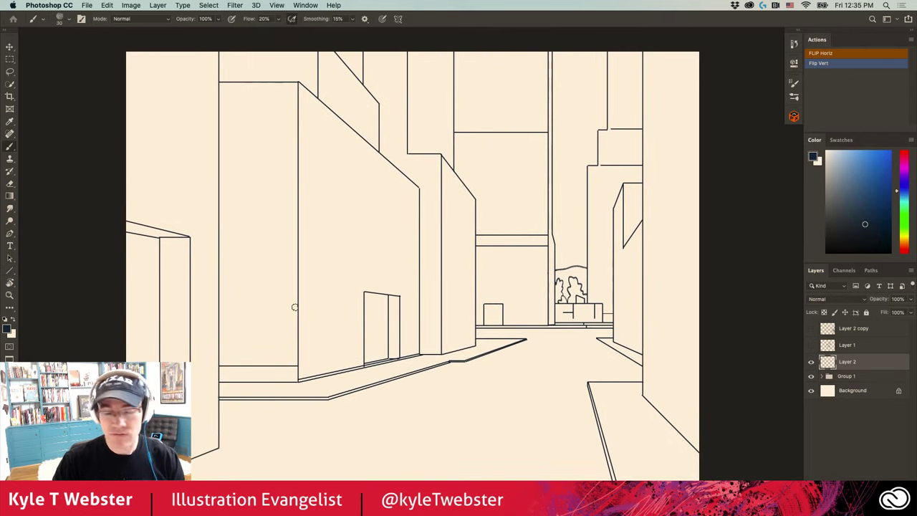
left_click_drag(344, 204, 346, 204)
left_click(346, 204)
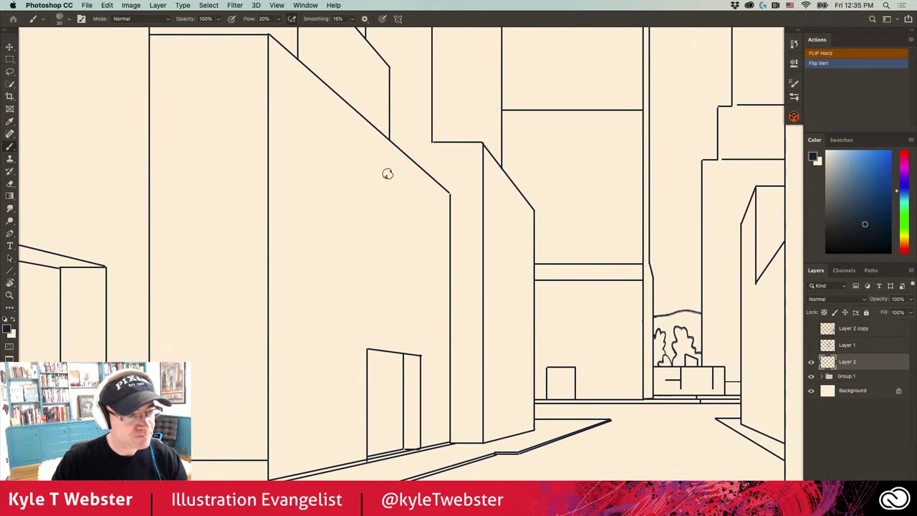
mouse_move(432, 200)
left_mouse_down()
mouse_move(420, 192)
mouse_move(420, 215)
mouse_move(435, 234)
left_mouse_up()
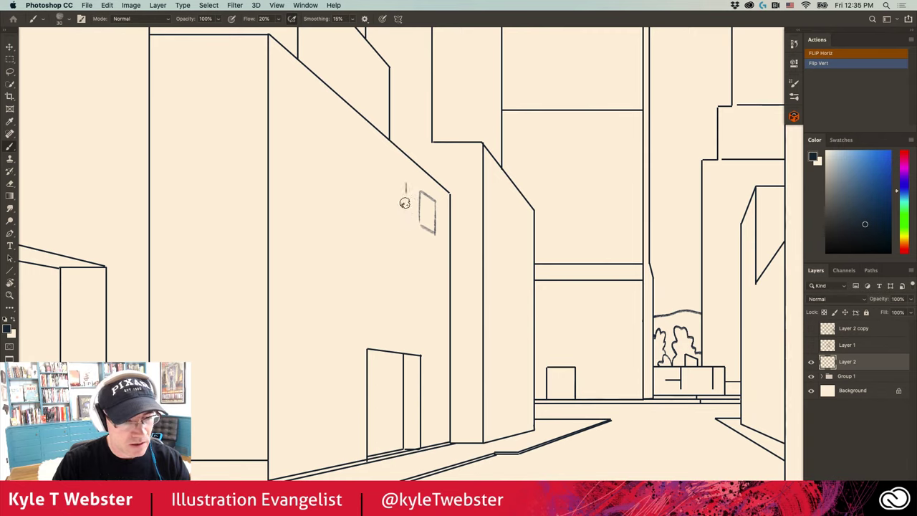
mouse_move(405, 184)
left_mouse_down()
mouse_move(406, 222)
mouse_move(387, 169)
left_mouse_up()
mouse_move(387, 172)
left_mouse_down()
mouse_move(404, 219)
mouse_move(374, 195)
mouse_move(352, 144)
mouse_move(349, 190)
left_mouse_up()
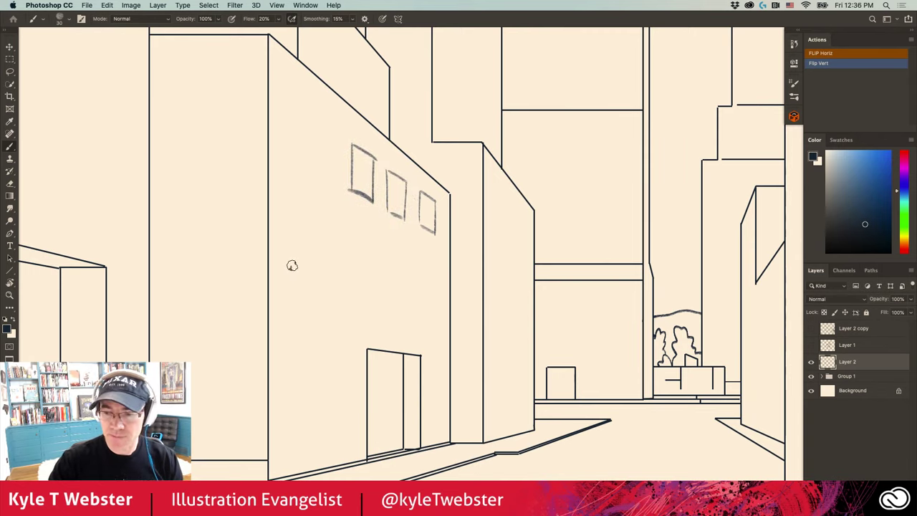
key("ctrl+a")
key("Delete")
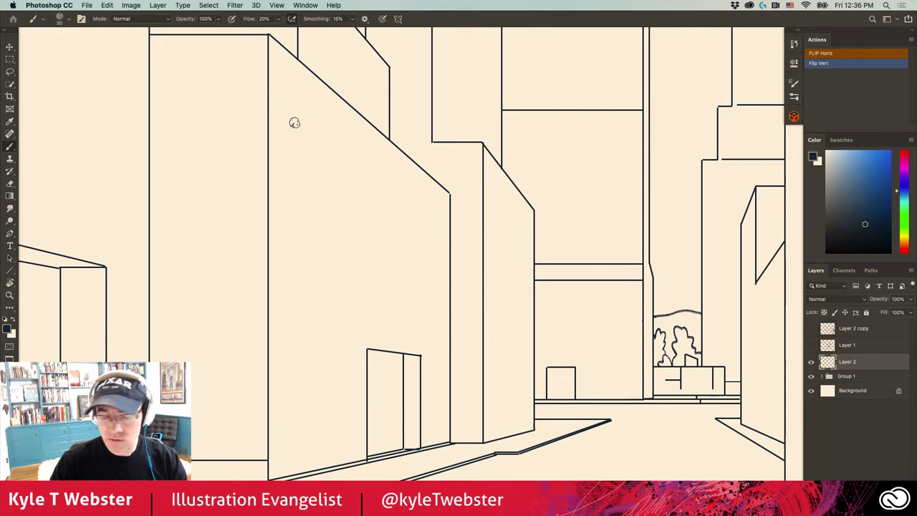
key("m")
left_click_drag(297, 158, 343, 242)
Fill the rectangle with the dark colour, move it up, and skew its top edge into perspective
key("alt+BackSpace")
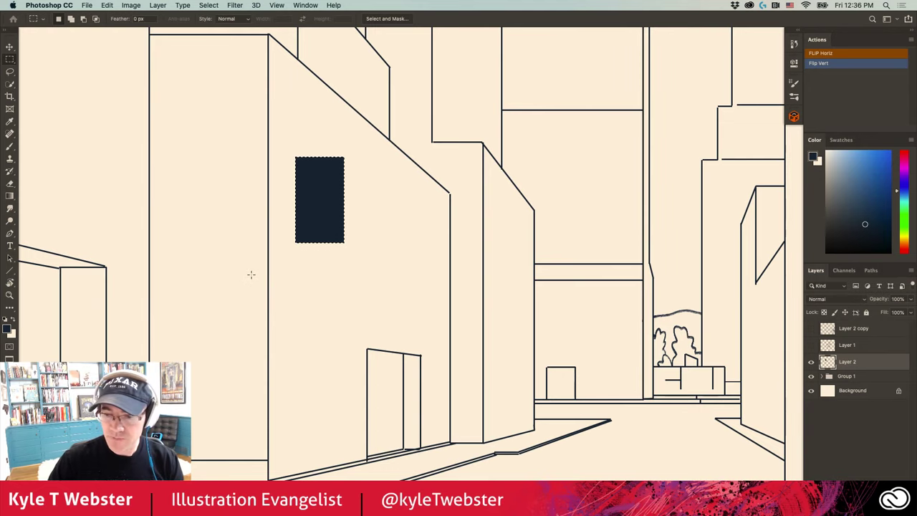
key("v")
left_click_drag(308, 191, 296, 140)
key("ctrl+t")
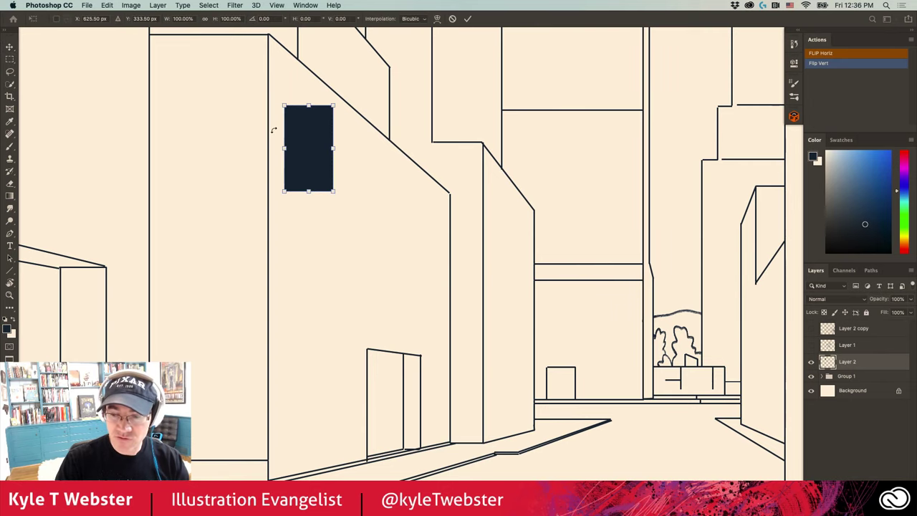
left_click_drag(334, 106, 334, 140)
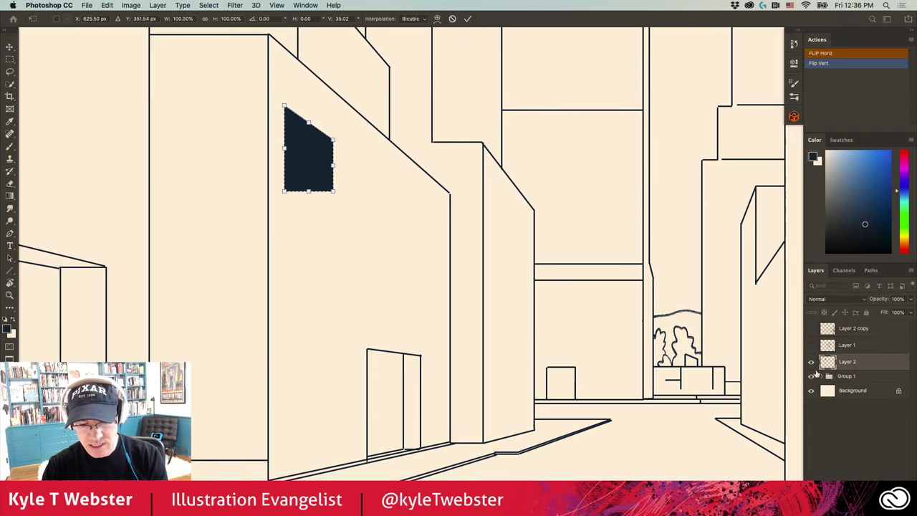
left_click(822, 376)
Show the persp guide layer and reshape the window to follow its perspective lines
left_click(812, 423)
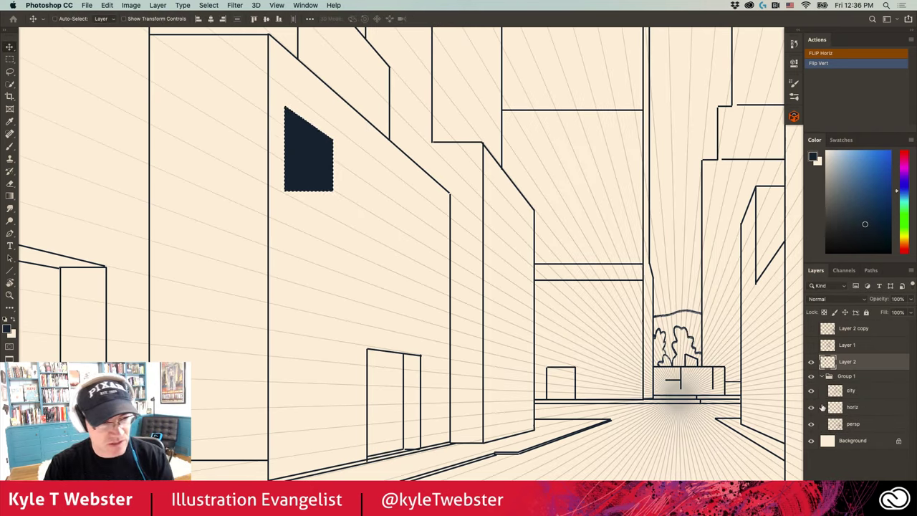
left_click_drag(301, 133, 297, 112)
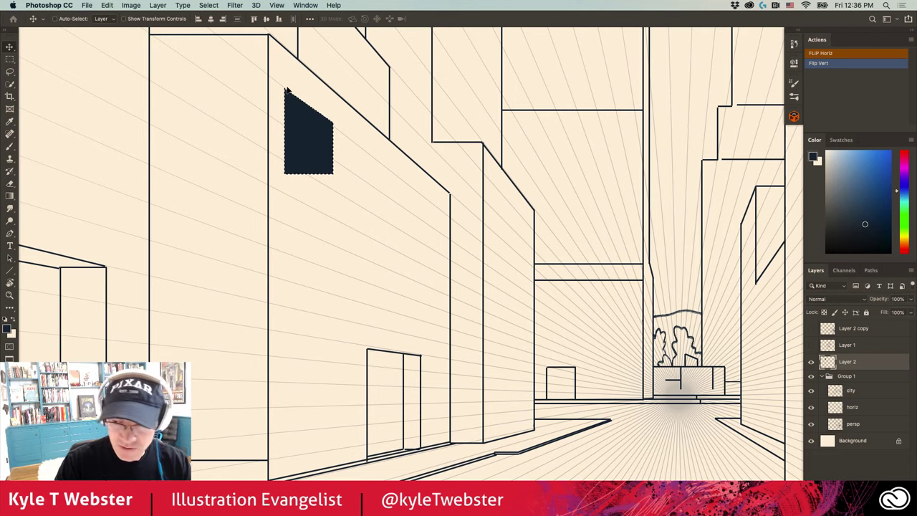
key("super+t")
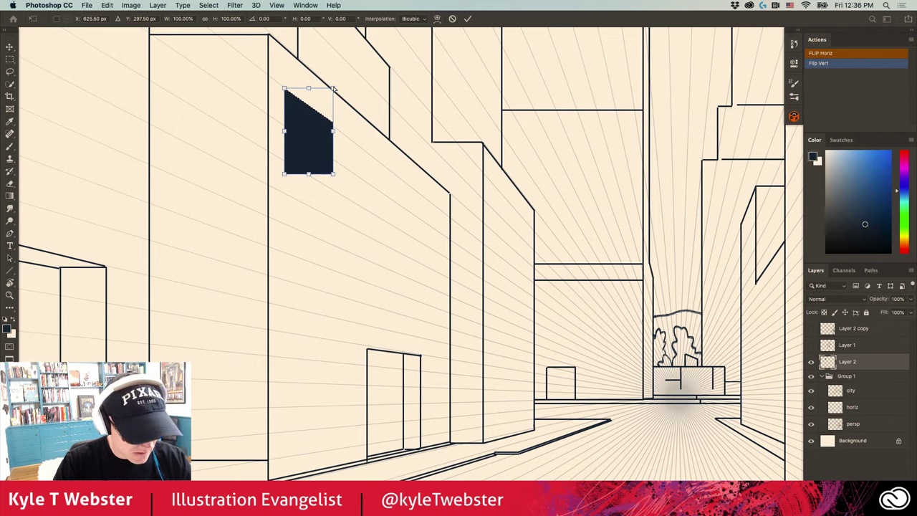
left_click_drag(334, 88, 334, 91)
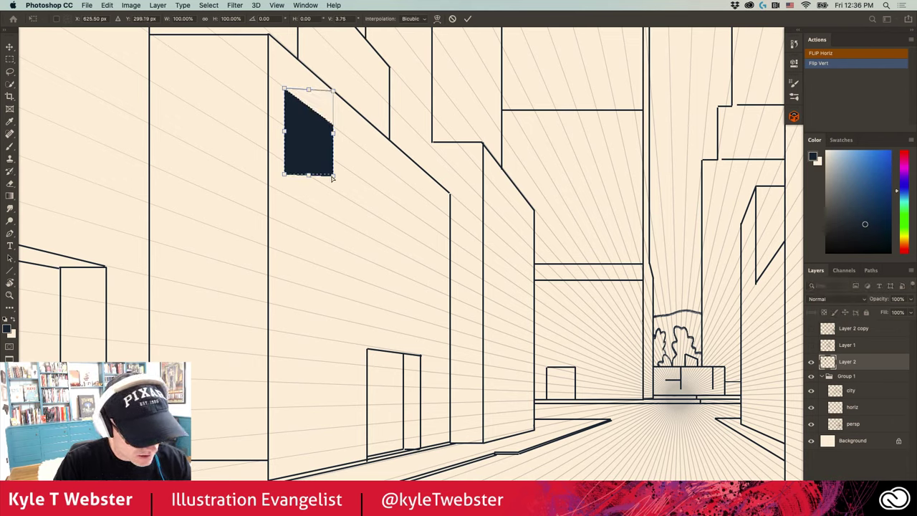
left_click_drag(333, 178, 332, 189)
left_click_drag(334, 90, 333, 84)
left_click_drag(284, 176, 284, 162)
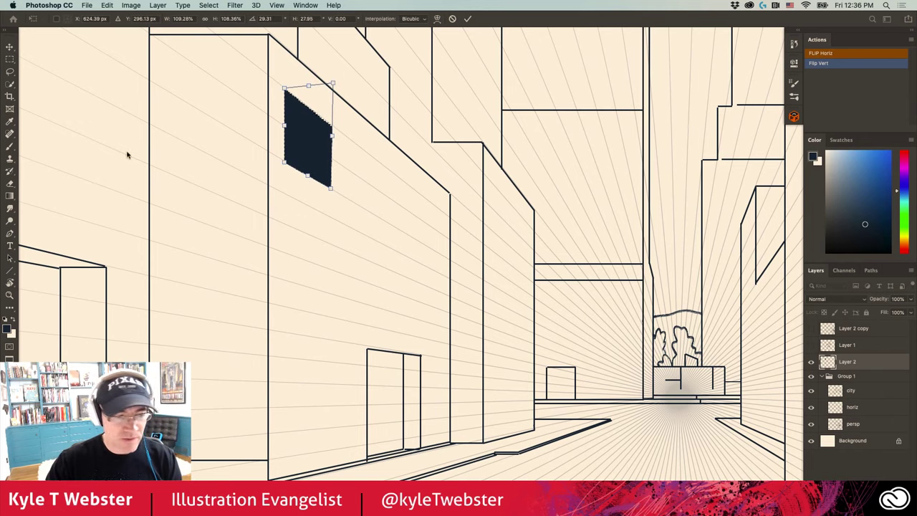
key("Return")
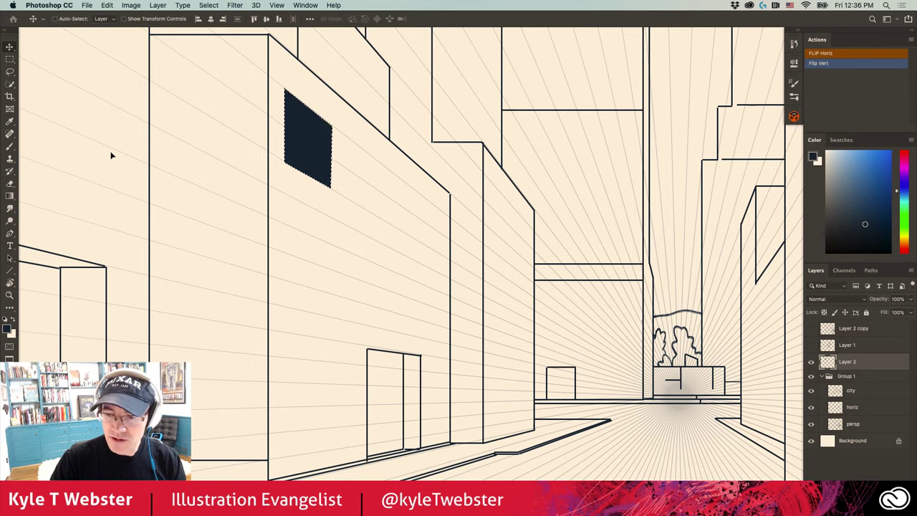
Place a smaller perspective copy of the window further along the wall, then delete both windows
left_click_drag(313, 162, 350, 223)
key("super+t")
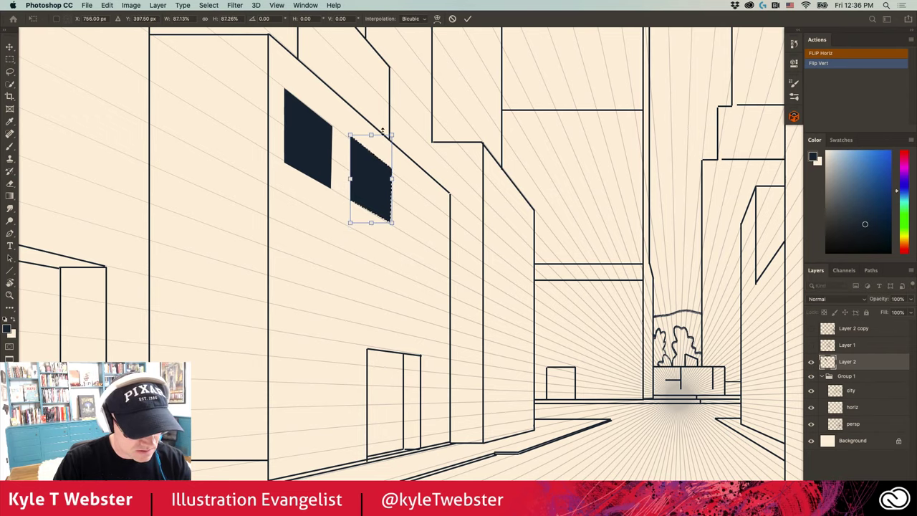
left_click_drag(393, 136, 392, 136)
key("Return")
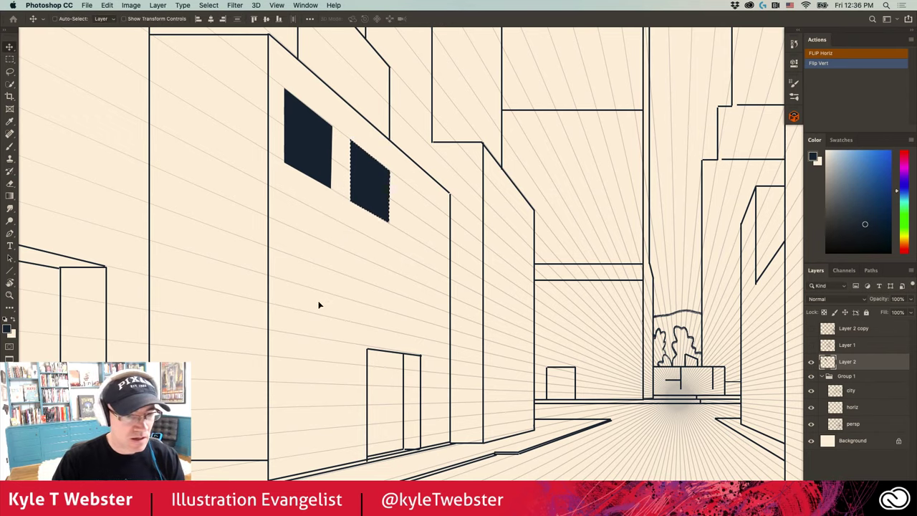
key("super+minus")
key("Delete")
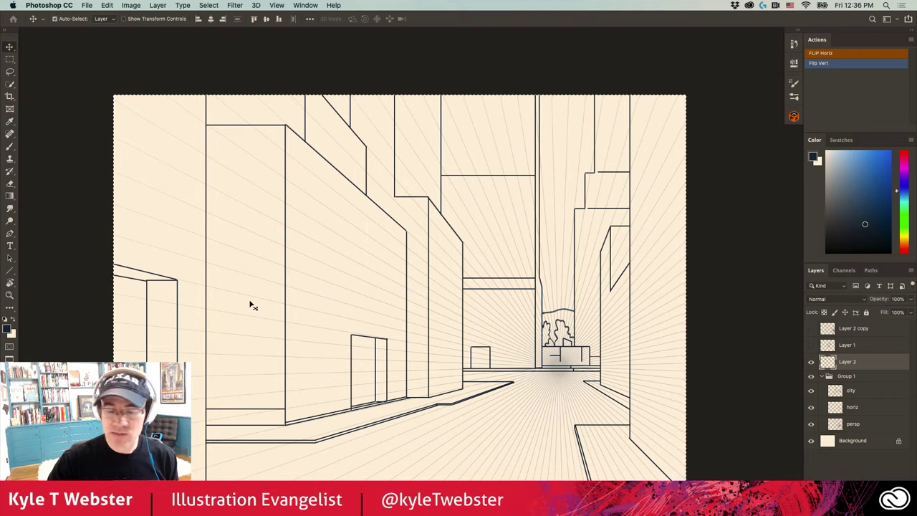
Pick the Brush and switch to the small blank cream square document, adjusting its view
key("b")
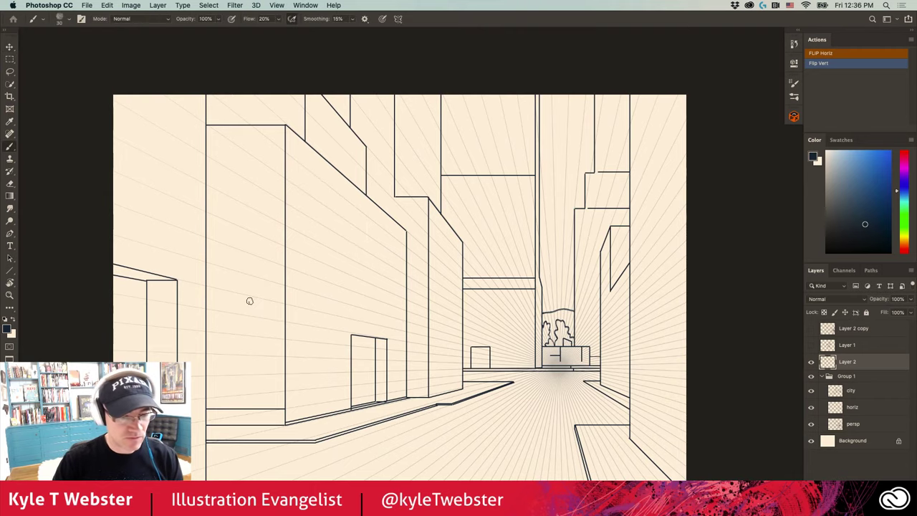
scroll(322, 268, "down", 3)
key("ctrl+Tab")
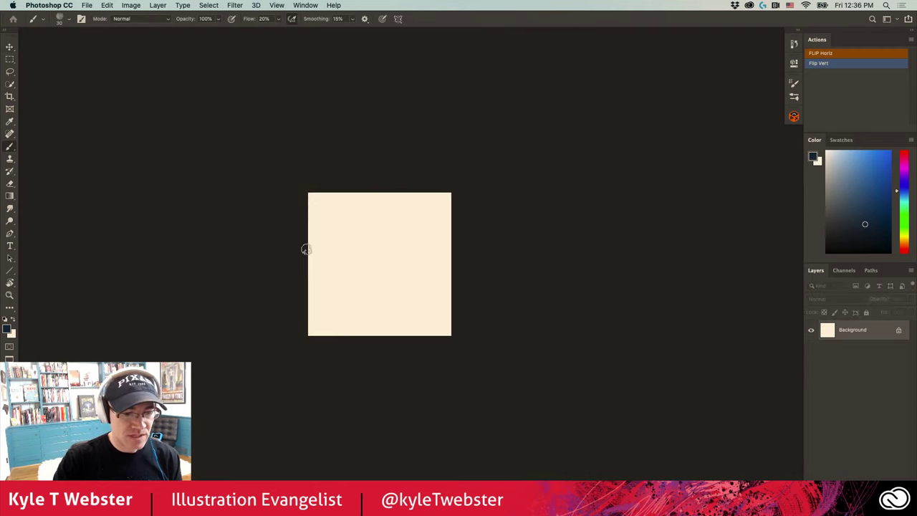
scroll(352, 287, "up", 2)
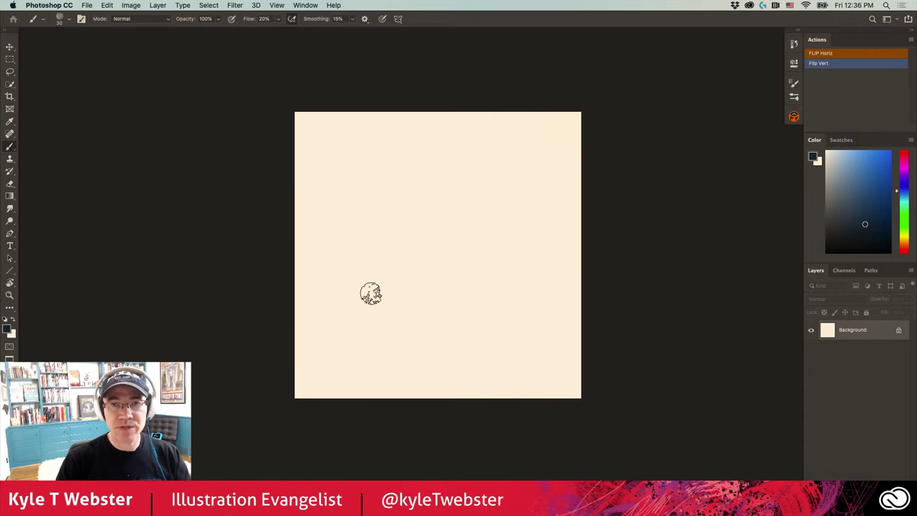
scroll(380, 322, "right", 2)
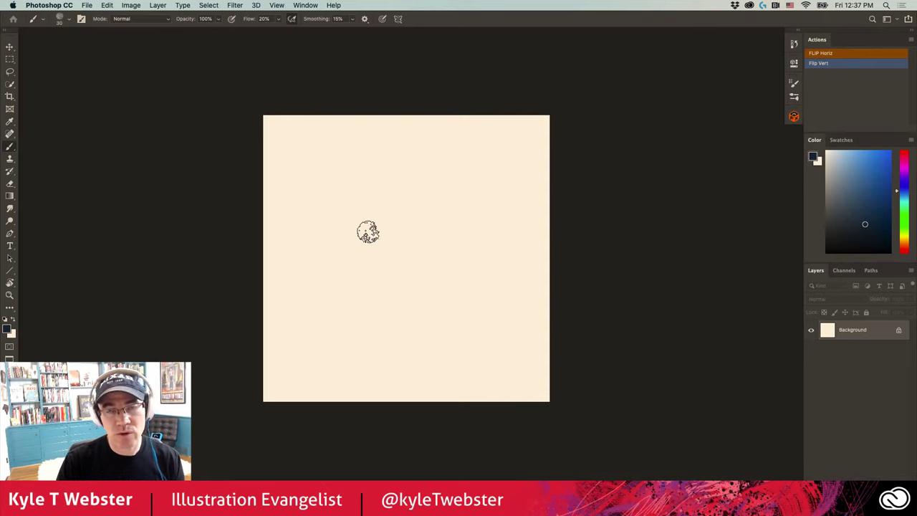
scroll(363, 291, "down", 2)
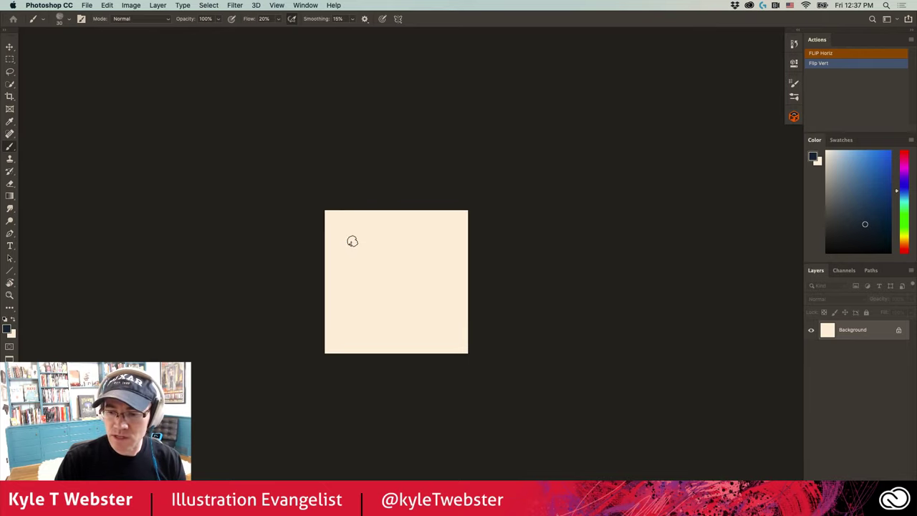
Crop outward to enlarge the cream canvas to 560×560 px
key("c")
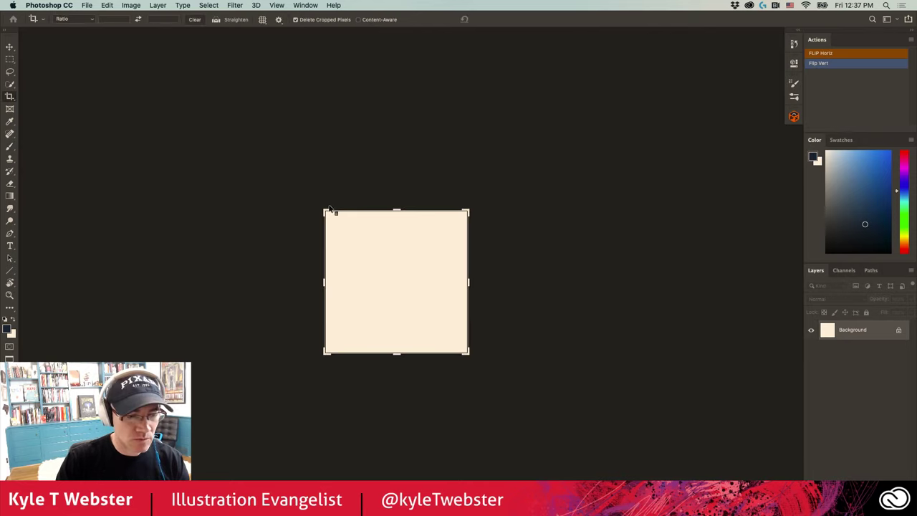
left_click_drag(323, 212, 254, 148)
key("Return")
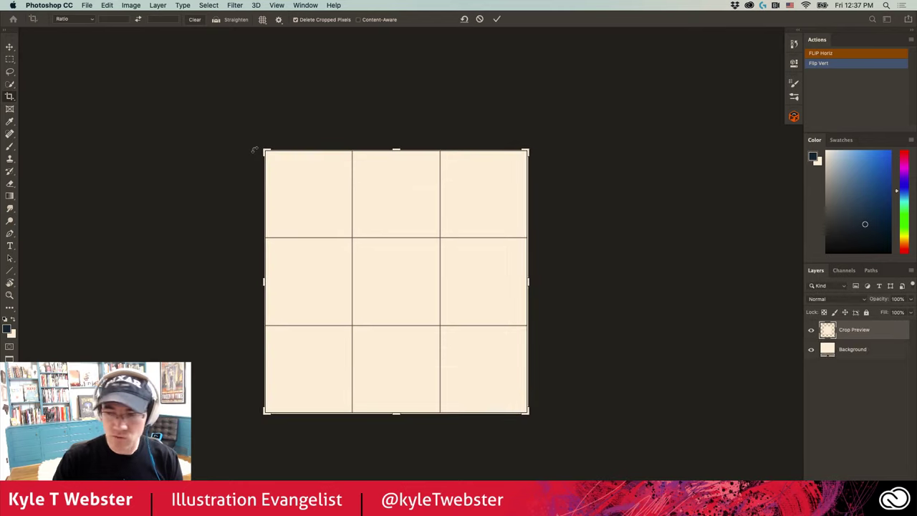
left_click_drag(394, 284, 324, 280)
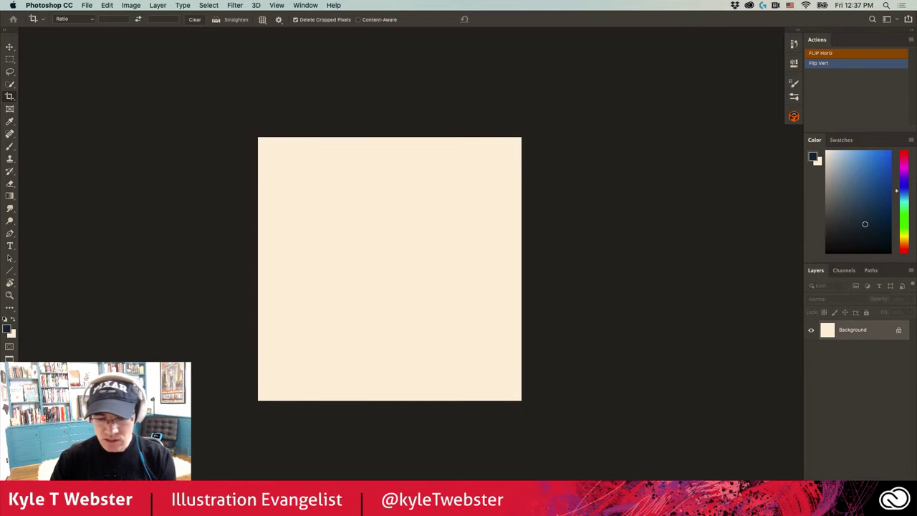
Add an empty Layer 1 and set the foreground colour to black
key("super+shift+alt+n")
left_click_drag(330, 316, 357, 309)
left_click_drag(838, 241, 816, 251)
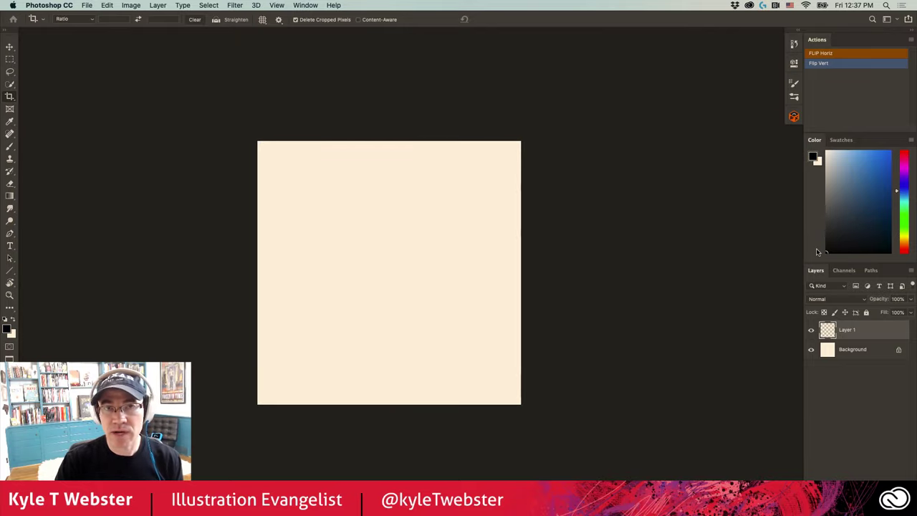
left_click_drag(302, 274, 325, 270)
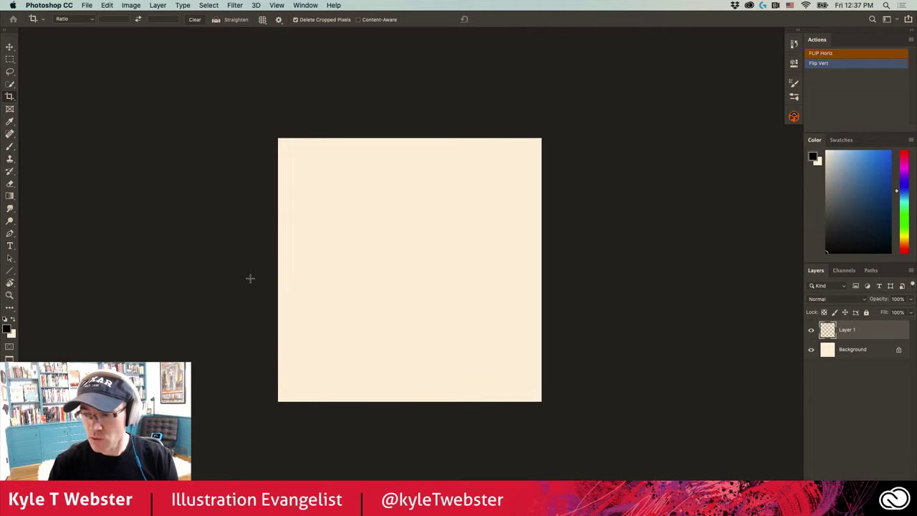
key("m")
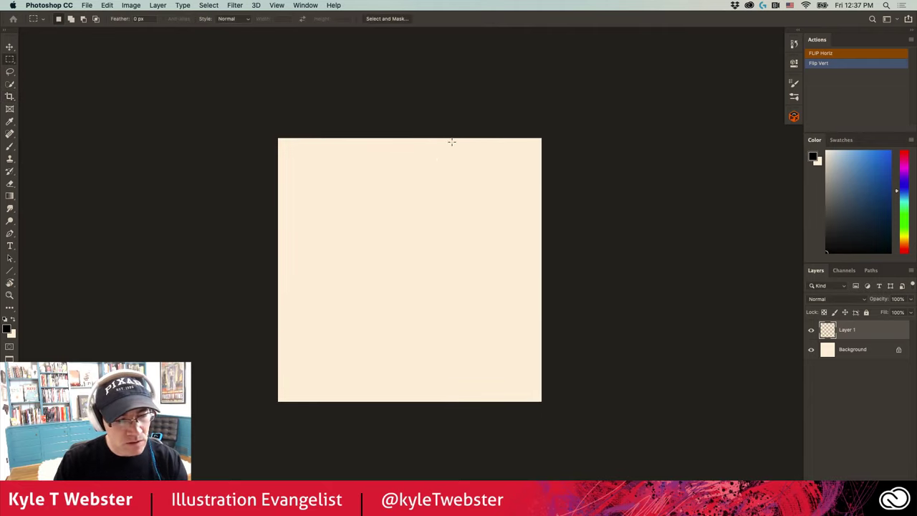
Draw a tall black filled rectangle on the right side of Layer 1
left_click_drag(434, 155, 526, 320)
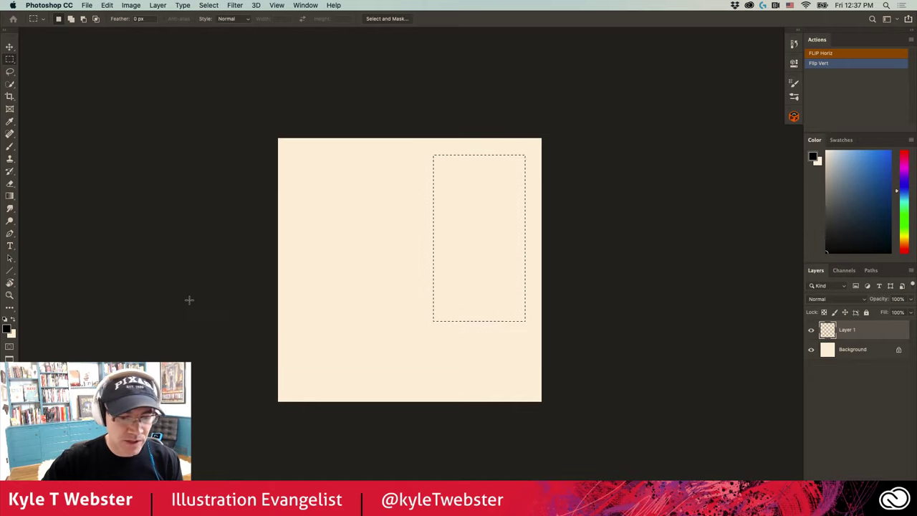
key("alt+BackSpace")
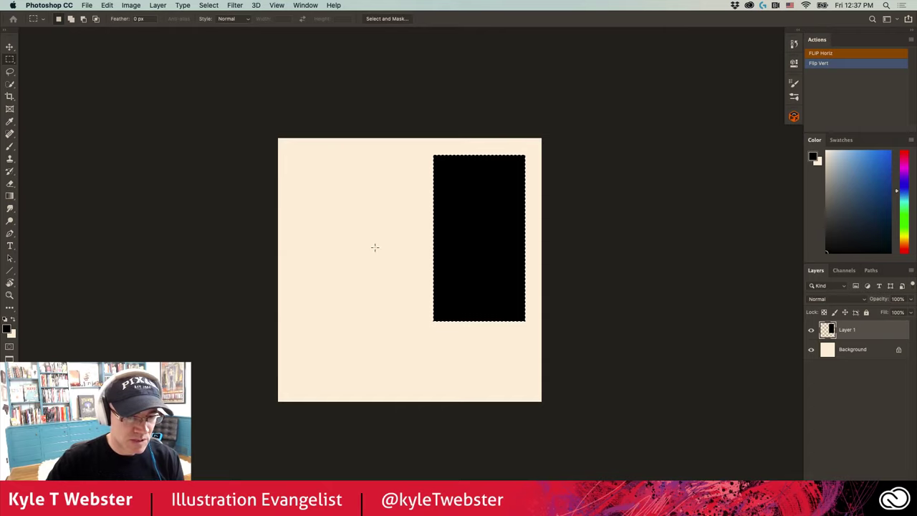
key("super+d")
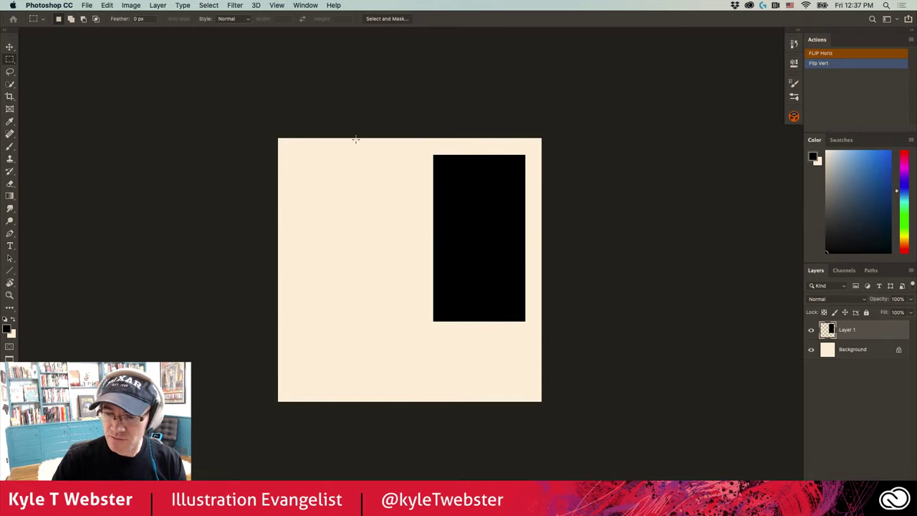
Duplicate the black rectangle to its left and trim the copy down to a thin bar
key("v")
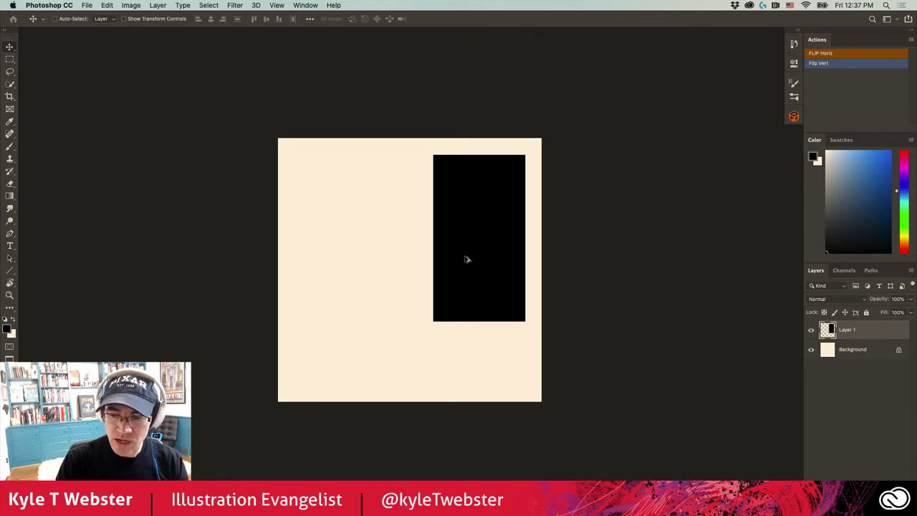
left_click_drag(468, 263, 362, 264)
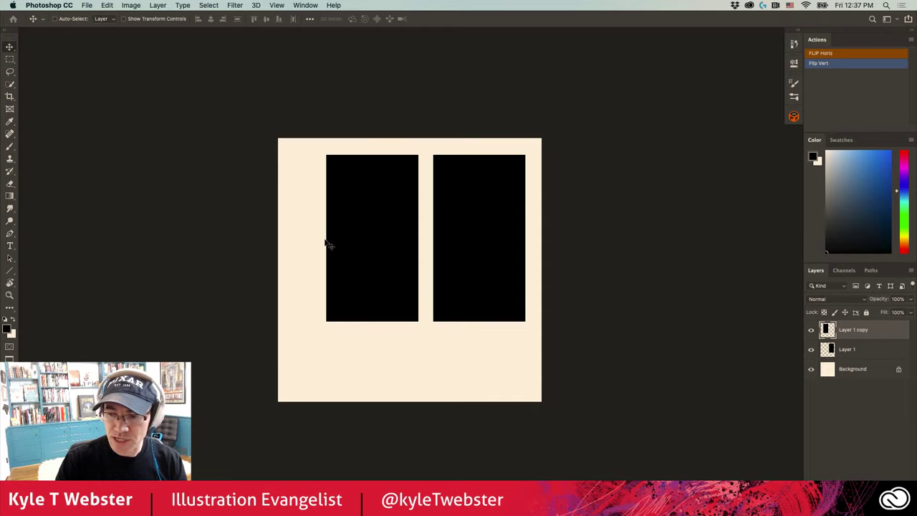
key("m")
left_click_drag(309, 147, 396, 349)
key("Delete")
key("super+d")
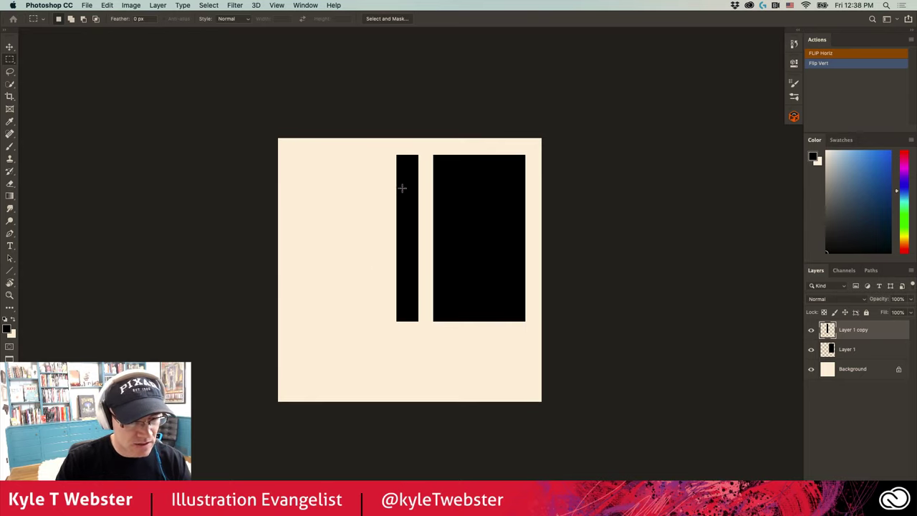
Fill a black square to the left of the thin bar
left_click_drag(406, 192, 311, 281)
key("alt+BackSpace")
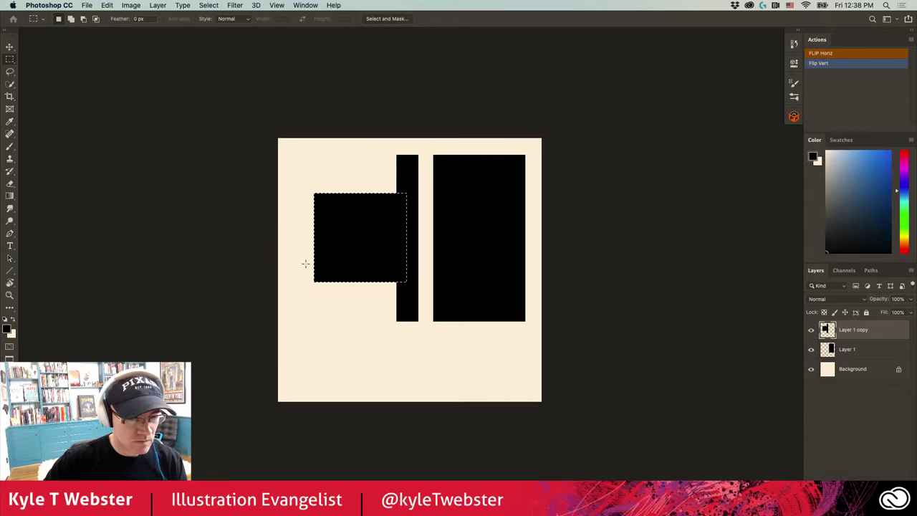
key("ctrl+d")
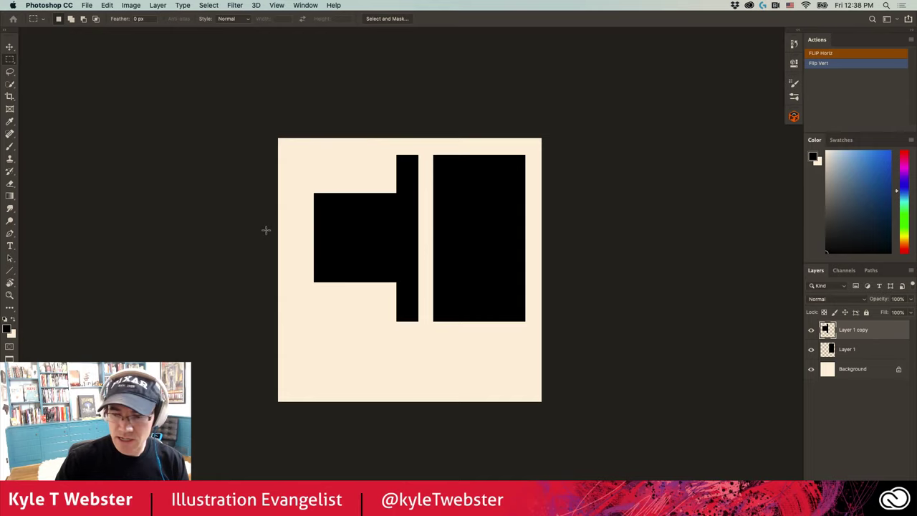
Copy the thin bar to the square's left side and flip it horizontally to complete the H
left_click_drag(394, 149, 428, 337)
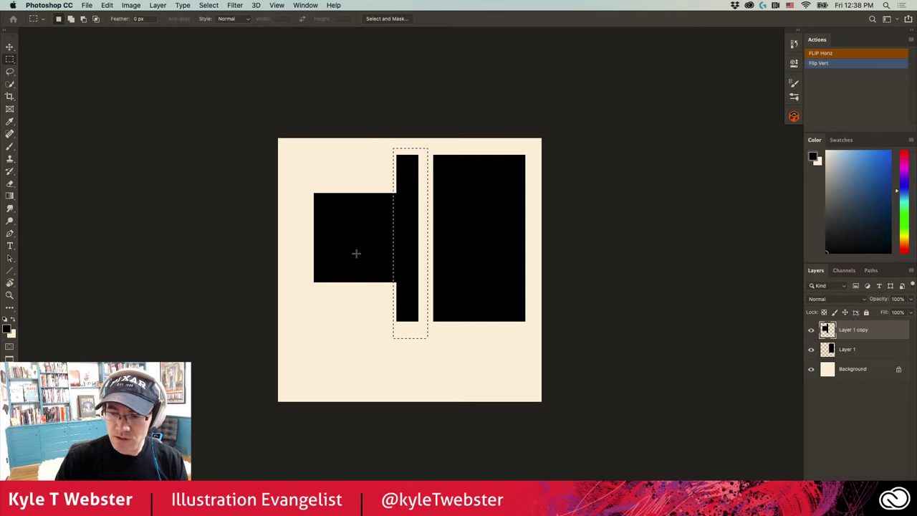
key("v")
left_click_drag(407, 268, 326, 274)
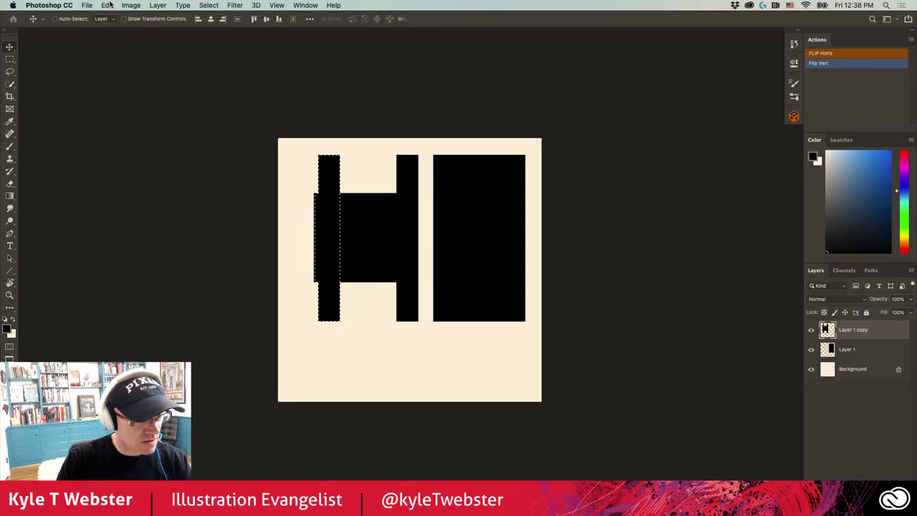
left_click(817, 56)
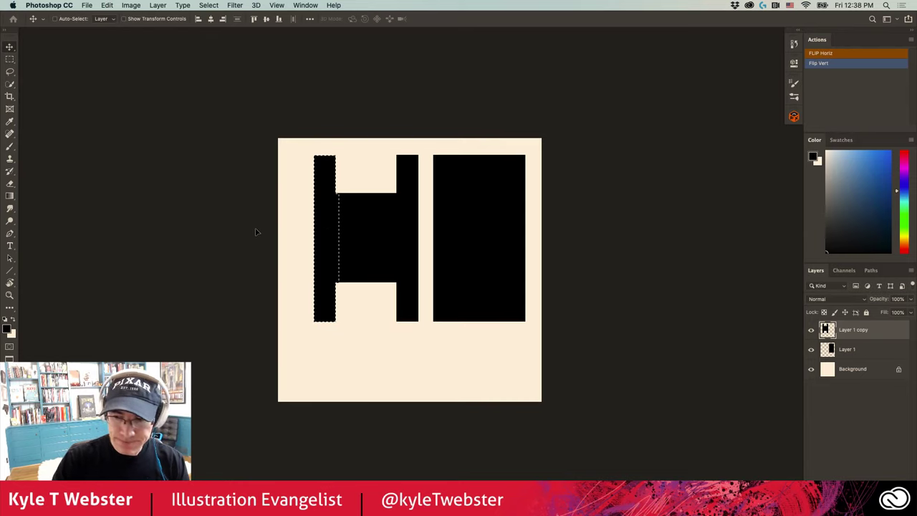
key("super+d")
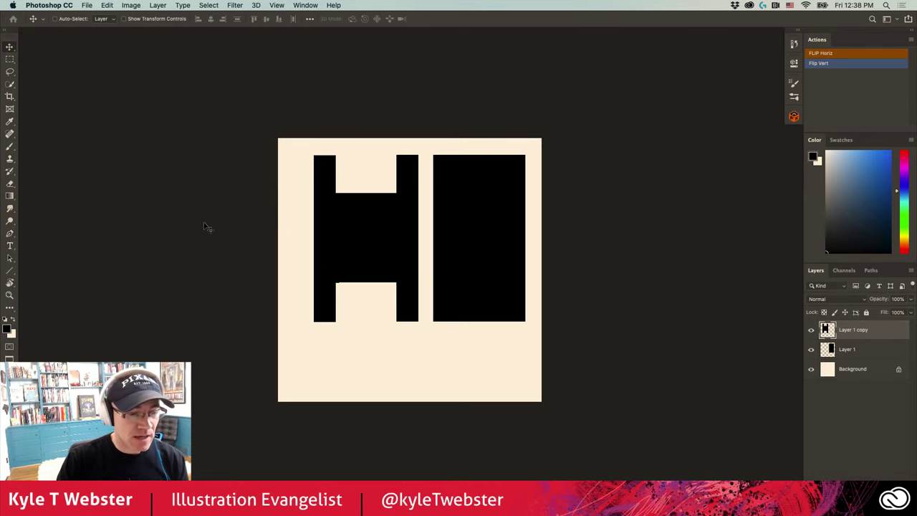
Define the black H-and-rectangle artwork as a new pattern named 'Window'
left_click(107, 5)
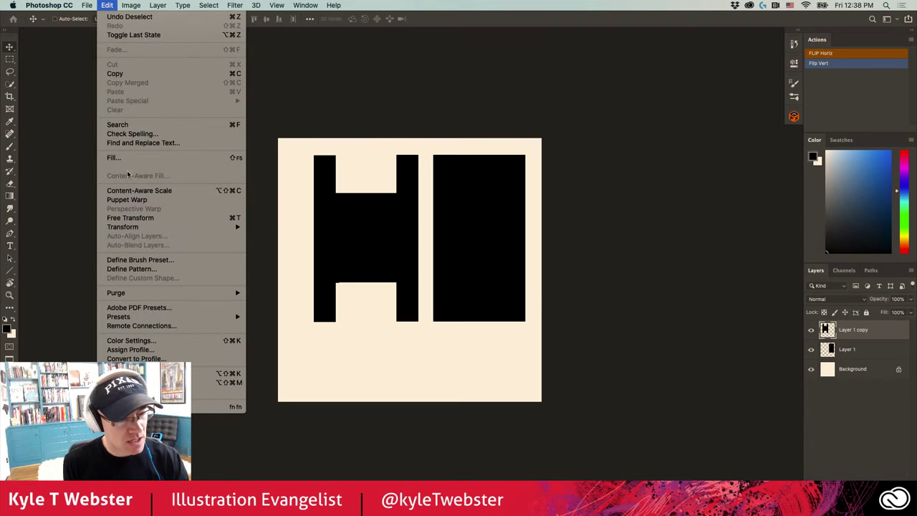
left_click(126, 269)
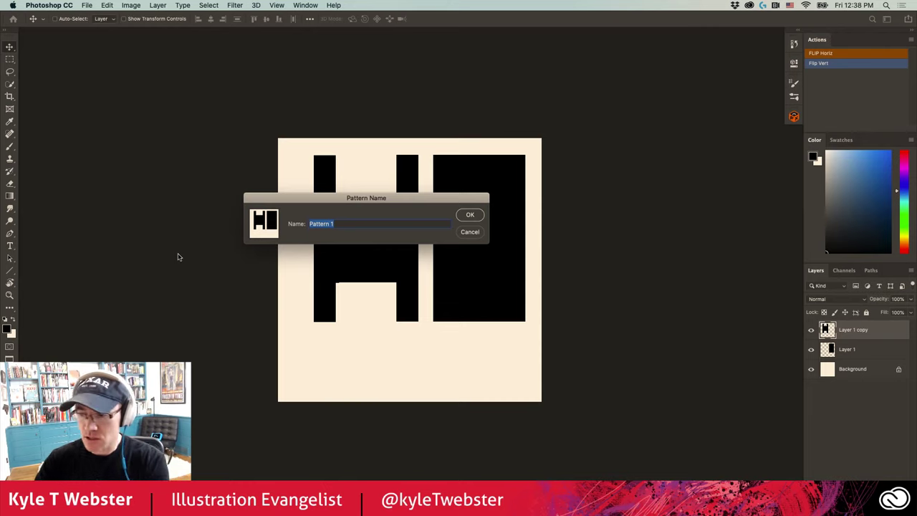
type("Window Demo")
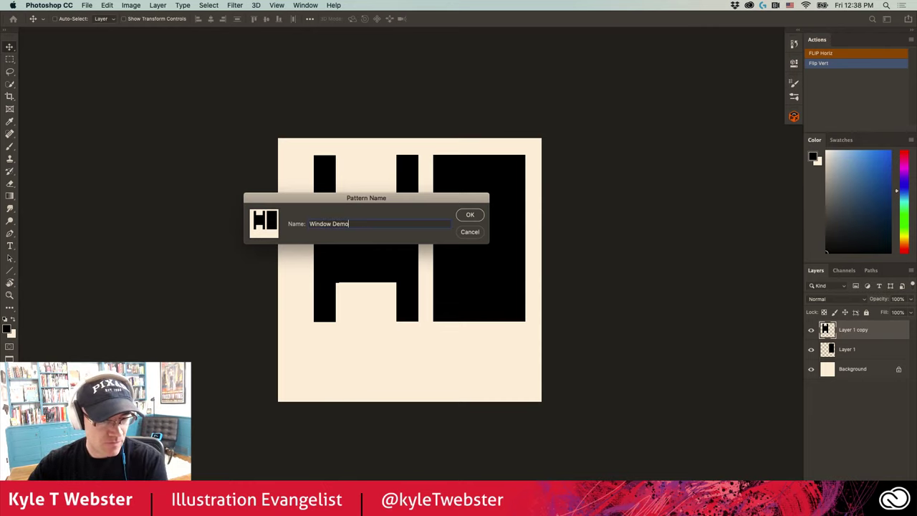
key("Return")
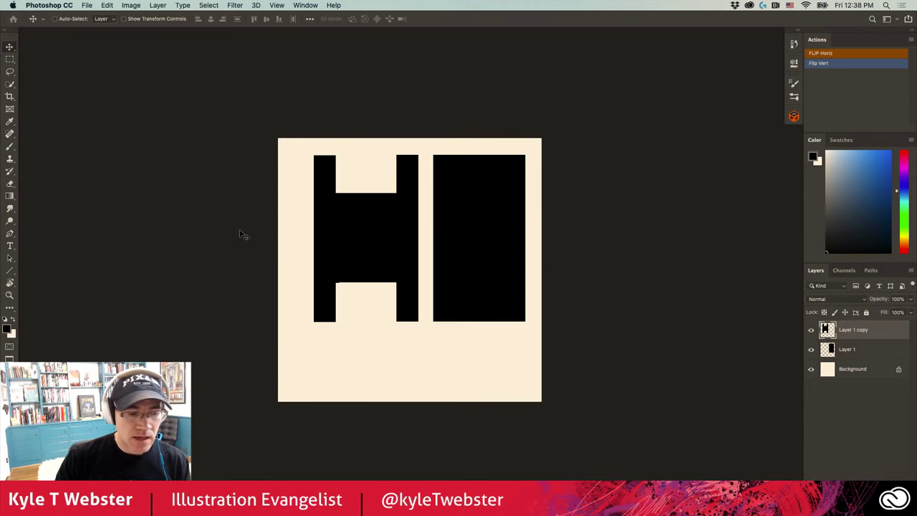
Switch to the Brush tool and bring the city perspective drawing into view
key("b")
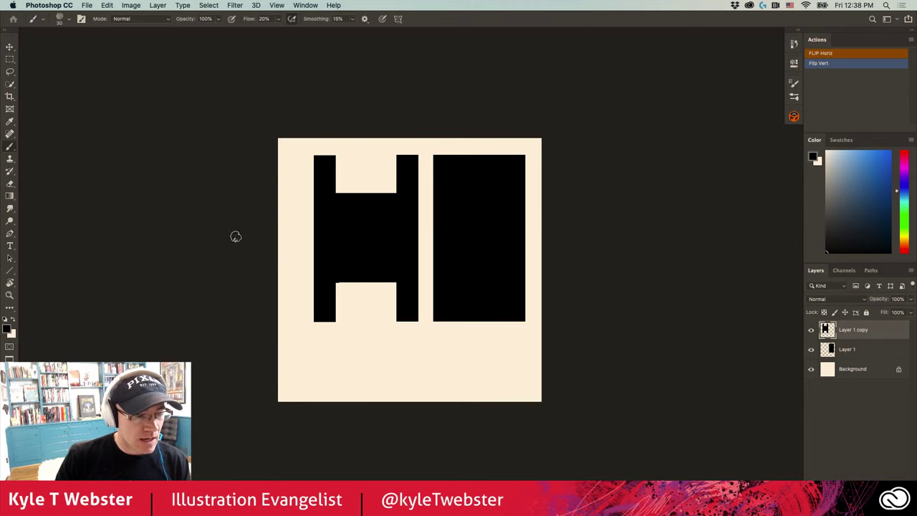
left_click(360, 331, "alt")
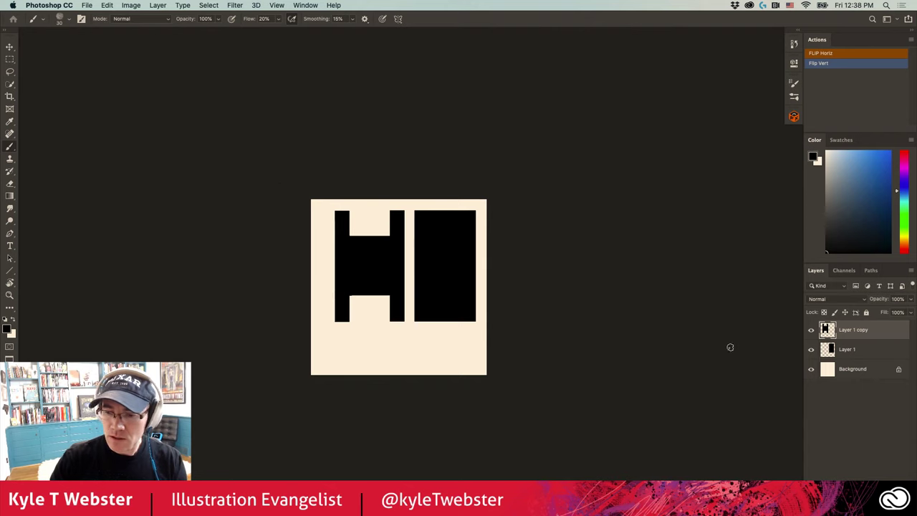
key("ctrl+Tab")
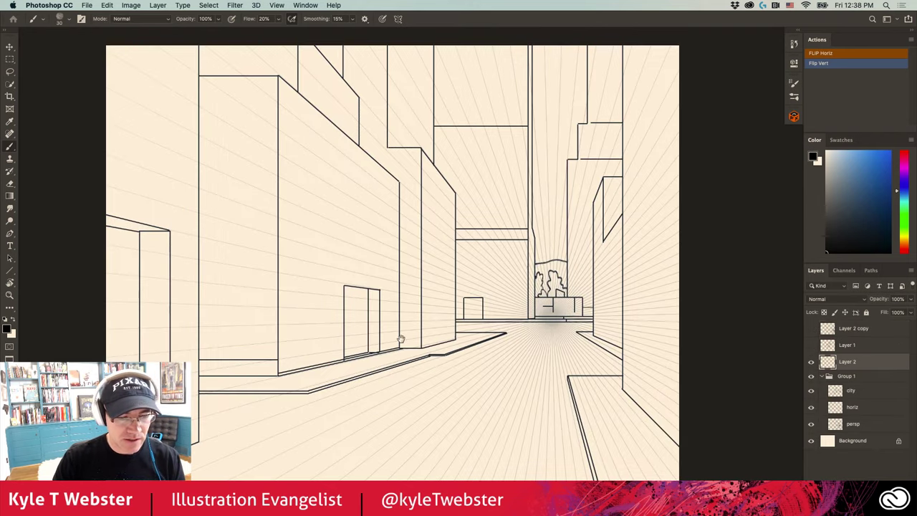
mouse_move(401, 339)
left_mouse_down()
mouse_move(430, 303)
mouse_move(559, 348)
mouse_move(502, 322)
left_mouse_up()
scroll(351, 308, "down", 1)
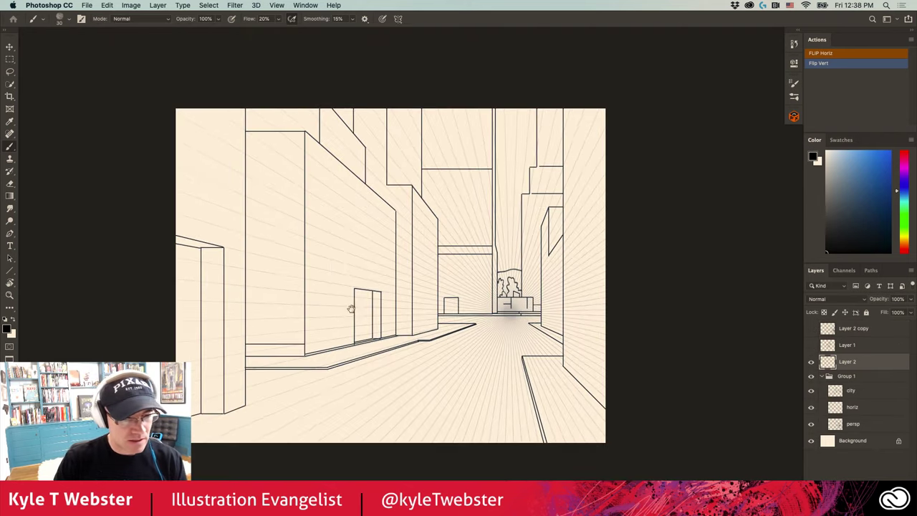
left_click_drag(334, 316, 370, 313)
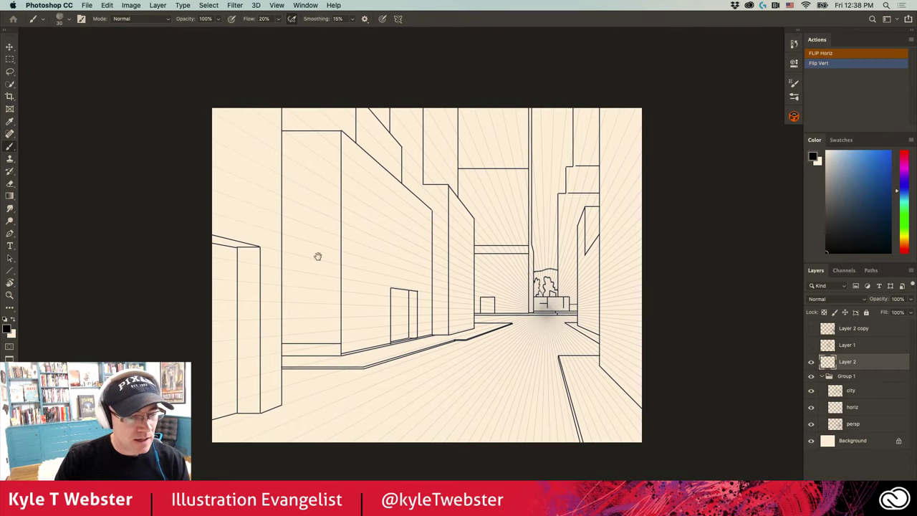
left_click_drag(318, 256, 307, 260)
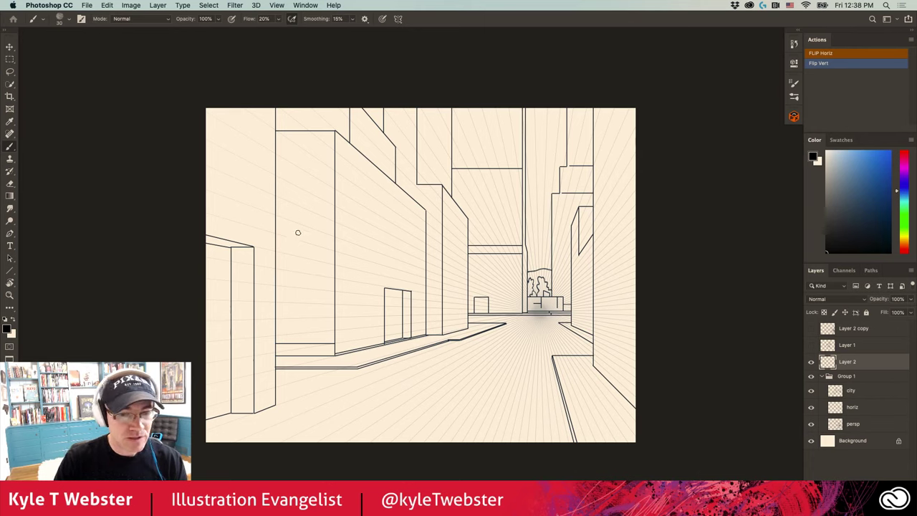
Select the Hard Round Pressure Size brush from General Brushes and show its brush settings
left_click(794, 97)
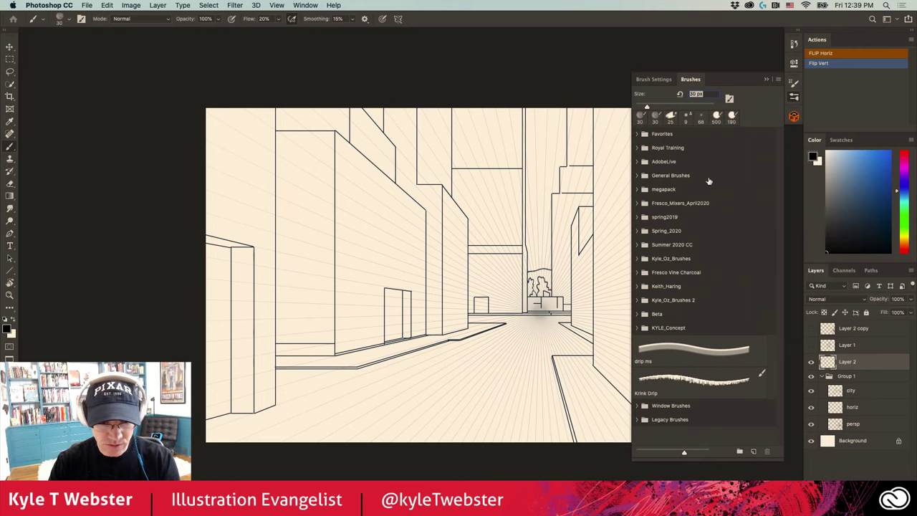
left_click(637, 176)
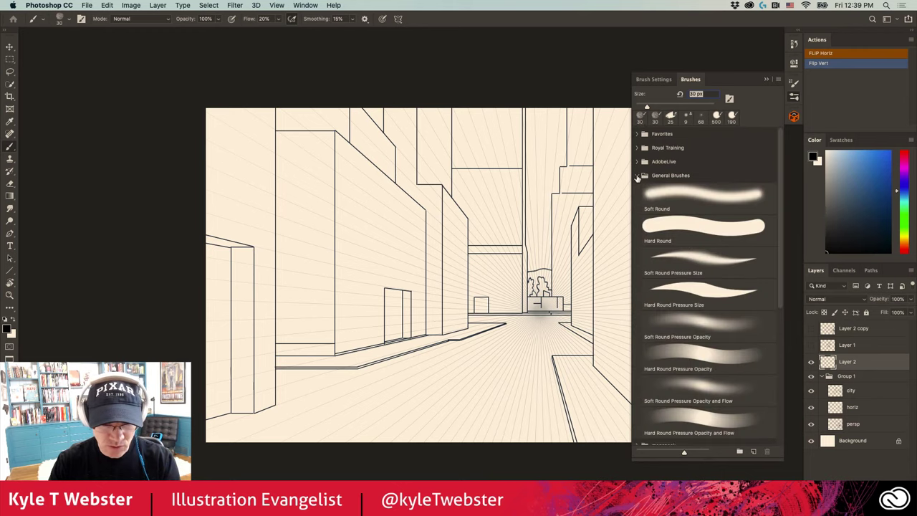
left_click(658, 228)
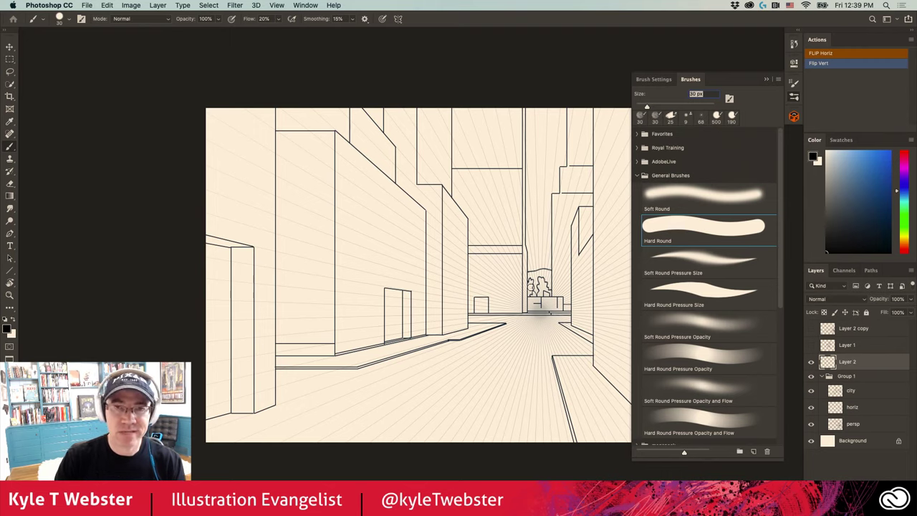
left_click(679, 290)
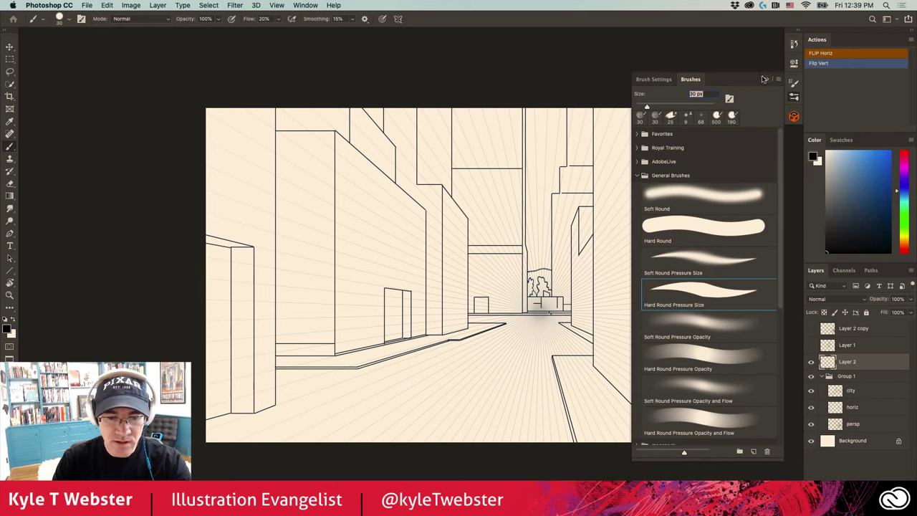
left_click(654, 78)
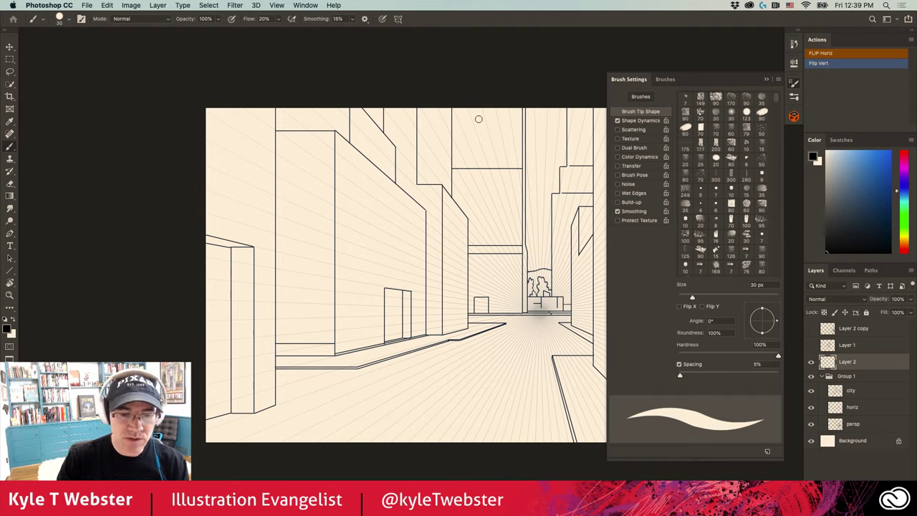
Enable brush Texture using the custom window pattern in Height mode at 7% depth
left_click(621, 139)
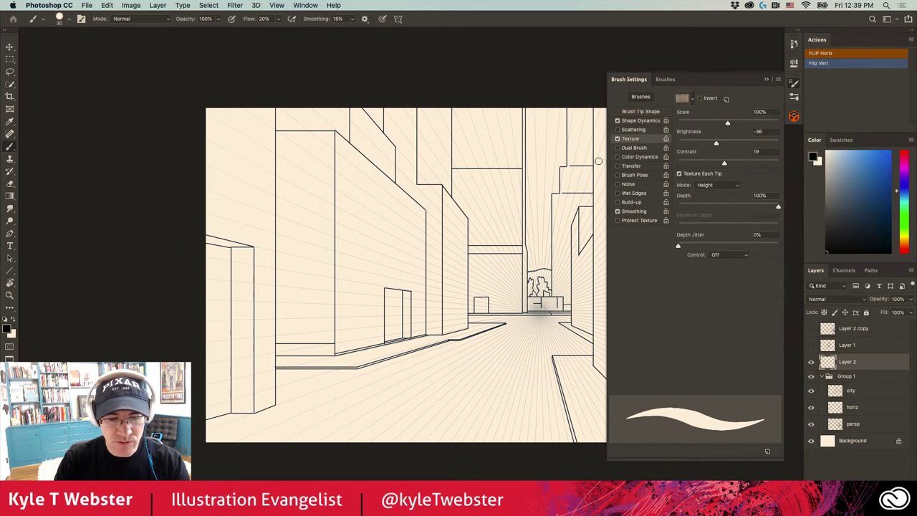
left_click(693, 101)
scroll(716, 143, "down", 5)
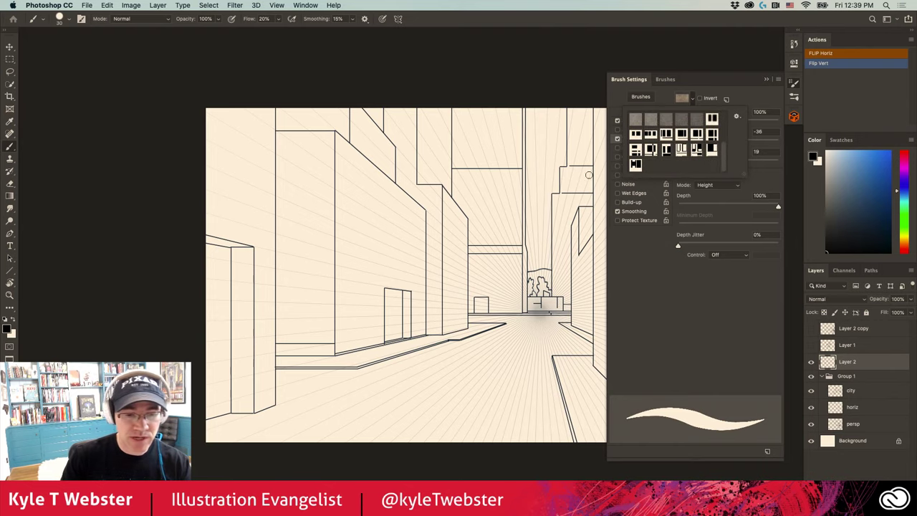
left_click(636, 166)
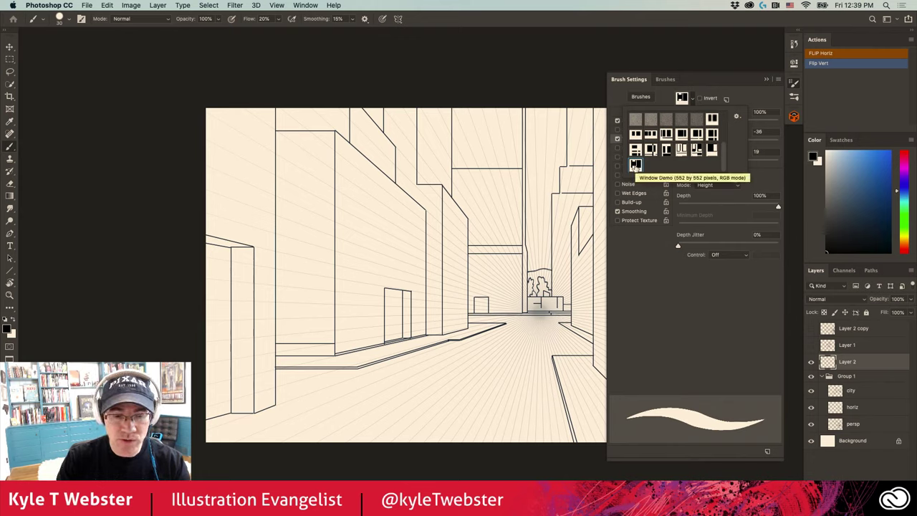
left_click(688, 65)
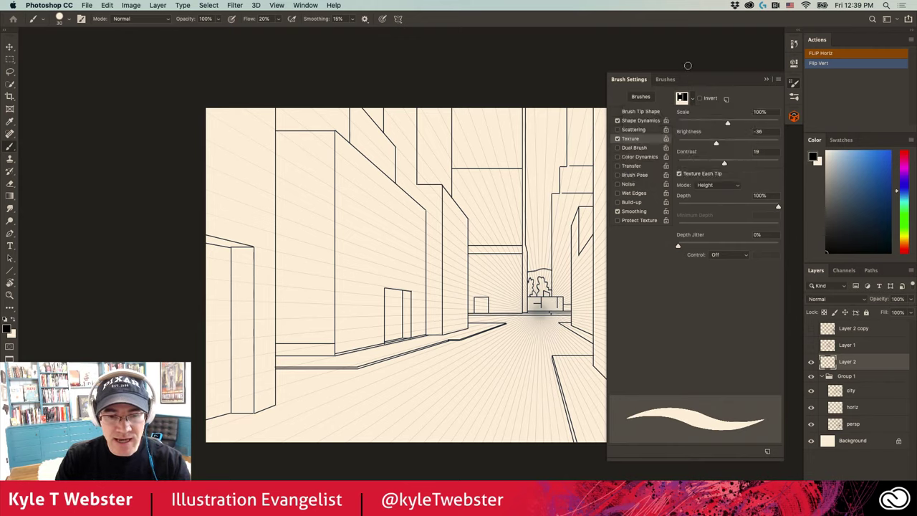
left_click(700, 187)
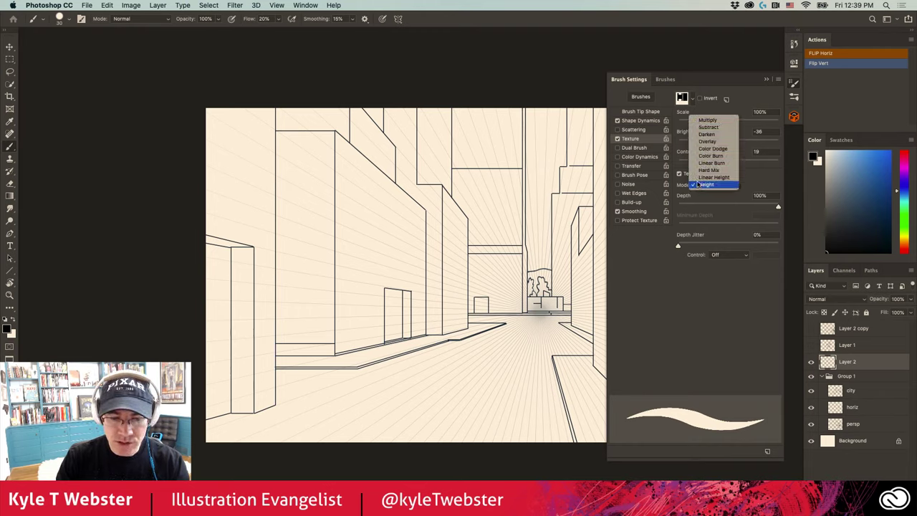
left_click(778, 208)
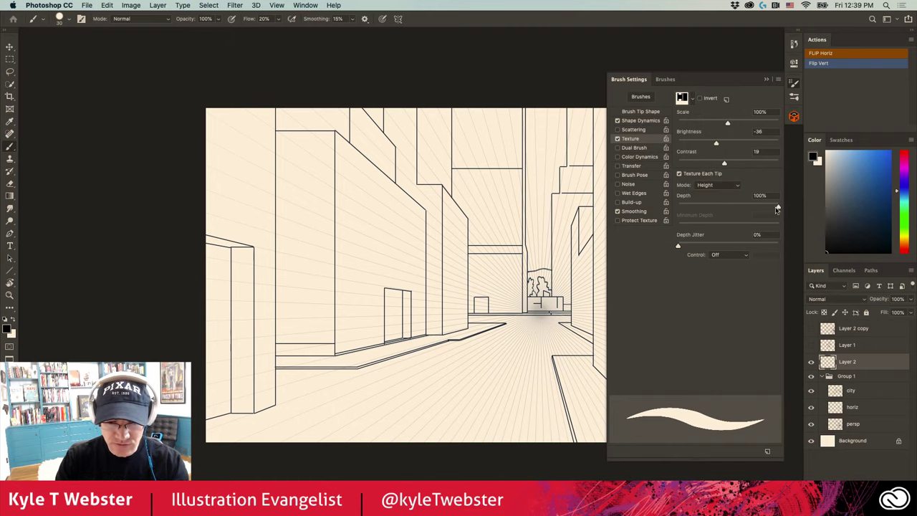
left_click_drag(778, 208, 686, 213)
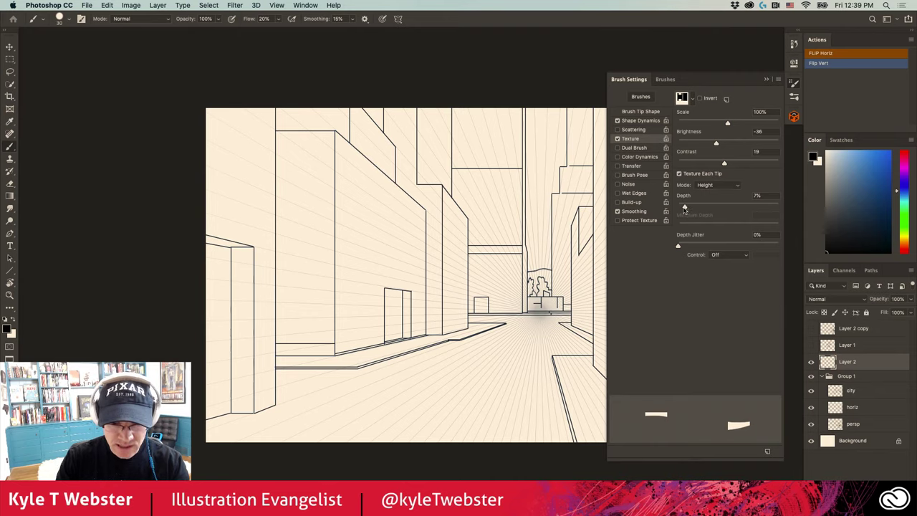
Raise texture depth to 8%, then paint and undo test strokes on the building wall
mouse_move(685, 207)
left_mouse_down()
mouse_move(695, 216)
mouse_move(700, 209)
mouse_move(686, 209)
left_mouse_up()
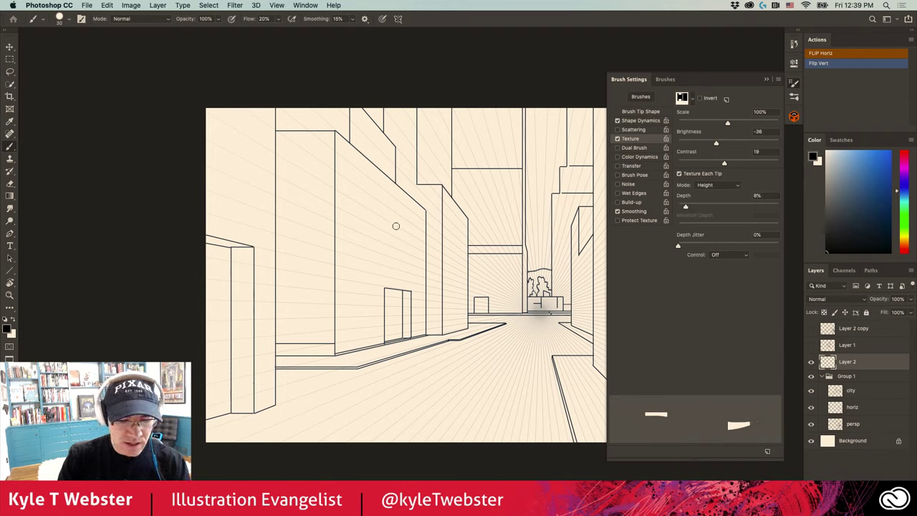
mouse_move(399, 250)
left_mouse_down()
mouse_move(407, 254)
mouse_move(387, 230)
mouse_move(433, 309)
mouse_move(393, 316)
mouse_move(430, 330)
left_mouse_up()
key("bracketright")
key("bracketright")
key("bracketright")
mouse_move(430, 244)
left_mouse_down()
mouse_move(443, 335)
mouse_move(426, 351)
left_mouse_up()
mouse_move(385, 250)
left_mouse_down()
mouse_move(376, 306)
mouse_move(357, 312)
mouse_move(365, 267)
mouse_move(367, 347)
left_mouse_up()
left_click_drag(326, 251, 322, 283)
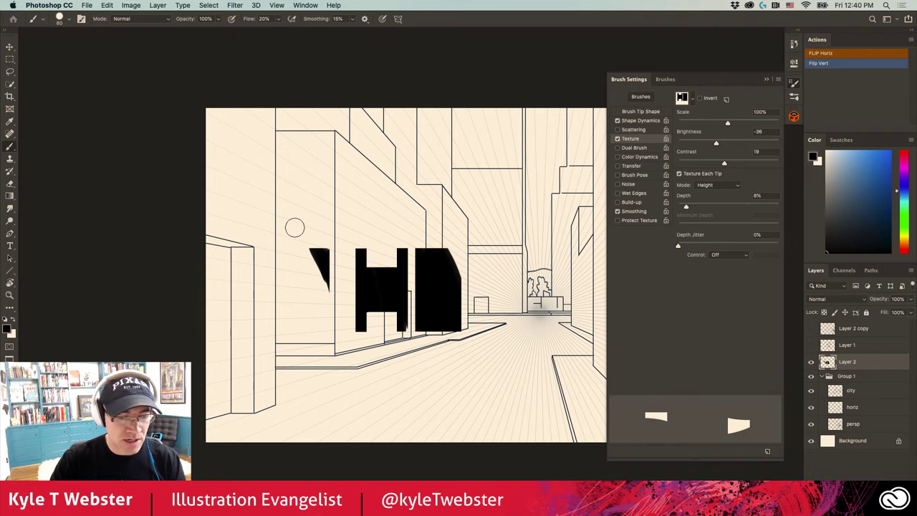
key("super+z")
key("super+z")
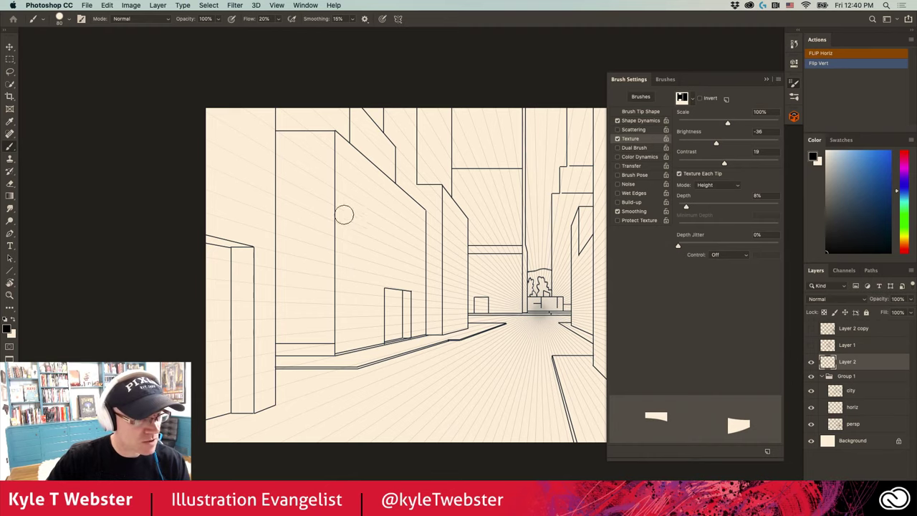
Enlarge the brush, set texture scale to 20%, and collapse Group 1
key("bracketright")
key("bracketright")
key("bracketright")
key("bracketright")
key("bracketright")
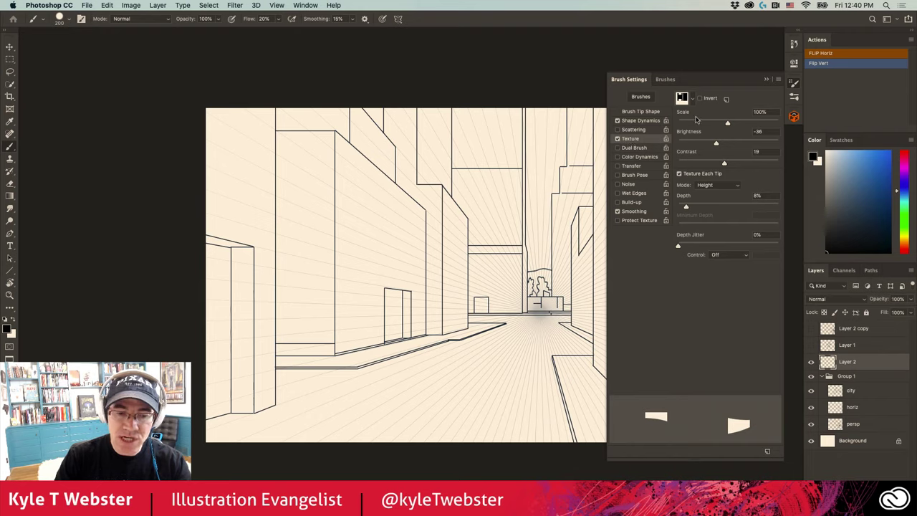
left_click_drag(726, 124, 688, 129)
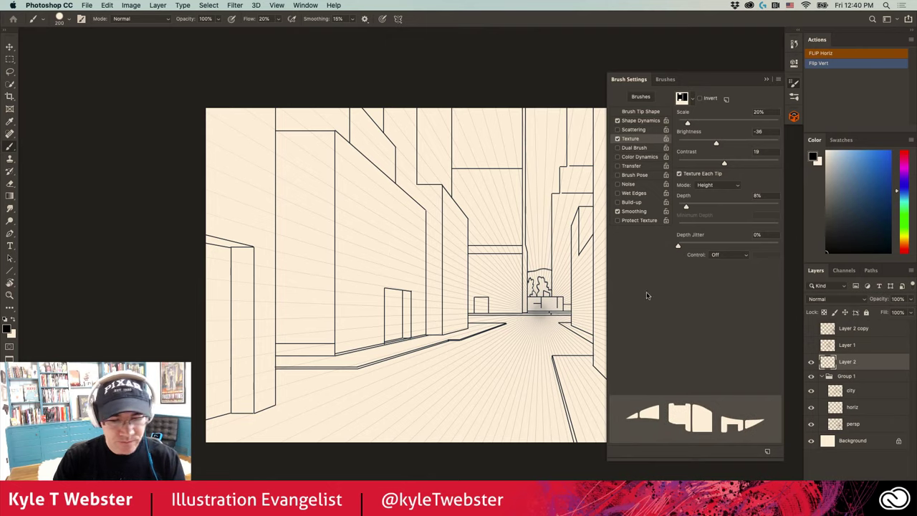
left_click(828, 376)
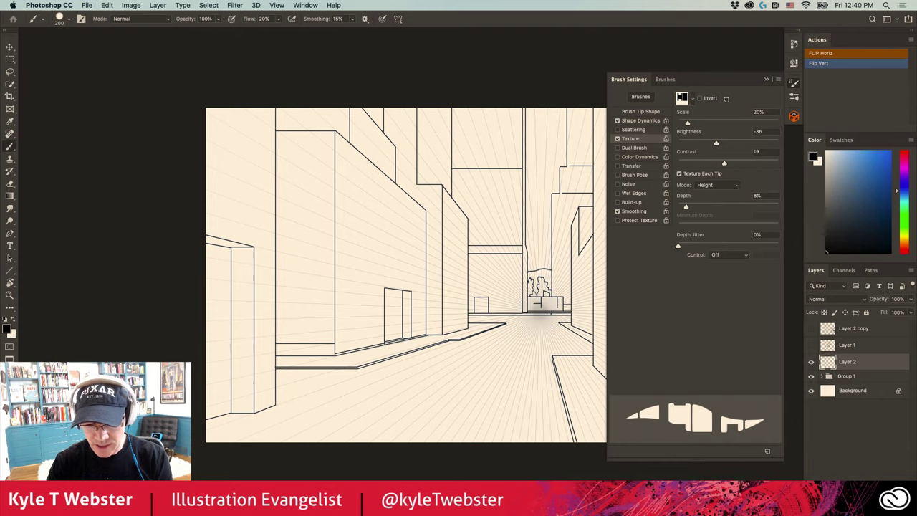
Paint the window texture on a new layer and set its opacity to 50%
key("super+alt+shift+n")
mouse_move(423, 173)
left_mouse_down()
mouse_move(458, 230)
mouse_move(401, 236)
mouse_move(444, 254)
mouse_move(448, 154)
mouse_move(494, 232)
mouse_move(405, 326)
mouse_move(380, 172)
mouse_move(308, 169)
mouse_move(351, 327)
mouse_move(405, 358)
mouse_move(538, 272)
mouse_move(557, 385)
mouse_move(530, 144)
mouse_move(500, 116)
mouse_move(272, 197)
mouse_move(326, 355)
mouse_move(405, 407)
mouse_move(589, 223)
left_mouse_up()
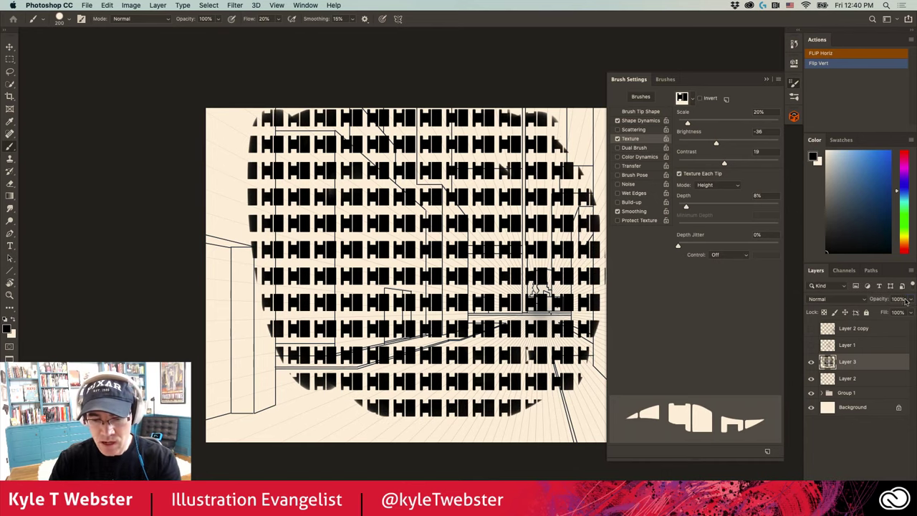
left_click(898, 299)
type("50")
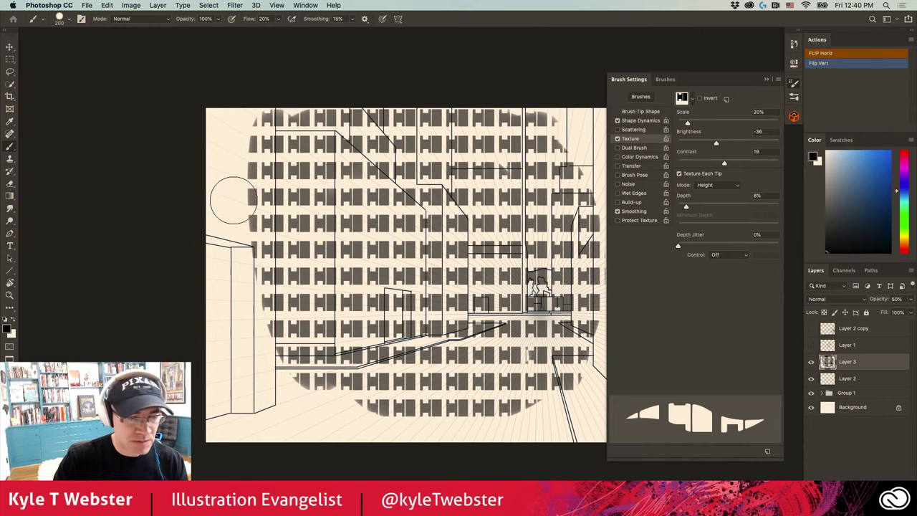
Scale the window texture down and move it onto the left building
key("ctrl+t")
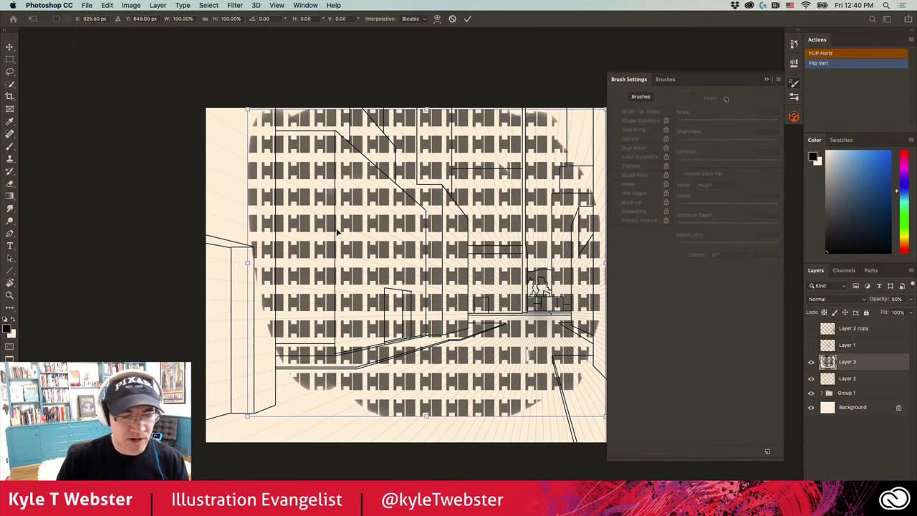
left_click_drag(247, 110, 330, 220)
key("super+equal")
key("super+equal")
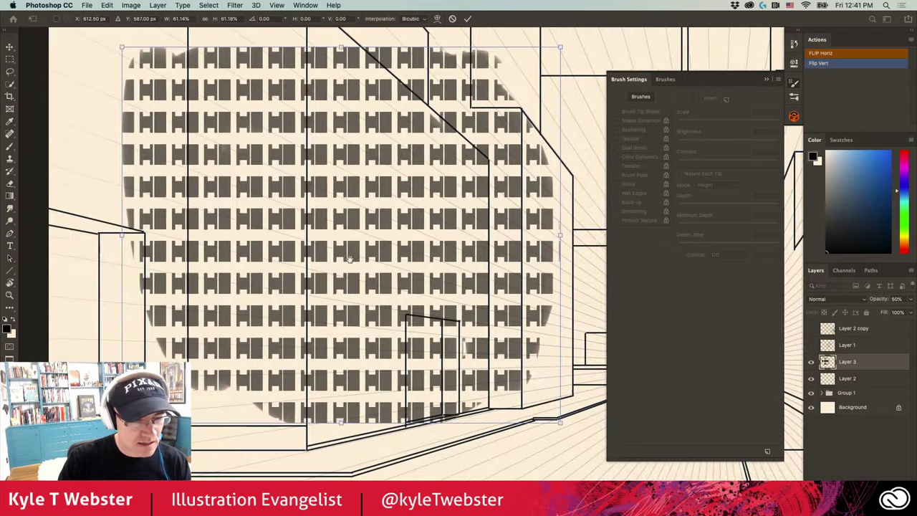
scroll(349, 260, "up", 1)
key("super+minus")
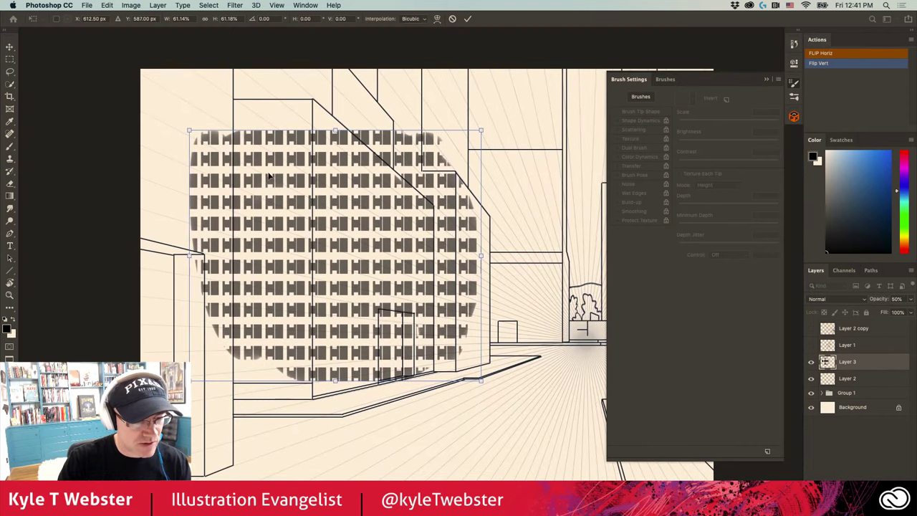
left_click_drag(251, 188, 371, 198)
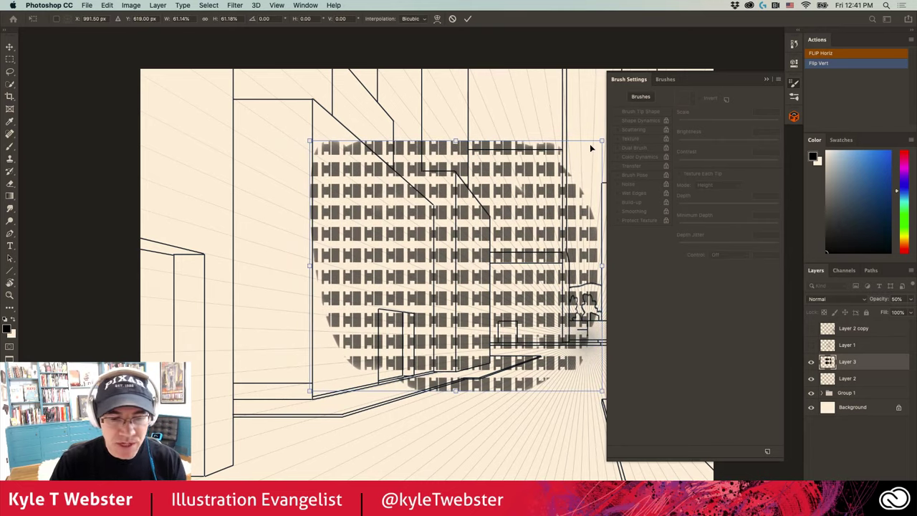
Distort the texture's corners to match the tall building facade's perspective
left_click_drag(602, 143, 427, 213)
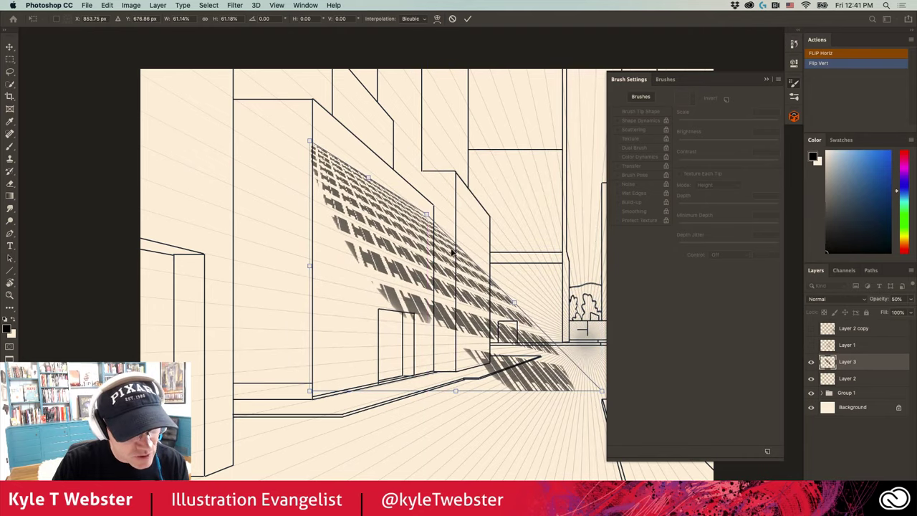
left_click_drag(602, 393, 426, 357)
left_click_drag(310, 140, 317, 131)
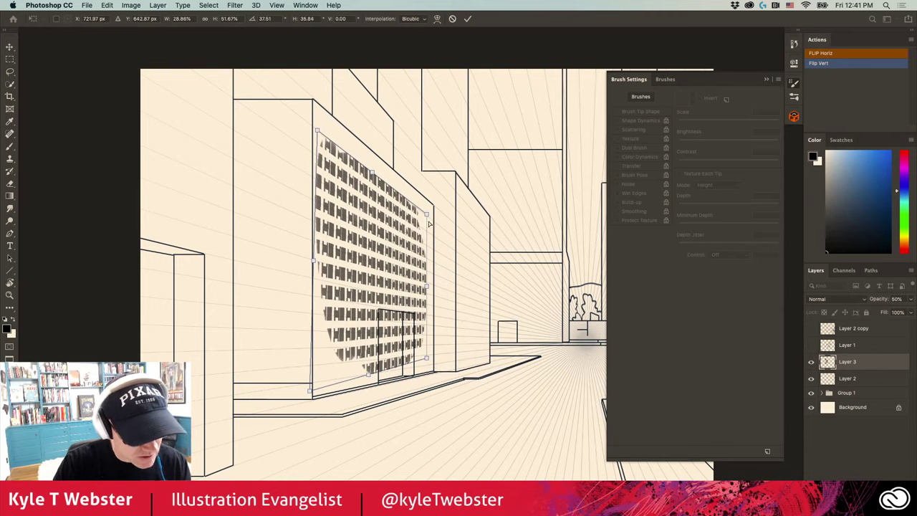
left_click_drag(430, 221, 426, 216)
left_click_drag(309, 391, 318, 384)
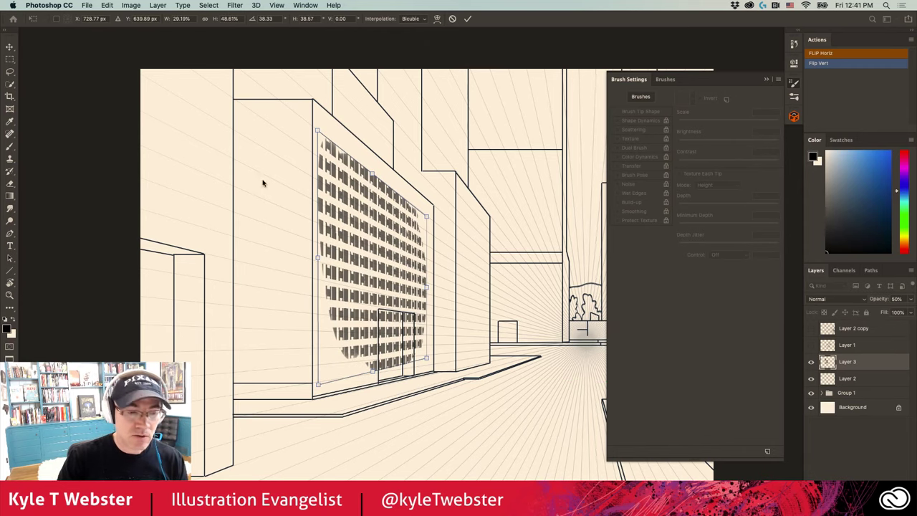
left_click_drag(351, 207, 351, 203)
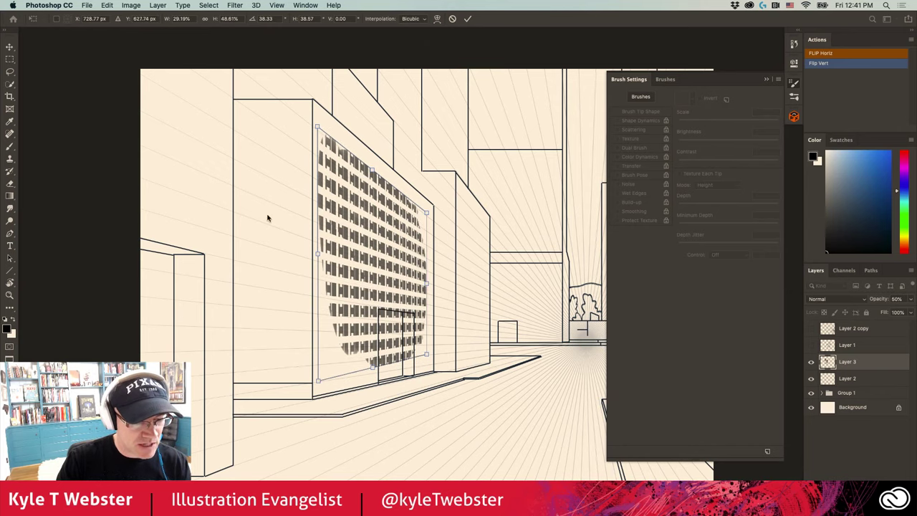
left_click_drag(316, 126, 280, 50)
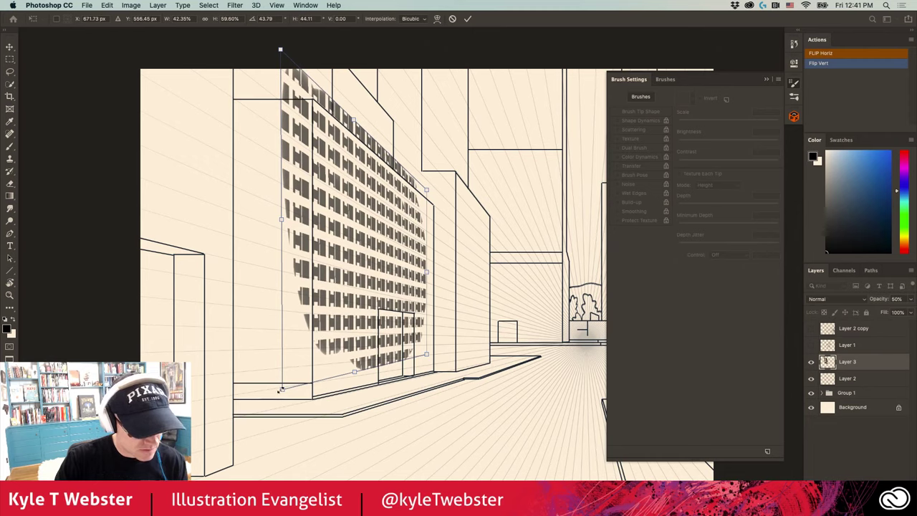
left_click_drag(280, 389, 252, 430)
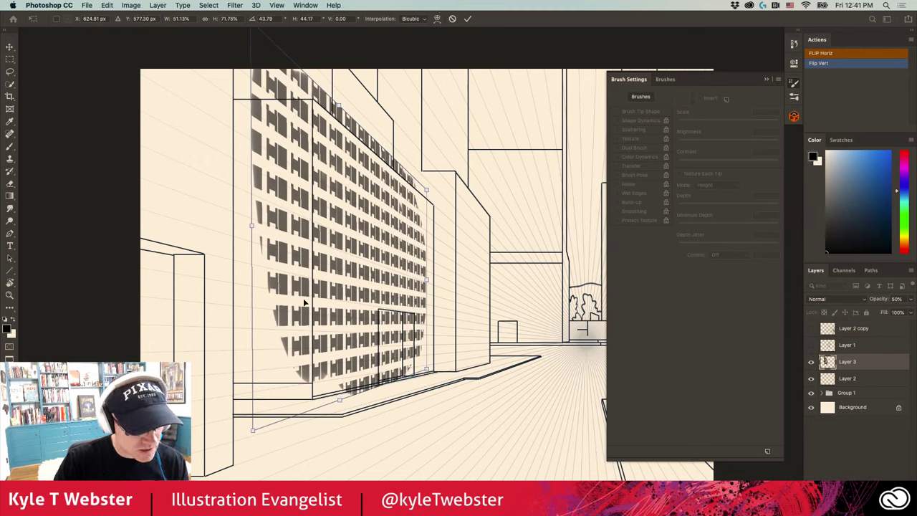
left_click_drag(428, 372, 426, 382)
left_click_drag(326, 261, 350, 270)
Commit the distortion and delete the windows spilling past the building's left edge
key("Return")
key("b")
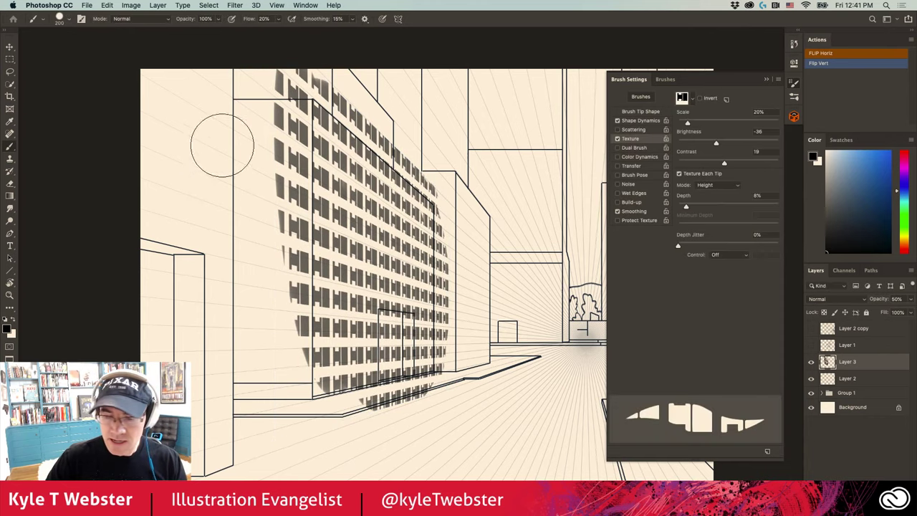
key("m")
left_click_drag(257, 212, 268, 251)
left_click_drag(249, 111, 255, 112)
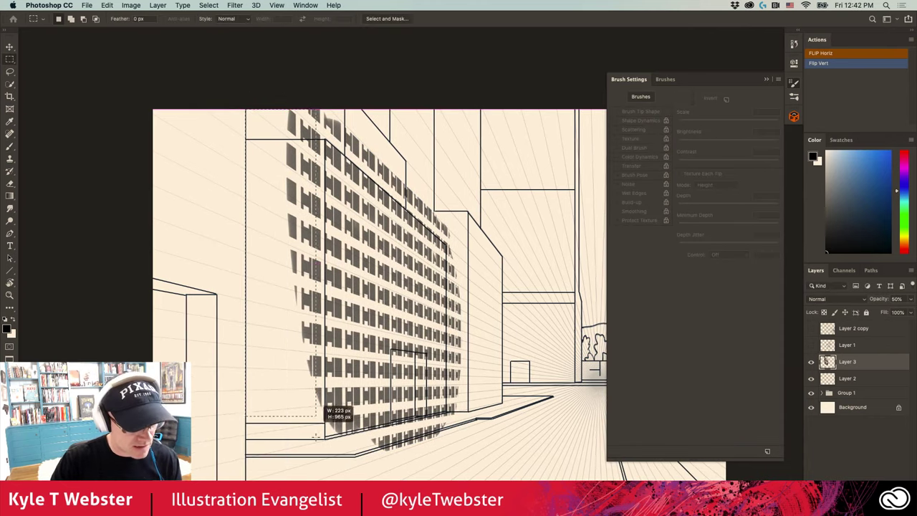
left_click_drag(316, 436, 344, 479)
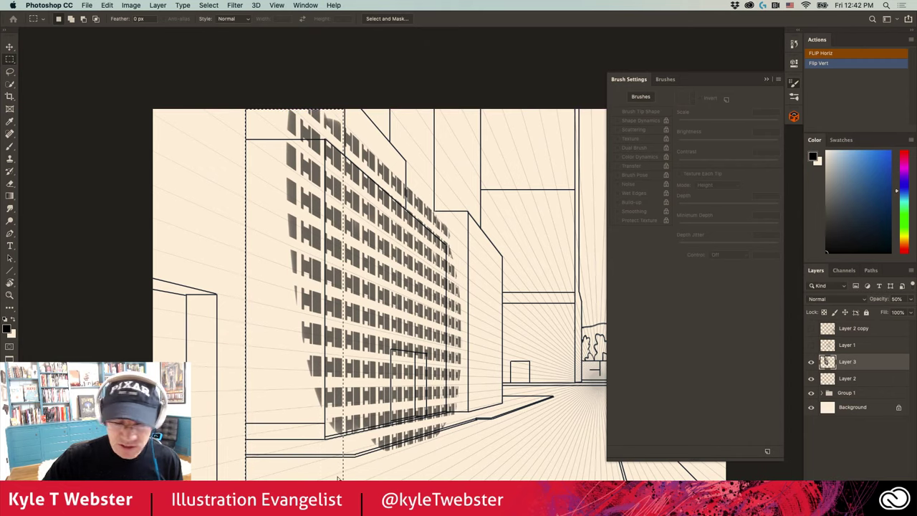
key("Delete")
Delete the windows above the building's roofline with a polygonal lasso selection
key("l")
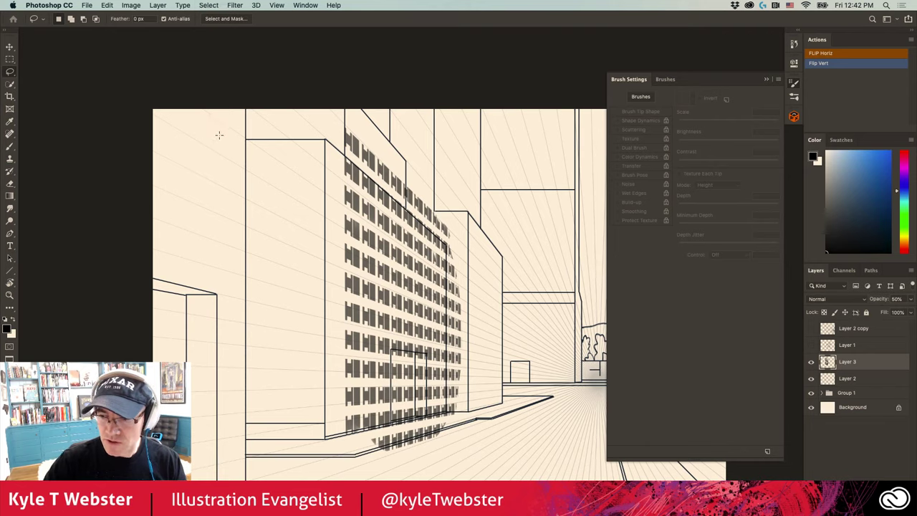
key("shift+l")
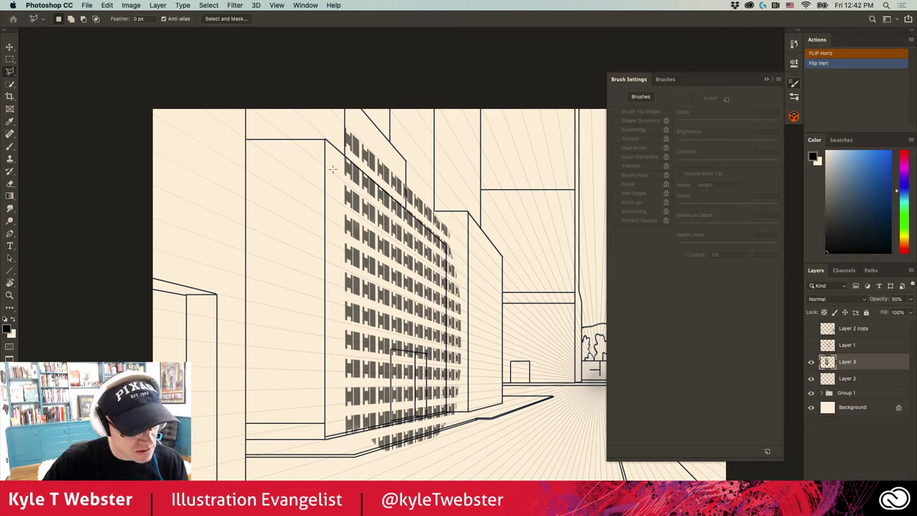
left_click(373, 200)
left_click(331, 174)
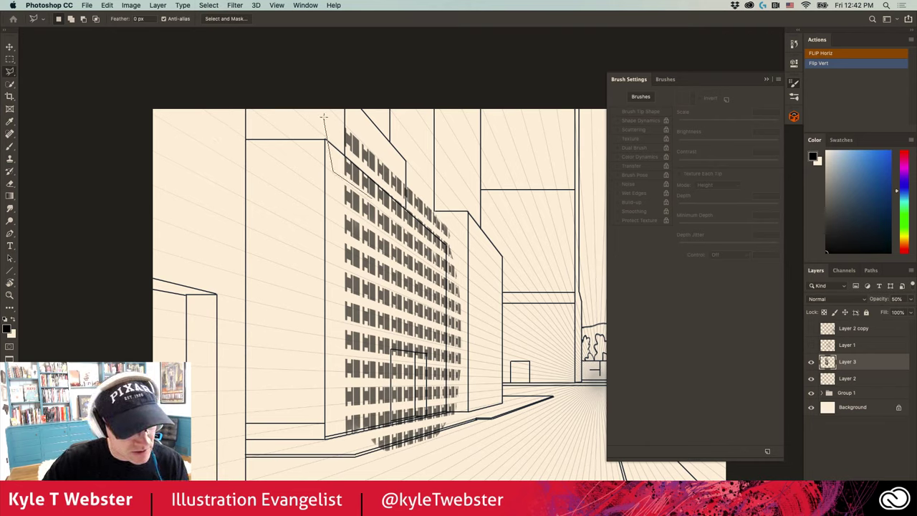
left_click(330, 108)
left_click(420, 136)
left_click(479, 212)
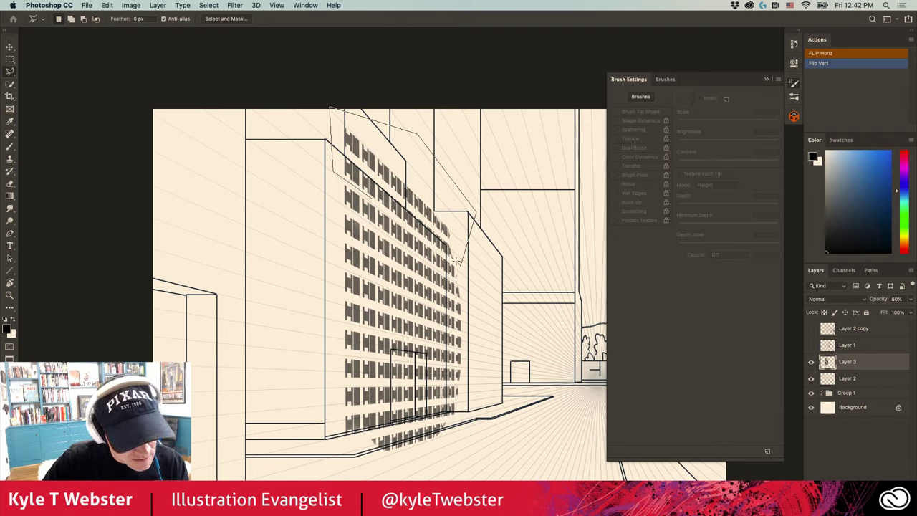
double_click(459, 263)
key("Delete")
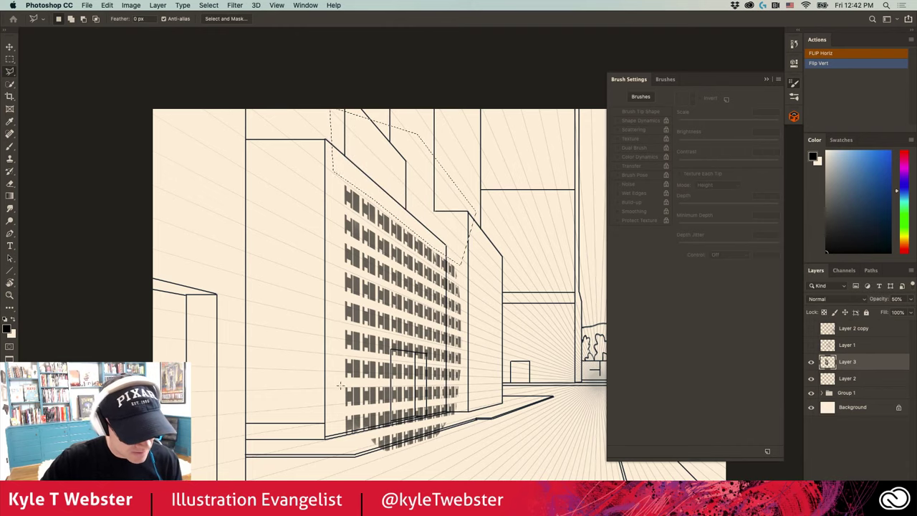
Remove windows below the base and past the right edge, and set Layer 3 opacity to 100%
left_click(482, 384)
left_click(482, 419)
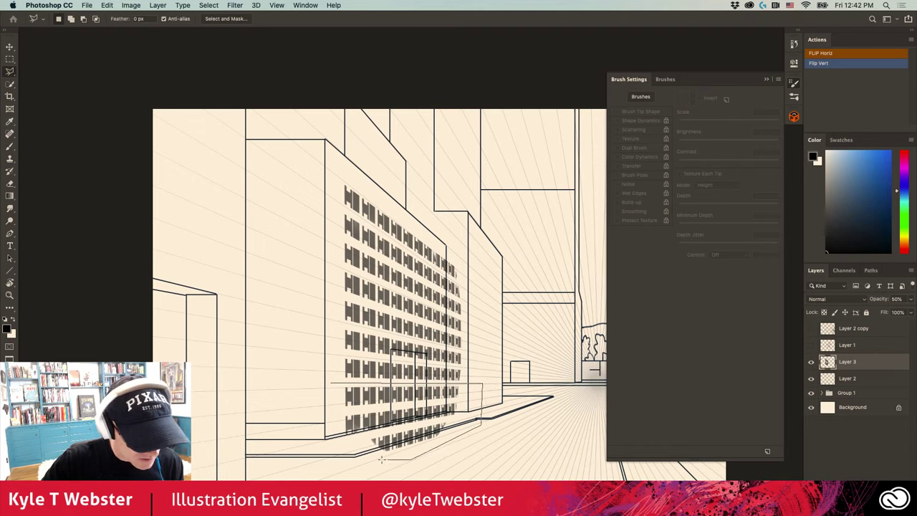
left_click(327, 463)
double_click(315, 412)
key("Delete")
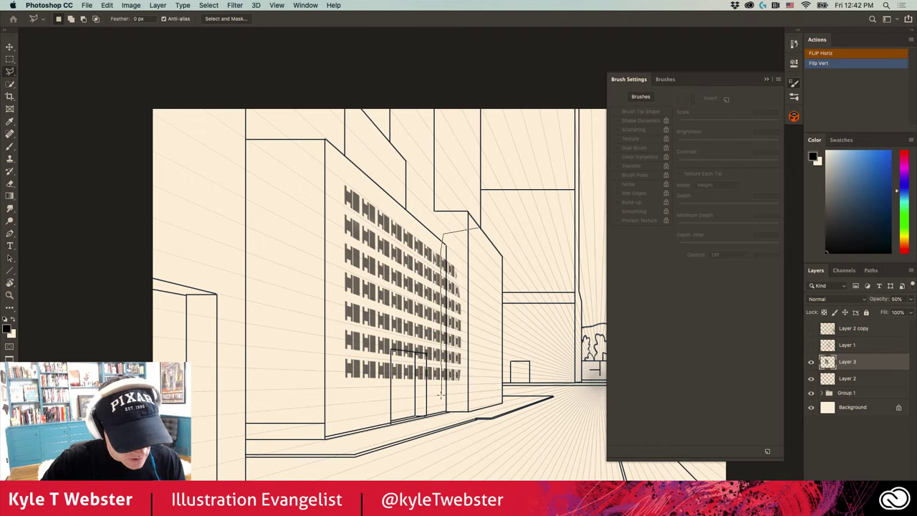
left_click(489, 391)
double_click(479, 229)
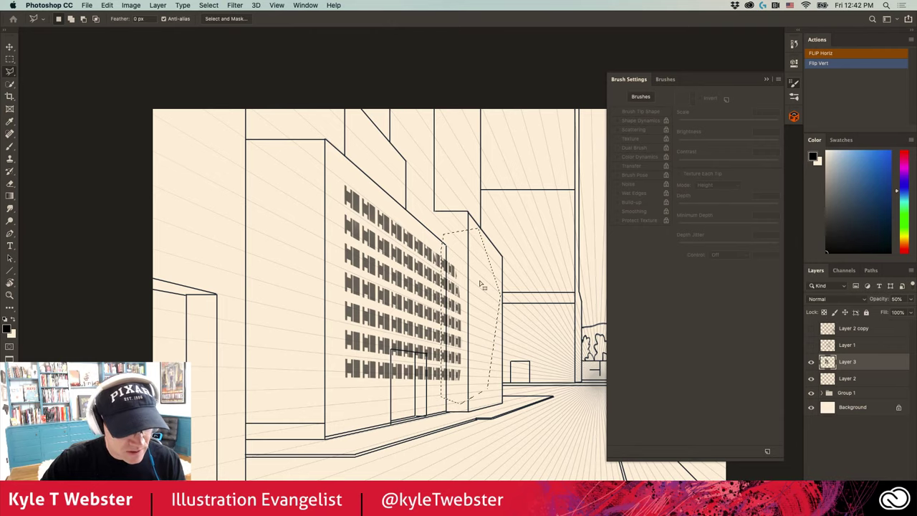
key("Delete")
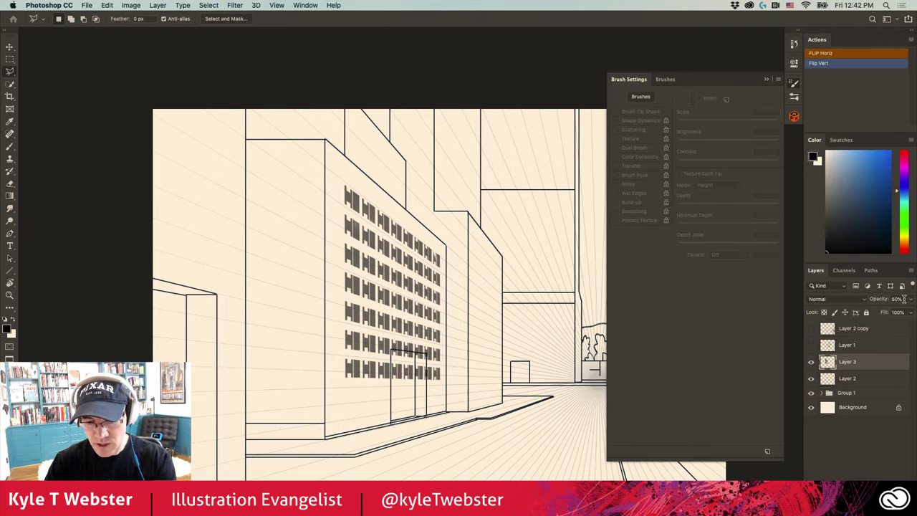
left_click_drag(879, 299, 904, 299)
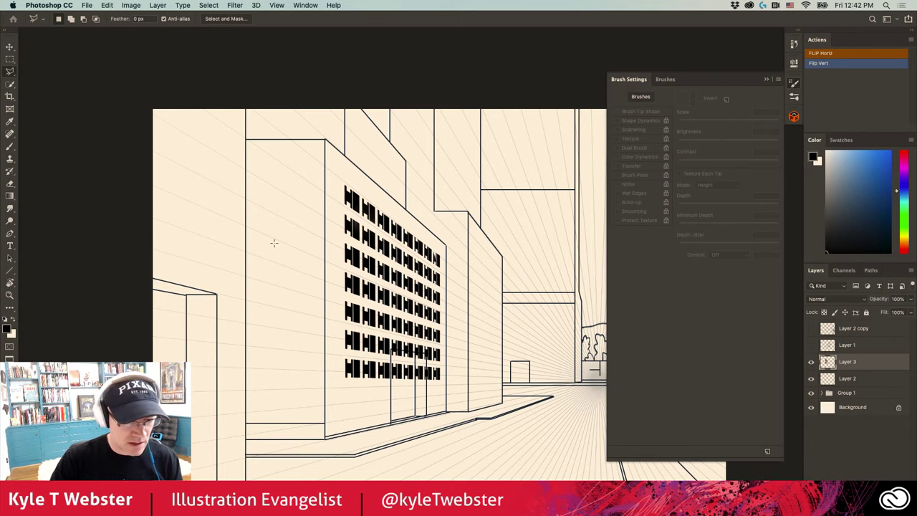
scroll(379, 370, "up", 3)
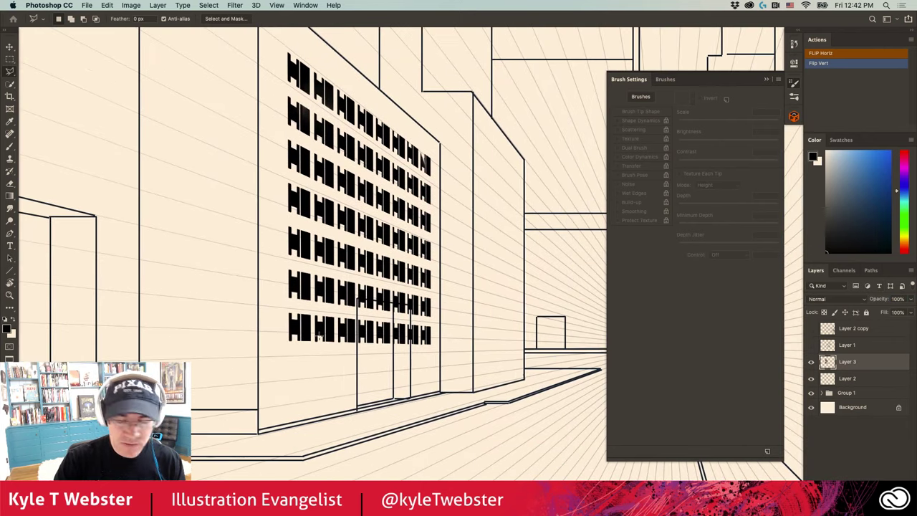
Paint out the bottom-row windows over the doorway, then view the whole street scene
key("b")
mouse_move(374, 321)
left_mouse_down()
mouse_move(367, 352)
mouse_move(360, 316)
mouse_move(356, 346)
mouse_move(351, 320)
mouse_move(341, 336)
mouse_move(341, 283)
mouse_move(350, 299)
mouse_move(369, 284)
mouse_move(379, 321)
mouse_move(389, 294)
mouse_move(387, 319)
mouse_move(399, 288)
mouse_move(410, 309)
mouse_move(413, 297)
mouse_move(411, 356)
mouse_move(400, 319)
mouse_move(397, 357)
mouse_move(386, 315)
mouse_move(375, 353)
mouse_move(406, 330)
left_mouse_up()
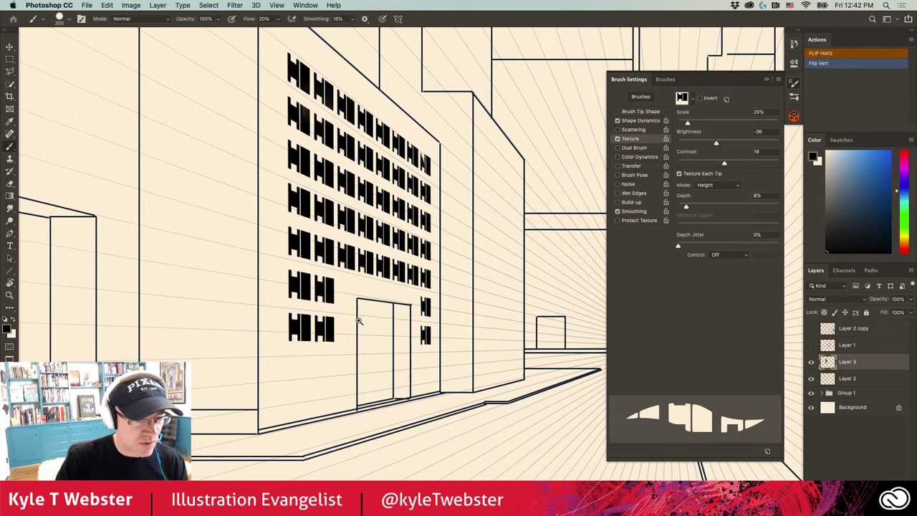
mouse_move(343, 360)
left_mouse_down()
mouse_move(285, 329)
mouse_move(240, 287)
left_mouse_up()
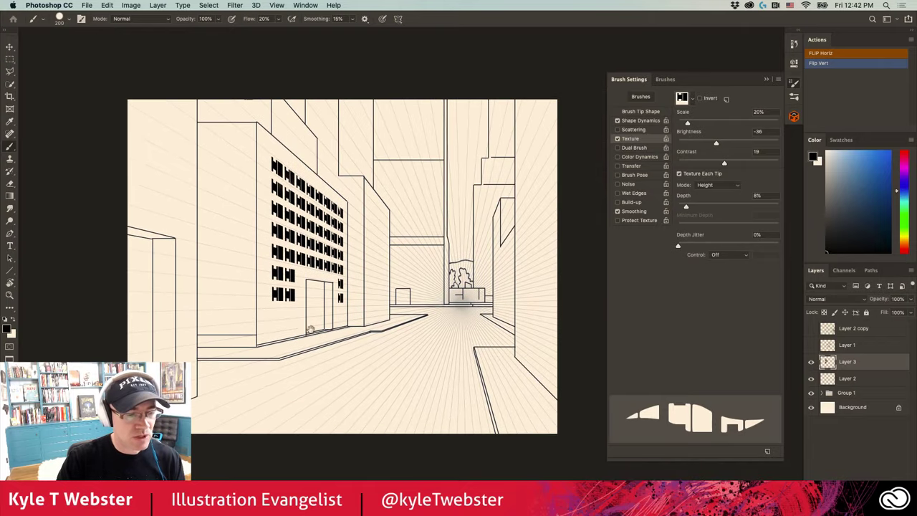
left_click_drag(296, 321, 291, 329)
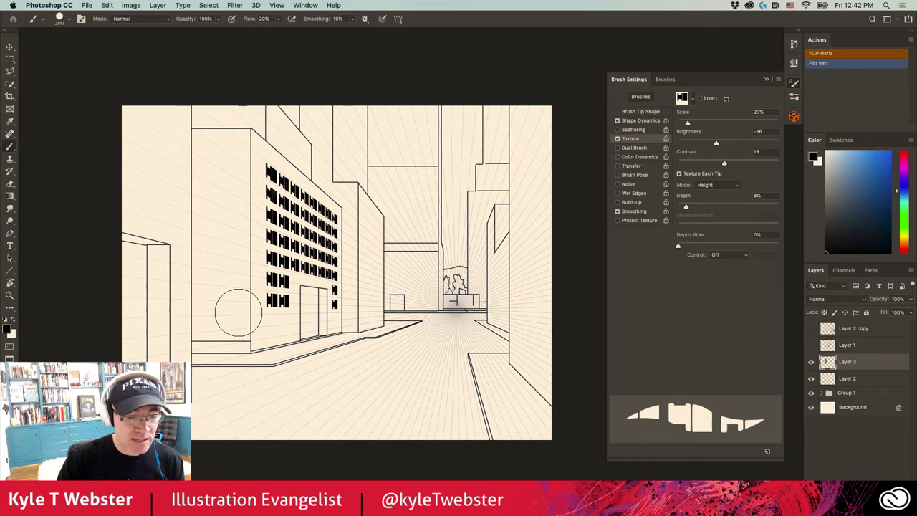
left_click_drag(366, 337, 350, 330)
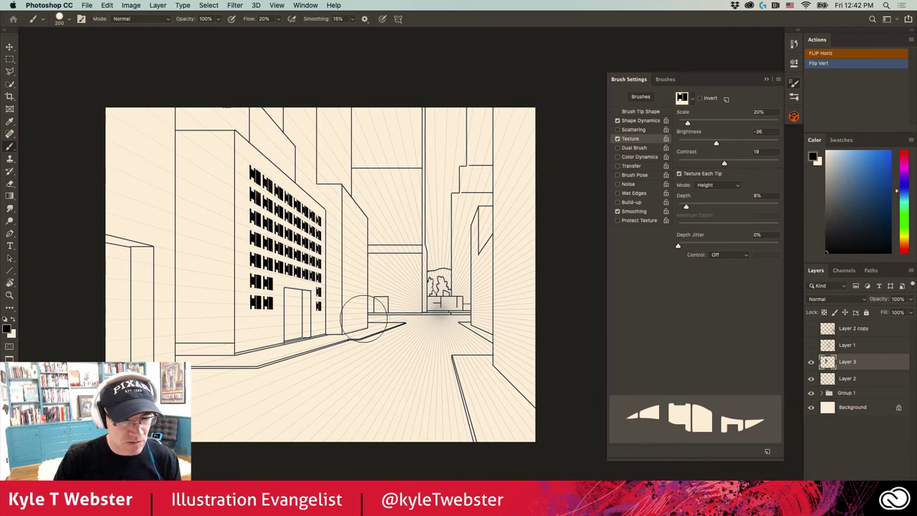
Choose the Windows 01 brush preset from the Window Brushes folder
left_click(665, 78)
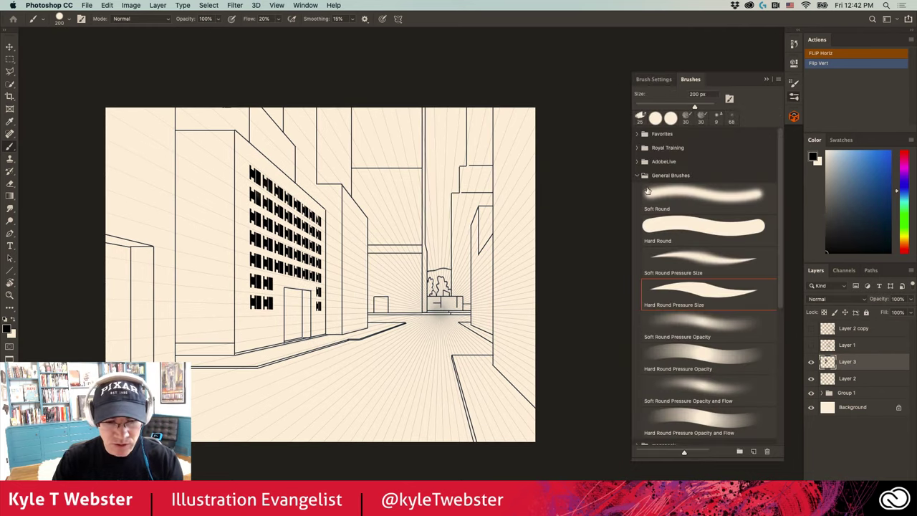
left_click(636, 174)
left_click(636, 405)
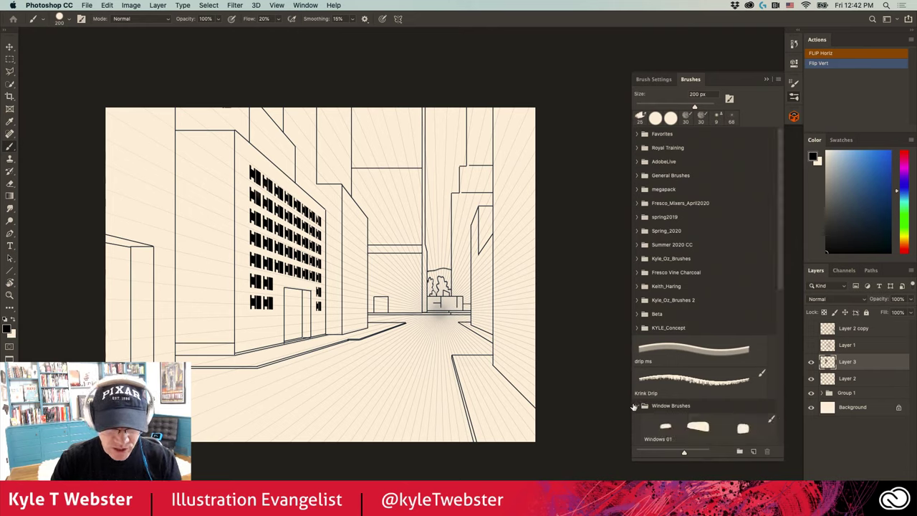
scroll(779, 212, "down", 5)
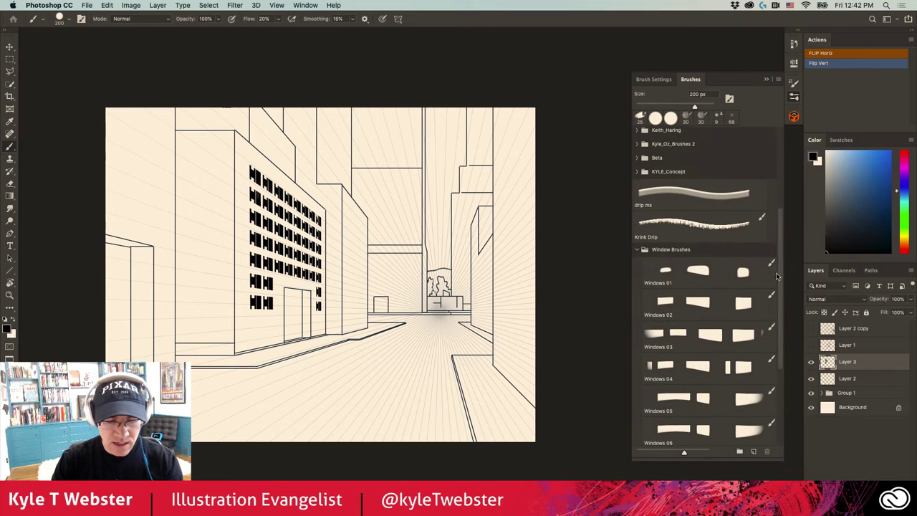
left_click(681, 273)
Test and undo a Windows 01 stroke, then hide the city line drawing group
mouse_move(440, 399)
left_mouse_down()
mouse_move(386, 383)
mouse_move(440, 345)
mouse_move(371, 349)
mouse_move(440, 322)
mouse_move(469, 395)
mouse_move(459, 370)
mouse_move(376, 329)
left_mouse_up()
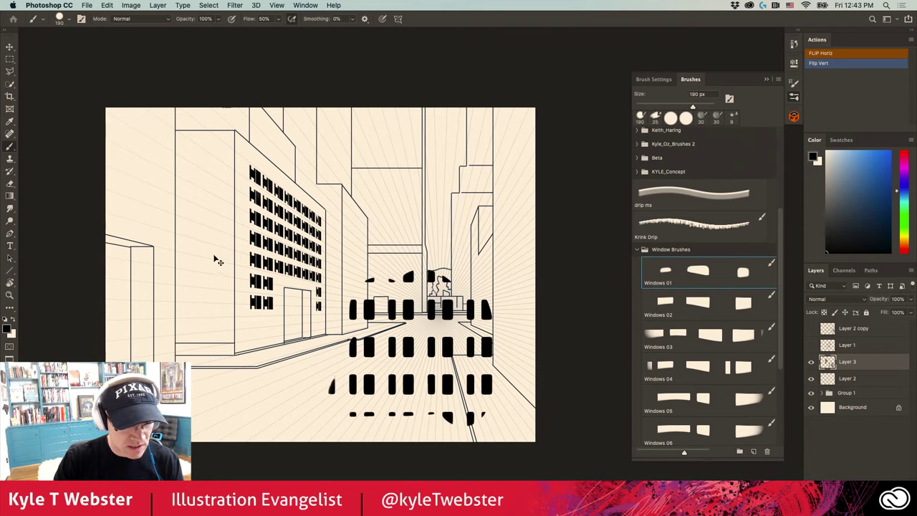
key("super+z")
left_click(822, 393)
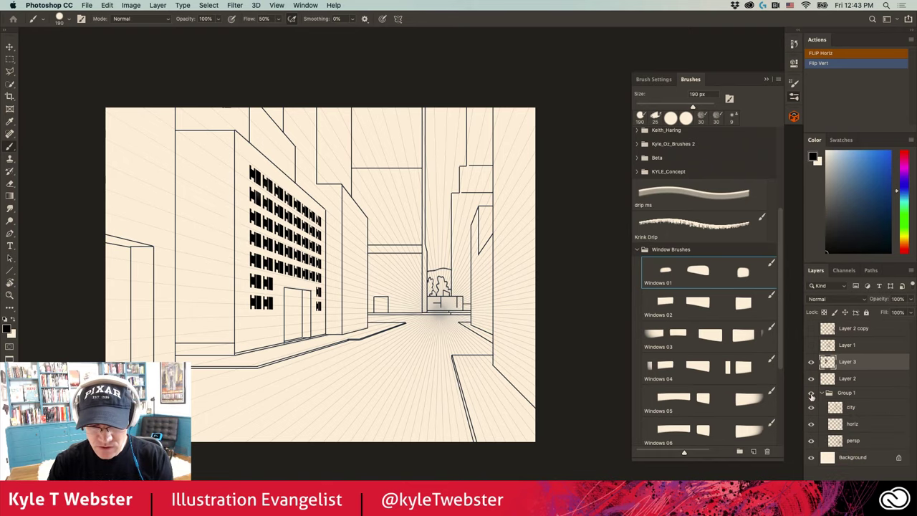
left_click(812, 393)
Hide Layer 3's windows, add a new layer, and paint then clear a test window stroke
left_click(813, 362)
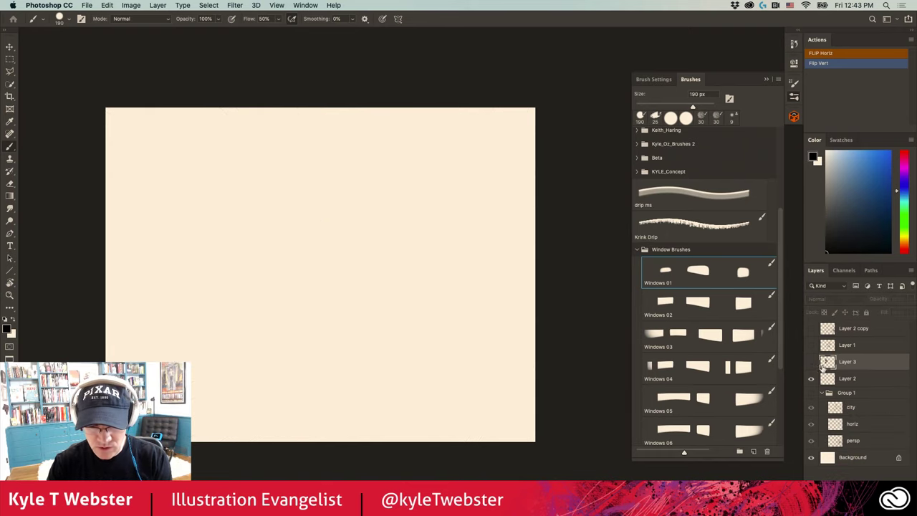
key("super+shift+alt+n")
mouse_move(484, 161)
left_mouse_down()
mouse_move(485, 196)
mouse_move(434, 203)
mouse_move(380, 161)
mouse_move(416, 236)
mouse_move(367, 185)
mouse_move(370, 143)
mouse_move(270, 182)
left_mouse_up()
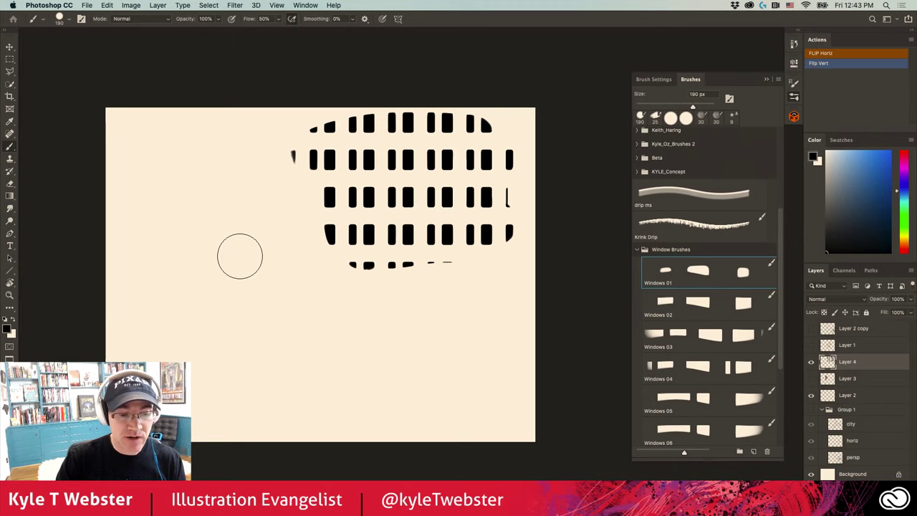
key("super+a")
key("BackSpace")
Test the Windows 02 brush with strokes, including two rows of windows across the top
left_click(679, 305)
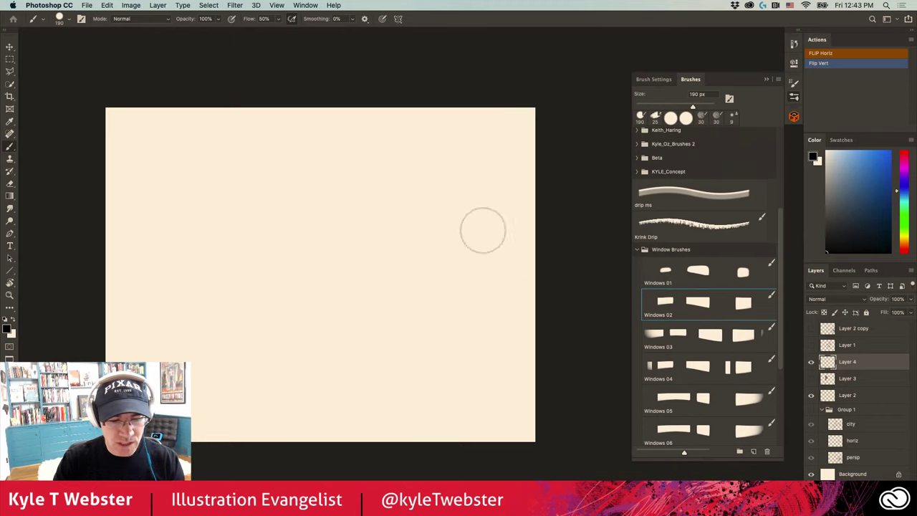
mouse_move(481, 229)
left_mouse_down()
mouse_move(447, 303)
mouse_move(432, 309)
mouse_move(382, 293)
mouse_move(461, 215)
mouse_move(356, 203)
left_mouse_up()
key("super+a")
key("BackSpace")
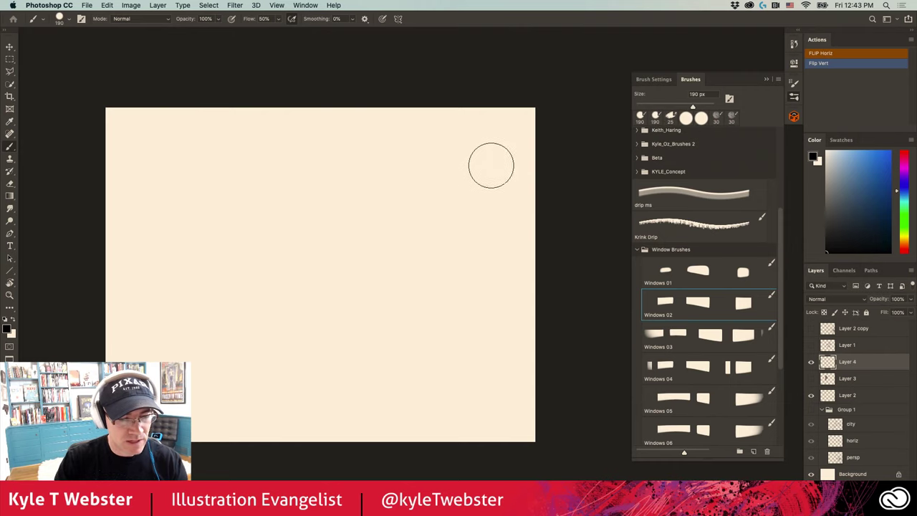
mouse_move(492, 164)
left_mouse_down()
mouse_move(411, 157)
mouse_move(414, 168)
mouse_move(389, 191)
mouse_move(423, 183)
mouse_move(280, 143)
left_mouse_up()
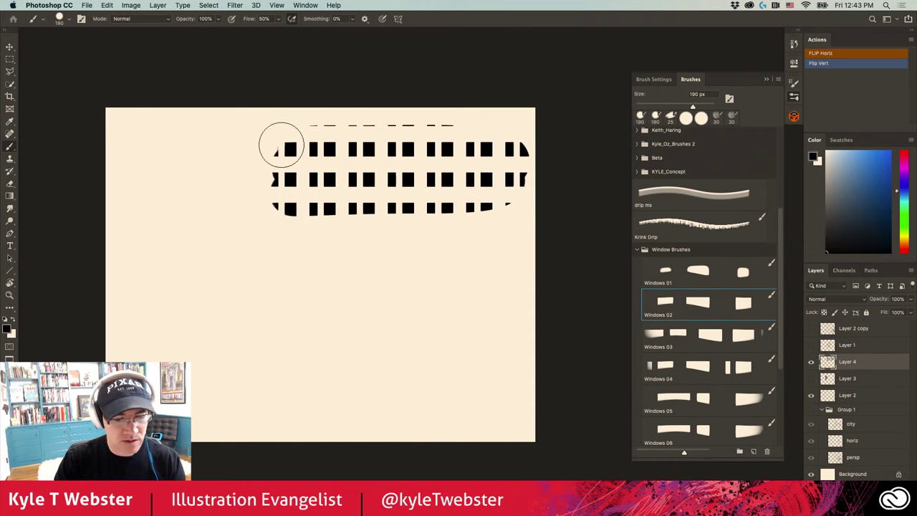
Paint sample strokes with the Windows 03, 04, 05 and 06 brushes around the canvas
left_click(680, 334)
mouse_move(500, 273)
left_mouse_down()
mouse_move(342, 280)
mouse_move(503, 301)
mouse_move(328, 313)
mouse_move(492, 275)
mouse_move(299, 273)
mouse_move(500, 313)
left_mouse_up()
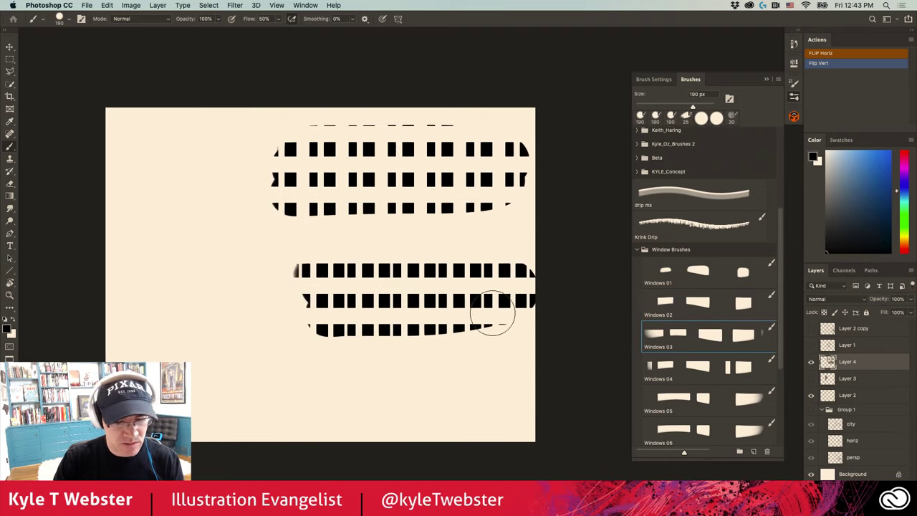
left_click(677, 361)
mouse_move(201, 208)
left_mouse_down()
mouse_move(208, 162)
mouse_move(215, 185)
mouse_move(234, 177)
mouse_move(174, 214)
mouse_move(162, 176)
mouse_move(183, 132)
mouse_move(156, 143)
left_mouse_up()
left_click(677, 396)
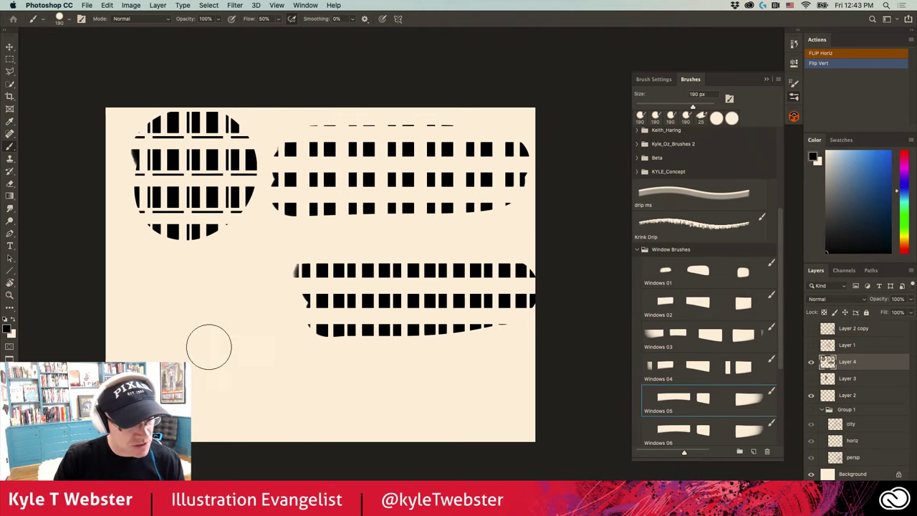
mouse_move(209, 344)
left_mouse_down()
mouse_move(177, 327)
mouse_move(170, 288)
mouse_move(214, 282)
mouse_move(161, 310)
left_mouse_up()
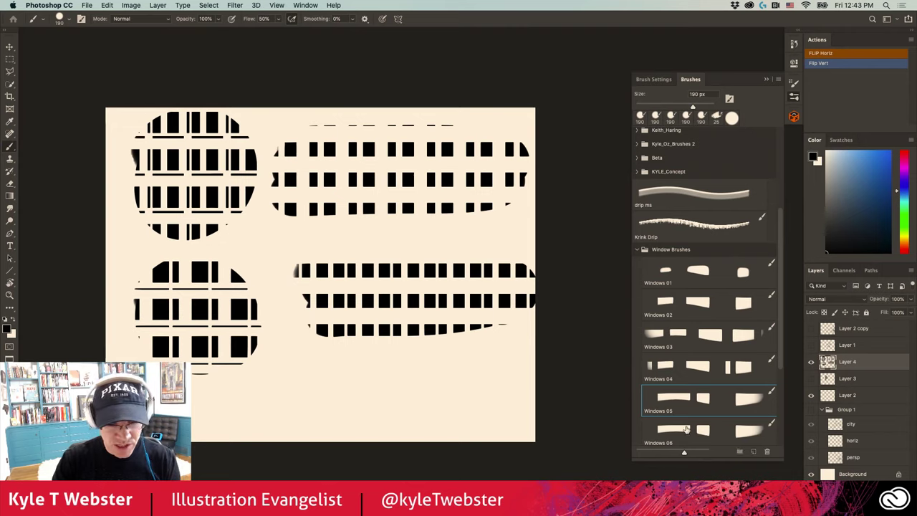
left_click(686, 430)
mouse_move(437, 393)
left_mouse_down()
mouse_move(337, 401)
mouse_move(379, 373)
mouse_move(268, 362)
mouse_move(335, 332)
left_mouse_up()
key("super+minus")
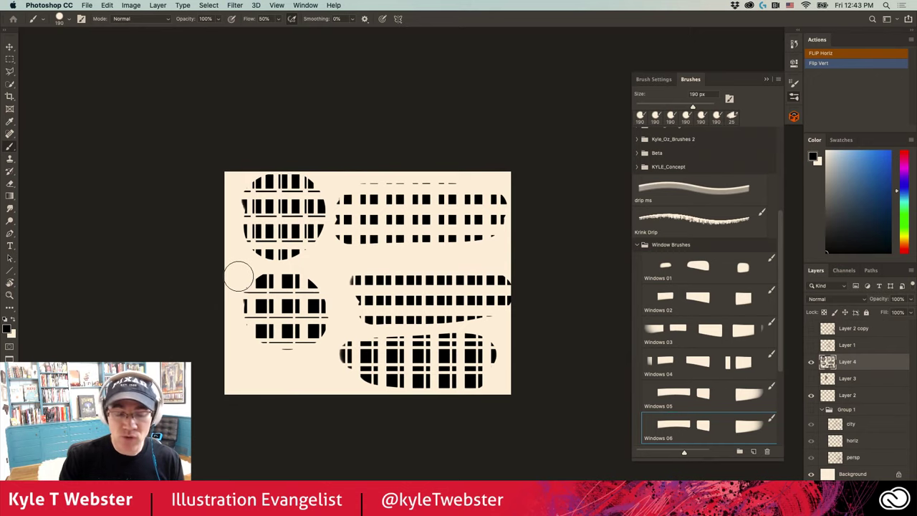
key("super+equal")
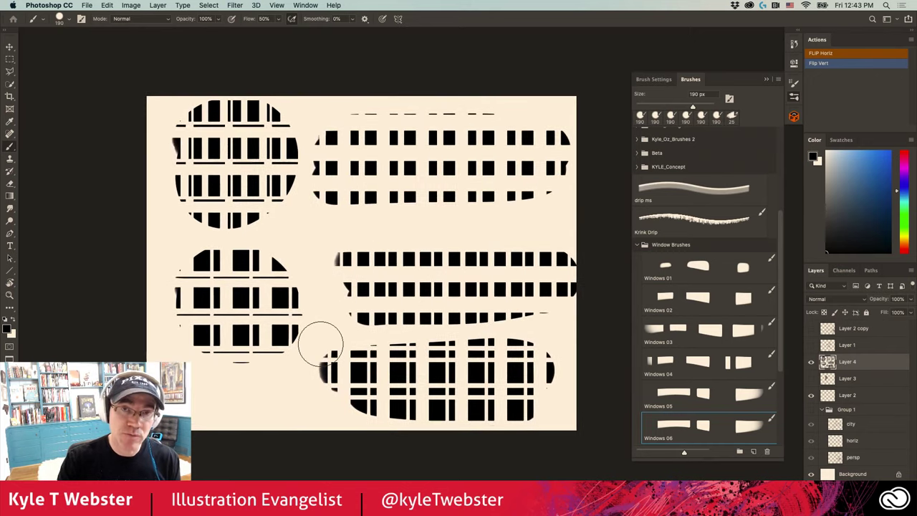
Clear the layer, toggle Texture Each Tip off and on twice leaving it enabled, then undo a test stroke
key("Delete")
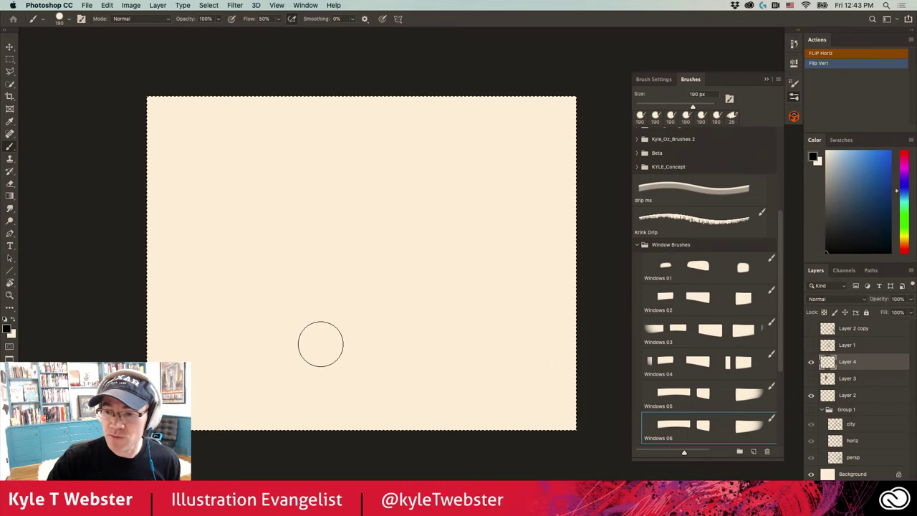
left_click(645, 79)
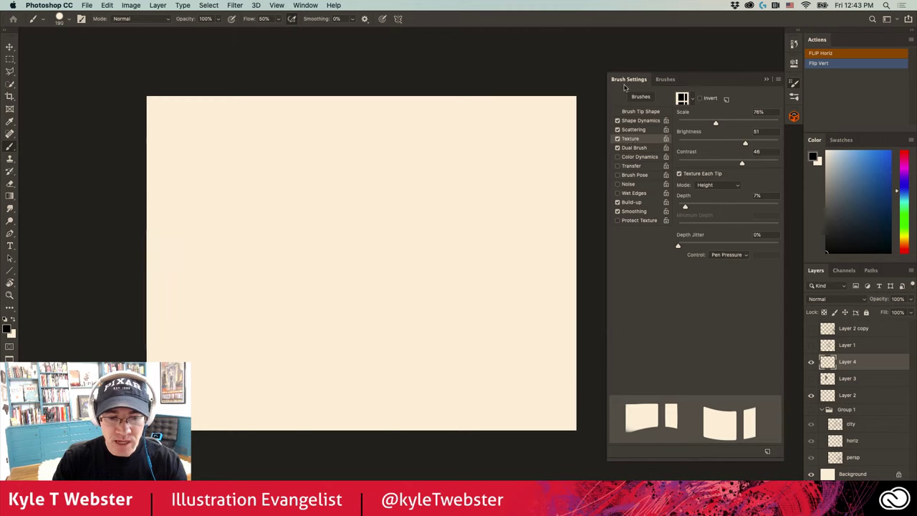
left_click(680, 175)
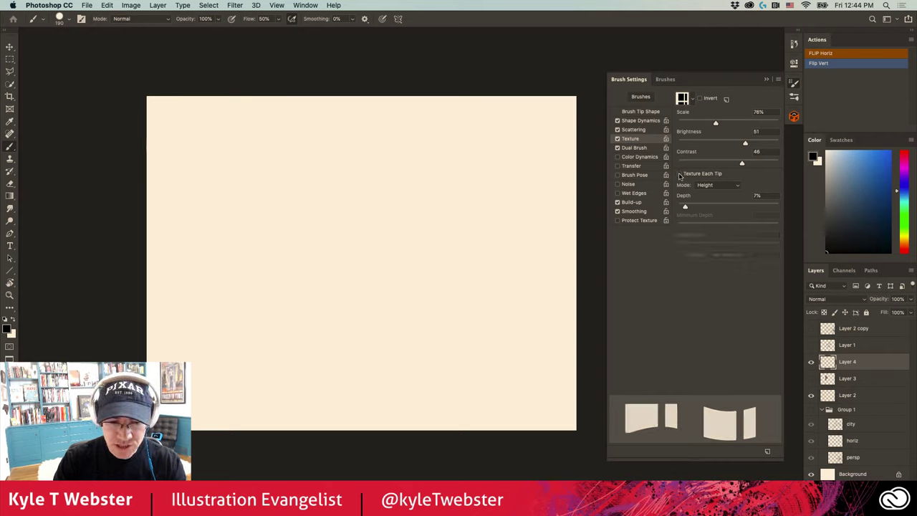
left_click(680, 175)
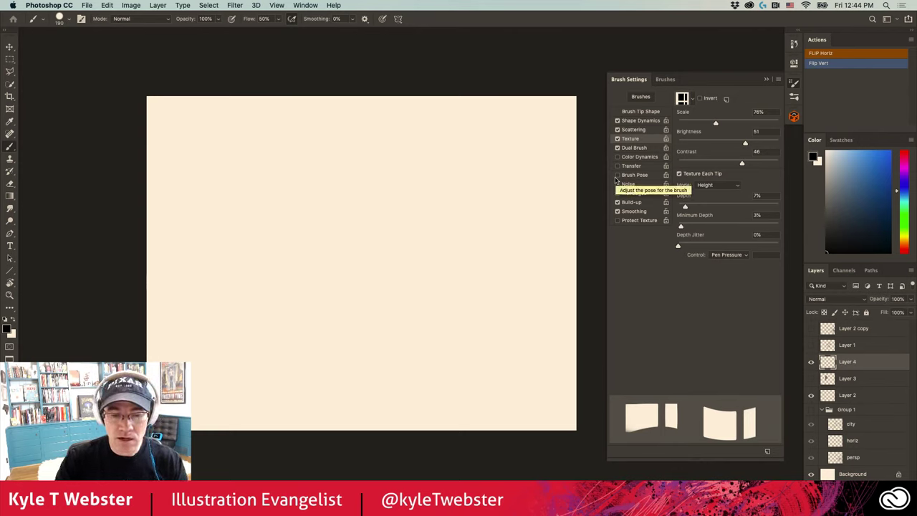
left_click(678, 174)
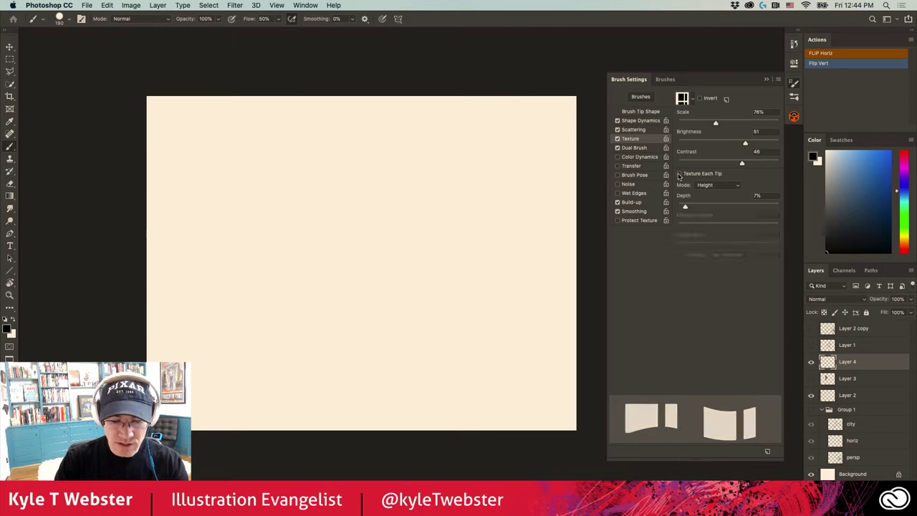
left_click(678, 174)
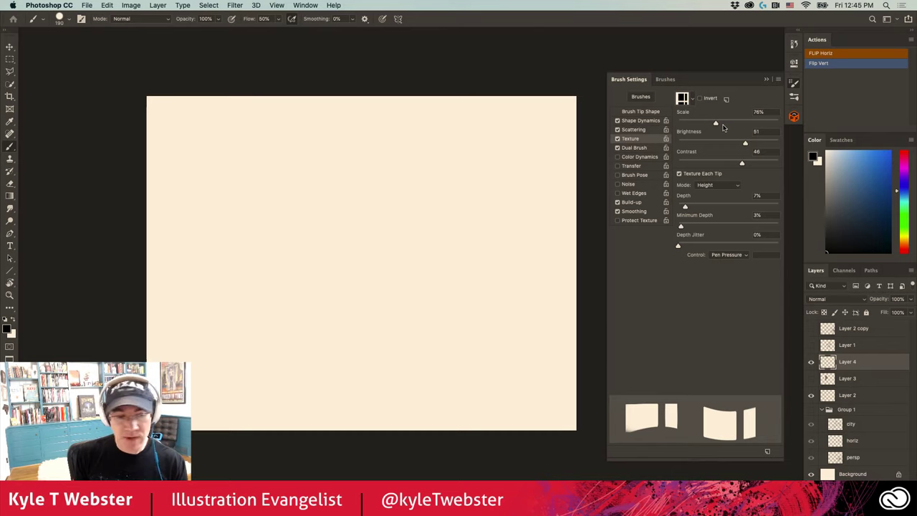
mouse_move(403, 219)
left_mouse_down()
mouse_move(381, 192)
mouse_move(303, 254)
mouse_move(241, 236)
left_mouse_up()
key("ctrl+z")
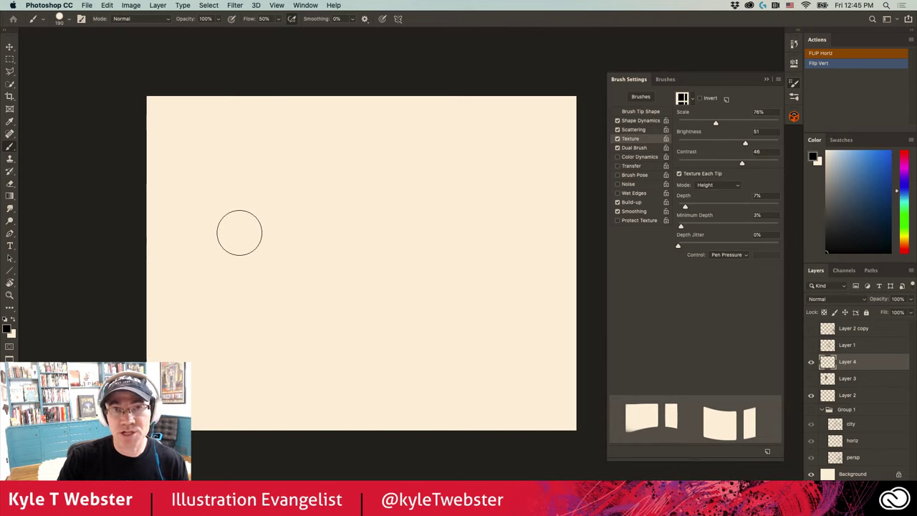
On the tile document, delete the H's left part and centre the two black rectangles
key("ctrl+Tab")
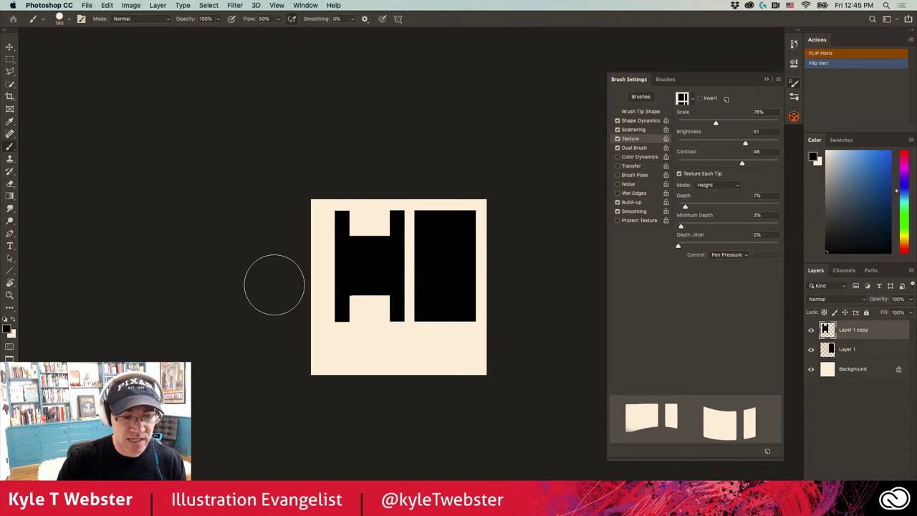
key("m")
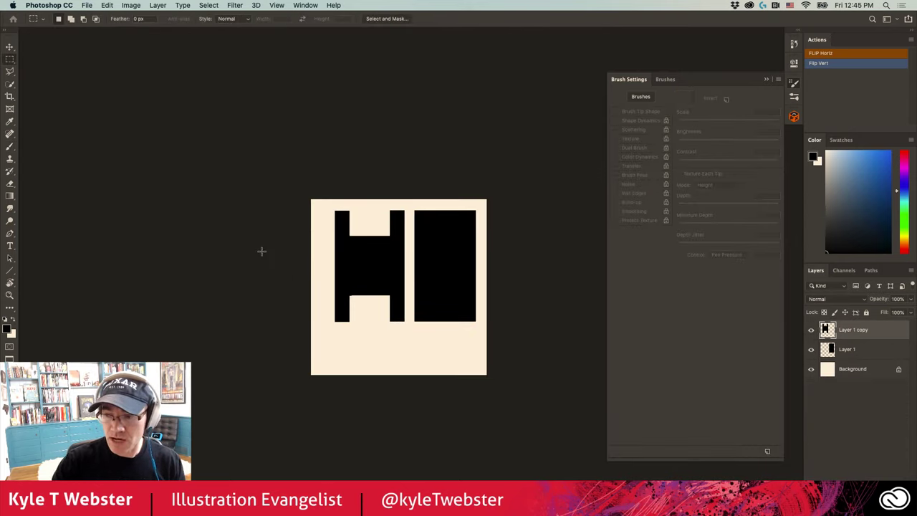
left_click_drag(320, 200, 390, 353)
key("Delete")
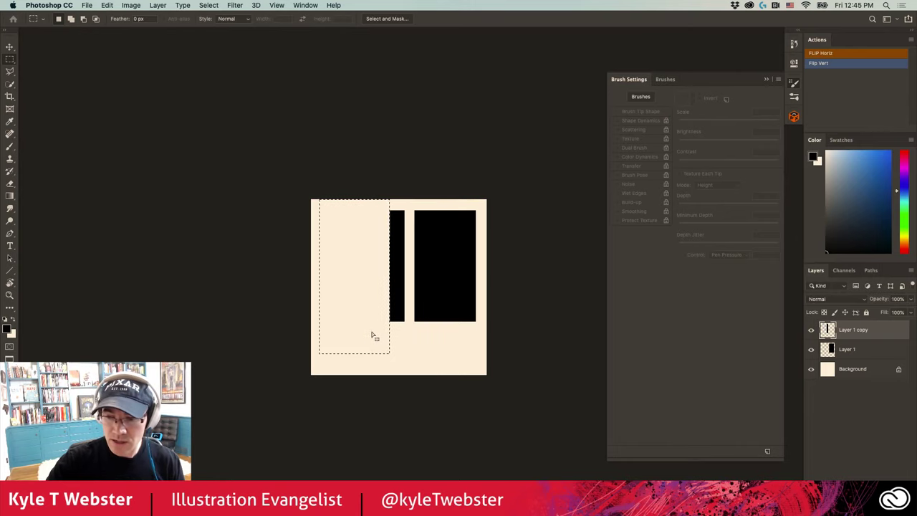
key("v")
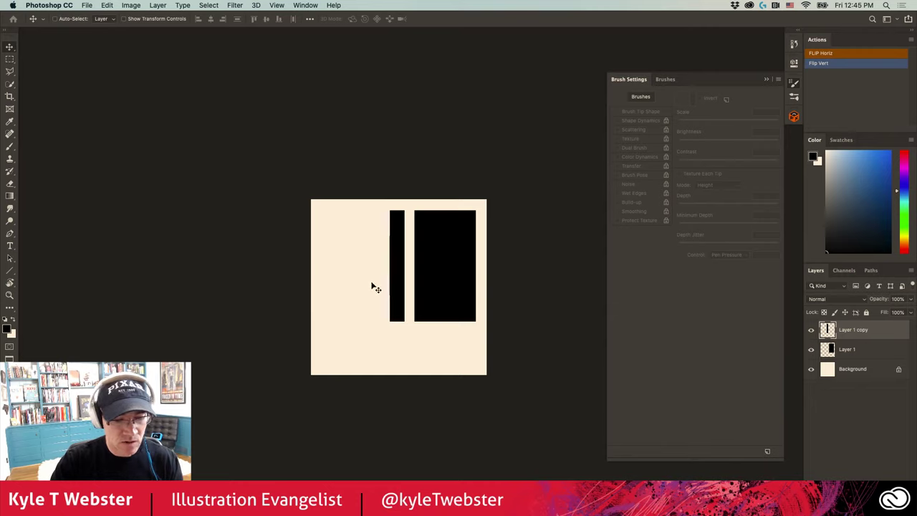
left_click(831, 349, "shift")
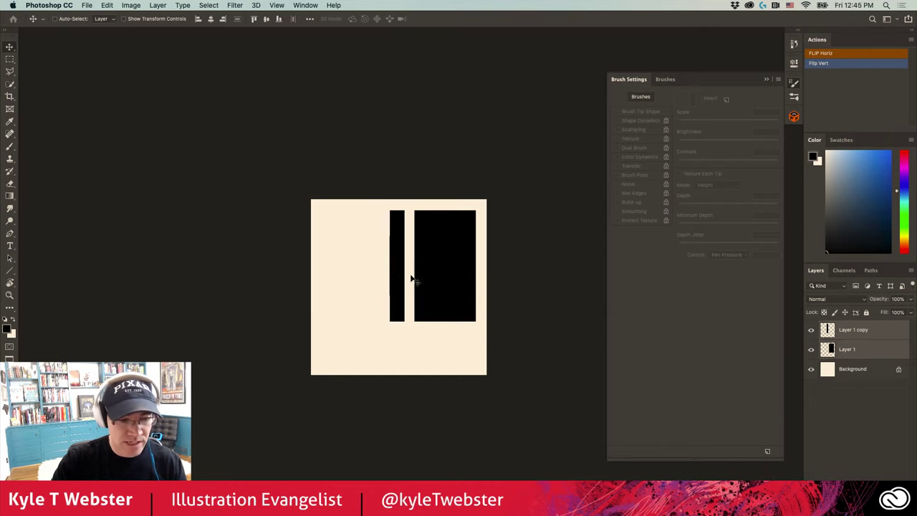
left_click_drag(400, 275, 368, 298)
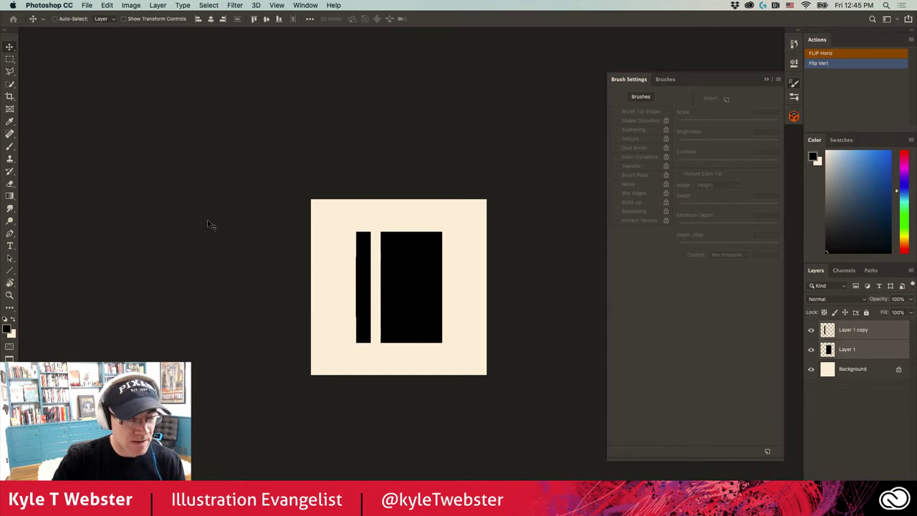
Define the tile as a pattern named 'bindow demo 2' and return to the painting document
left_click(107, 5)
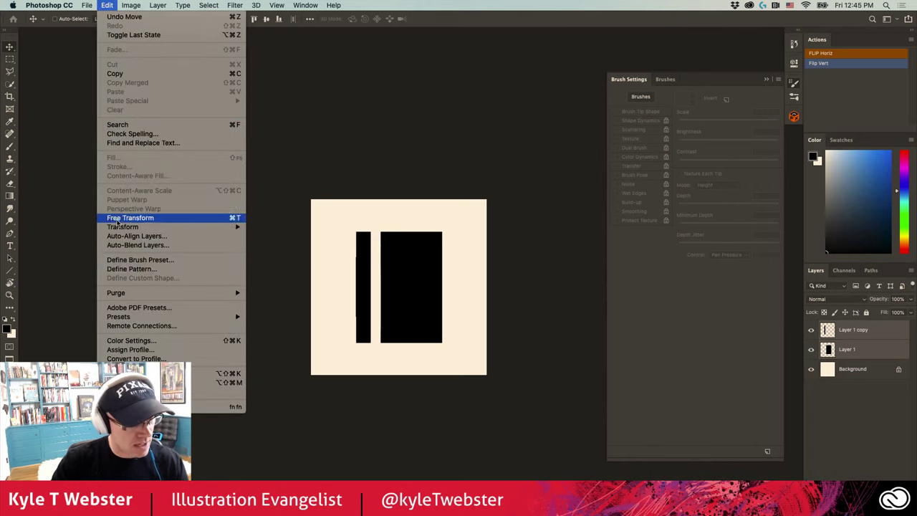
left_click(119, 269)
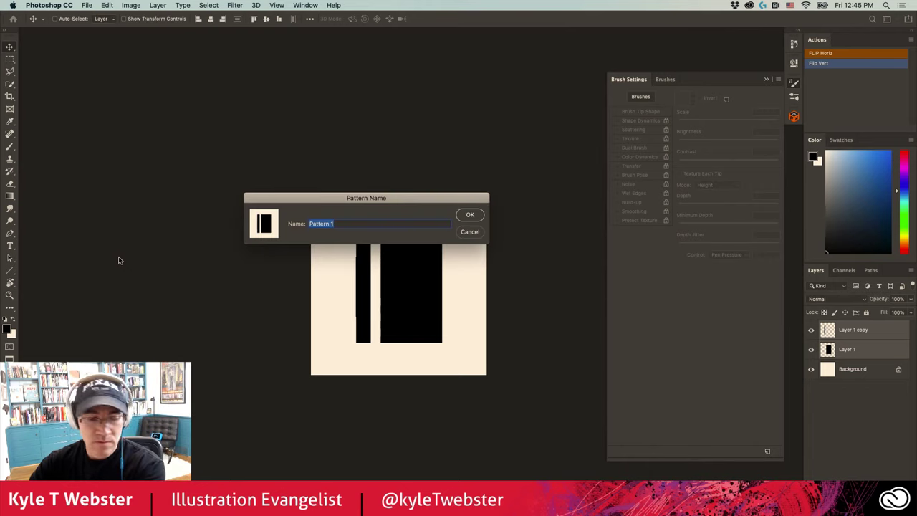
type("bindow demo 2")
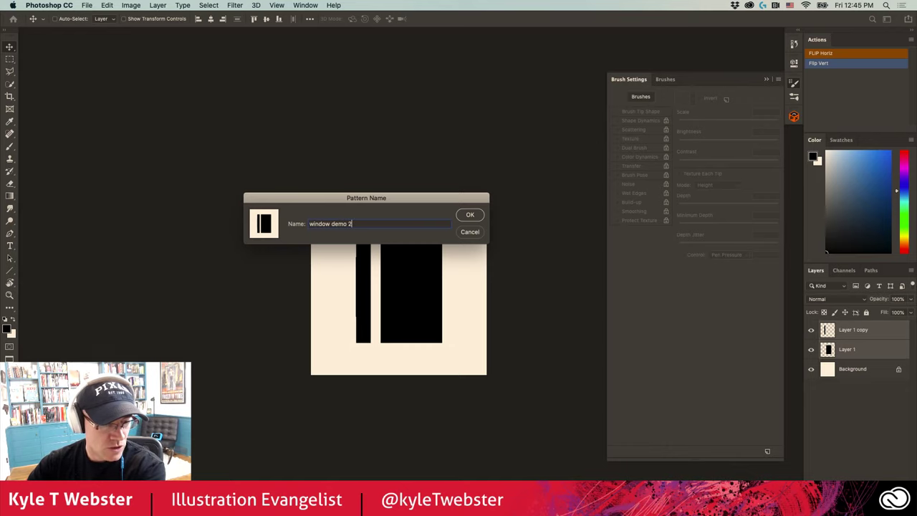
key("Return")
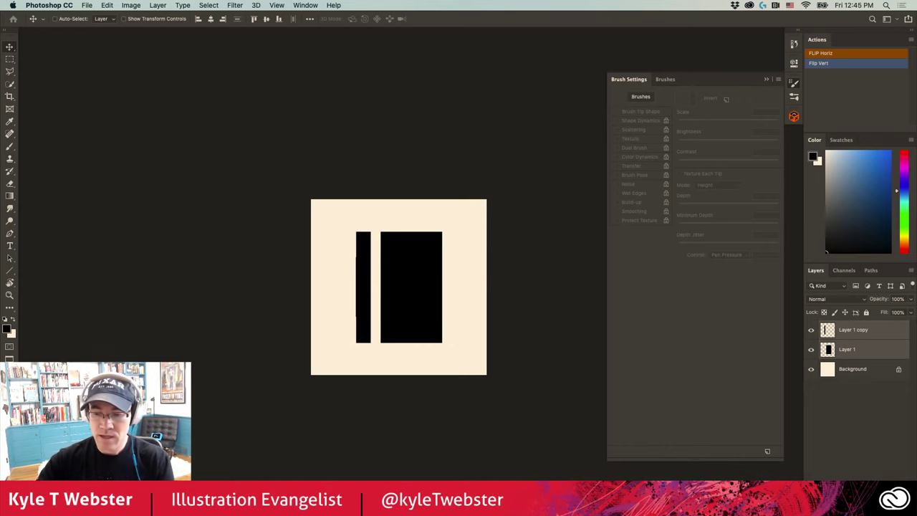
key("ctrl+Tab")
Set the brush texture to the new two-bar window pattern at 16% scale and paint a large window patch
key("b")
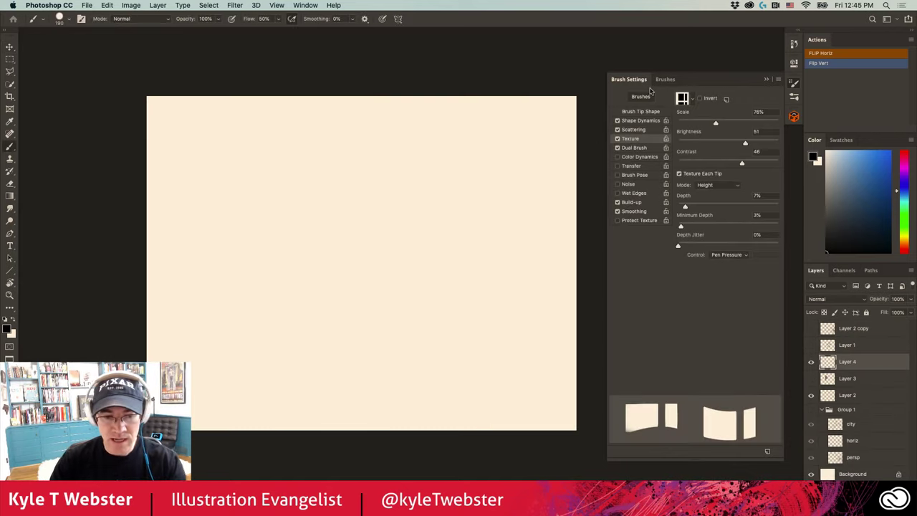
left_click(693, 100)
left_click(651, 166)
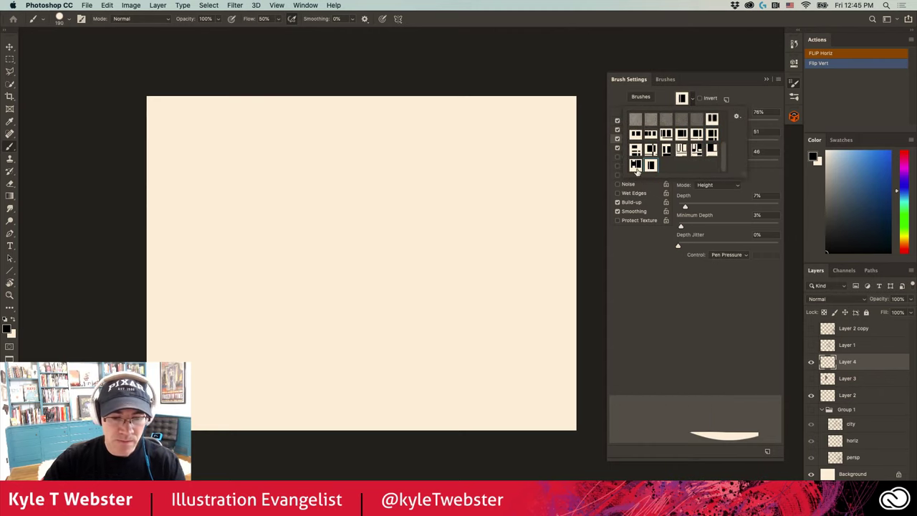
left_click(707, 82)
left_click_drag(705, 123, 685, 125)
mouse_move(473, 193)
left_mouse_down()
mouse_move(479, 272)
mouse_move(409, 308)
mouse_move(341, 285)
mouse_move(325, 185)
mouse_move(284, 166)
mouse_move(480, 166)
mouse_move(222, 220)
mouse_move(469, 338)
mouse_move(478, 285)
mouse_move(460, 196)
mouse_move(415, 131)
mouse_move(241, 281)
mouse_move(327, 246)
mouse_move(300, 350)
mouse_move(316, 162)
mouse_move(308, 209)
mouse_move(291, 189)
mouse_move(483, 138)
mouse_move(172, 182)
left_mouse_up()
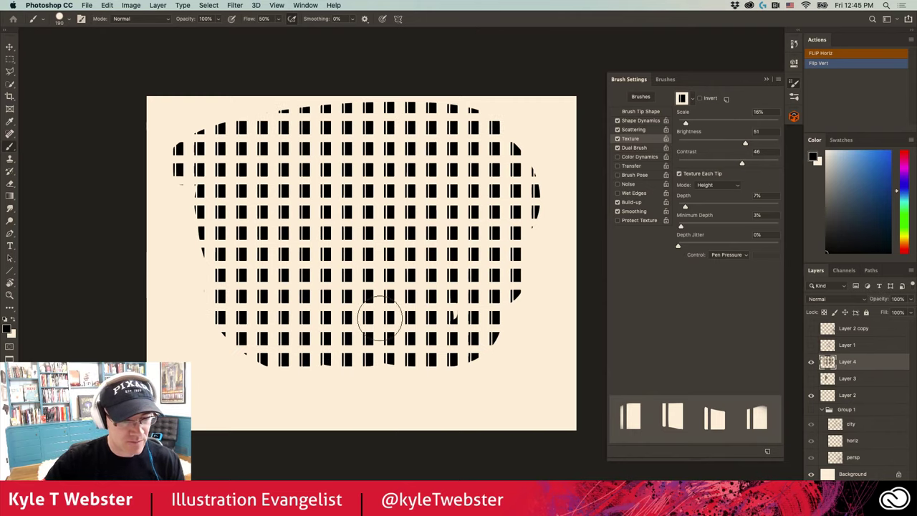
mouse_move(380, 317)
left_mouse_down()
mouse_move(483, 307)
mouse_move(510, 267)
mouse_move(521, 202)
mouse_move(494, 356)
left_mouse_up()
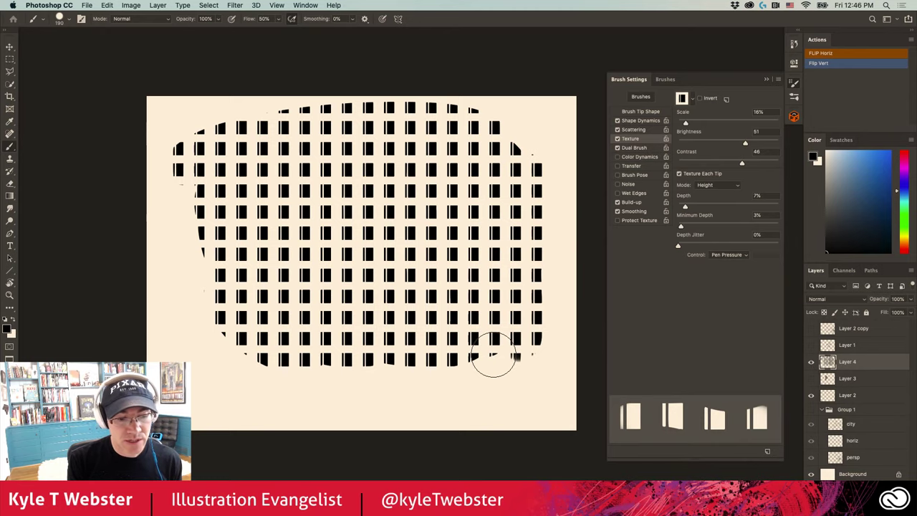
Select all, delete the window grid from Layer 4, deselect, and switch to the tile document
key("super+a")
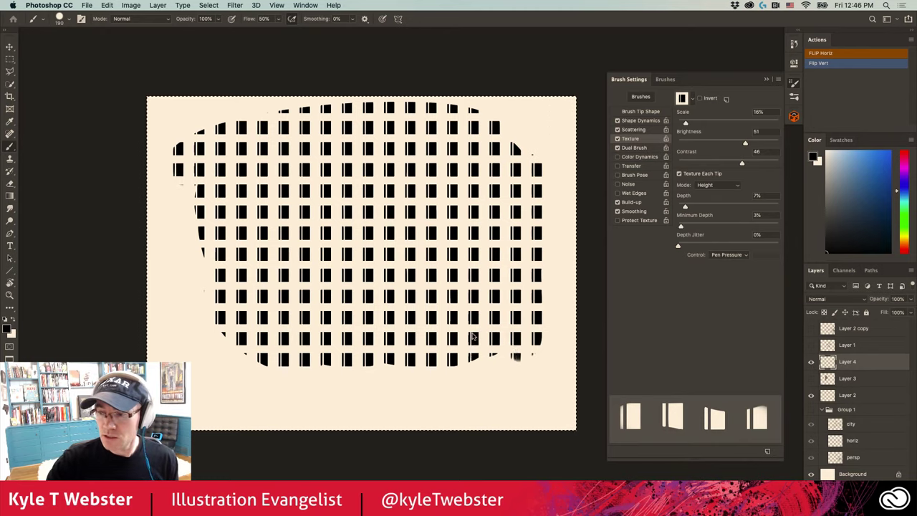
key("Delete")
key("super+d")
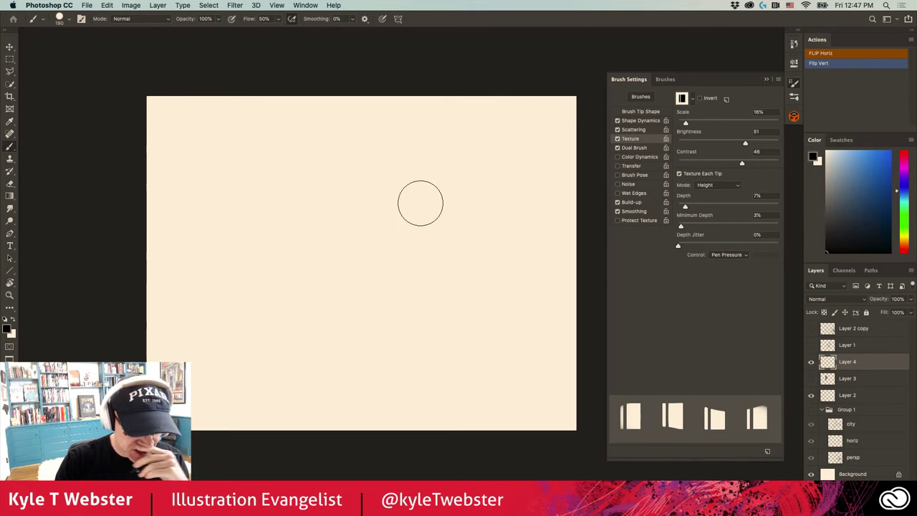
key("ctrl+Tab")
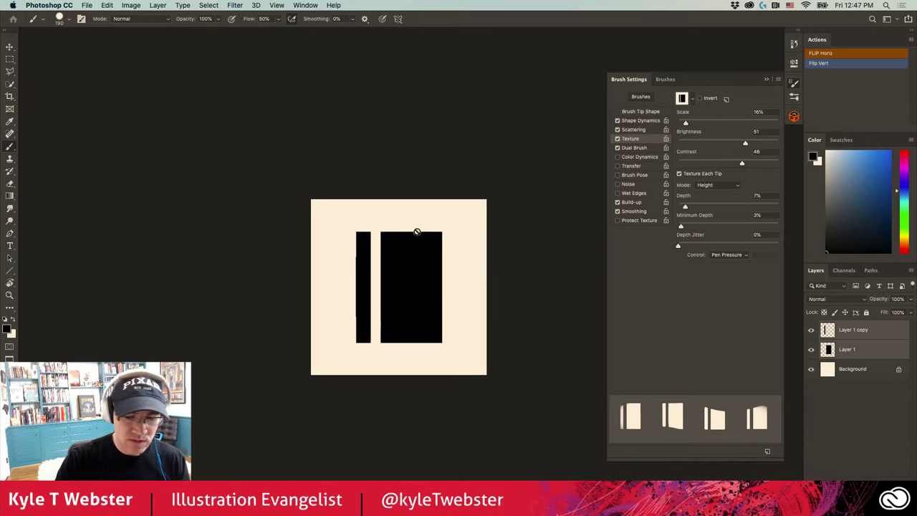
Hide both black bar layers, add a new layer, and crop the canvas to a smaller square
left_click_drag(811, 329, 811, 349)
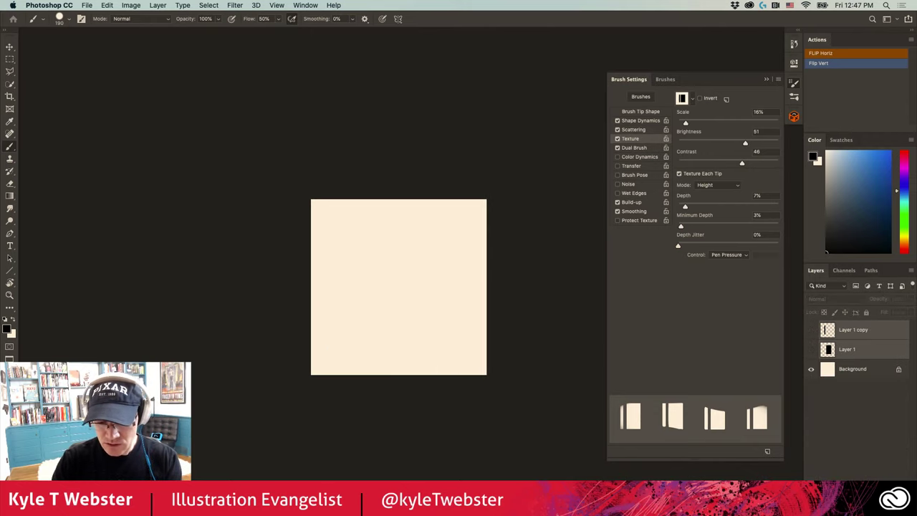
key("super+shift+alt+n")
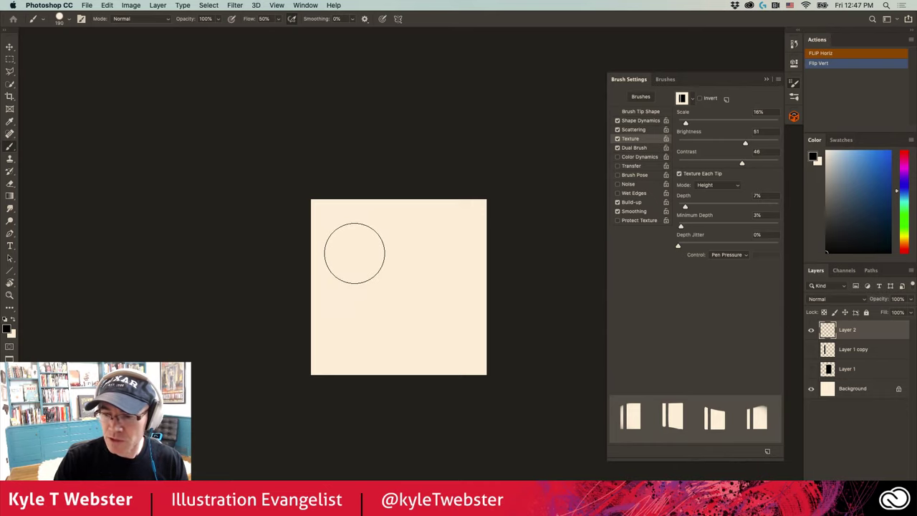
key("c")
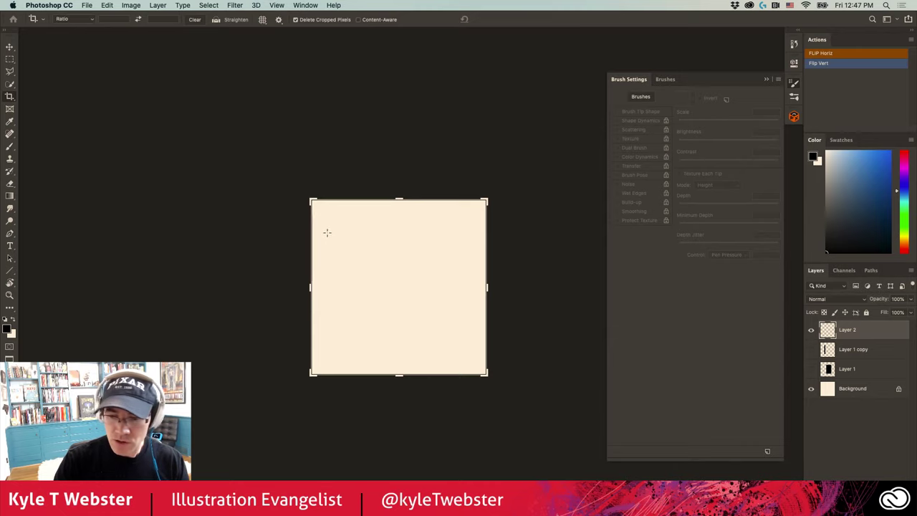
left_click_drag(313, 201, 362, 251)
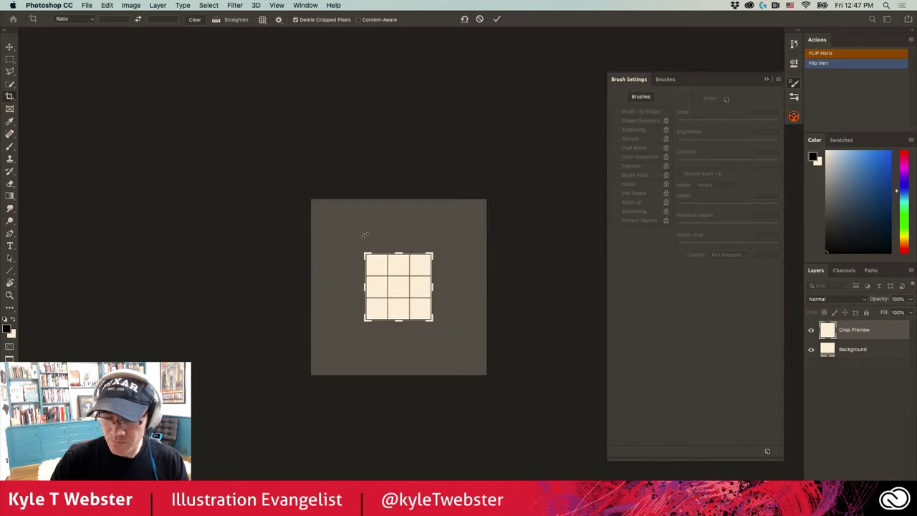
key("Return")
Draw a centred circular selection on the new layer and fill it with solid black
scroll(420, 281, "up", 5)
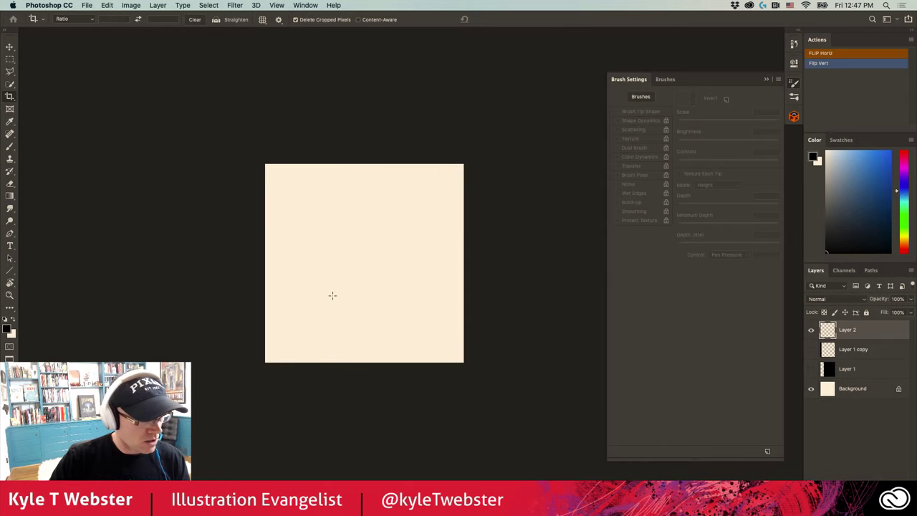
key("b")
left_click_drag(10, 58, 57, 65)
left_click_drag(311, 266, 360, 279)
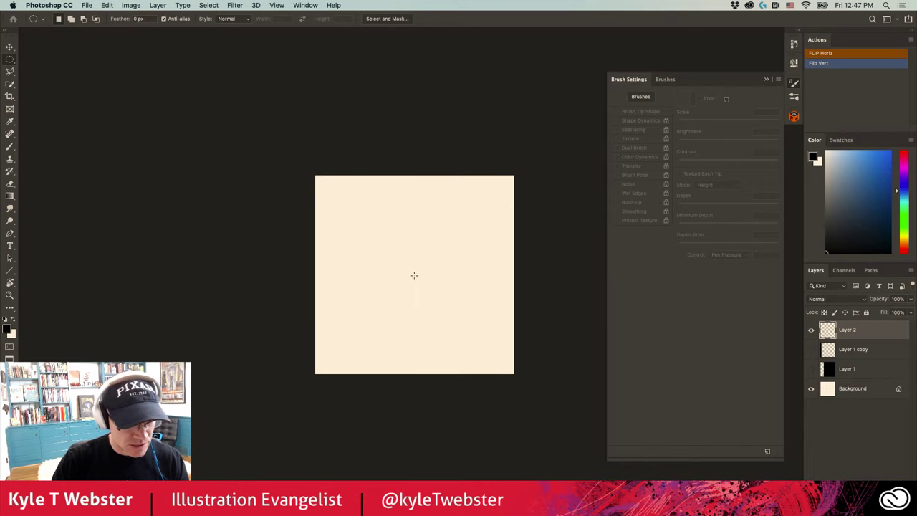
left_click_drag(415, 275, 347, 213)
key("alt+BackSpace")
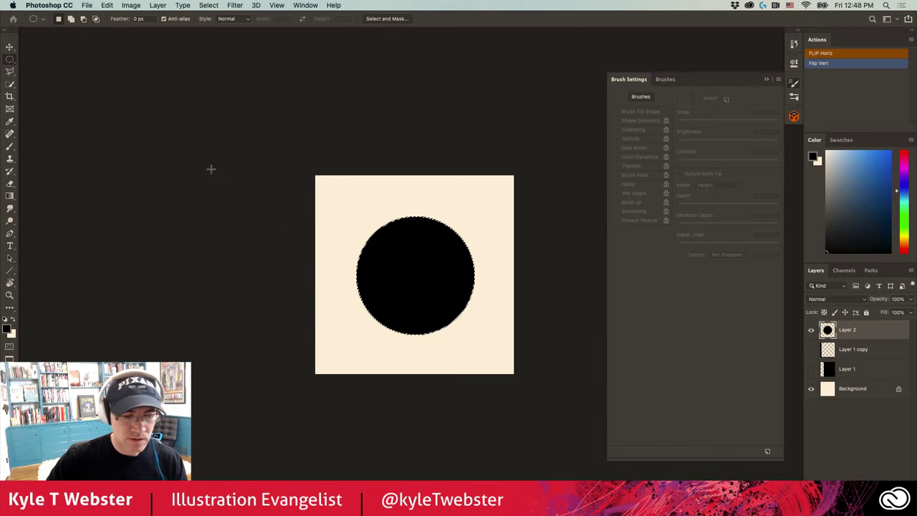
key("super+d")
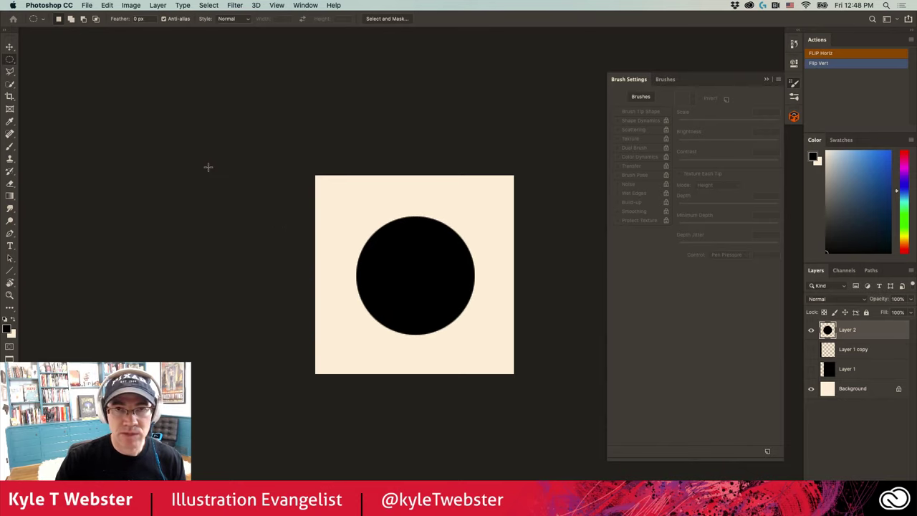
Apply a Gaussian Blur with a 13-pixel radius to the black circle
left_click(234, 5)
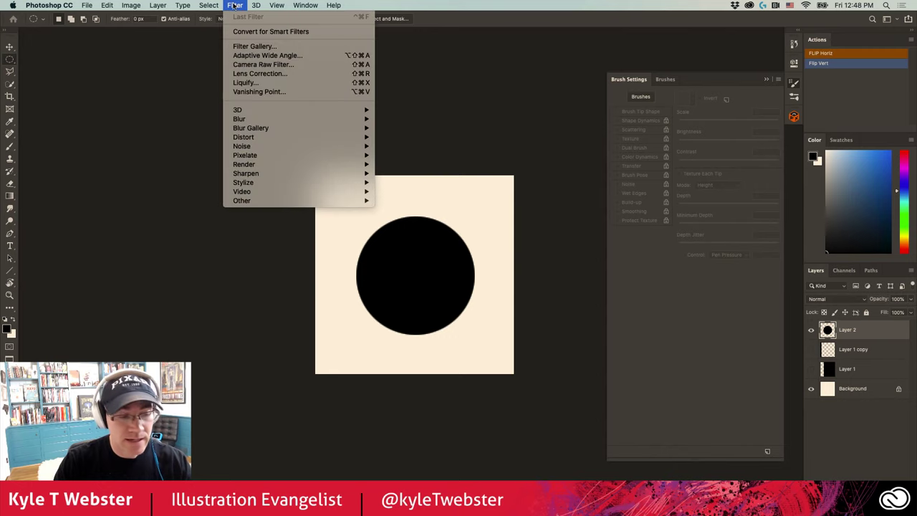
mouse_move(240, 119)
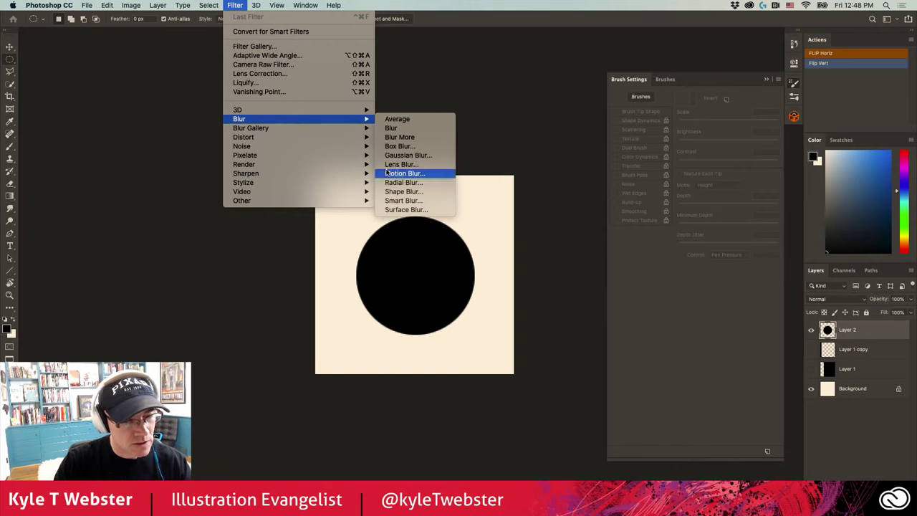
left_click(408, 155)
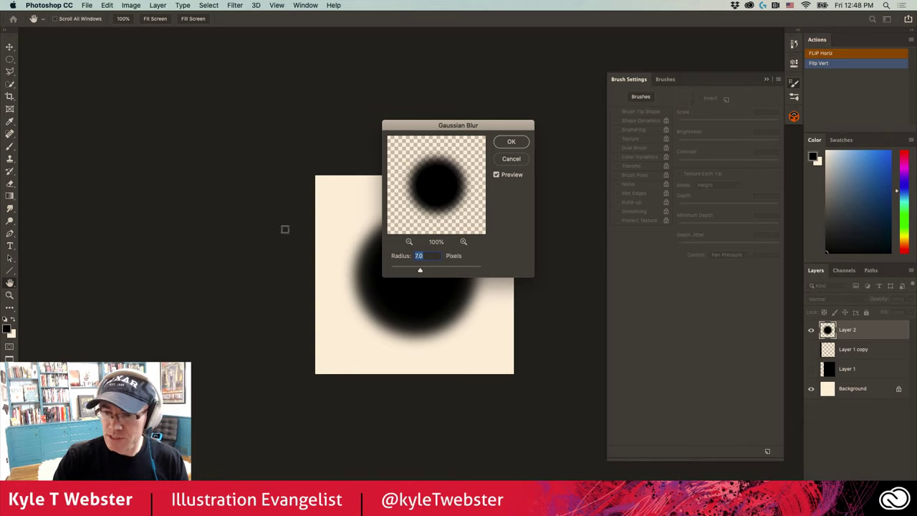
type("15")
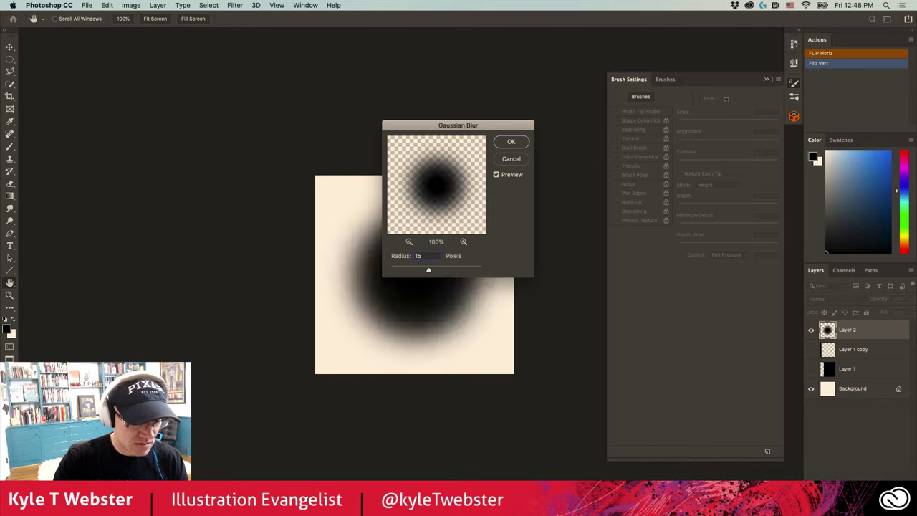
double_click(428, 256)
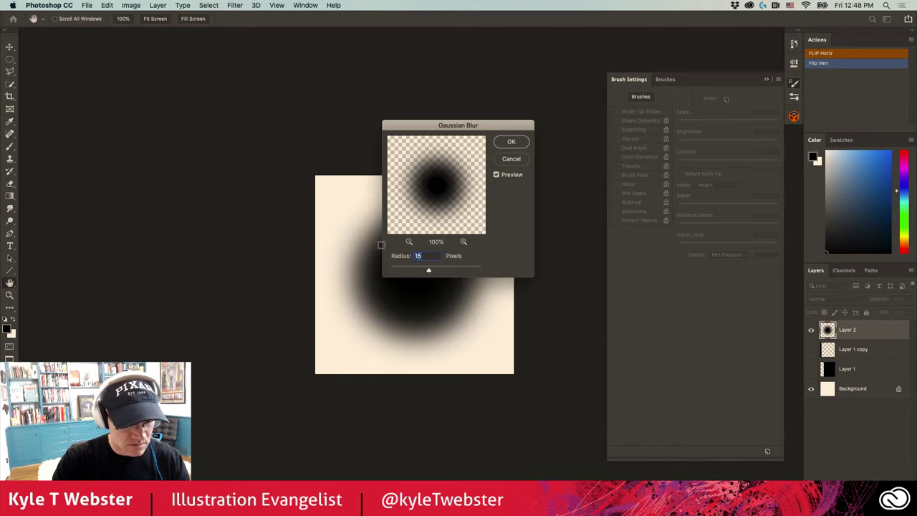
type("12")
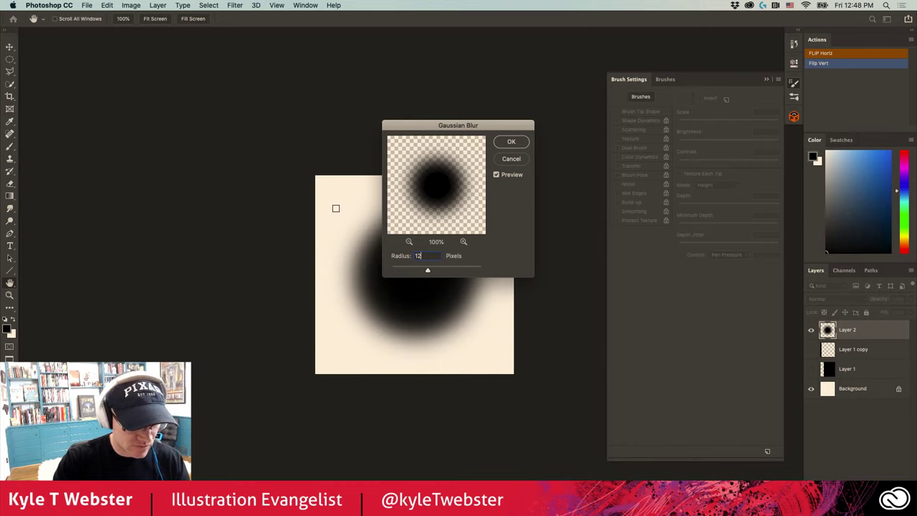
key("BackSpace")
type("3")
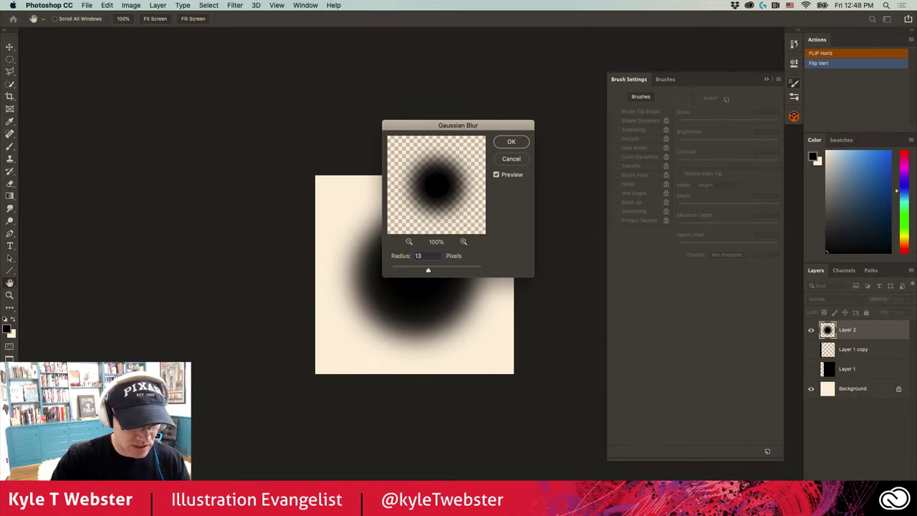
key("Return")
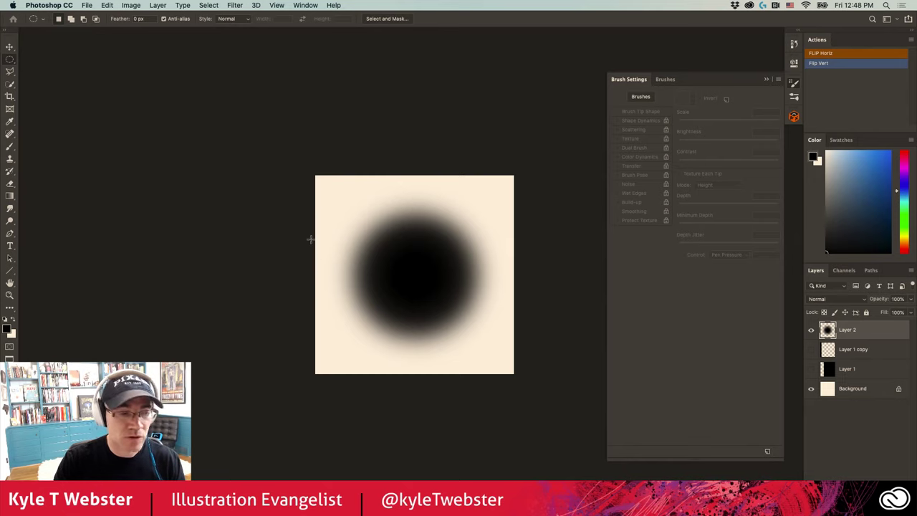
Save the blurred dot as the pattern 'simple dot' and return to the city painting document
left_click(107, 5)
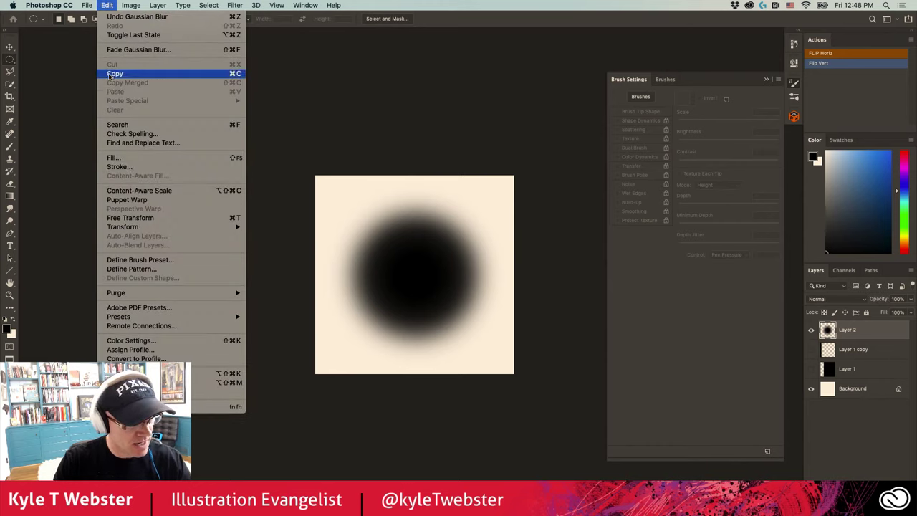
left_click(116, 270)
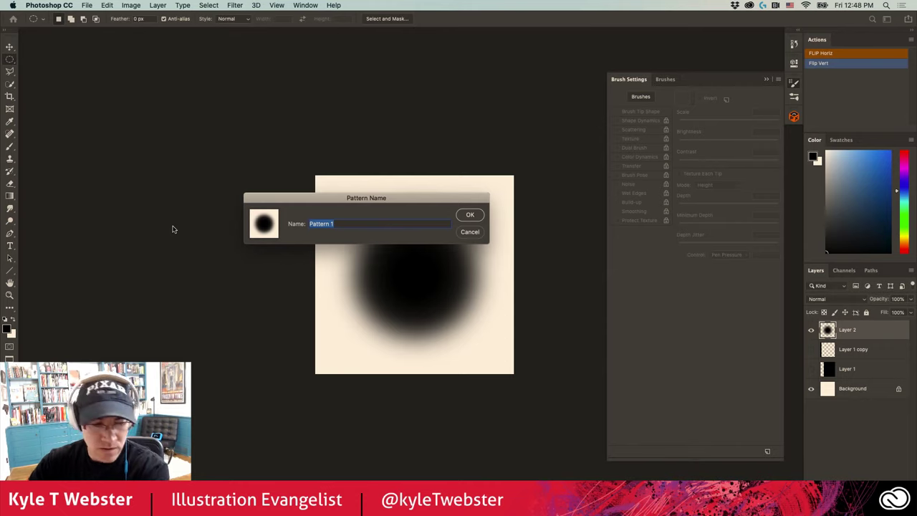
type("simple dot")
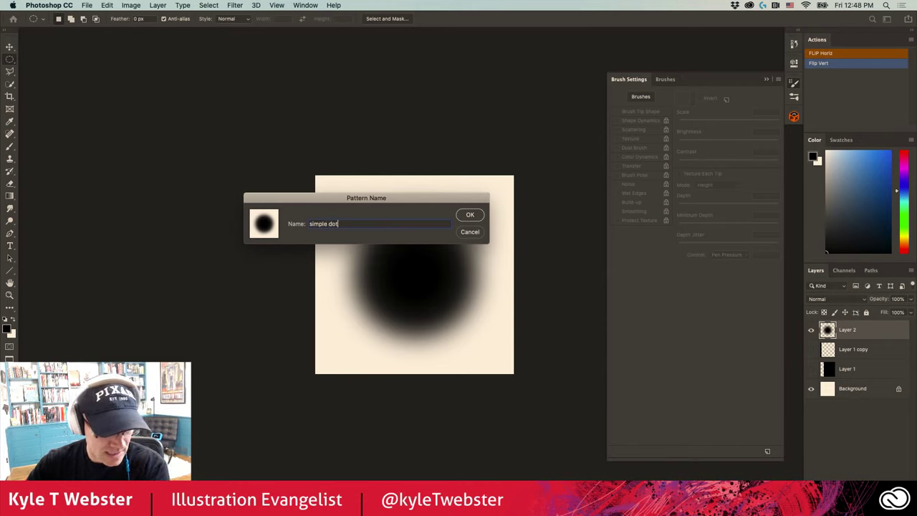
key("Return")
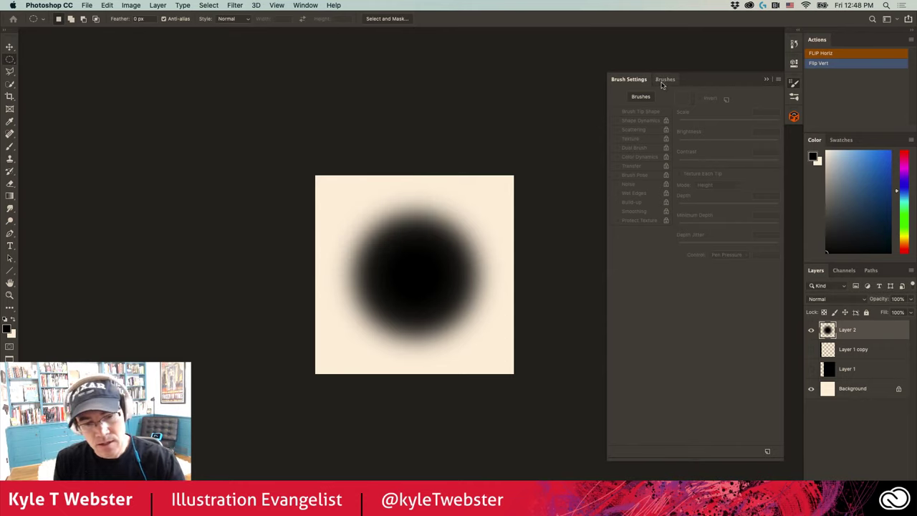
key("ctrl+Tab")
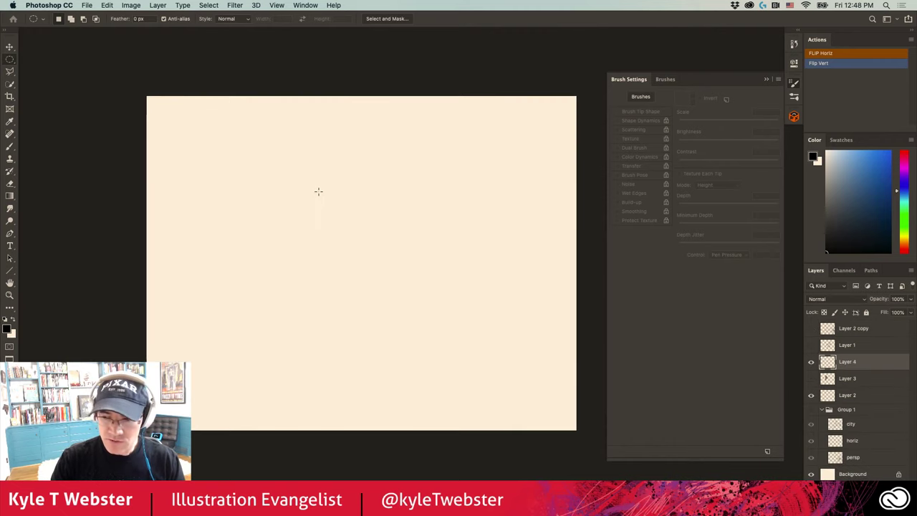
key("b")
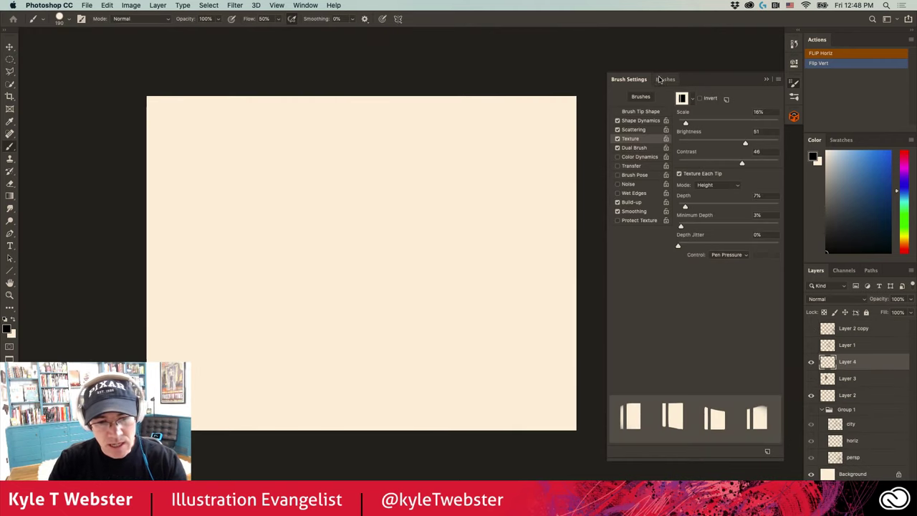
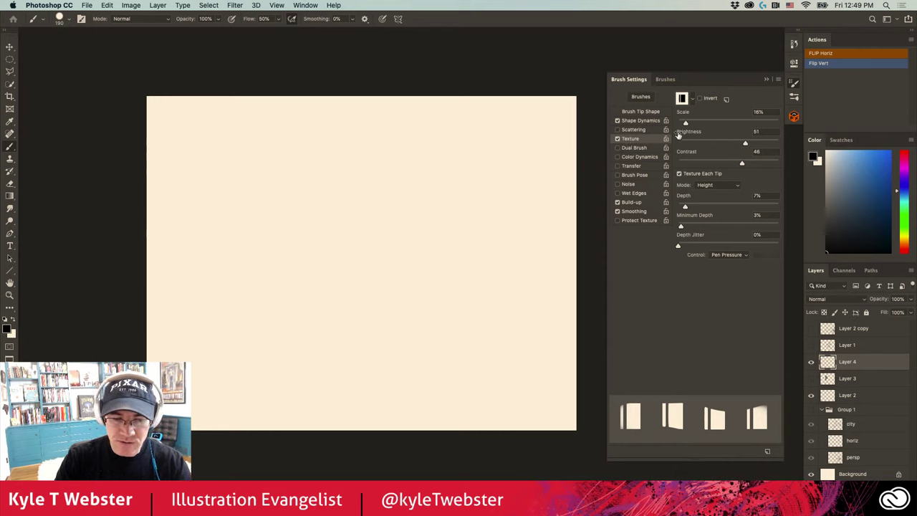
Apply the dot pattern texture to the brush with Brightness 64, Depth 15% and Pen Pressure control
left_click(692, 101)
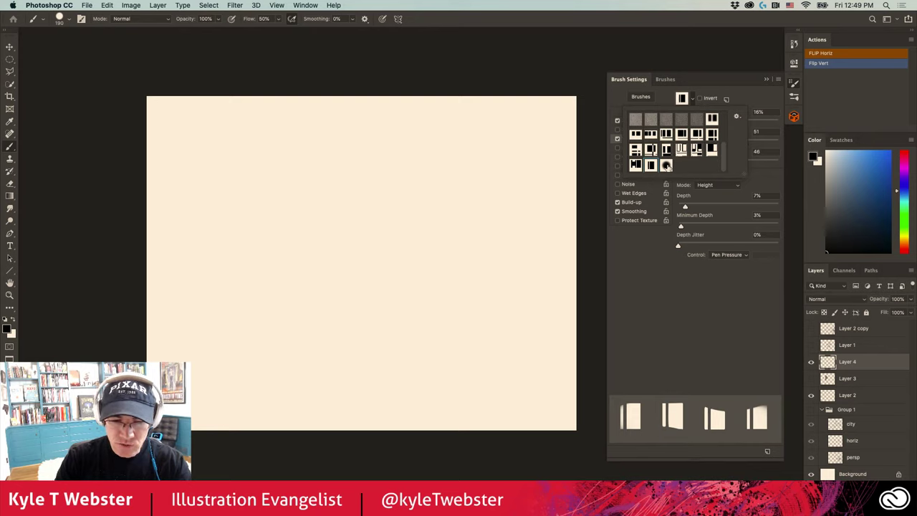
left_click(667, 165)
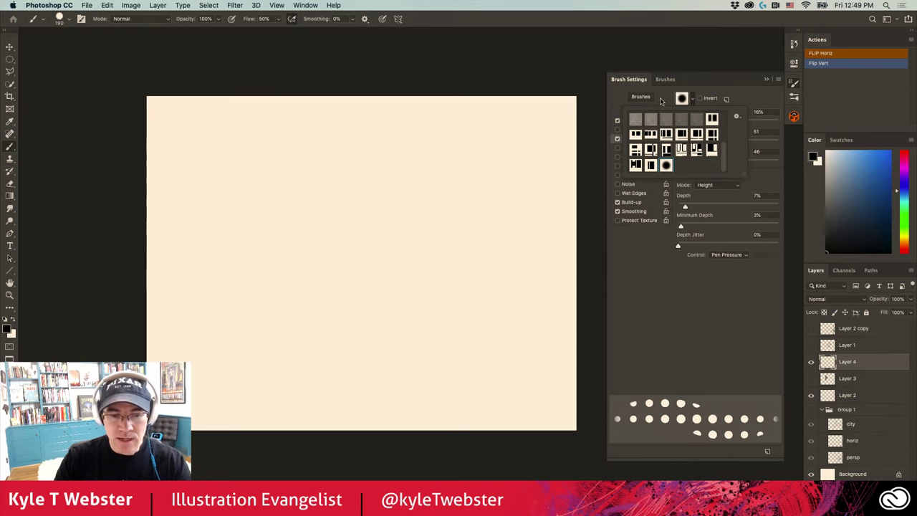
left_click(693, 80)
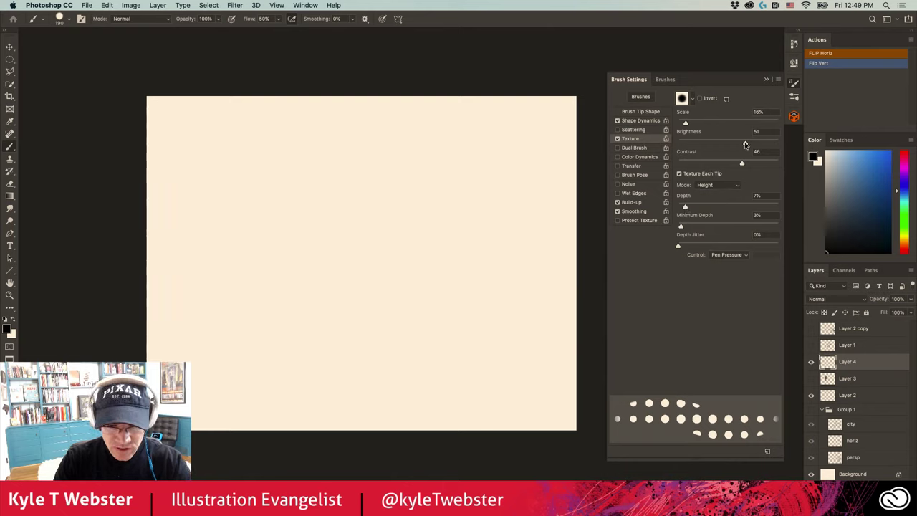
left_click_drag(746, 145, 750, 146)
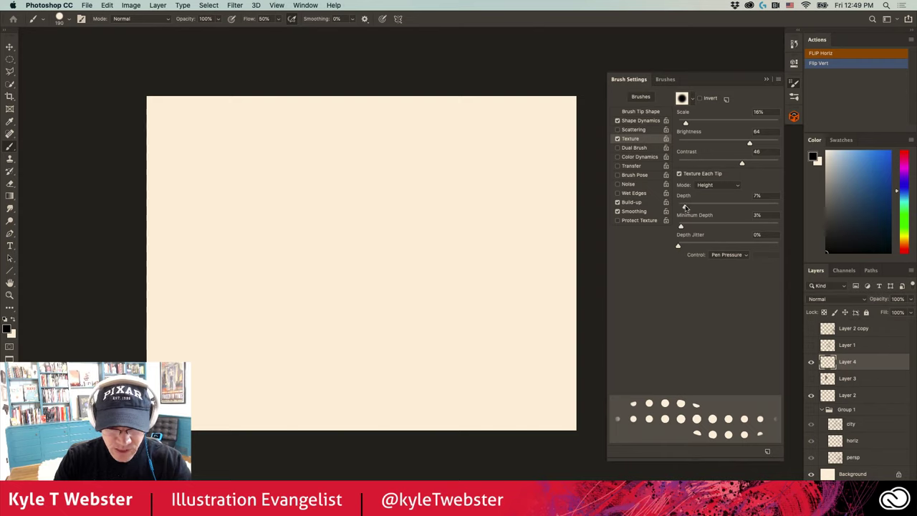
left_click_drag(685, 207, 698, 207)
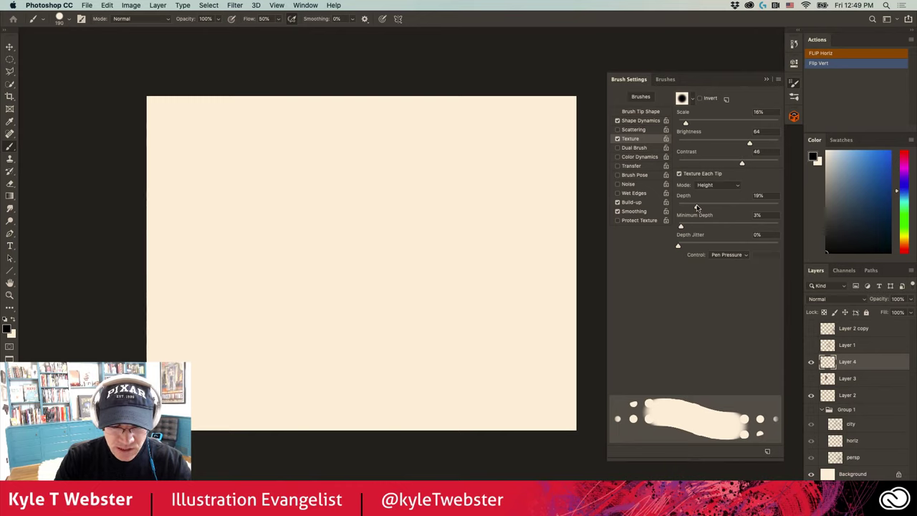
left_click_drag(698, 207, 693, 207)
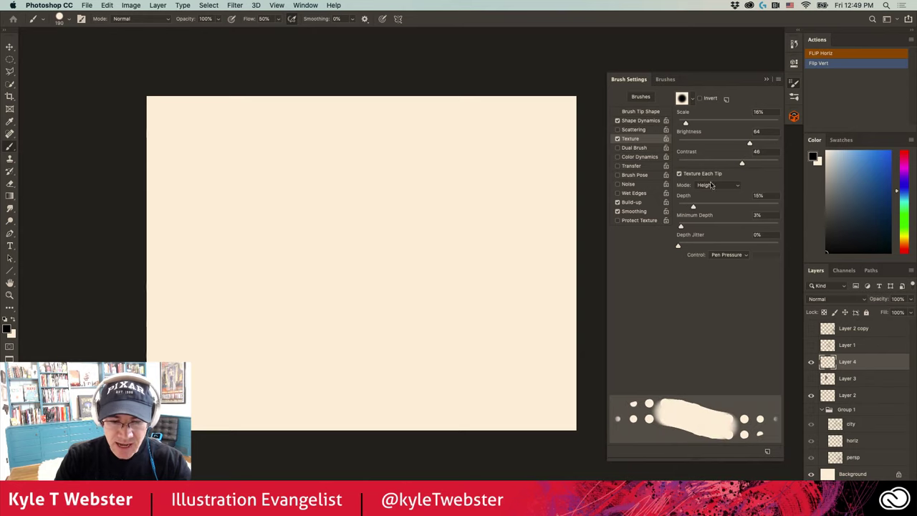
left_click(714, 256)
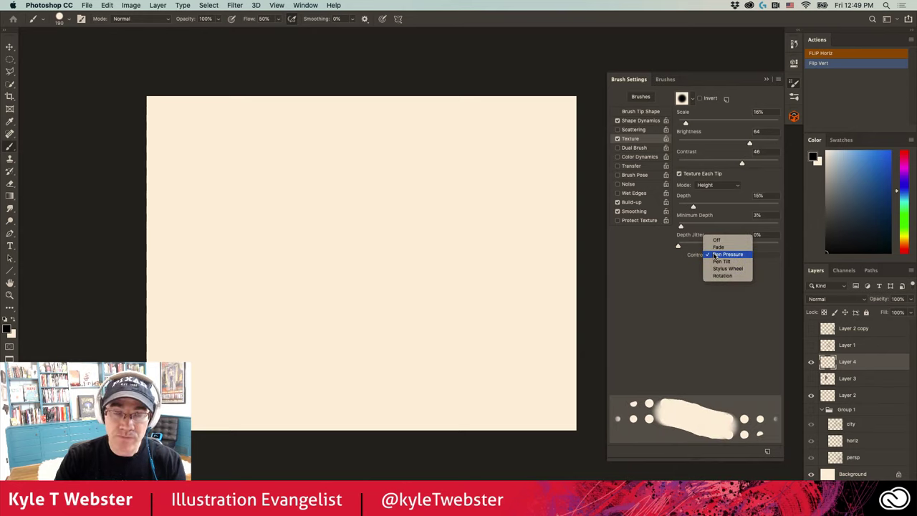
left_click(715, 255)
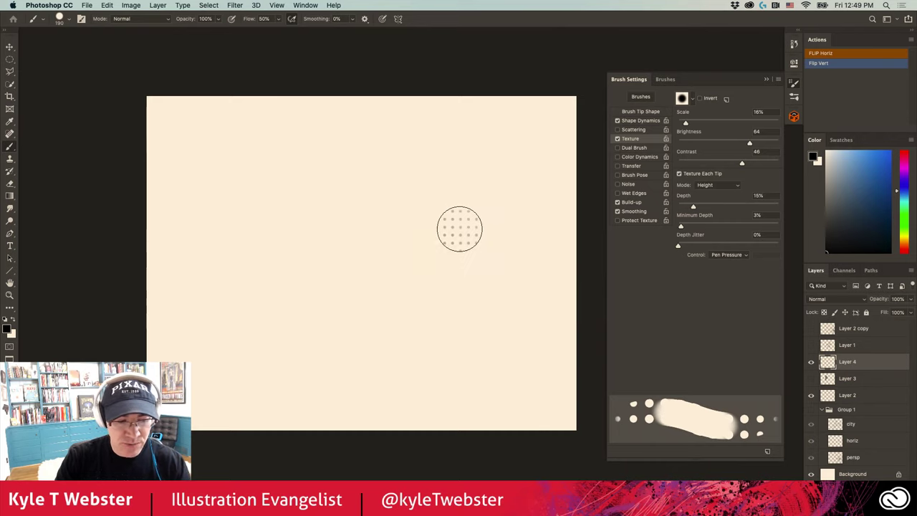
Test a stroke and undo it, then set texture Minimum Depth 14%, Contrast -6 and Brightness -87
mouse_move(461, 227)
left_mouse_down()
mouse_move(424, 261)
mouse_move(383, 328)
left_mouse_up()
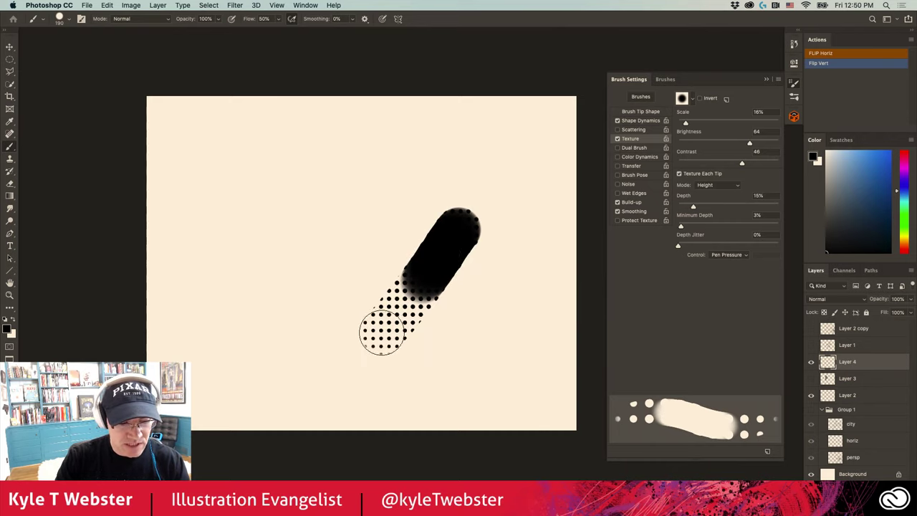
key("super+z")
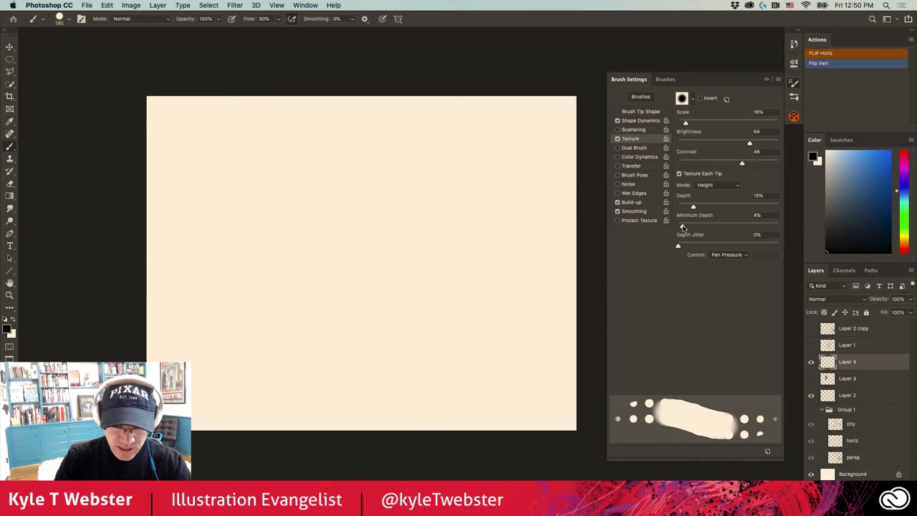
left_click_drag(683, 227, 691, 226)
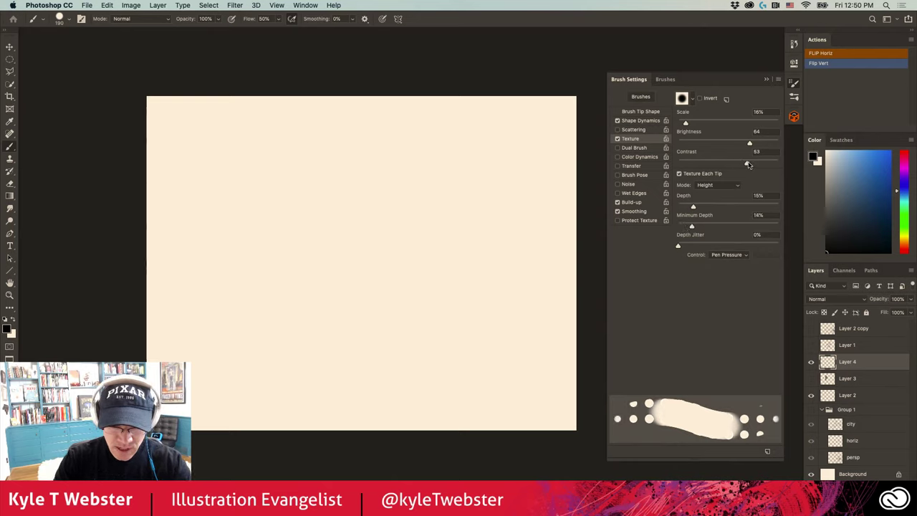
mouse_move(742, 162)
left_mouse_down()
mouse_move(771, 161)
mouse_move(722, 167)
mouse_move(734, 146)
mouse_move(713, 148)
mouse_move(701, 151)
mouse_move(718, 165)
mouse_move(698, 165)
mouse_move(708, 165)
left_mouse_up()
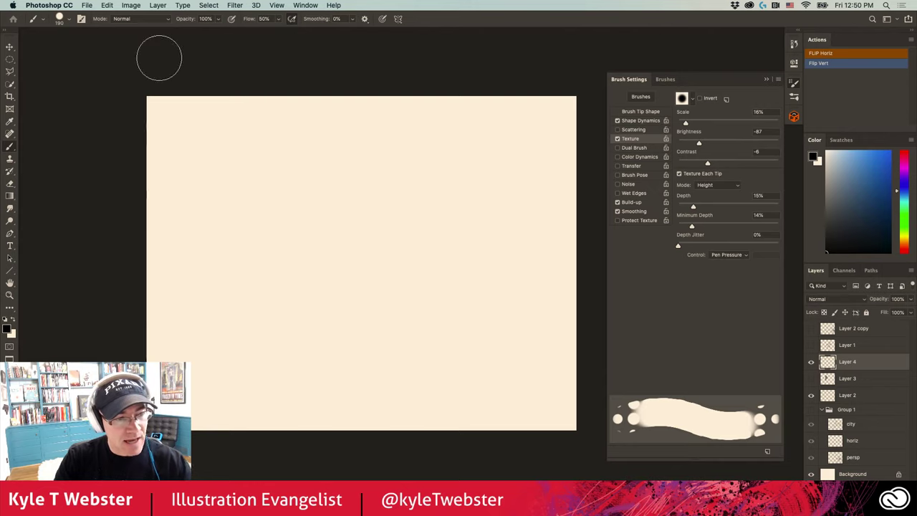
left_click(168, 20)
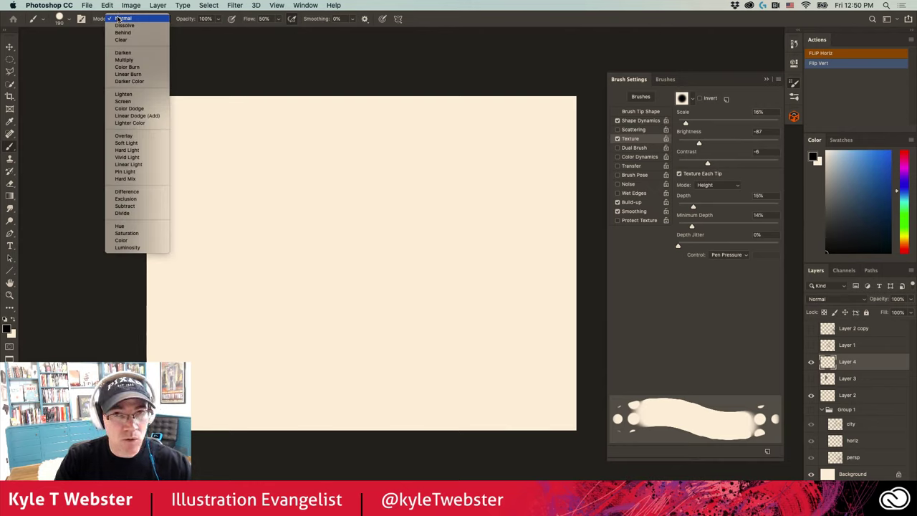
Switch the brush to Dissolve mode, test it with two strokes, then undo them
left_click(120, 25)
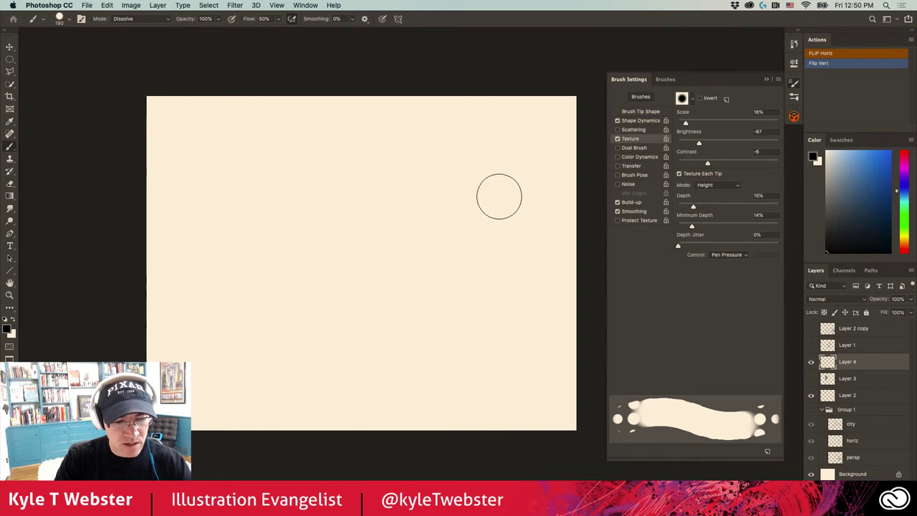
mouse_move(501, 192)
left_mouse_down()
mouse_move(466, 246)
mouse_move(419, 280)
mouse_move(366, 288)
mouse_move(308, 255)
mouse_move(279, 188)
left_mouse_up()
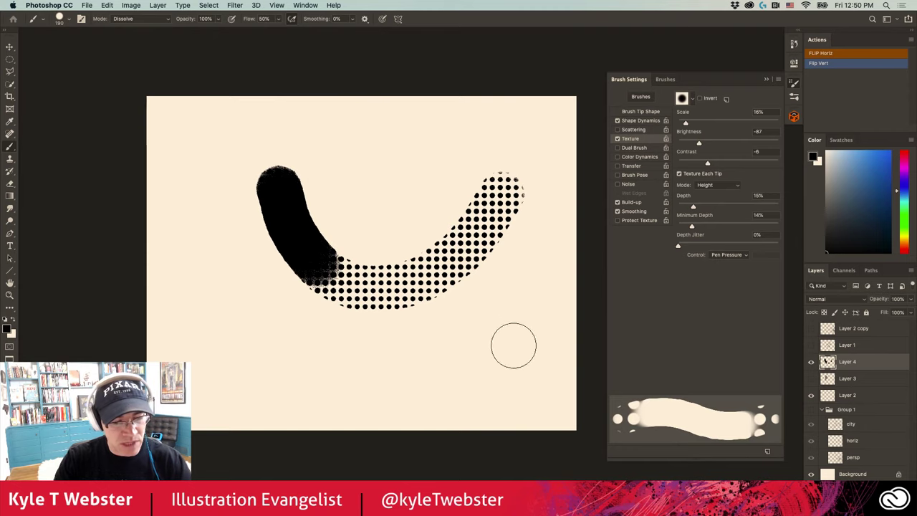
mouse_move(511, 348)
left_mouse_down()
mouse_move(391, 364)
mouse_move(318, 334)
left_mouse_up()
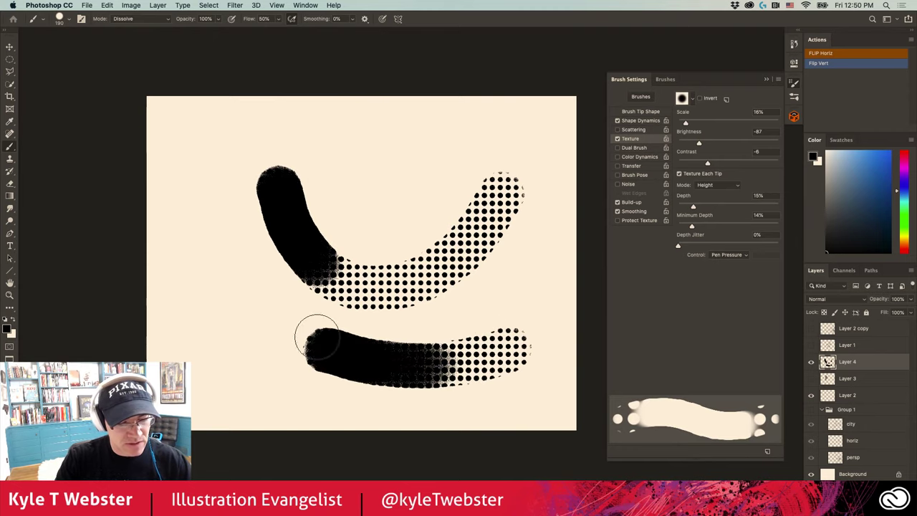
key("super+z")
key("super+z")
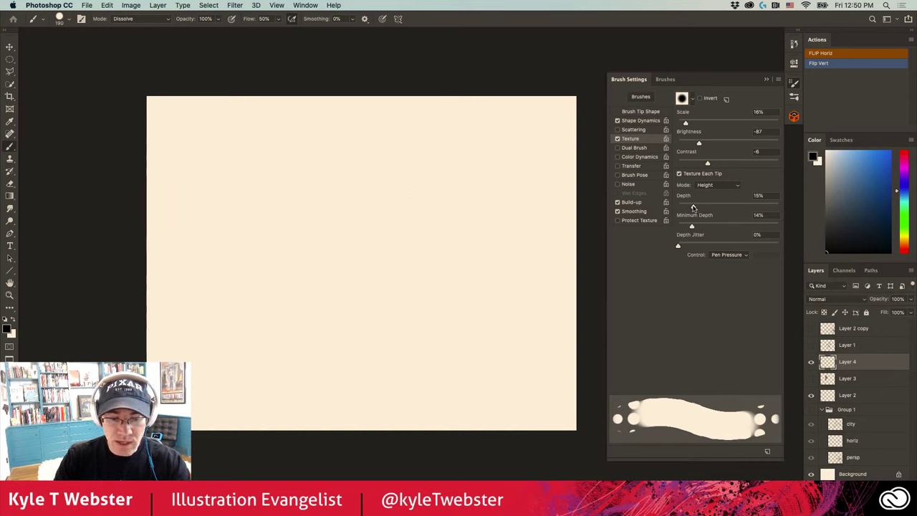
Set texture Brightness 107, Contrast 12, Depth 21% and Minimum Depth 12%, test, then clear the canvas
left_click_drag(693, 207, 703, 208)
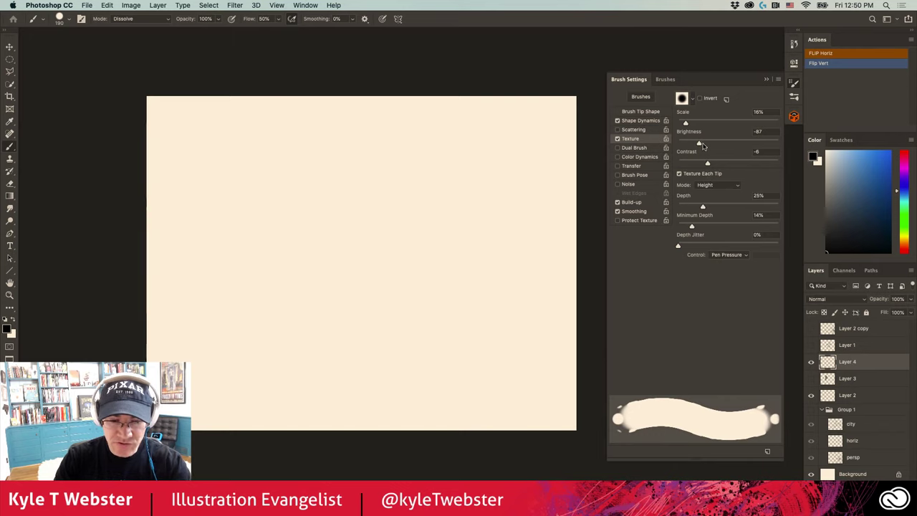
left_click_drag(703, 145, 766, 151)
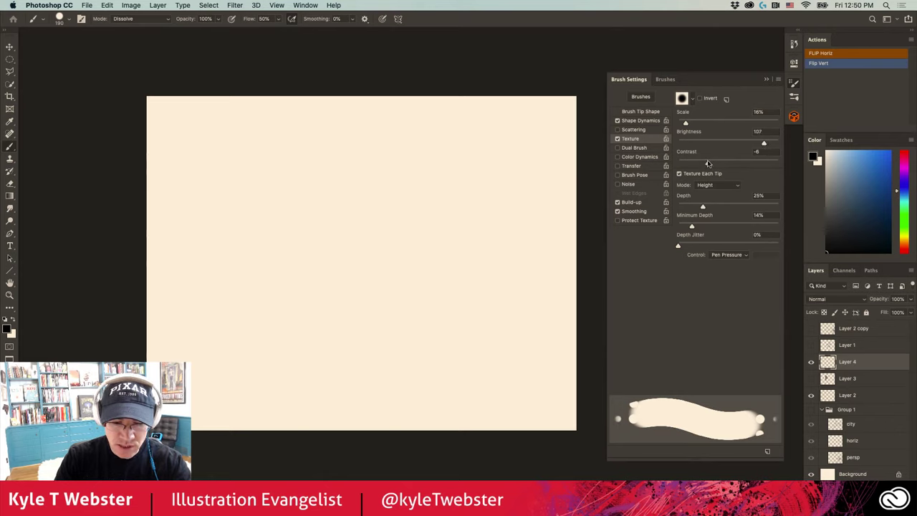
mouse_move(734, 162)
left_mouse_down()
mouse_move(746, 161)
mouse_move(720, 163)
left_mouse_up()
mouse_move(694, 203)
left_mouse_down()
mouse_move(700, 208)
mouse_move(682, 228)
mouse_move(691, 227)
left_mouse_up()
mouse_move(492, 209)
left_mouse_down()
mouse_move(410, 269)
mouse_move(362, 283)
mouse_move(319, 277)
mouse_move(283, 251)
mouse_move(277, 220)
mouse_move(295, 179)
mouse_move(335, 160)
mouse_move(394, 156)
left_mouse_up()
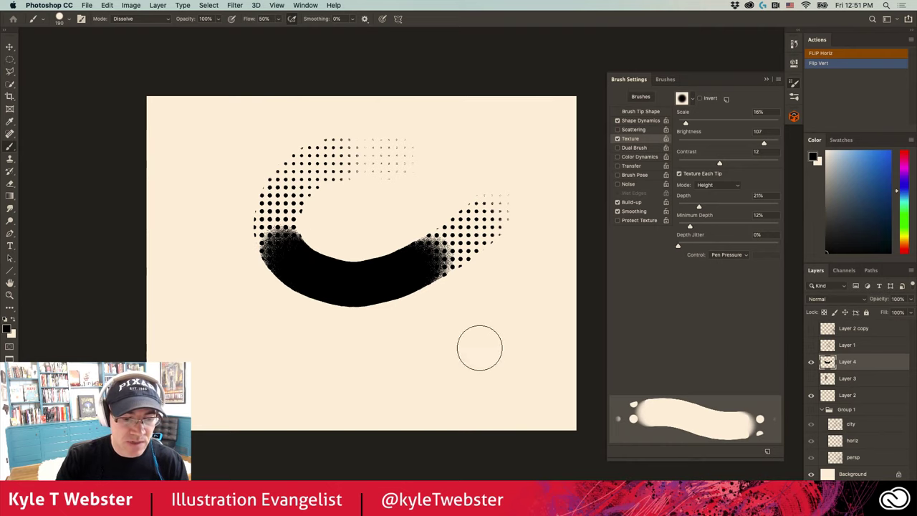
mouse_move(480, 348)
left_mouse_down()
mouse_move(459, 369)
mouse_move(405, 373)
mouse_move(269, 351)
left_mouse_up()
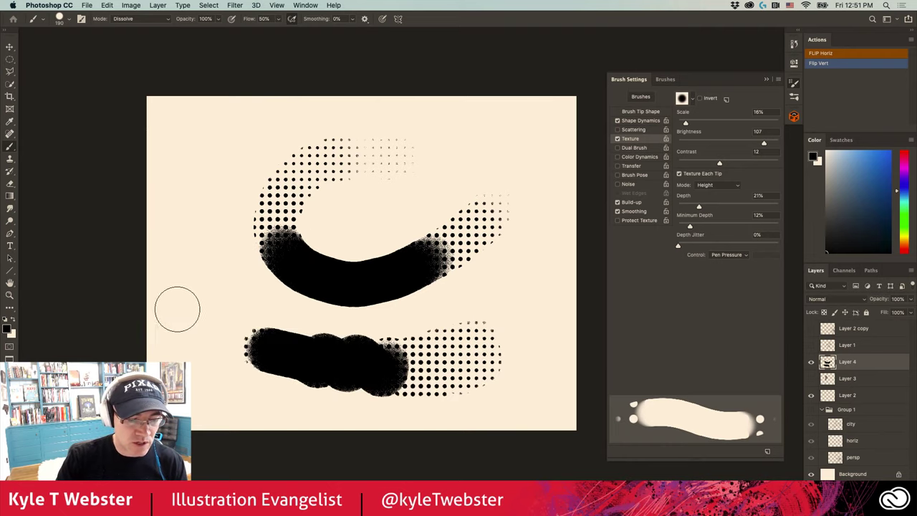
key("super+z")
key("super+a")
key("BackSpace")
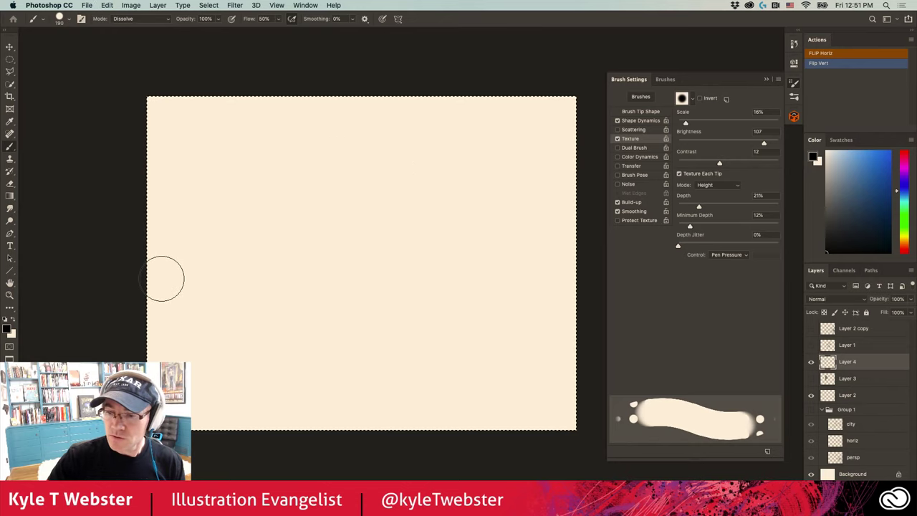
Load the Halftone Dolly brush from the Summer 2020 CC folder and go back to Brush Settings
left_click(665, 79)
left_click(642, 245)
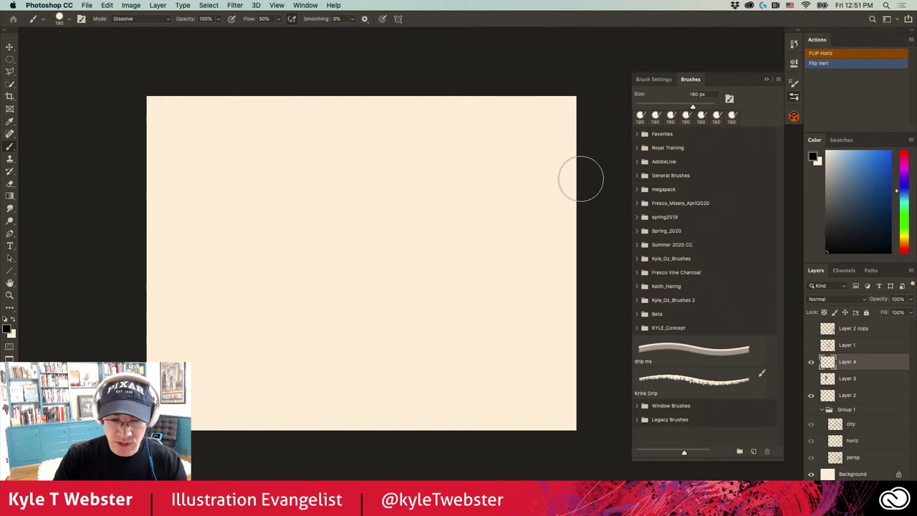
left_click(637, 245)
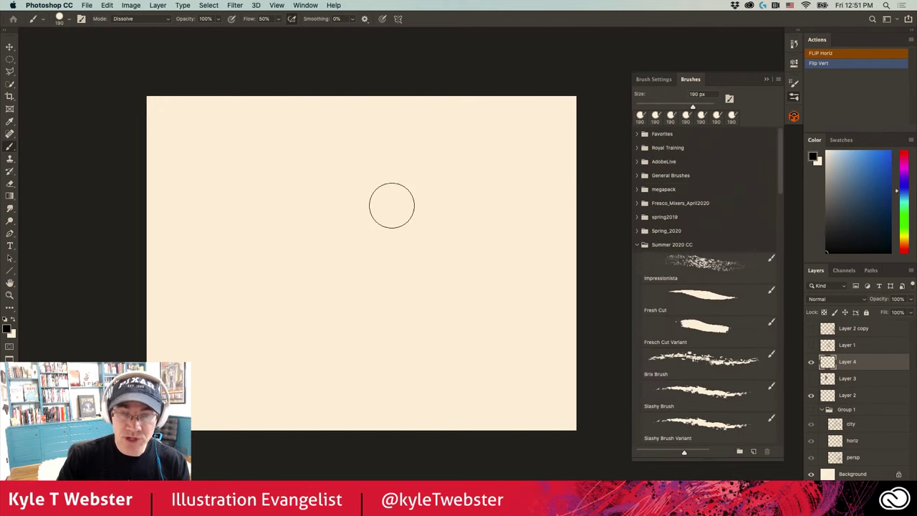
scroll(778, 159, "down", 5)
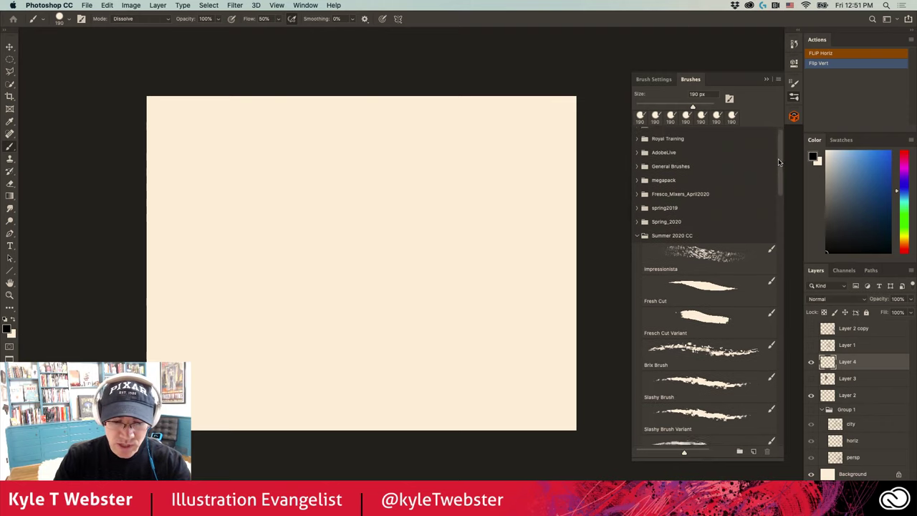
scroll(742, 197, "down", 10)
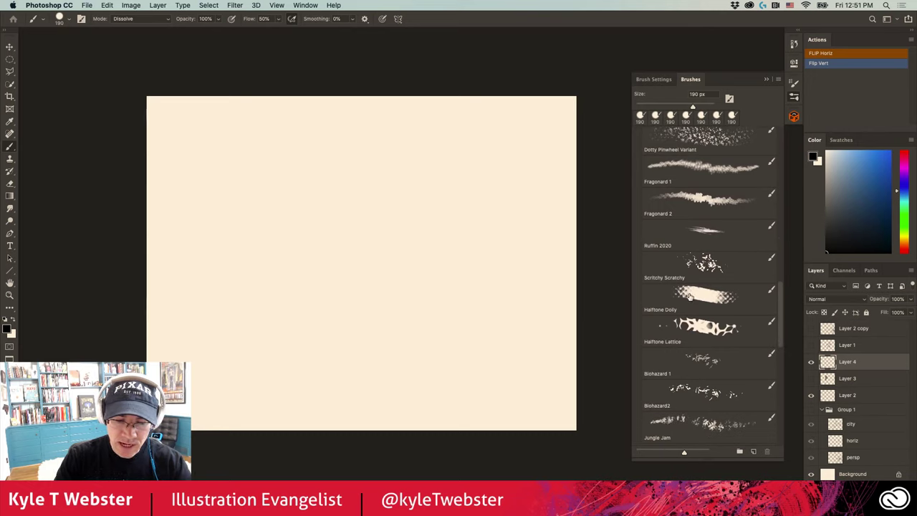
left_click(662, 309)
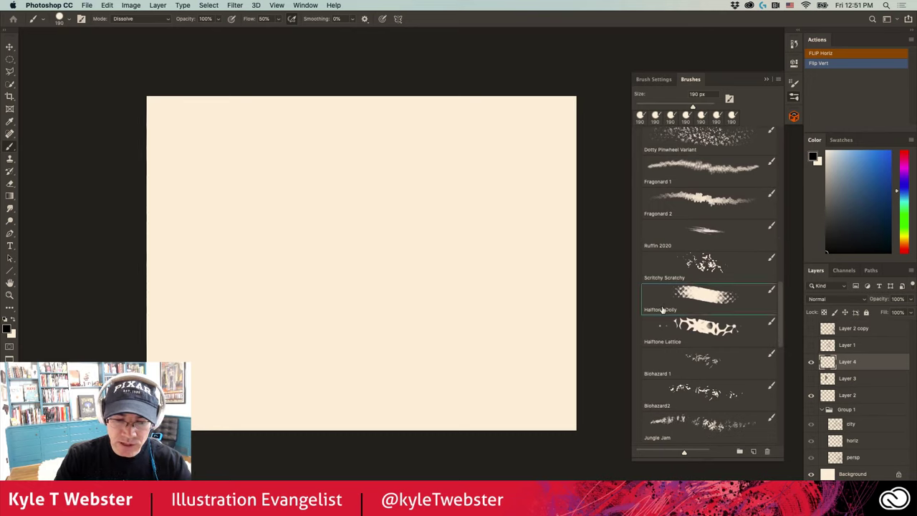
left_click(651, 79)
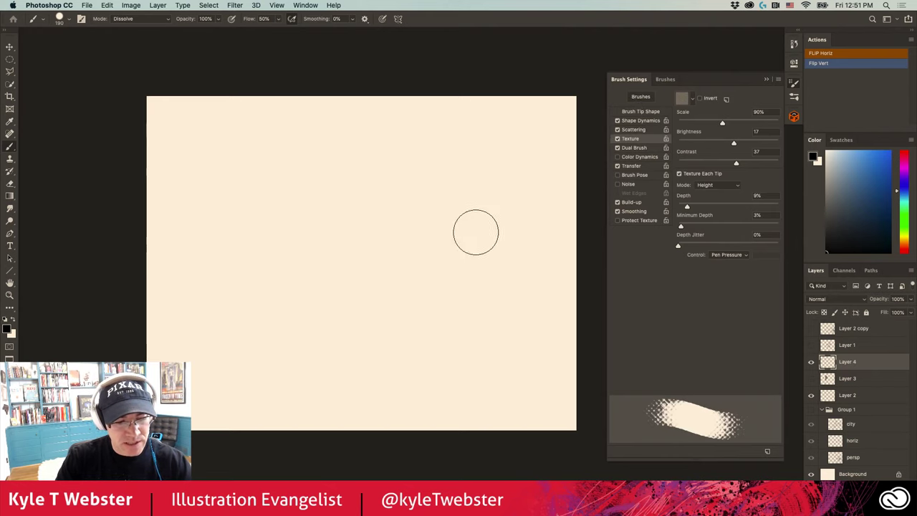
Try the Halftone Dolly brush with two curved test strokes, undoing each one
mouse_move(452, 255)
left_mouse_down()
mouse_move(394, 302)
mouse_move(301, 312)
mouse_move(248, 270)
mouse_move(242, 226)
mouse_move(270, 179)
mouse_move(315, 158)
mouse_move(374, 154)
mouse_move(439, 173)
mouse_move(479, 207)
mouse_move(503, 262)
mouse_move(496, 313)
mouse_move(473, 346)
mouse_move(369, 377)
mouse_move(272, 371)
left_mouse_up()
key("ctrl+z")
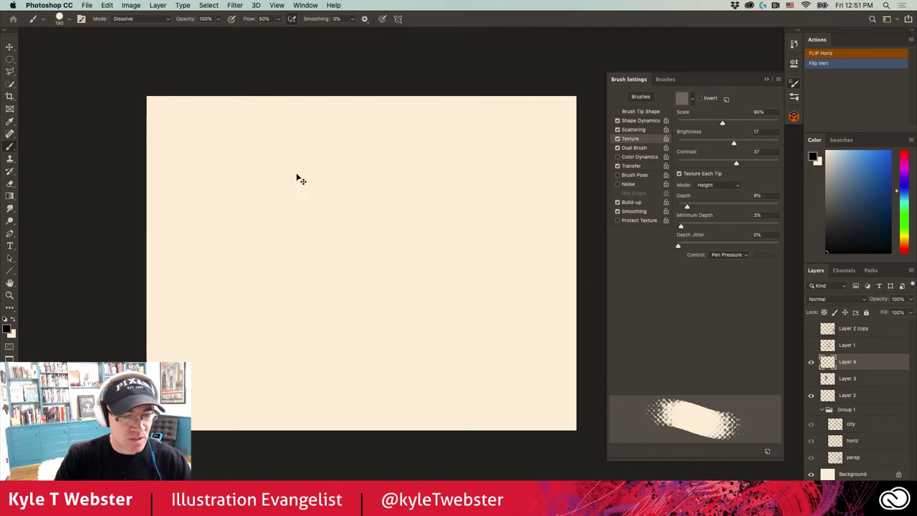
mouse_move(483, 285)
left_mouse_down()
mouse_move(334, 253)
mouse_move(375, 233)
mouse_move(455, 236)
mouse_move(286, 187)
mouse_move(305, 271)
mouse_move(424, 293)
mouse_move(294, 304)
left_mouse_up()
key("super+z")
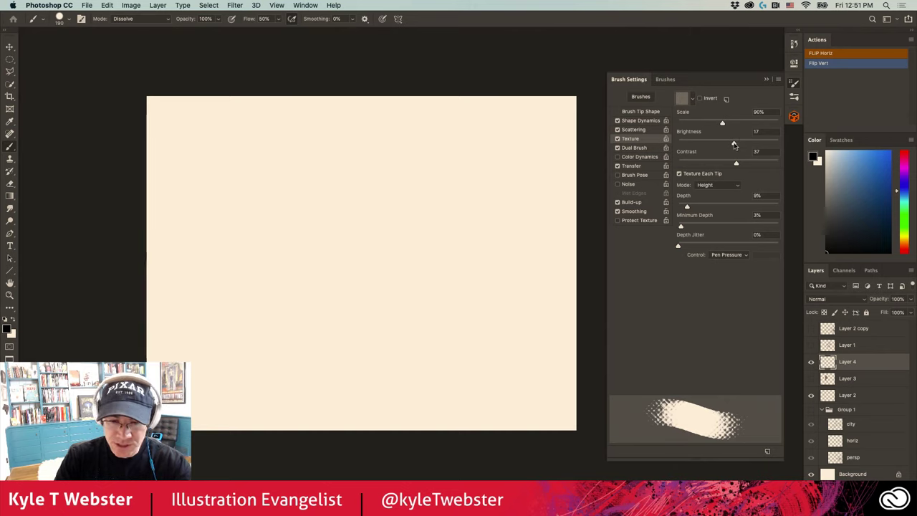
Set texture Brightness -30 and Scale 50%, keep Depth on Pen Pressure, and paint textured test strokes
mouse_move(734, 147)
left_mouse_down()
mouse_move(714, 147)
mouse_move(735, 146)
left_mouse_up()
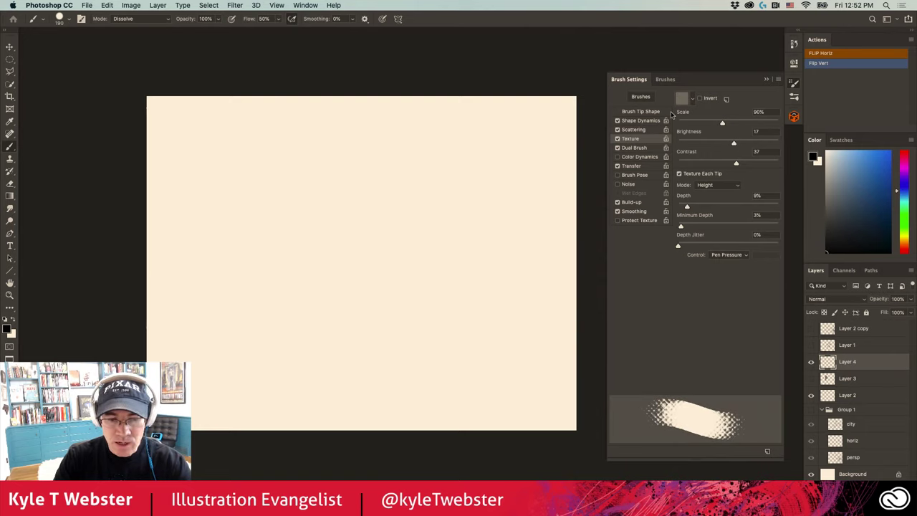
left_click_drag(721, 124, 702, 126)
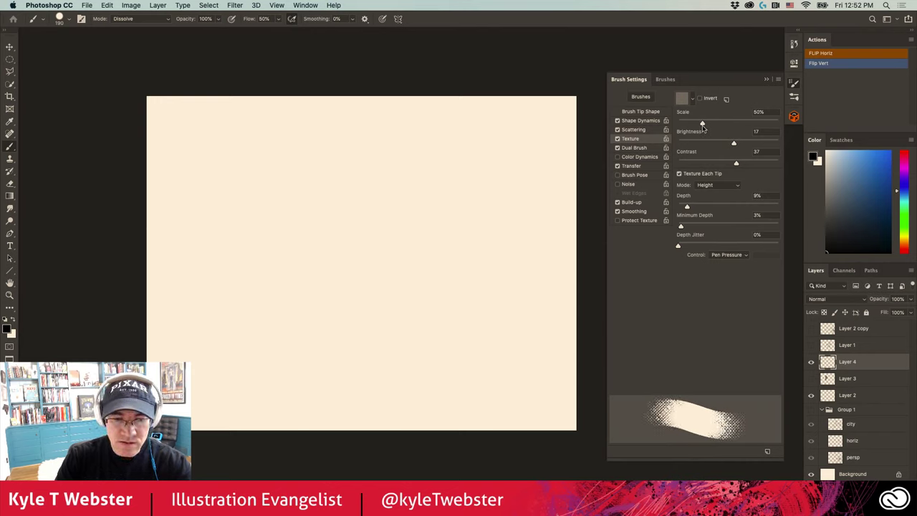
mouse_move(478, 220)
left_mouse_down()
mouse_move(434, 251)
mouse_move(367, 281)
mouse_move(272, 270)
mouse_move(259, 198)
mouse_move(363, 158)
mouse_move(510, 170)
left_mouse_up()
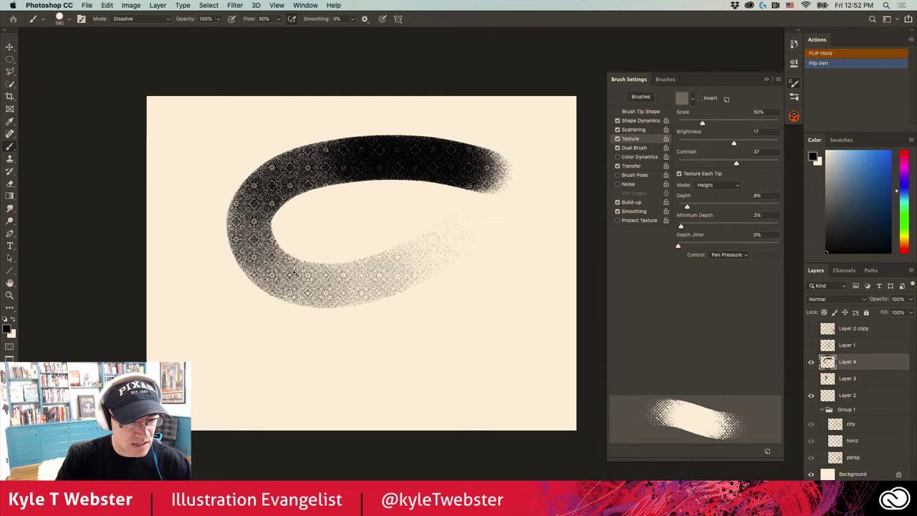
scroll(293, 272, "up", 6)
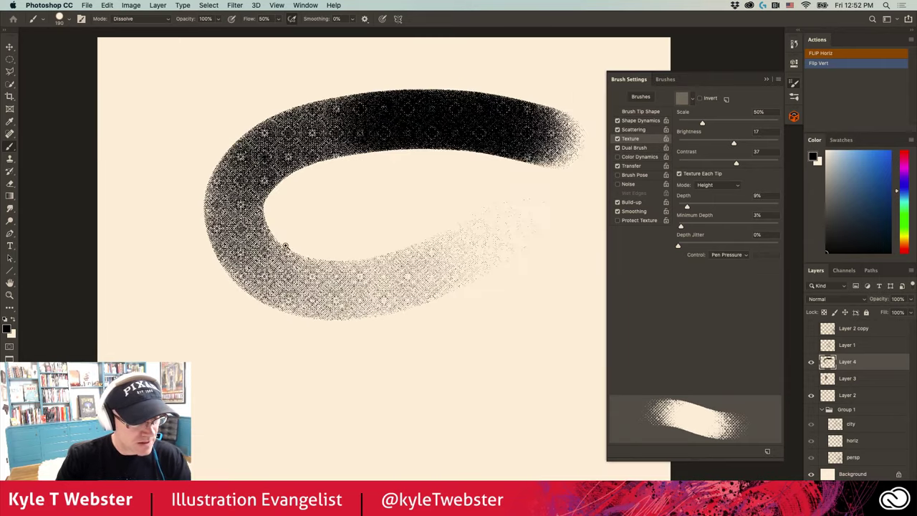
scroll(293, 337, "down", 6)
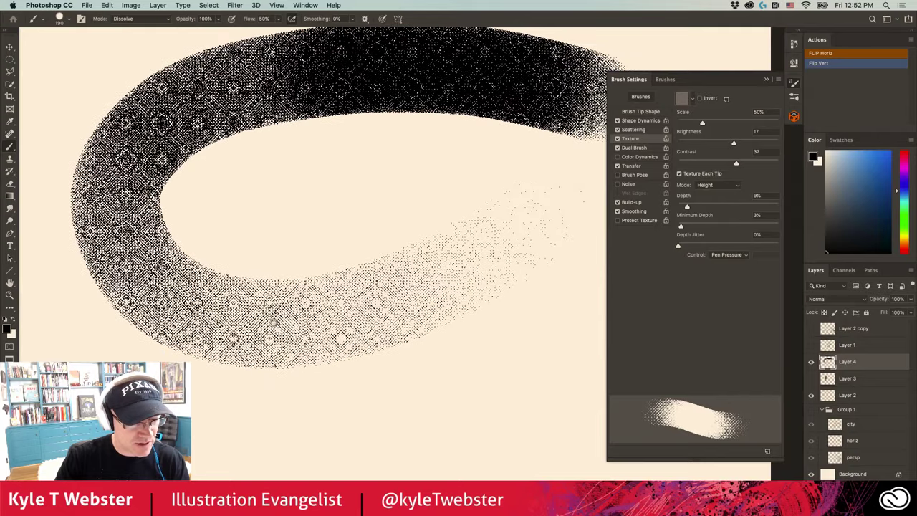
left_click(714, 256)
left_click(717, 255)
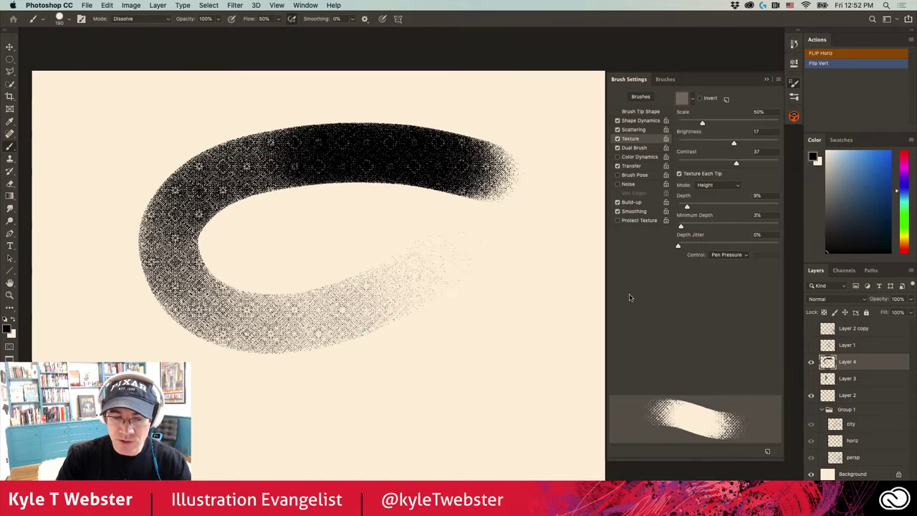
scroll(420, 301, "down", 5)
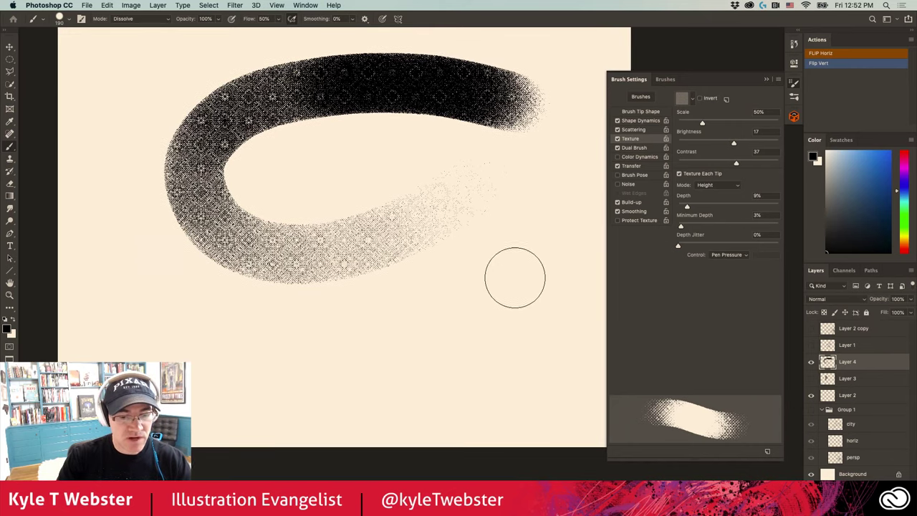
mouse_move(542, 289)
left_mouse_down()
mouse_move(500, 334)
mouse_move(422, 374)
mouse_move(328, 389)
mouse_move(227, 373)
mouse_move(157, 313)
mouse_move(119, 228)
mouse_move(108, 154)
mouse_move(119, 93)
left_mouse_up()
scroll(297, 327, "down", 2)
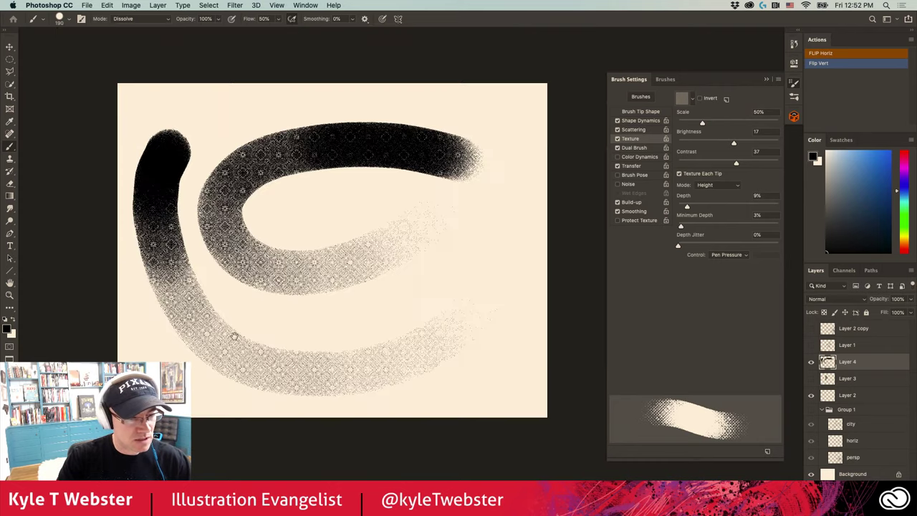
Clear all Halftone Dolly test strokes from the layer and deselect
key("ctrl+a")
key("Delete")
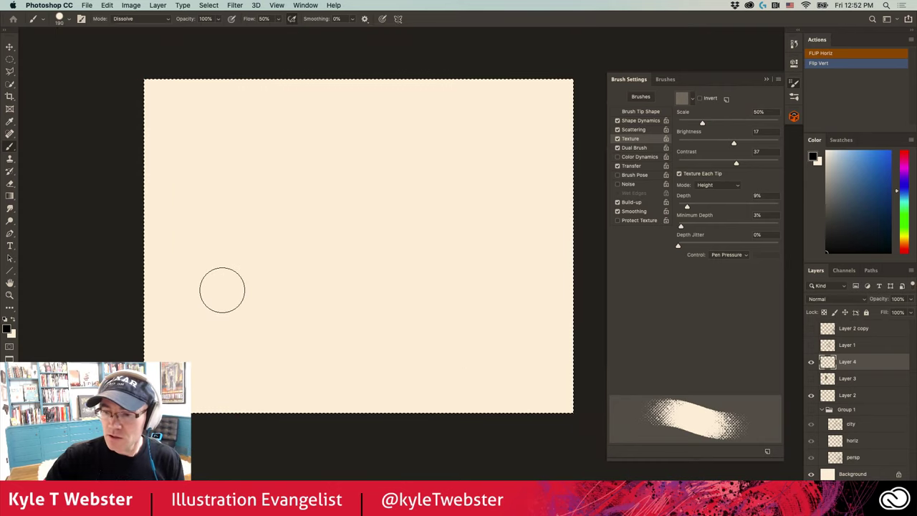
key("ctrl+d")
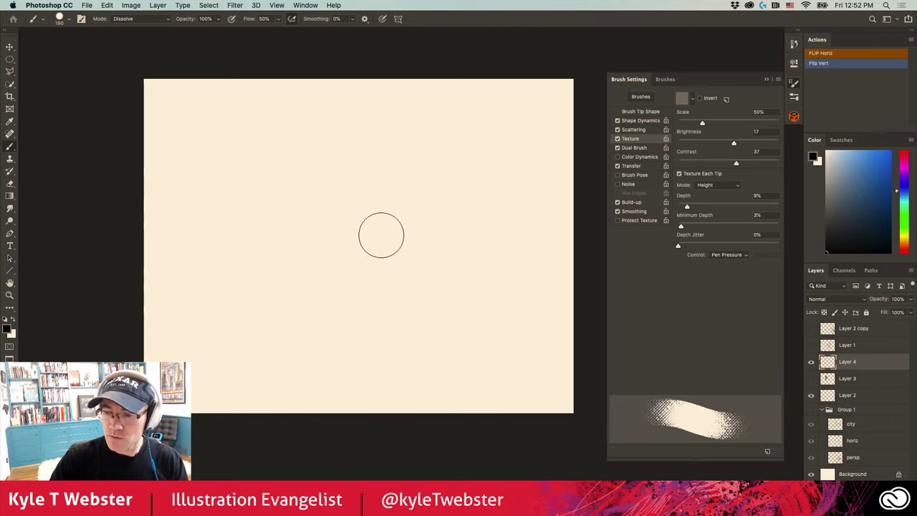
Delete the blurred black circle from Layer 2 in the square document
scroll(373, 258, "up", 1)
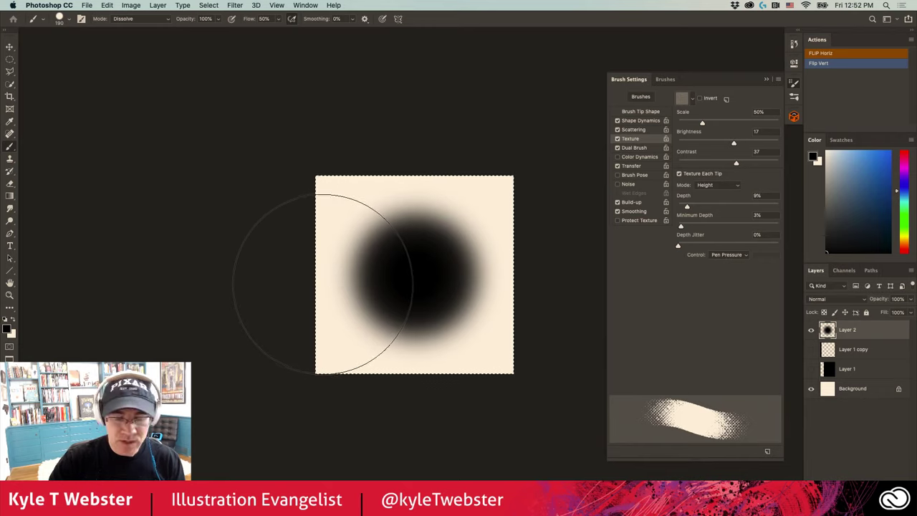
key("Delete")
key("ctrl+d")
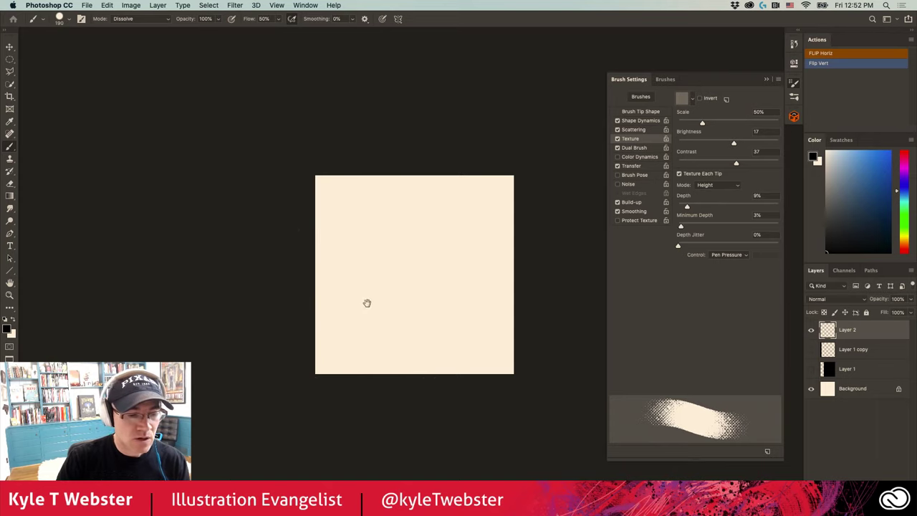
left_click_drag(367, 303, 355, 307)
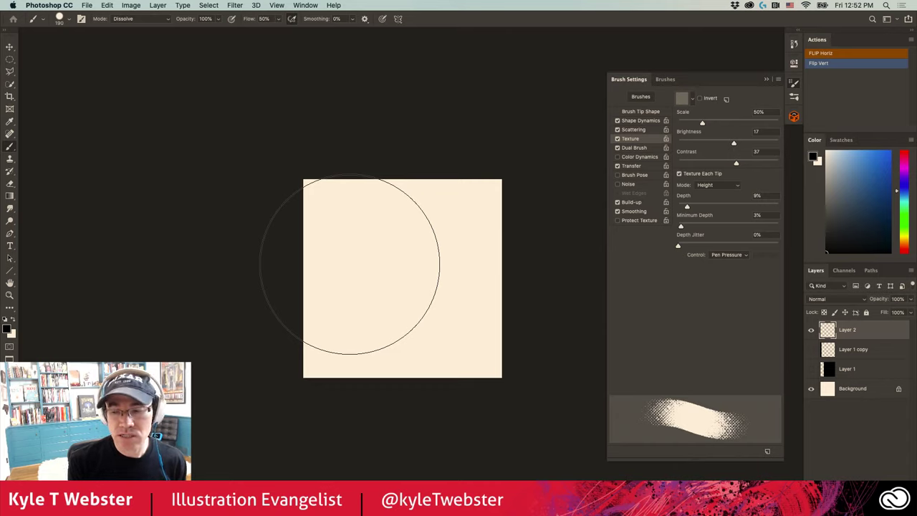
Crop the square cream canvas outward evenly on all sides to make it larger
key("super+equal")
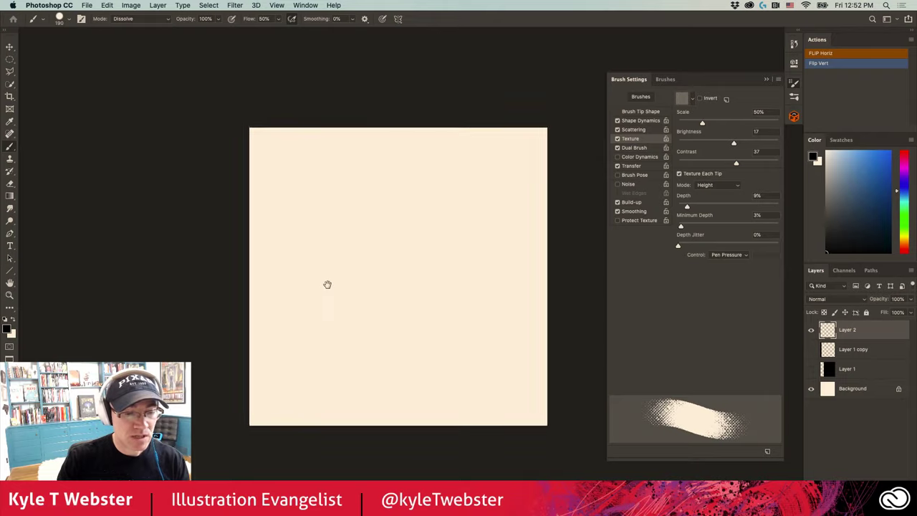
scroll(317, 262, "right", 2)
key("z")
key("super+minus")
key("super+minus")
key("super+minus")
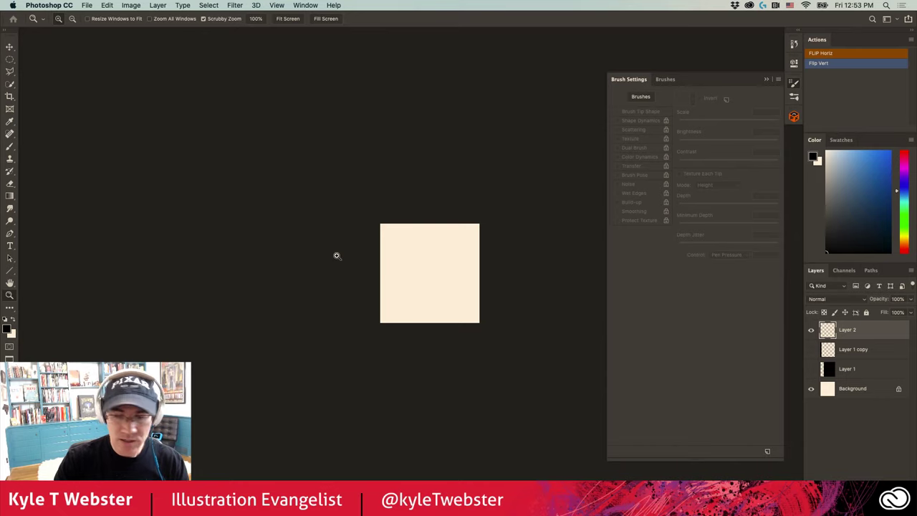
key("c")
left_click_drag(382, 226, 347, 192)
key("Return")
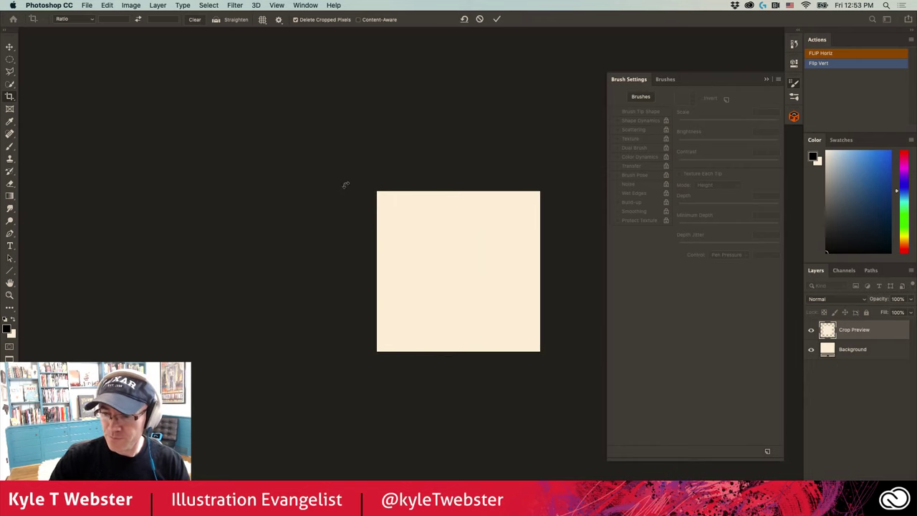
key("b")
key("super+plus")
key("super+plus")
mouse_move(337, 292)
left_mouse_down()
mouse_move(291, 294)
mouse_move(304, 207)
left_mouse_up()
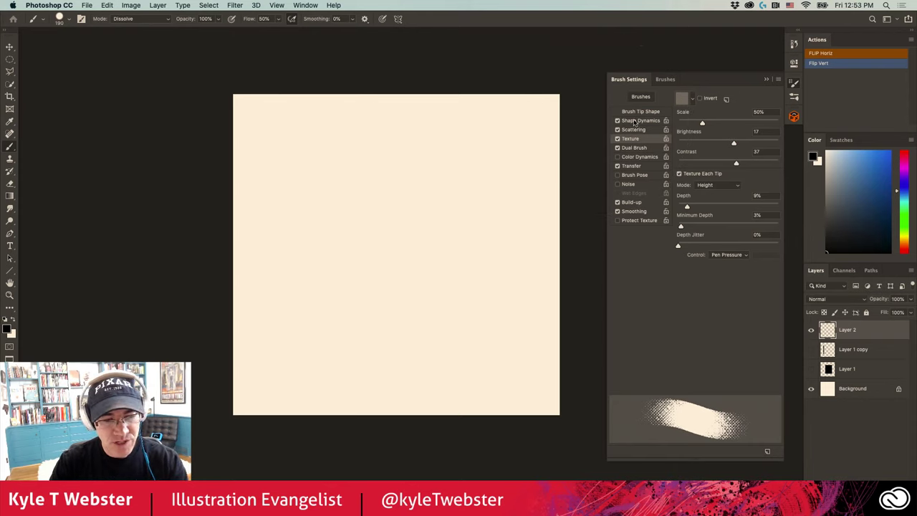
Choose the Hard Round Pressure Size brush from General Brushes at 20 px
left_click(666, 79)
scroll(772, 193, "up", 10)
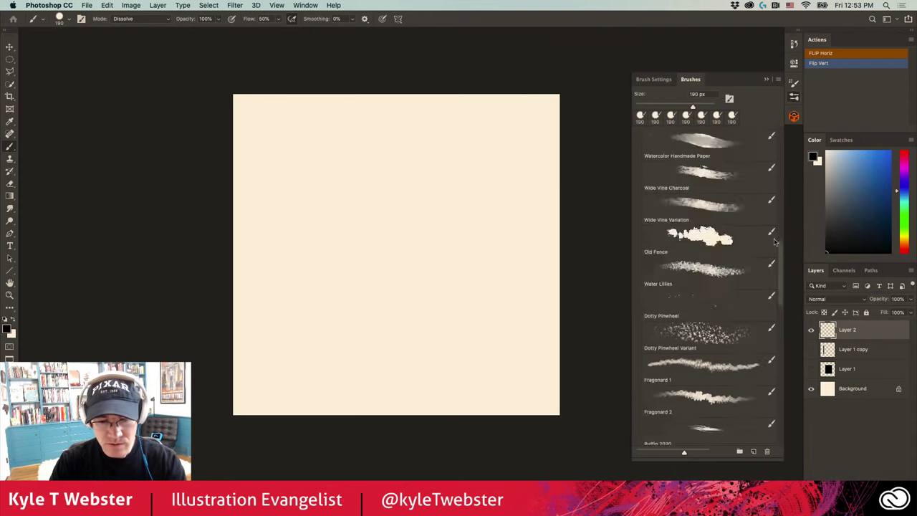
left_click(638, 246)
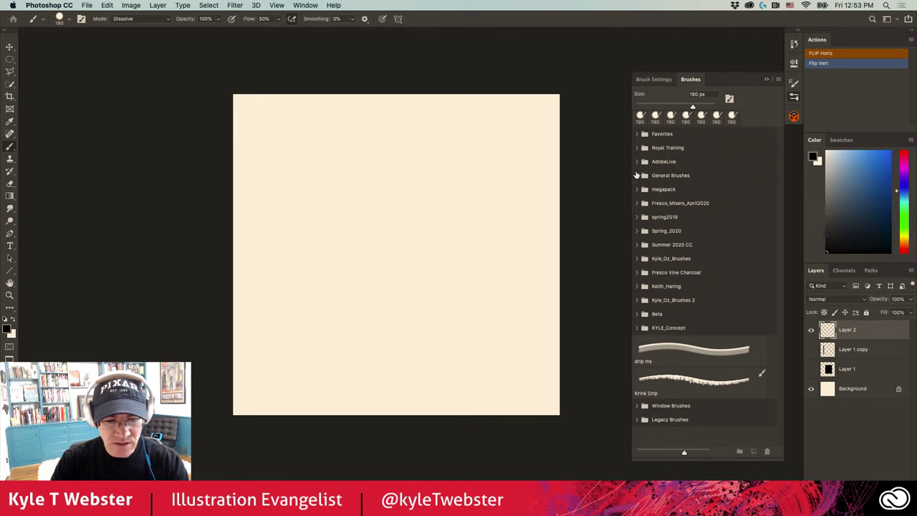
left_click(637, 176)
left_click(690, 291)
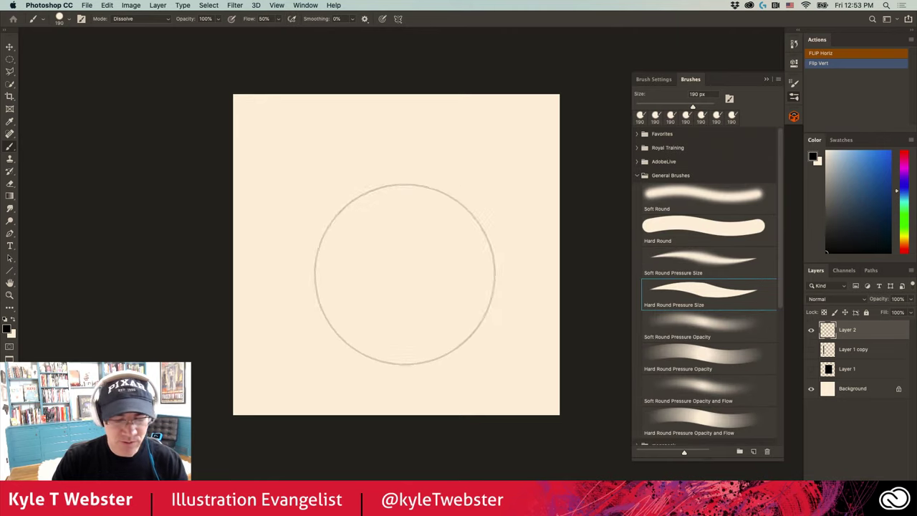
key("bracketleft")
key("bracketleft")
key("bracketleft")
key("bracketleft")
key("bracketleft")
key("bracketleft")
key("bracketleft")
key("bracketleft")
key("bracketleft")
key("bracketleft")
key("bracketleft")
key("bracketleft")
key("bracketleft")
key("bracketleft")
key("bracketleft")
key("bracketleft")
key("bracketleft")
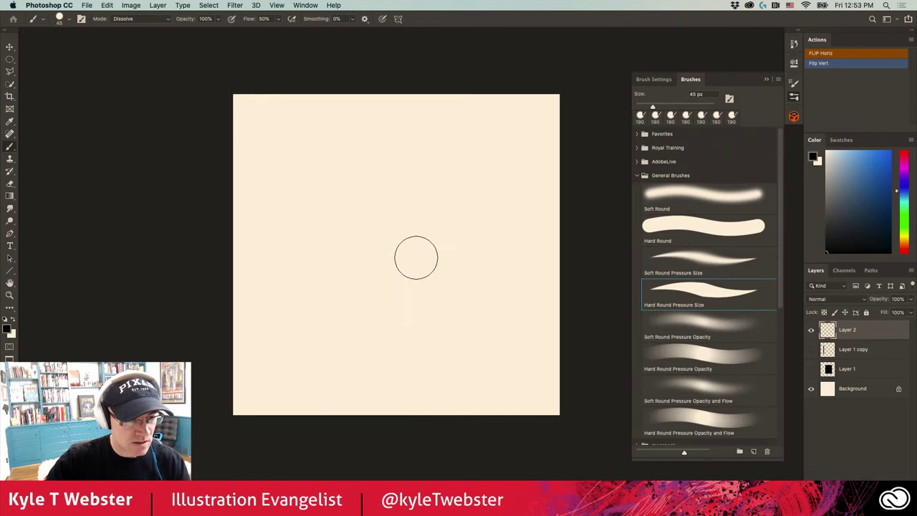
Switch the brush mode from Dissolve to Normal, checking with test strokes that are undone
mouse_move(474, 179)
left_mouse_down()
mouse_move(440, 276)
mouse_move(409, 327)
mouse_move(387, 328)
left_mouse_up()
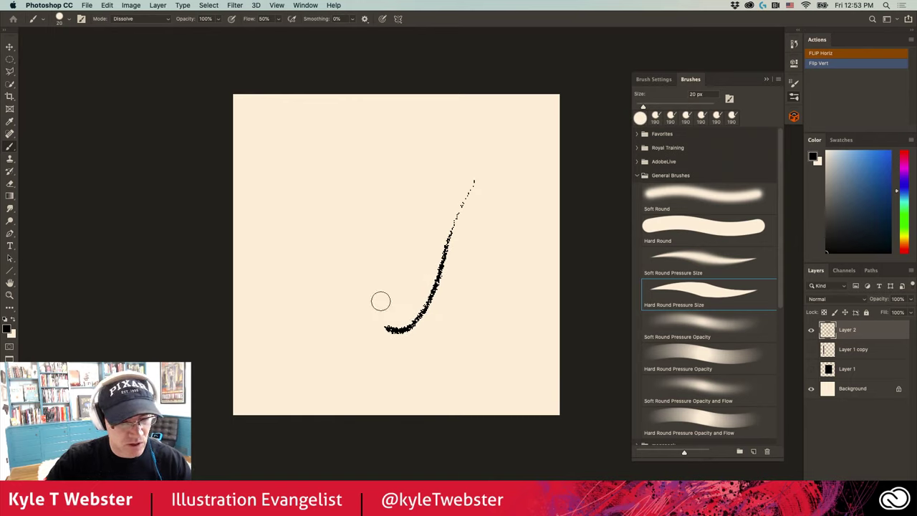
key("super+z")
left_click(133, 18)
left_click(123, 10)
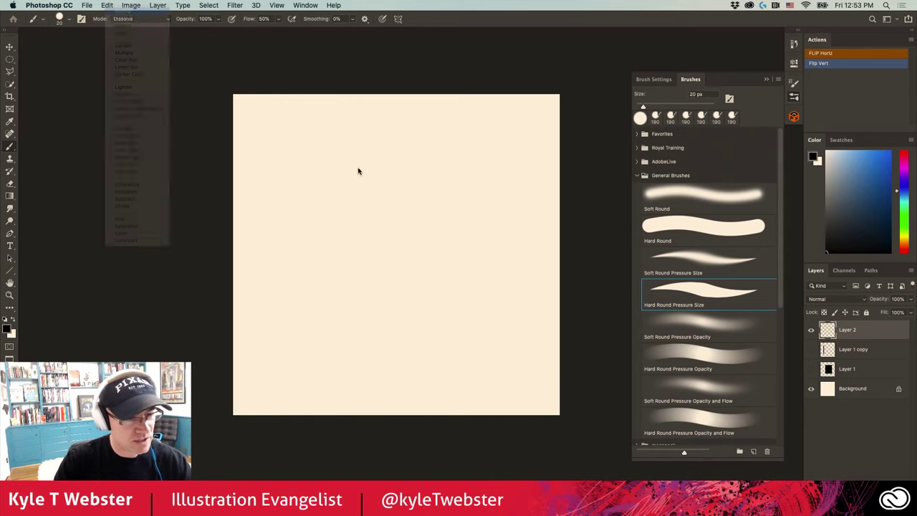
mouse_move(483, 208)
left_mouse_down()
mouse_move(415, 354)
mouse_move(393, 172)
left_mouse_up()
key("super+z")
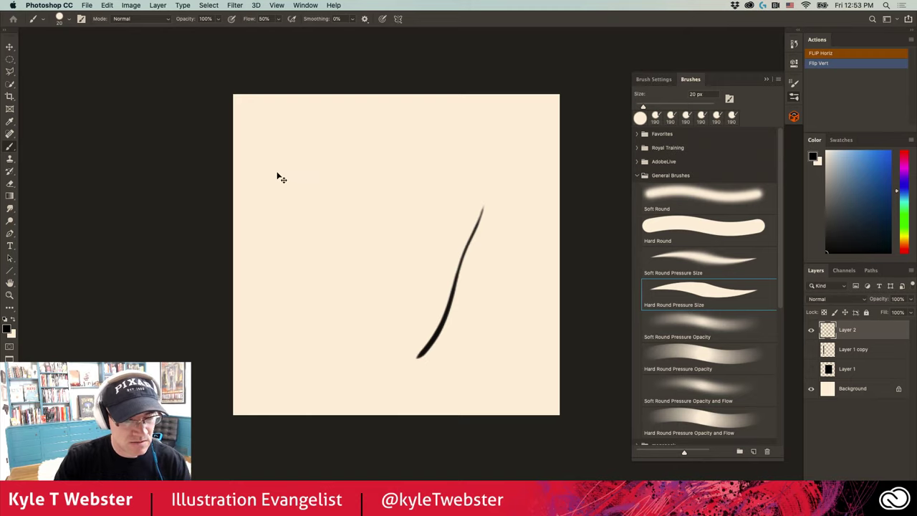
key("super+z")
Paint short tapered black strokes across the centre and left of the canvas
left_click_drag(380, 291, 388, 290)
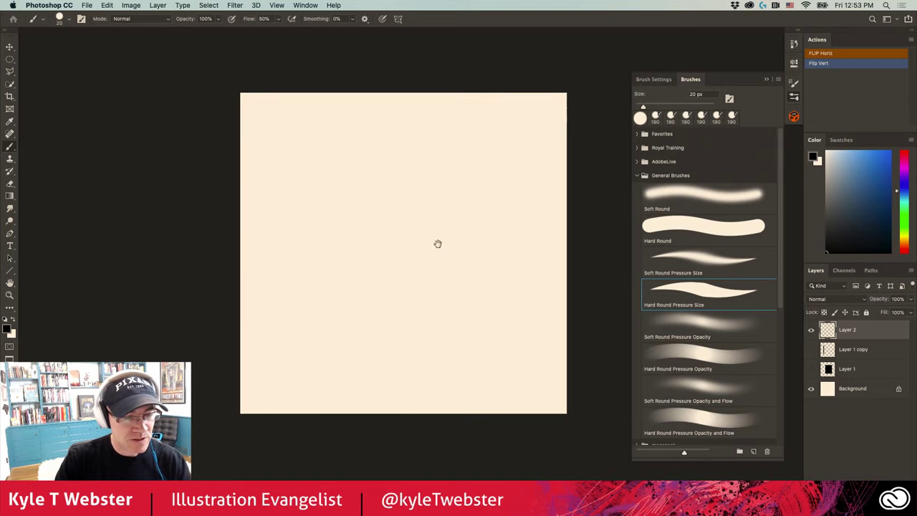
left_click_drag(496, 213, 465, 331)
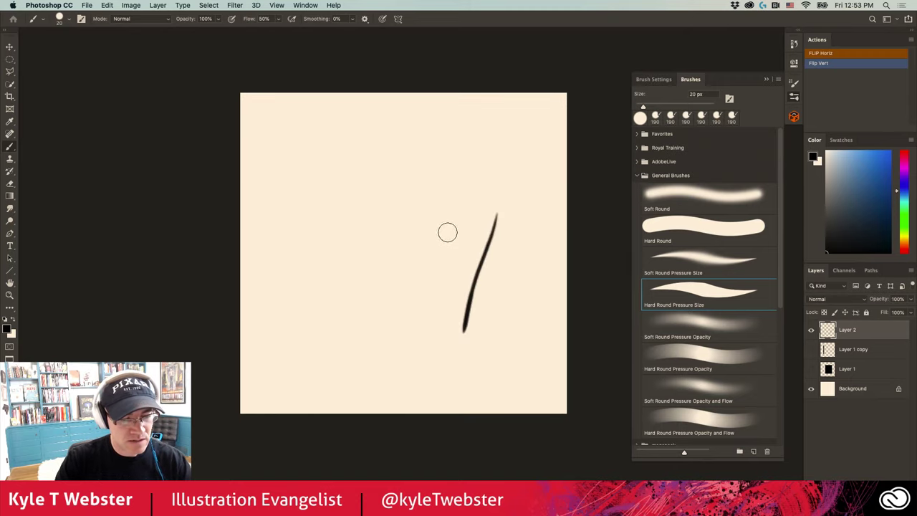
mouse_move(468, 204)
left_mouse_down()
mouse_move(438, 308)
mouse_move(415, 298)
mouse_move(428, 231)
left_mouse_up()
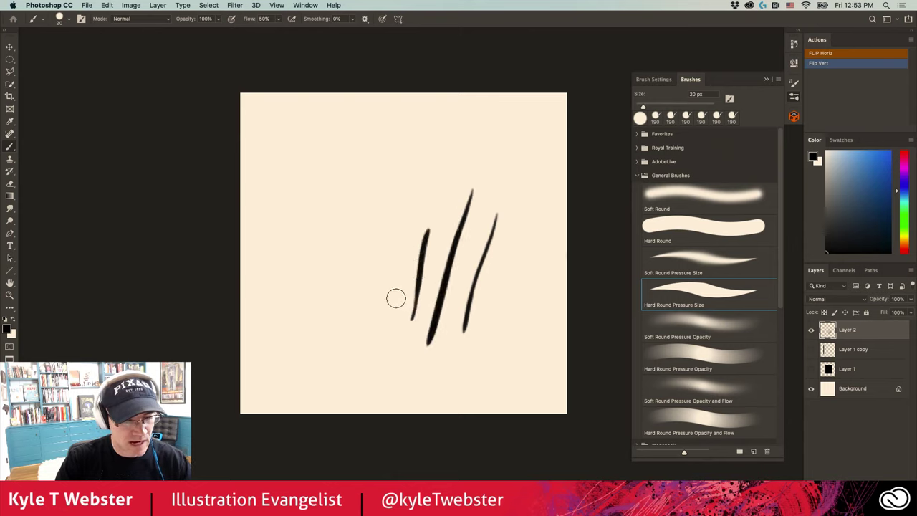
left_click_drag(391, 299, 391, 209)
mouse_move(430, 187)
left_mouse_down()
mouse_move(411, 242)
mouse_move(360, 270)
mouse_move(347, 329)
mouse_move(367, 367)
left_mouse_up()
mouse_move(339, 280)
left_mouse_down()
mouse_move(332, 217)
mouse_move(378, 174)
mouse_move(340, 195)
left_mouse_up()
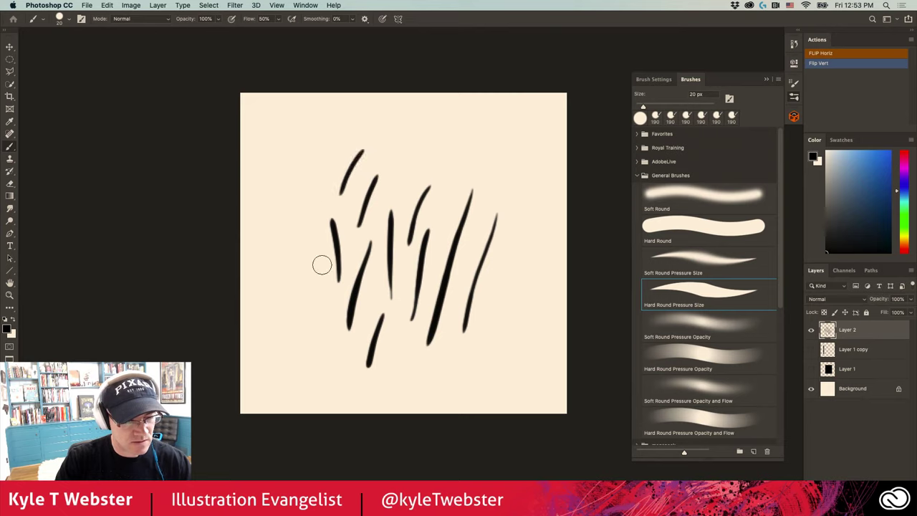
left_click_drag(321, 263, 310, 326)
left_click_drag(312, 238, 305, 188)
left_click_drag(406, 192, 417, 158)
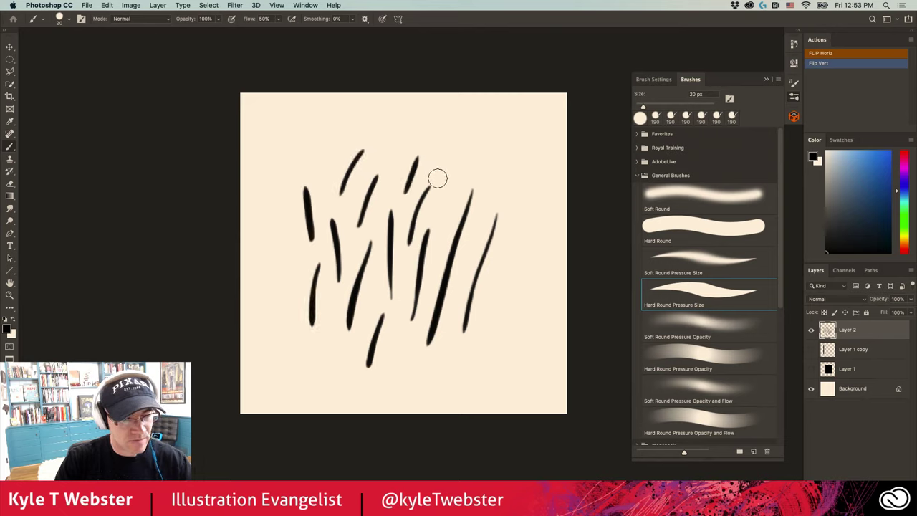
Add more tapered strokes at the top, both sides and lower right of the canvas
left_click_drag(446, 223, 455, 166)
left_click_drag(491, 299, 519, 226)
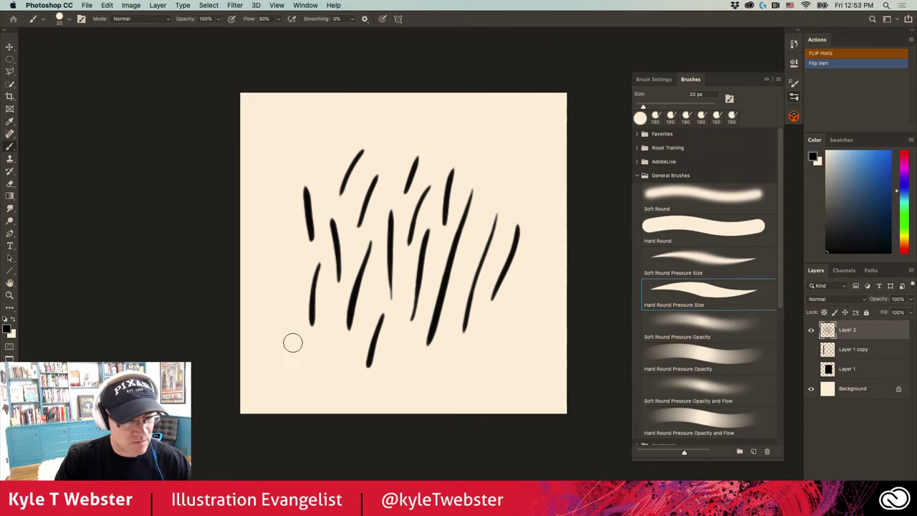
left_click_drag(289, 343, 291, 251)
left_click_drag(325, 197, 309, 147)
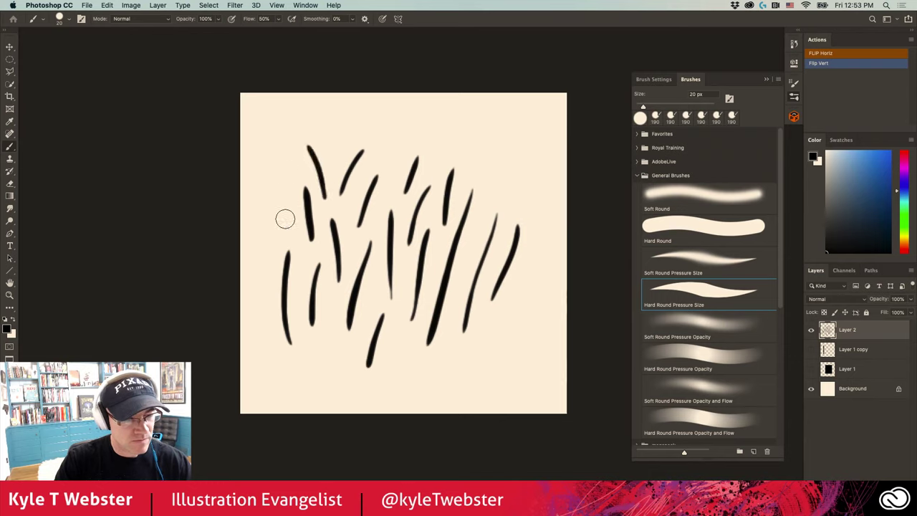
left_click_drag(284, 222, 283, 175)
left_click_drag(489, 205, 482, 152)
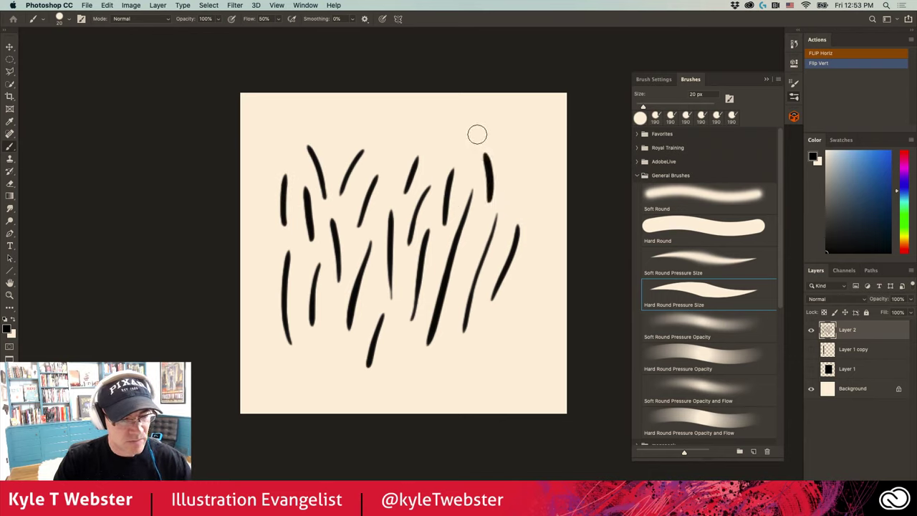
mouse_move(475, 189)
left_mouse_down()
mouse_move(430, 344)
mouse_move(476, 272)
mouse_move(438, 334)
mouse_move(516, 299)
left_mouse_up()
left_click_drag(466, 322, 474, 225)
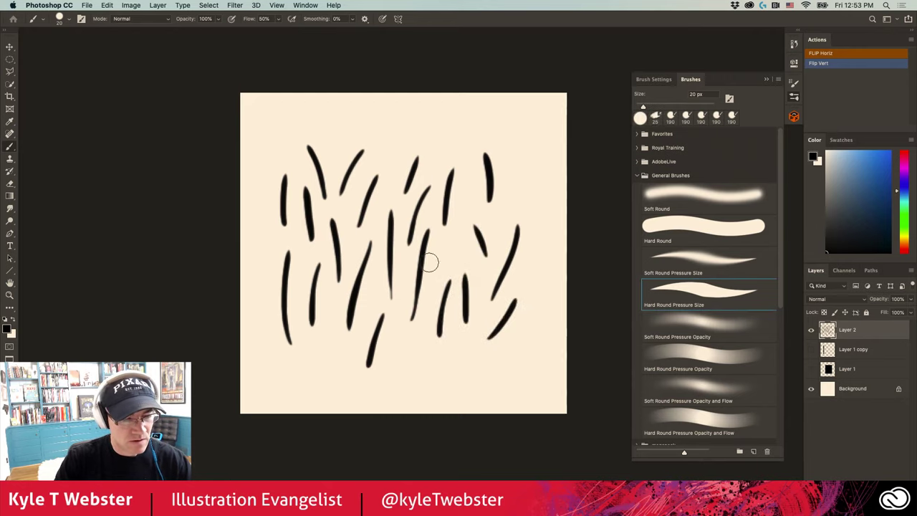
left_click_drag(461, 346, 442, 371)
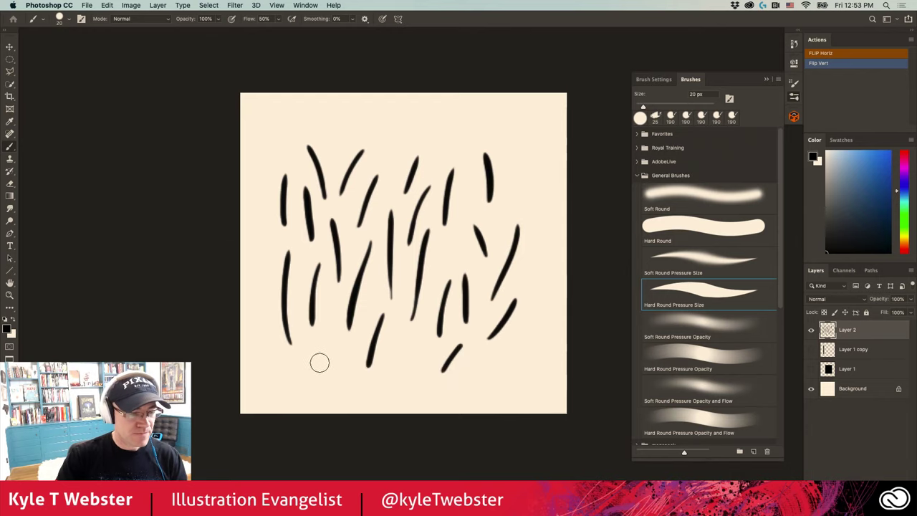
Shift the stroke layer slightly right and erase the stray strokes along the canvas edges
key("v")
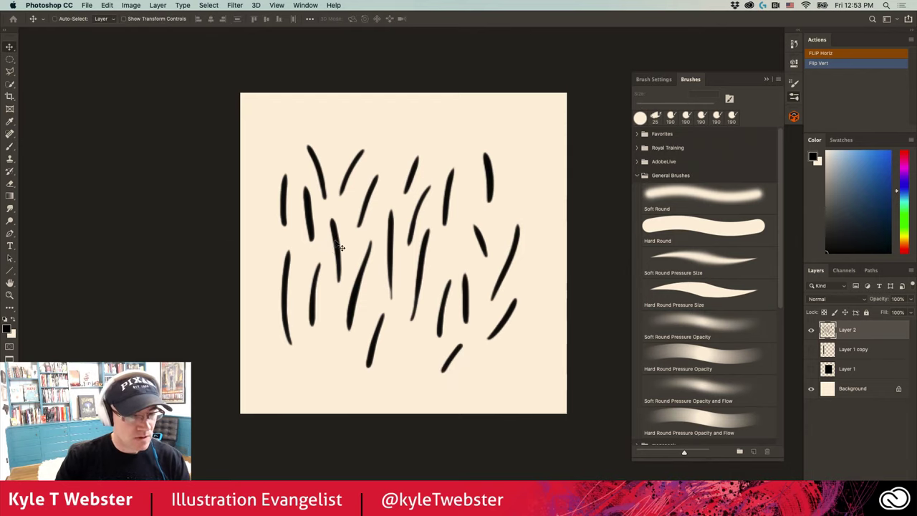
mouse_move(339, 247)
left_mouse_down()
mouse_move(345, 267)
mouse_move(345, 247)
left_mouse_up()
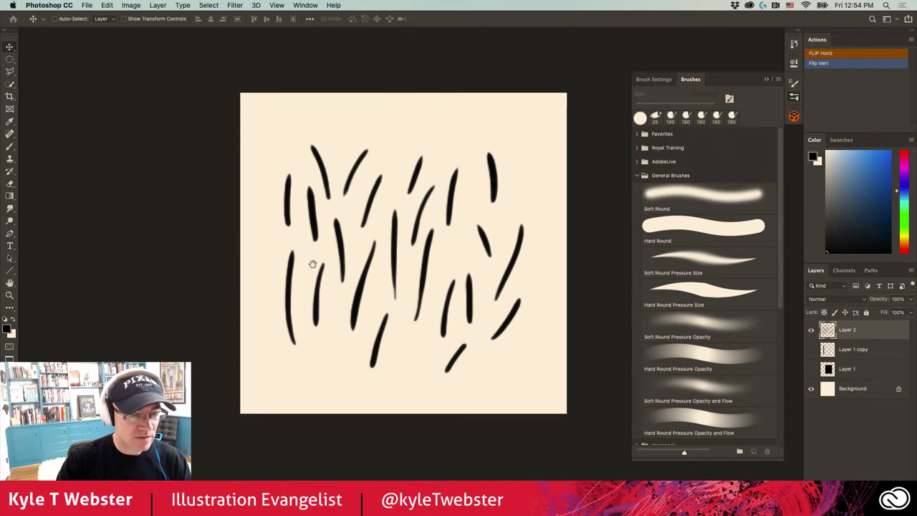
left_click_drag(307, 259, 312, 260)
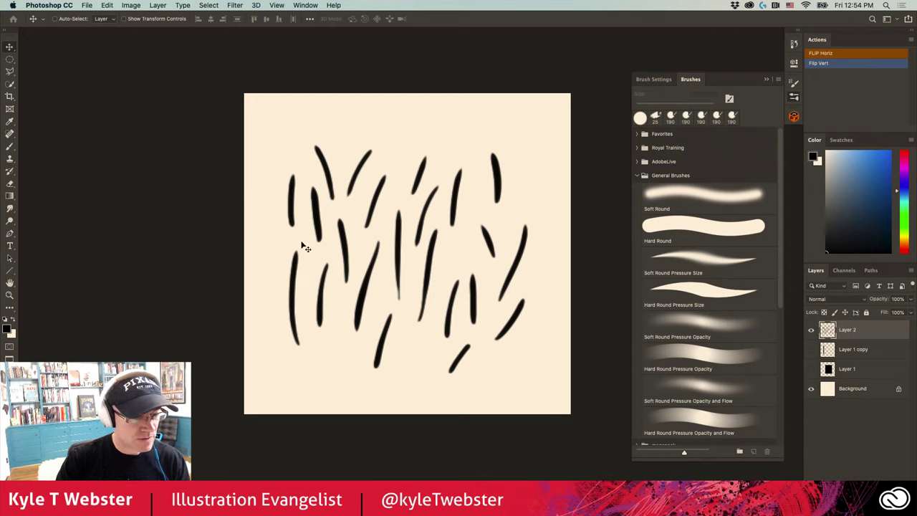
key("shift+Up")
key("b")
key("super+z")
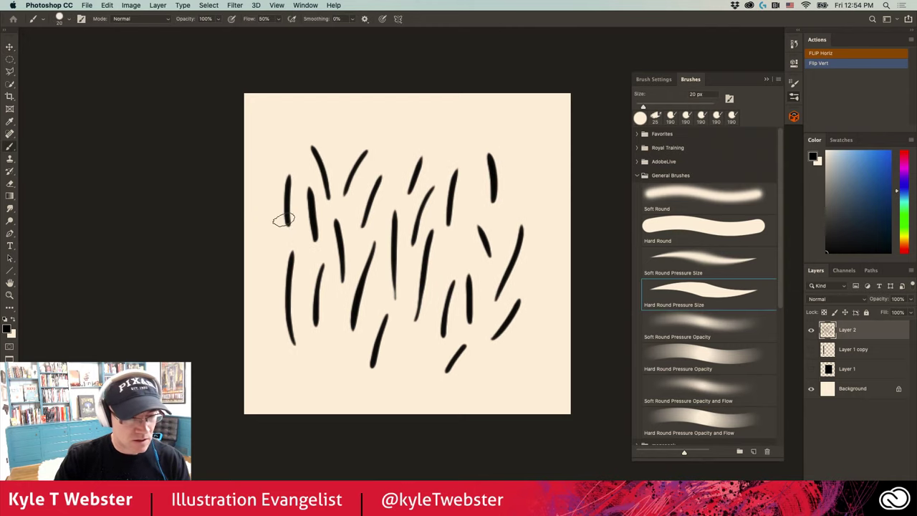
key("v")
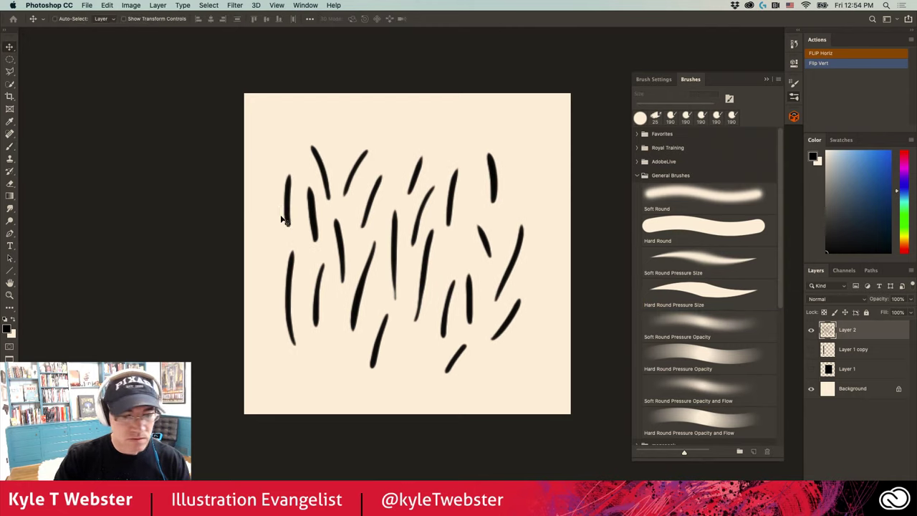
mouse_move(345, 250)
left_mouse_down()
mouse_move(297, 253)
mouse_move(292, 331)
mouse_move(286, 232)
left_mouse_up()
key("b")
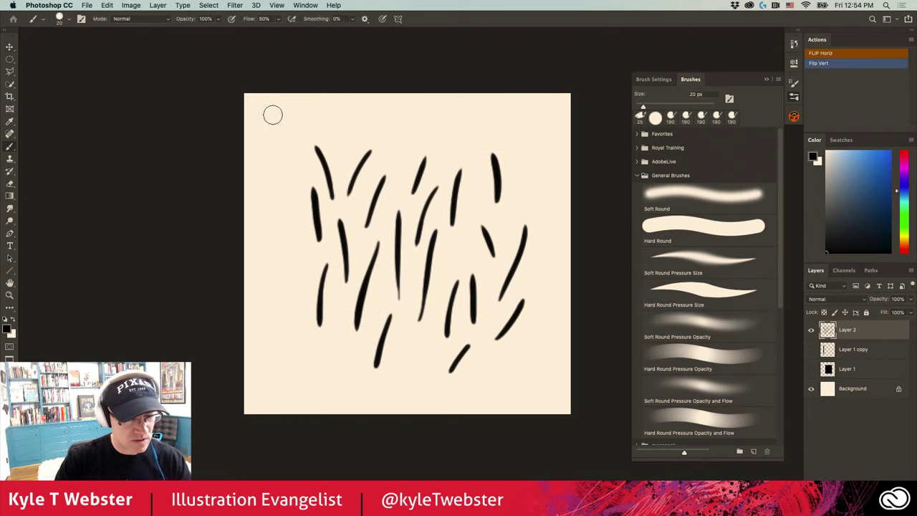
mouse_move(527, 228)
left_mouse_down()
mouse_move(515, 266)
mouse_move(518, 303)
mouse_move(461, 358)
mouse_move(469, 339)
left_mouse_up()
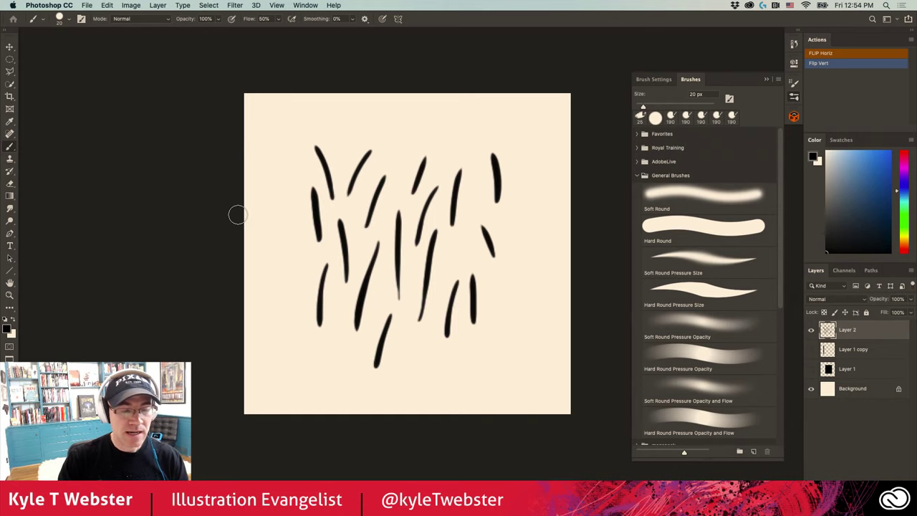
Check the current image size (342 × 336 px) without changing it
left_click(131, 5)
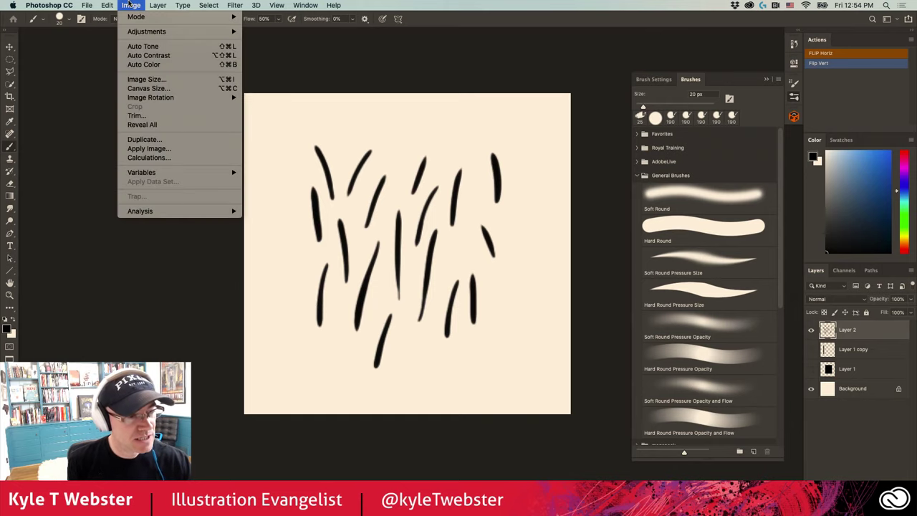
left_click(137, 79)
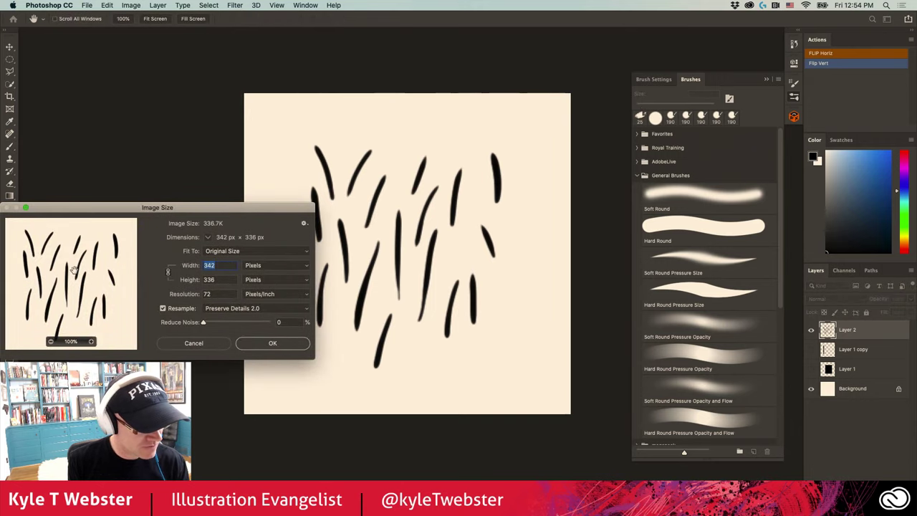
left_click_drag(126, 215, 177, 224)
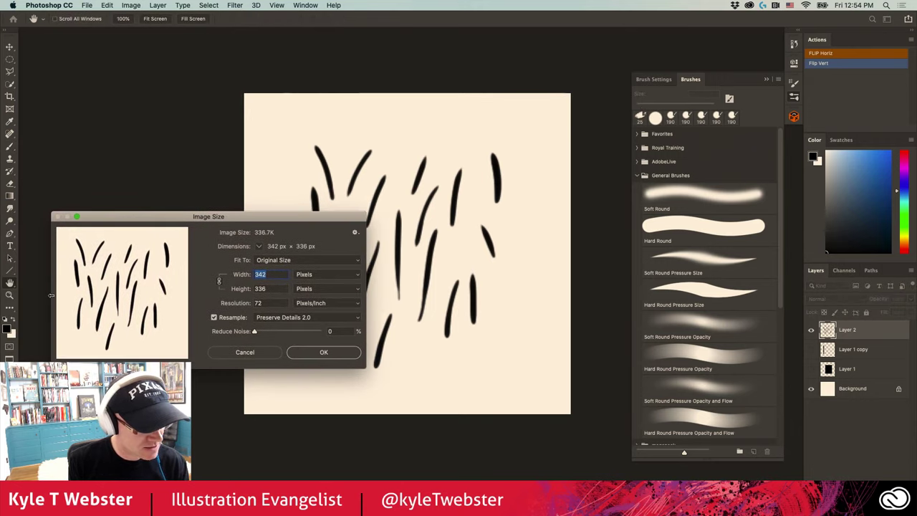
left_click(310, 354)
Set the canvas size to 400 × 400 pixels
left_click(131, 5)
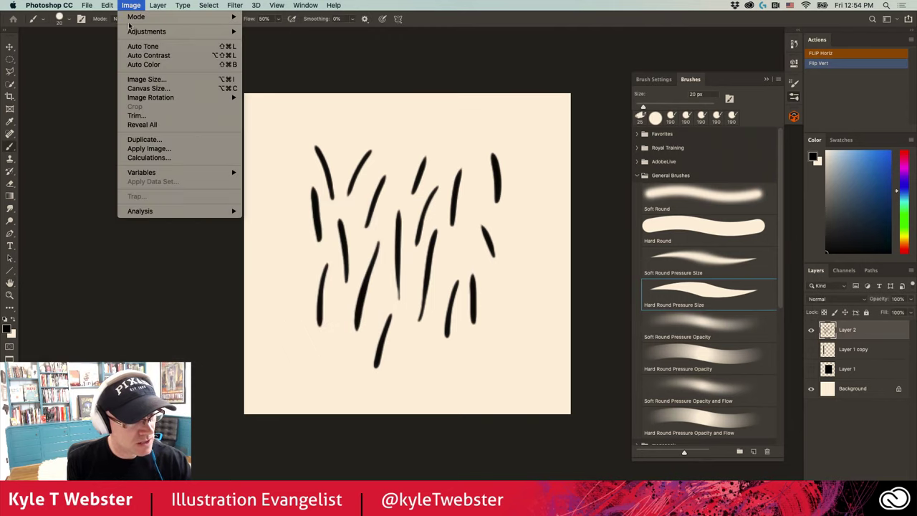
left_click(132, 87)
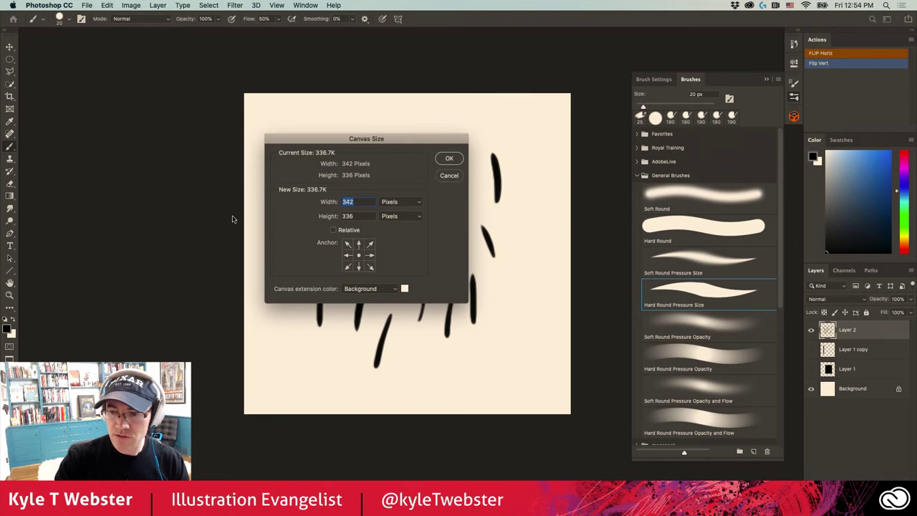
type("400")
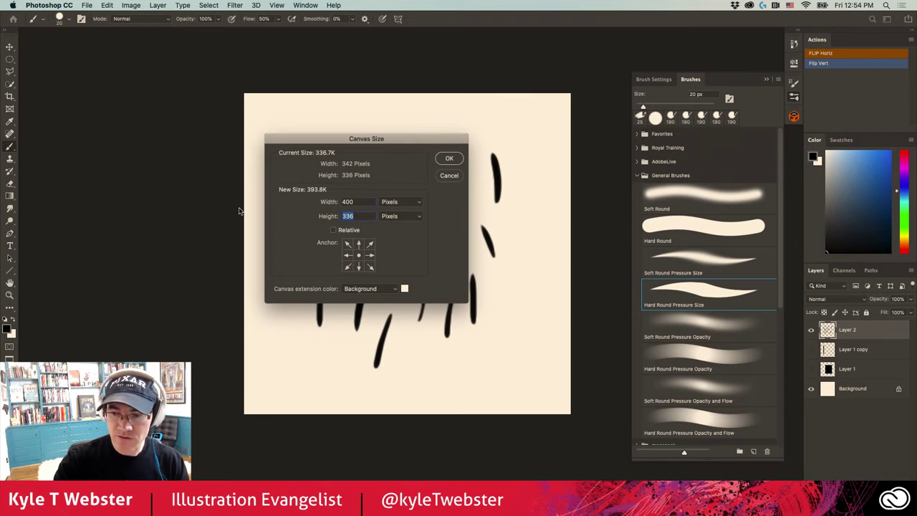
type("400")
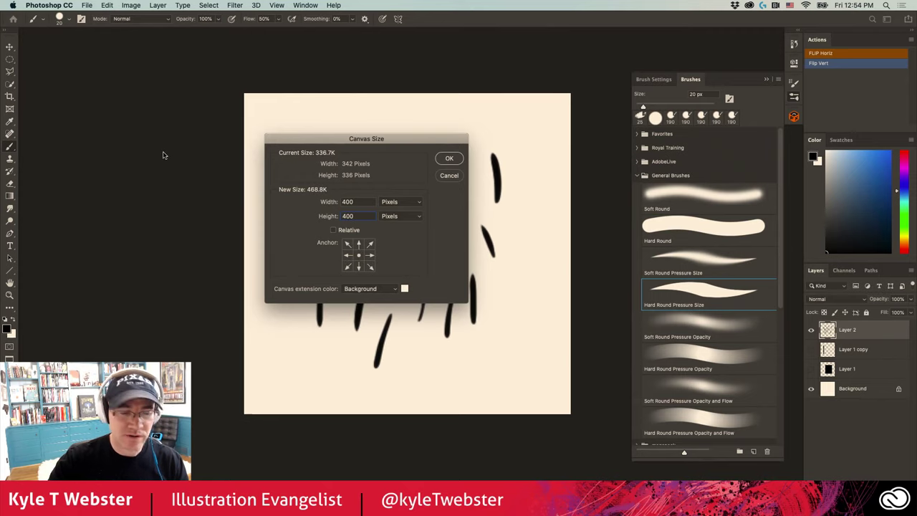
Apply the 400 × 400 canvas size and set a vertical guide at the canvas centre
key("Return")
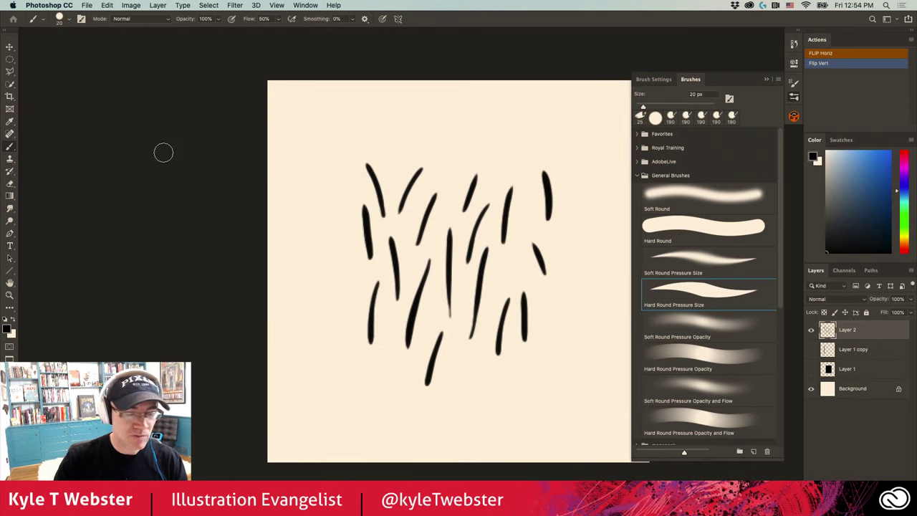
mouse_move(376, 297)
left_mouse_down()
mouse_move(268, 275)
mouse_move(265, 302)
mouse_move(275, 307)
left_mouse_up()
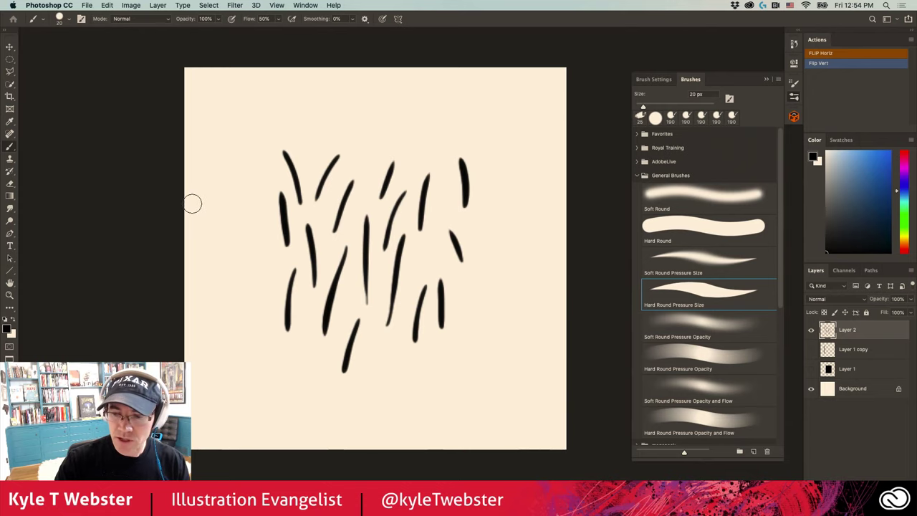
key("super+r")
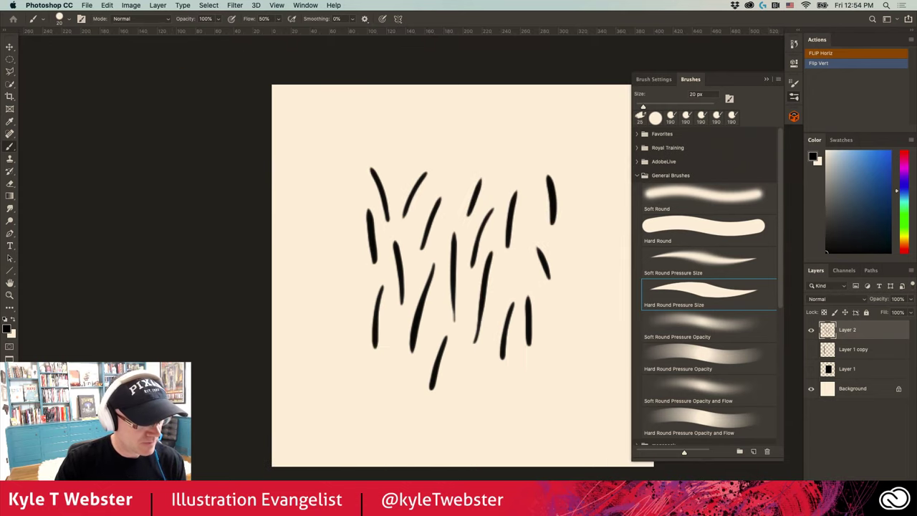
left_click_drag(21, 366, 465, 385)
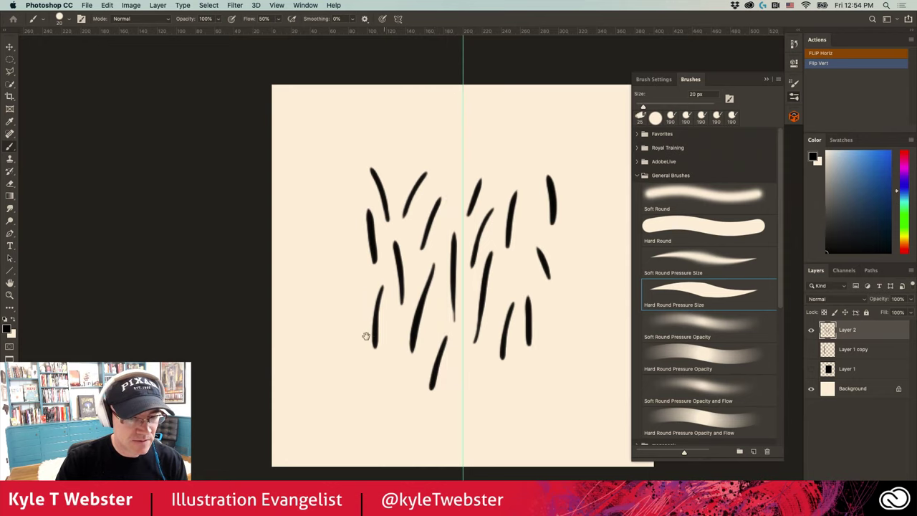
left_click_drag(368, 334, 286, 326)
Add a horizontal guide across the canvas middle and fine-tune the vertical guide with the Move tool
key("super+r")
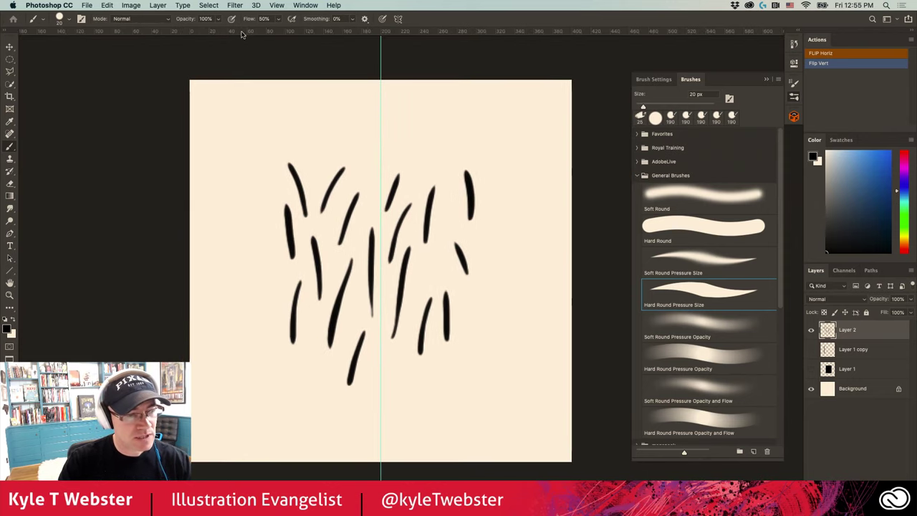
left_click_drag(242, 33, 181, 271)
left_click_drag(210, 329, 222, 328)
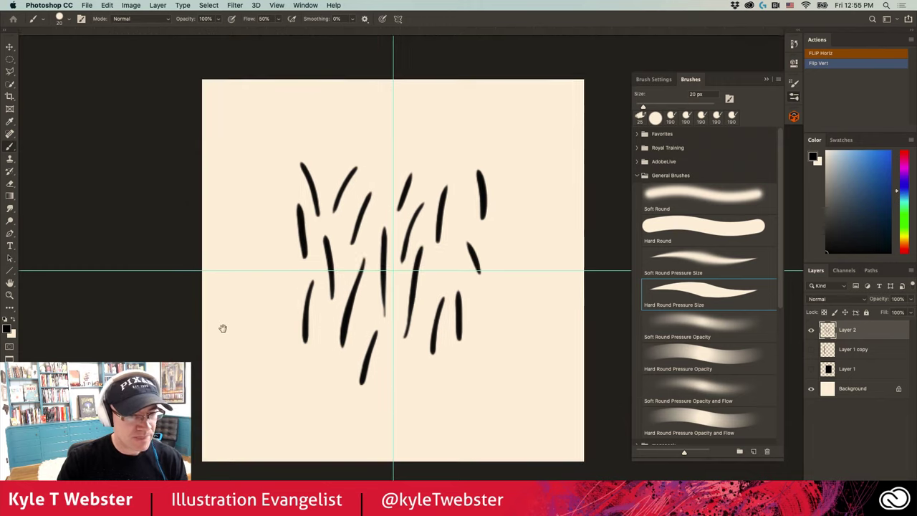
scroll(336, 132, "up", 2)
scroll(336, 132, "up", 2)
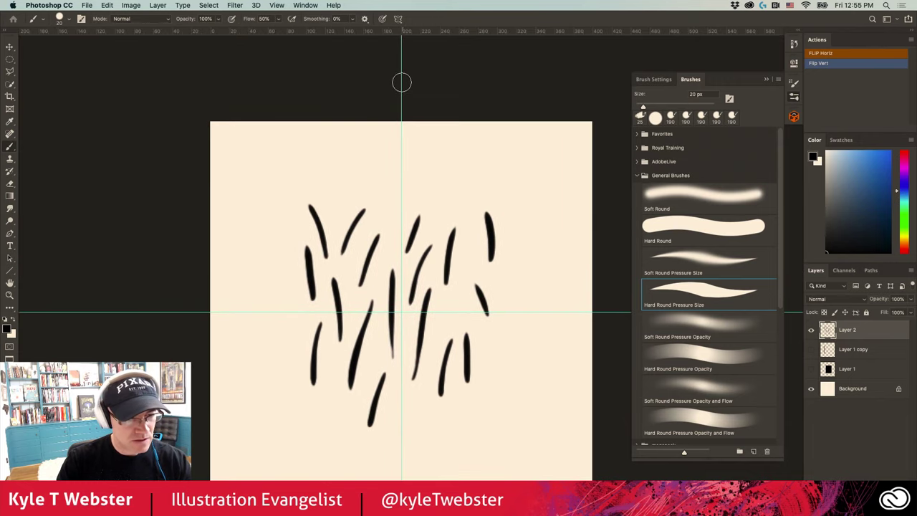
key("v")
left_click_drag(400, 87, 402, 90)
scroll(287, 370, "down", 2)
left_click_drag(287, 371, 321, 334)
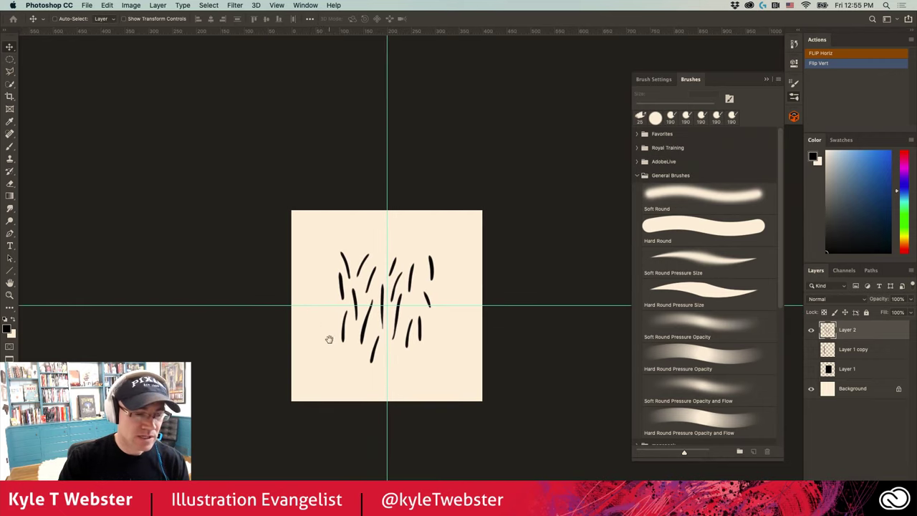
scroll(327, 344, "up", 2)
left_click_drag(303, 351, 282, 325)
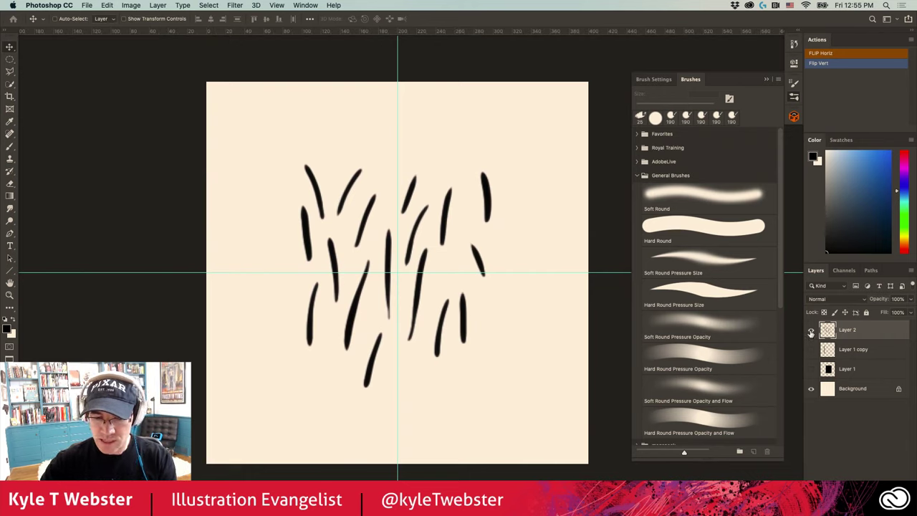
key("m")
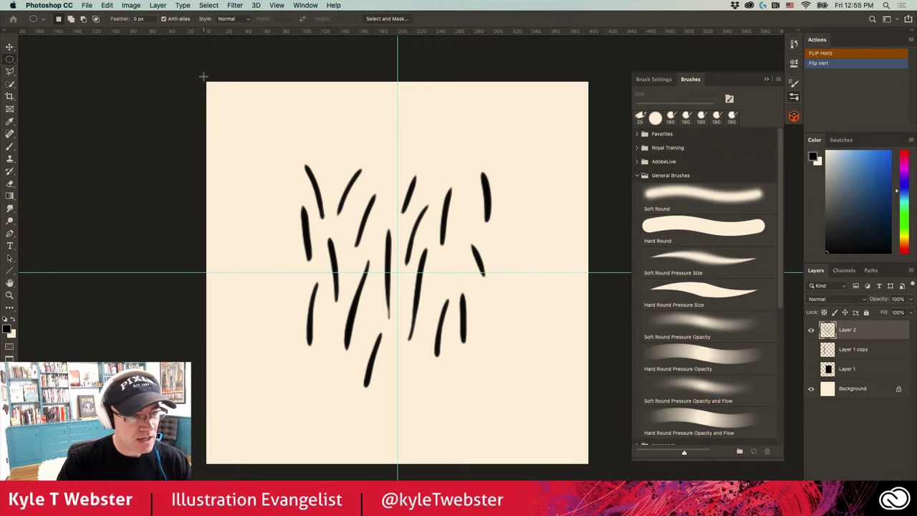
left_click_drag(203, 76, 303, 171)
left_click(201, 158)
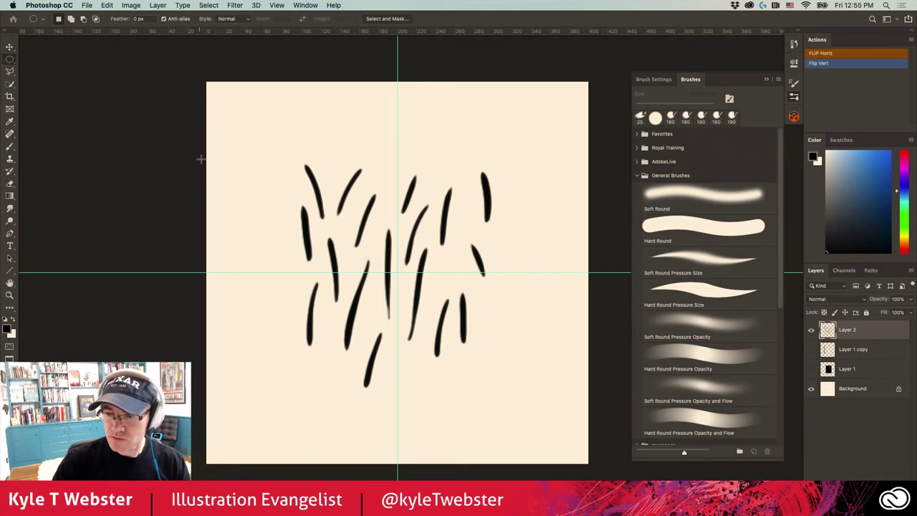
left_click_drag(304, 200, 416, 261)
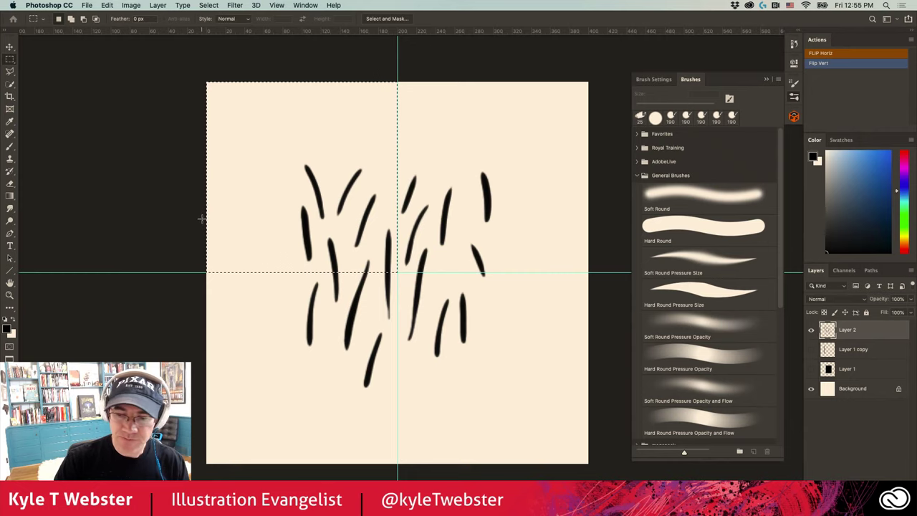
key("super+j")
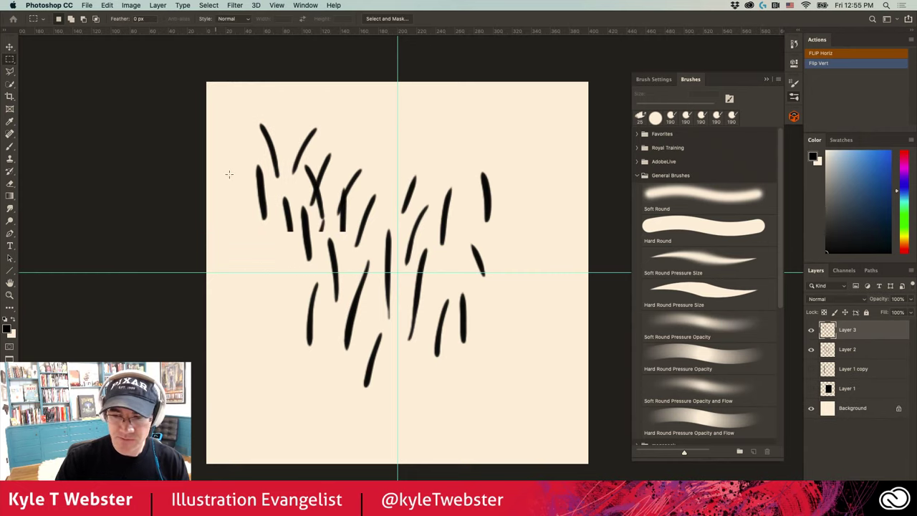
key("v")
mouse_move(281, 172)
left_mouse_down()
mouse_move(312, 174)
mouse_move(454, 311)
mouse_move(513, 398)
mouse_move(505, 392)
left_mouse_up()
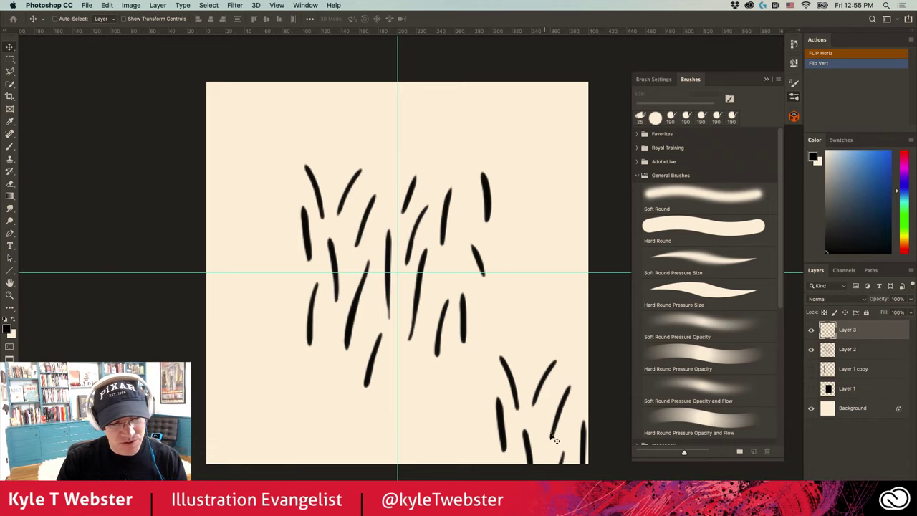
left_click(828, 349)
key("m")
left_click_drag(398, 72, 597, 268)
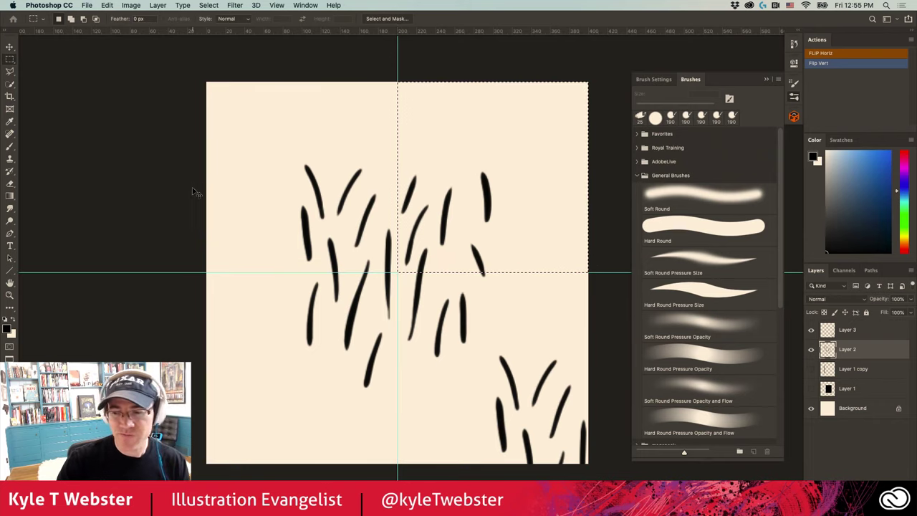
key("super+j")
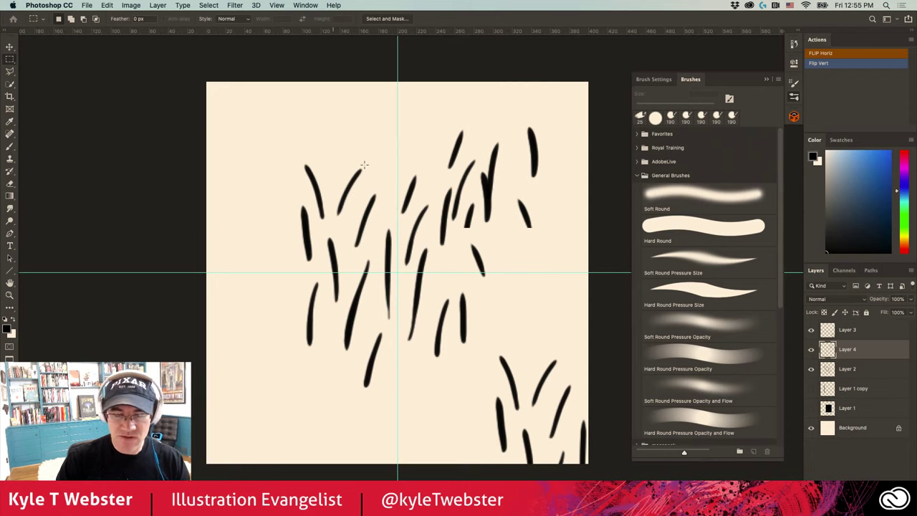
key("v")
left_click_drag(405, 234, 227, 414)
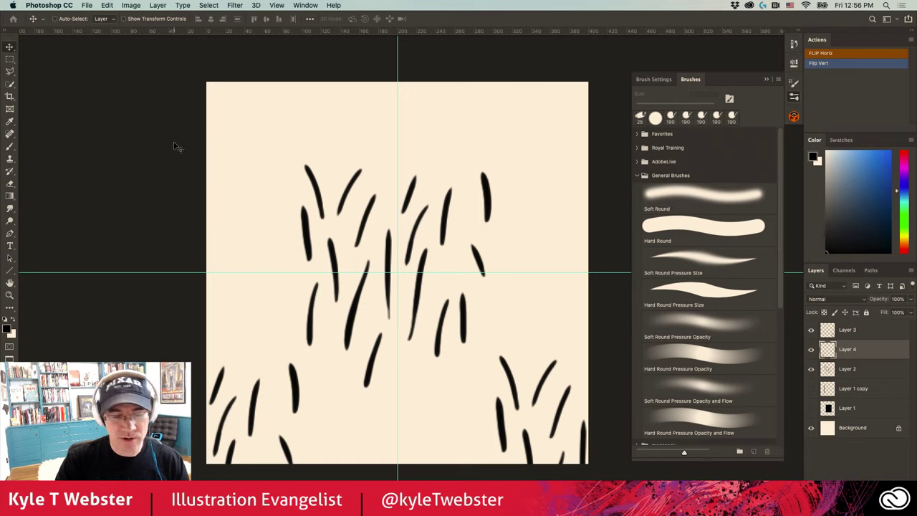
key("super+alt+z")
key("super+alt+z")
key("super+alt+z")
key("super+alt+z")
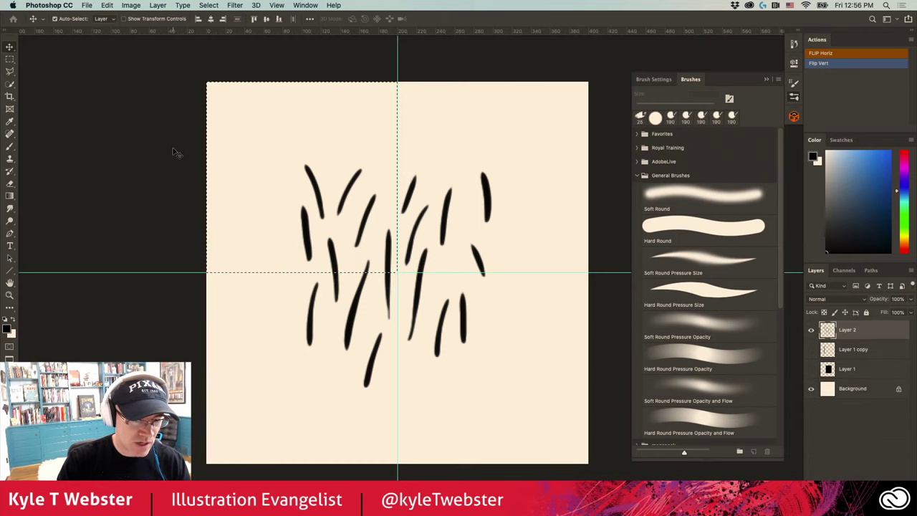
Hide the guides and apply Filter > Other > Offset of 200 px right and 200 px down with Wrap Around
key("super+alt+z")
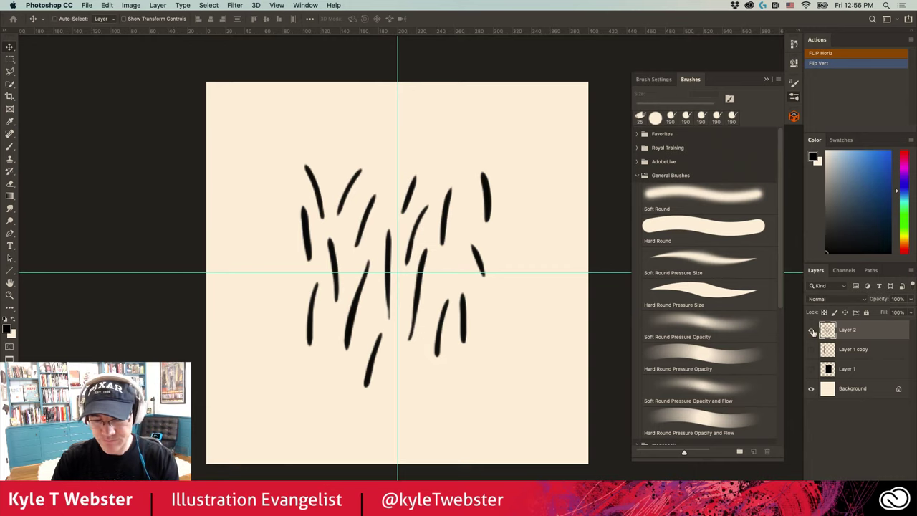
key("super+alt+z")
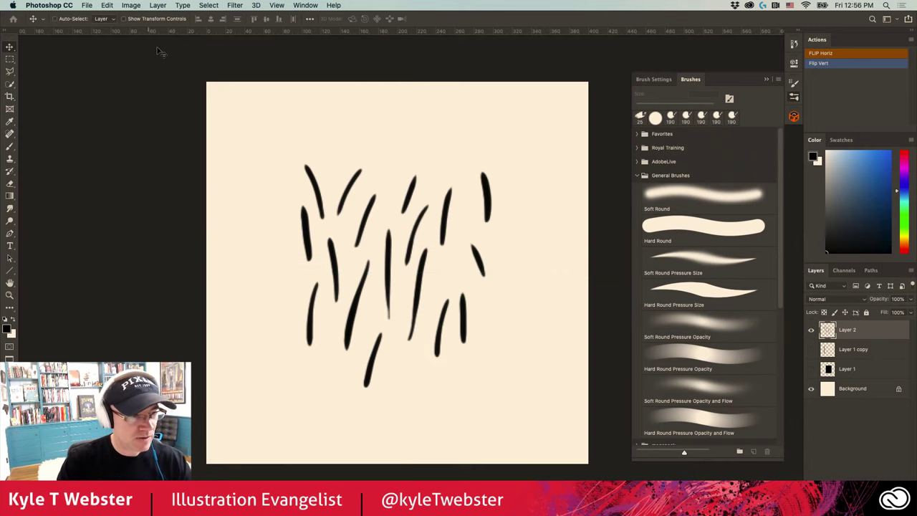
left_click(233, 5)
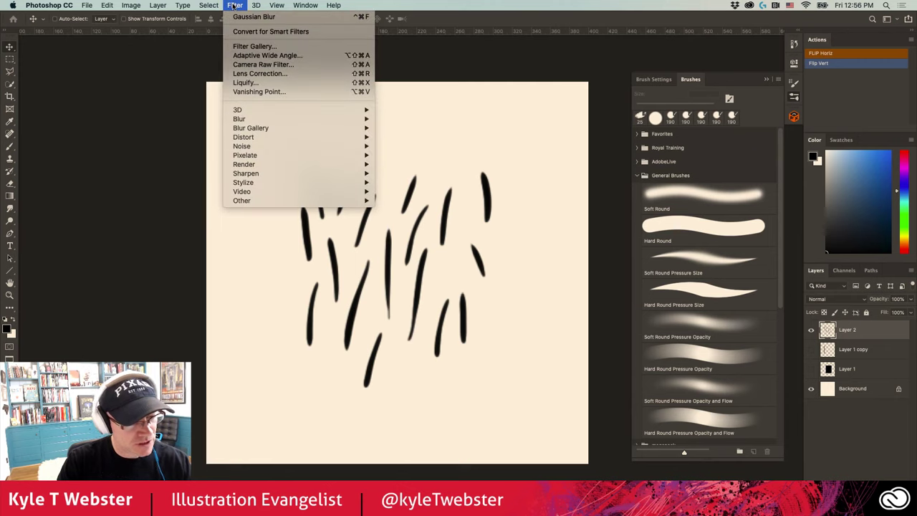
mouse_move(238, 165)
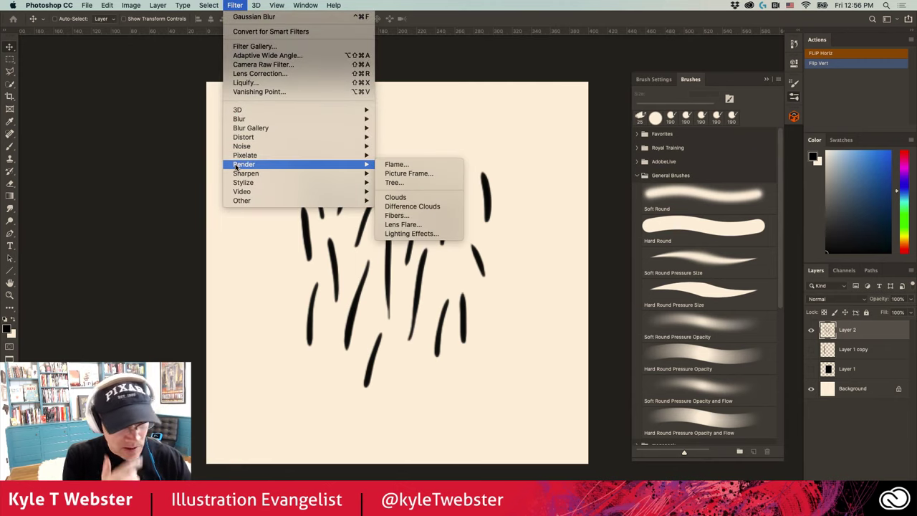
mouse_move(237, 141)
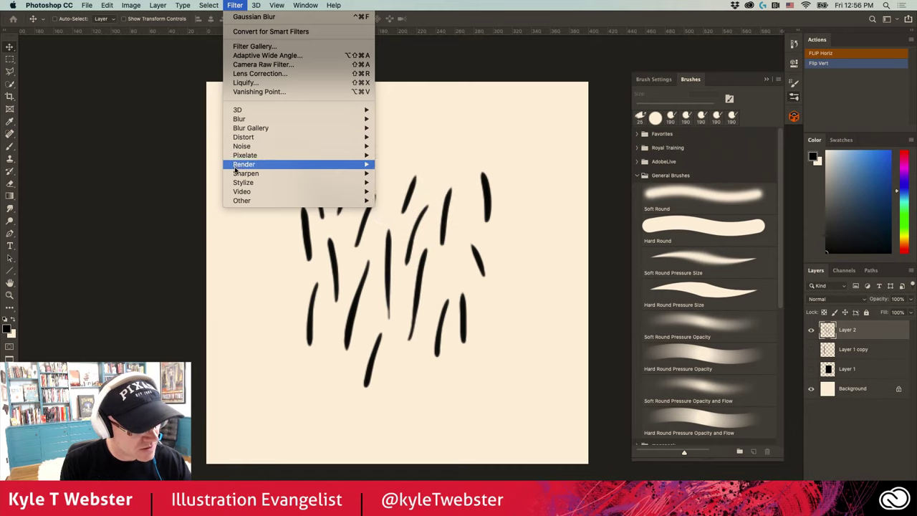
mouse_move(234, 202)
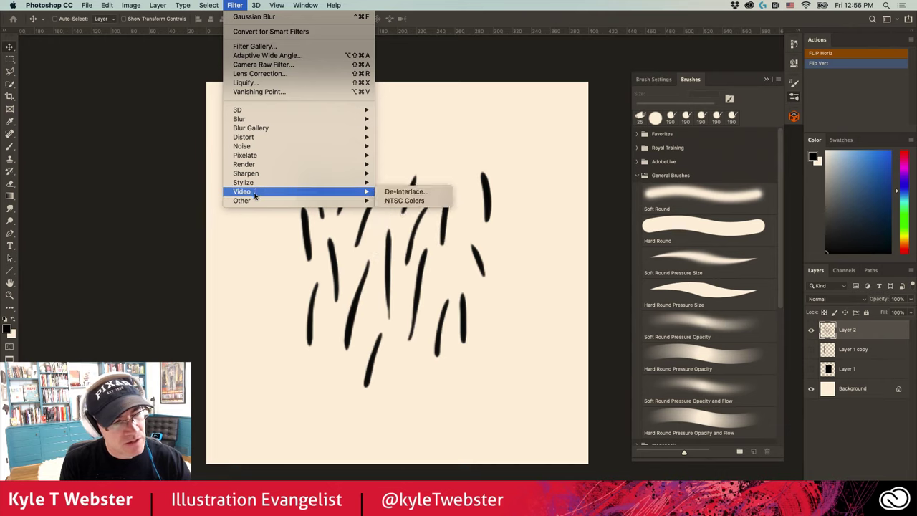
left_click(394, 246)
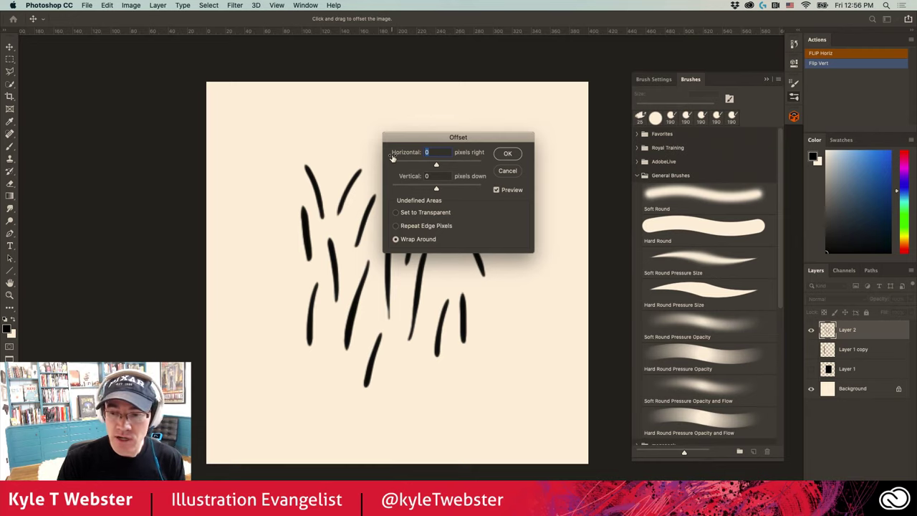
type("2")
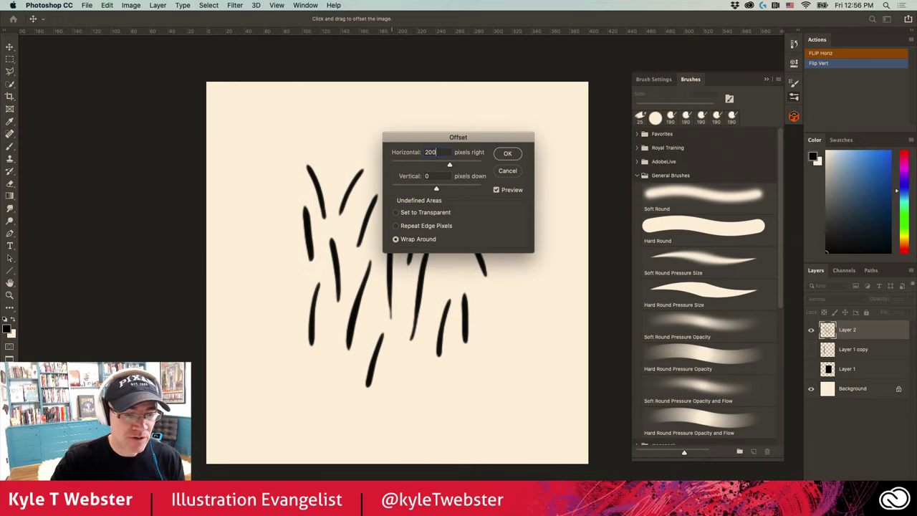
type("00")
key("Tab")
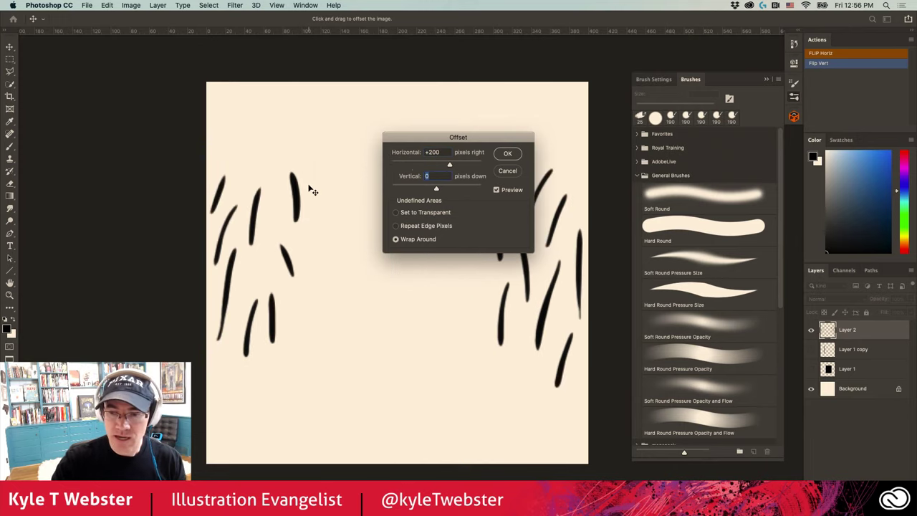
type("200")
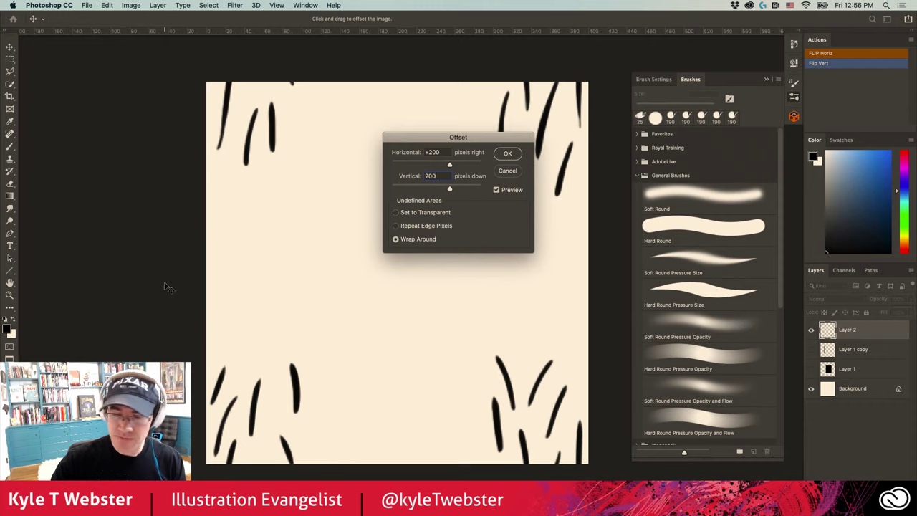
left_click(507, 154)
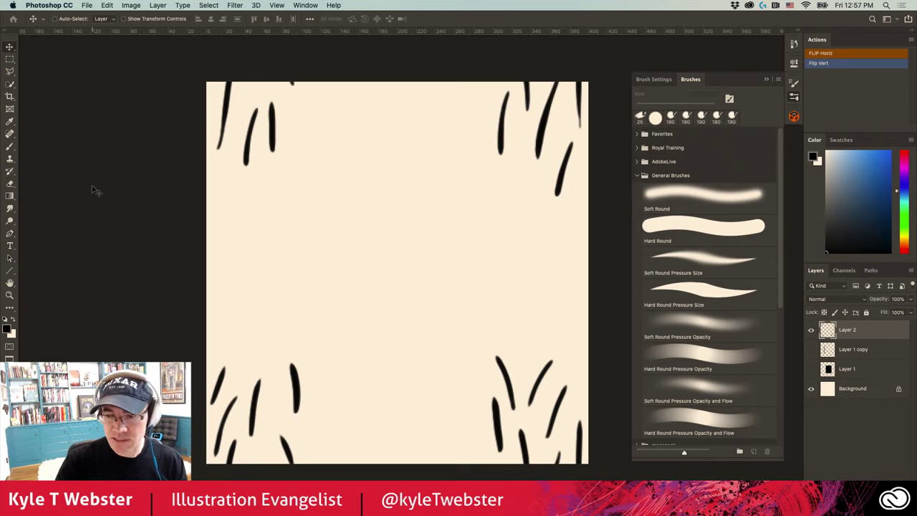
Define the tile as a pattern named 'grass base' and switch to the larger blank document
key("b")
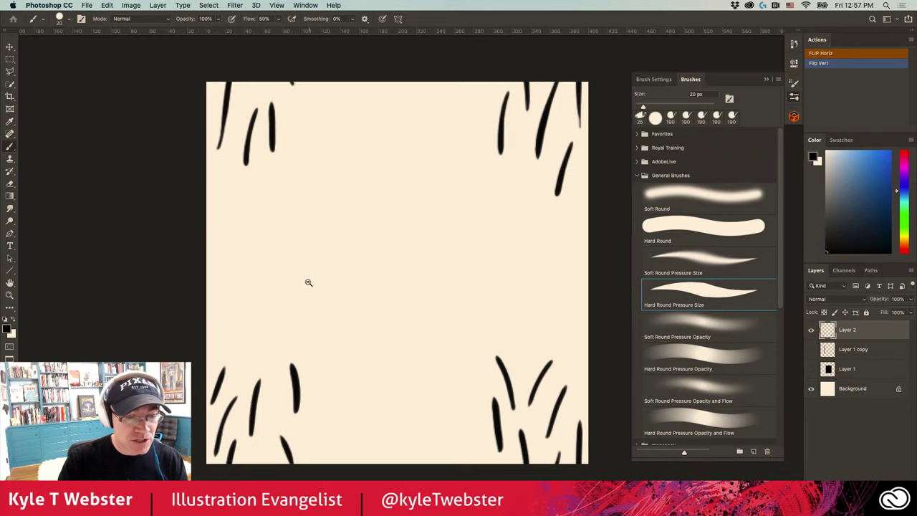
scroll(307, 282, "down", 3)
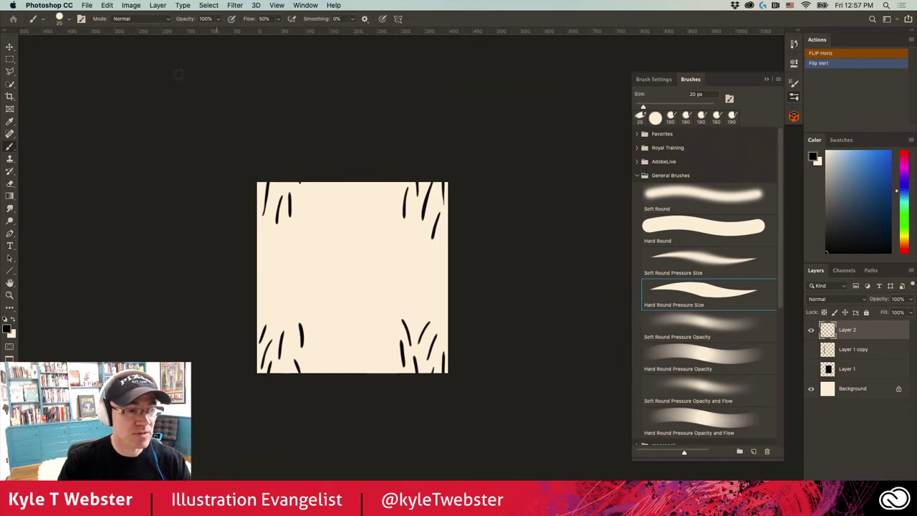
left_click(109, 4)
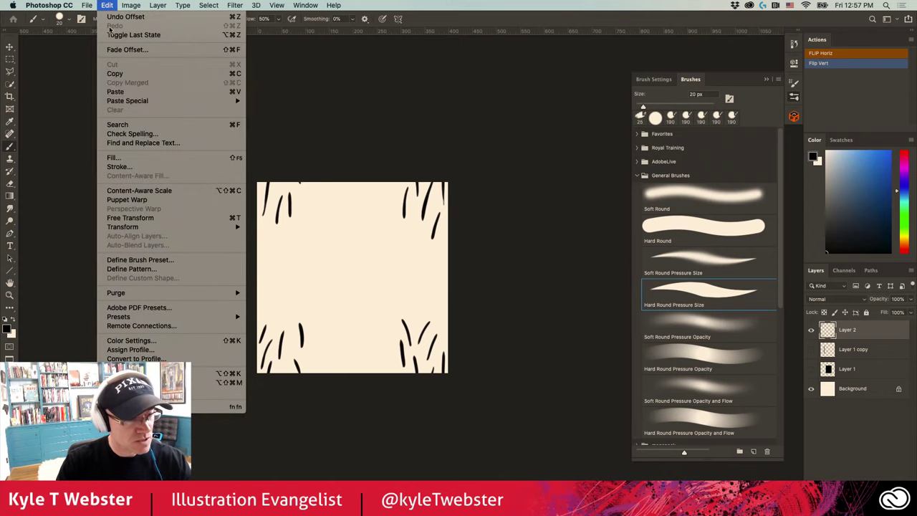
left_click(129, 269)
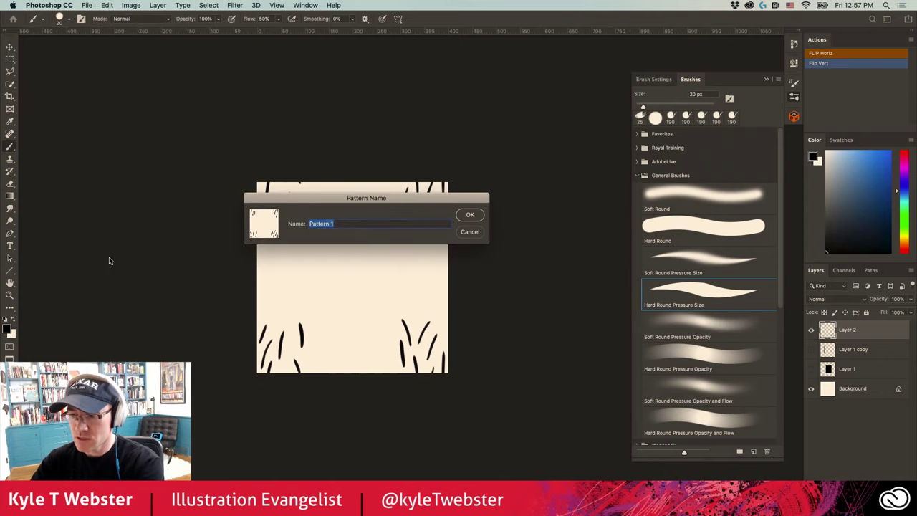
type("grass base")
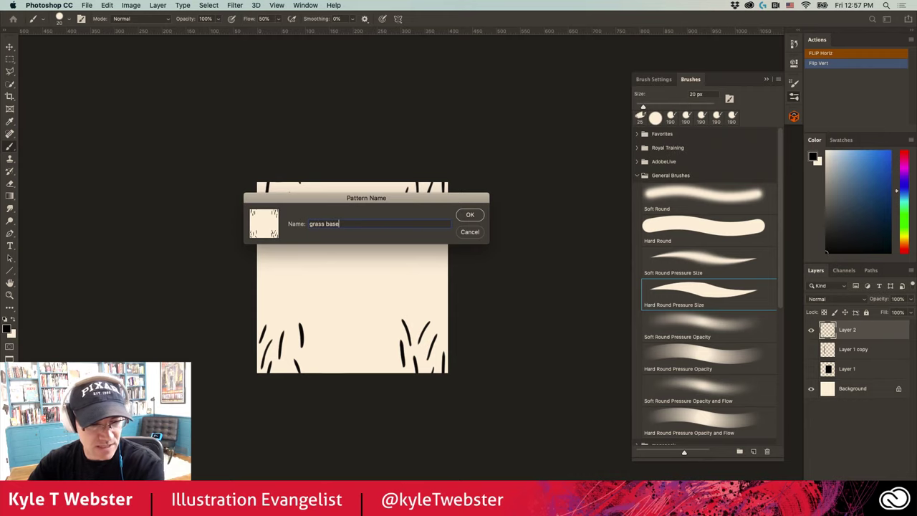
key("Return")
key("ctrl+Tab")
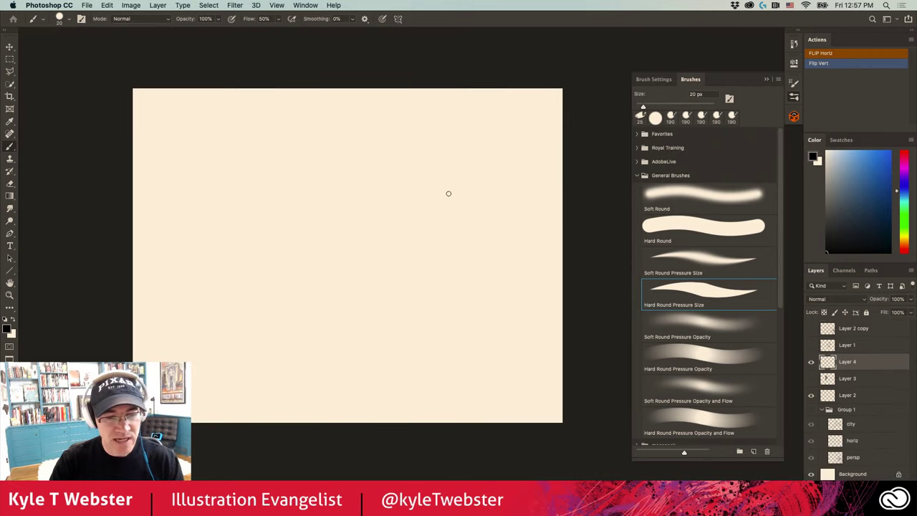
Texture the brush with the grass base pattern at 7% depth and enlarge it to 250 px
left_click(653, 80)
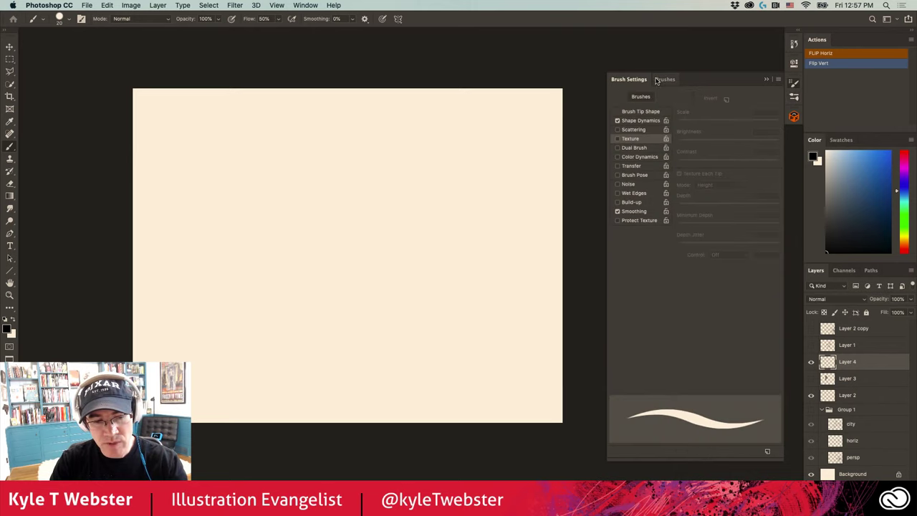
left_click(618, 139)
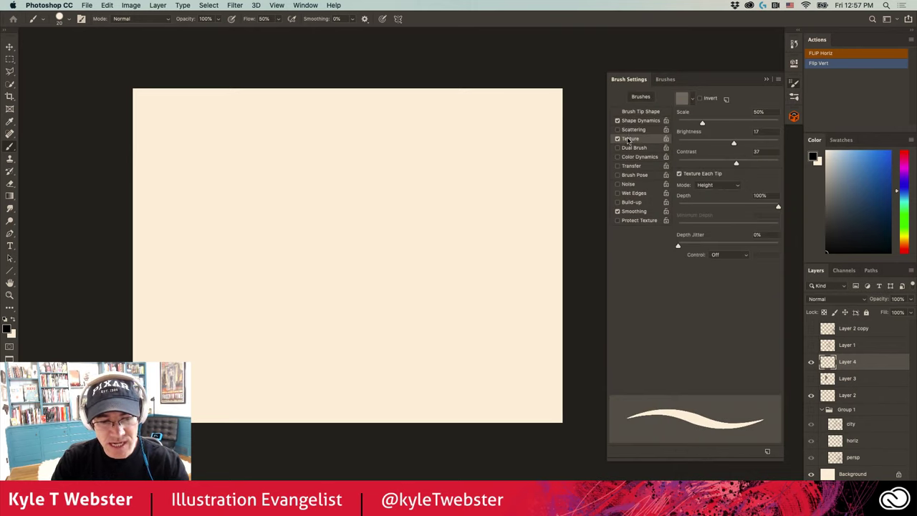
left_click(692, 99)
left_click(682, 165)
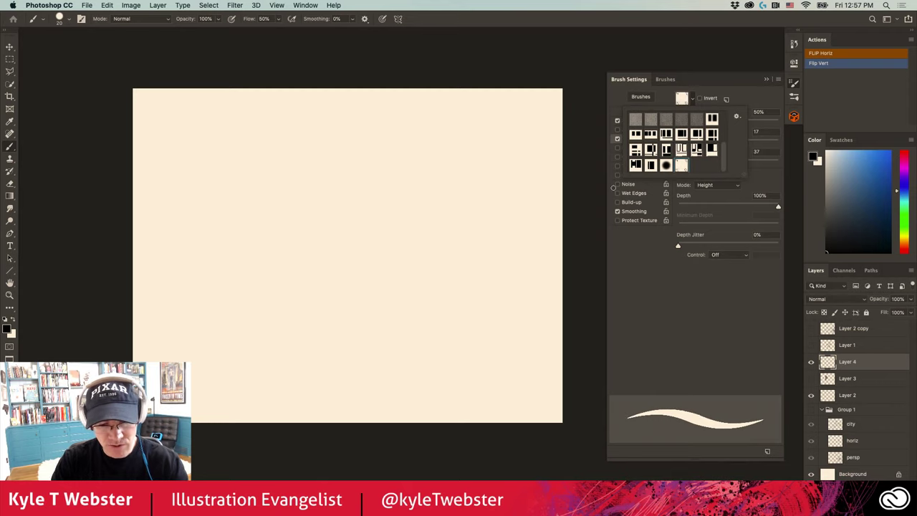
left_click(714, 84)
left_click_drag(701, 206, 685, 207)
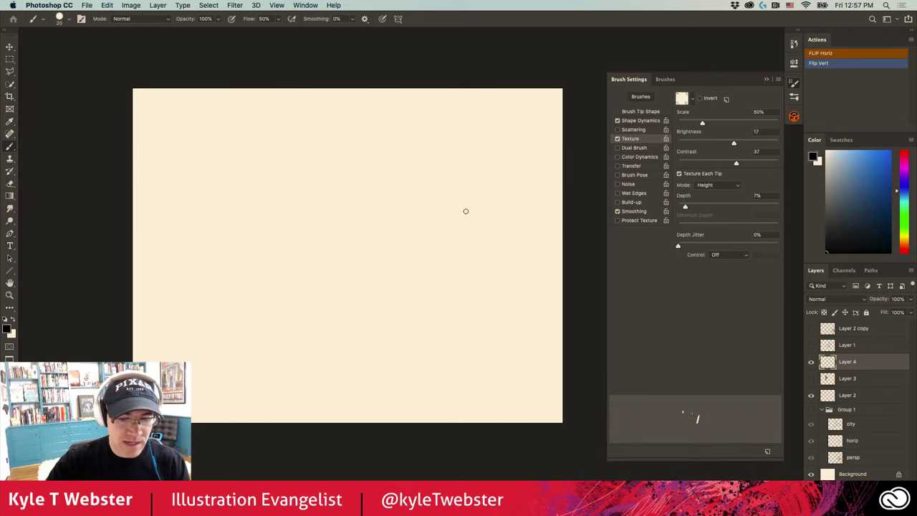
key("bracketright")
key("bracketright")
key("bracketright")
key("bracketright")
key("bracketright")
key("bracketright")
key("bracketright")
key("bracketright")
key("bracketright")
key("bracketright")
key("bracketright")
key("bracketright")
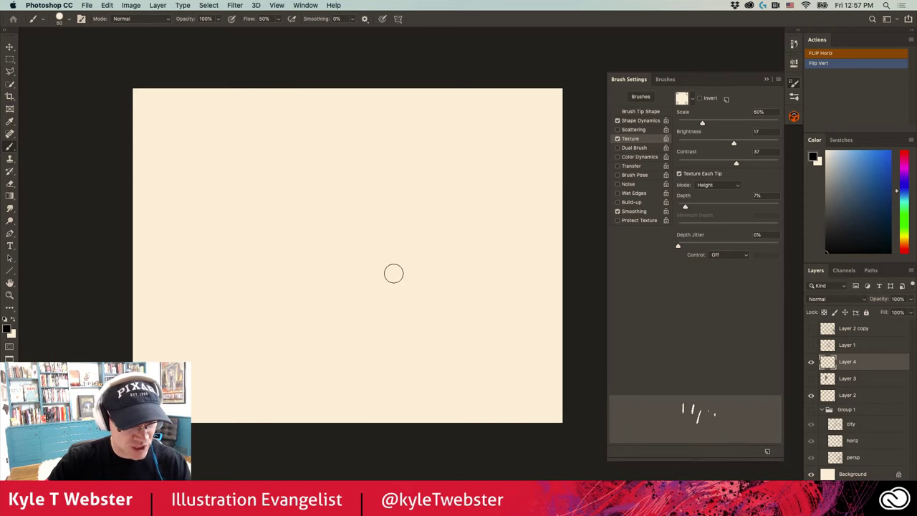
Paint repeating grass tufts across the blank canvas, inspect them zoomed in, then return to the tile
mouse_move(435, 242)
left_mouse_down()
mouse_move(404, 245)
mouse_move(378, 278)
mouse_move(412, 278)
mouse_move(436, 193)
mouse_move(373, 158)
mouse_move(388, 231)
mouse_move(277, 264)
mouse_move(296, 323)
mouse_move(256, 330)
mouse_move(412, 358)
mouse_move(459, 328)
mouse_move(184, 226)
mouse_move(272, 180)
mouse_move(488, 198)
mouse_move(322, 129)
mouse_move(340, 91)
mouse_move(487, 62)
mouse_move(474, 197)
mouse_move(492, 300)
mouse_move(304, 352)
mouse_move(215, 362)
mouse_move(165, 392)
mouse_move(170, 354)
mouse_move(214, 268)
mouse_move(235, 192)
mouse_move(280, 128)
mouse_move(430, 117)
mouse_move(465, 101)
mouse_move(88, 143)
left_mouse_up()
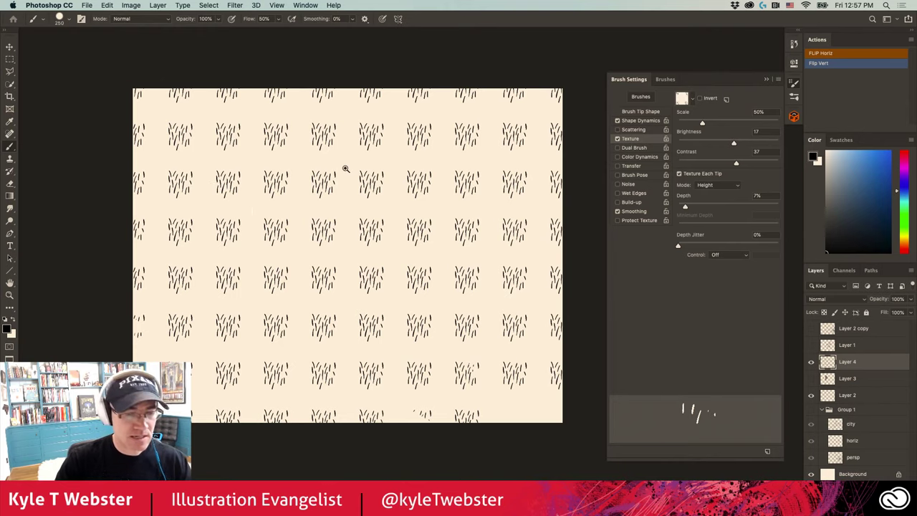
scroll(344, 174, "up", 6)
key("m")
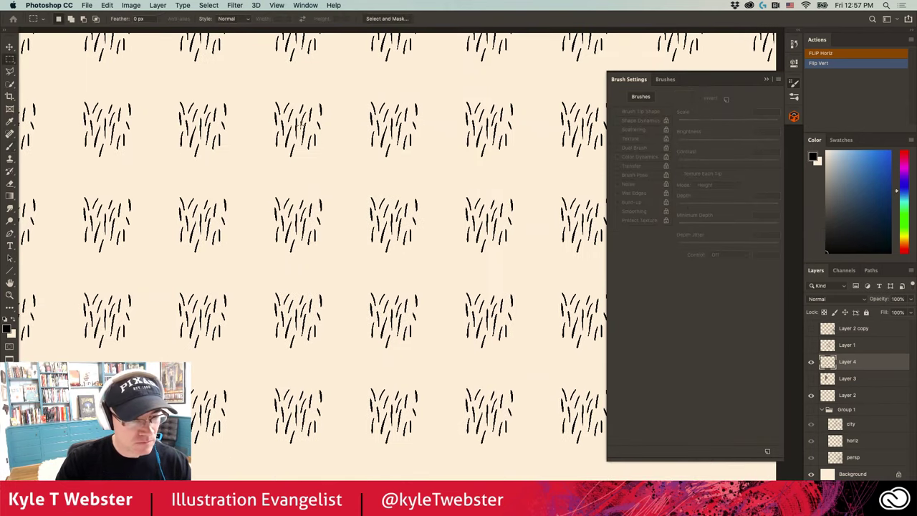
left_click_drag(297, 121, 340, 323)
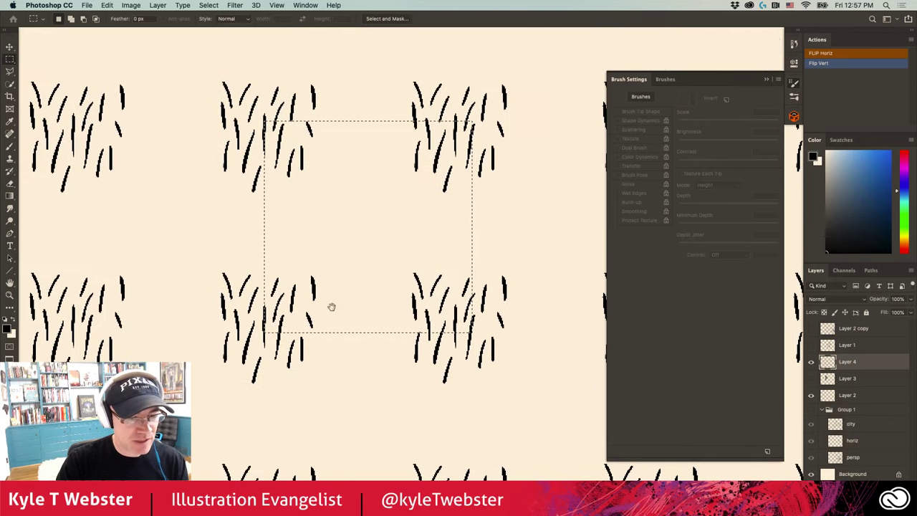
left_click(332, 307, "alt")
left_click(333, 310, "alt")
scroll(294, 272, "down", 3)
left_click_drag(314, 138, 367, 194)
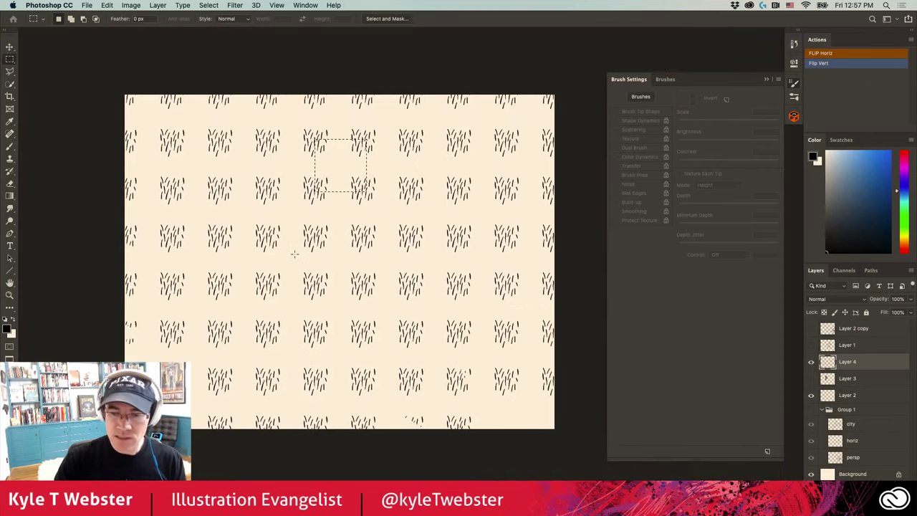
key("ctrl+Tab")
Set the Brush to 25 px with brush texture turned off
key("b")
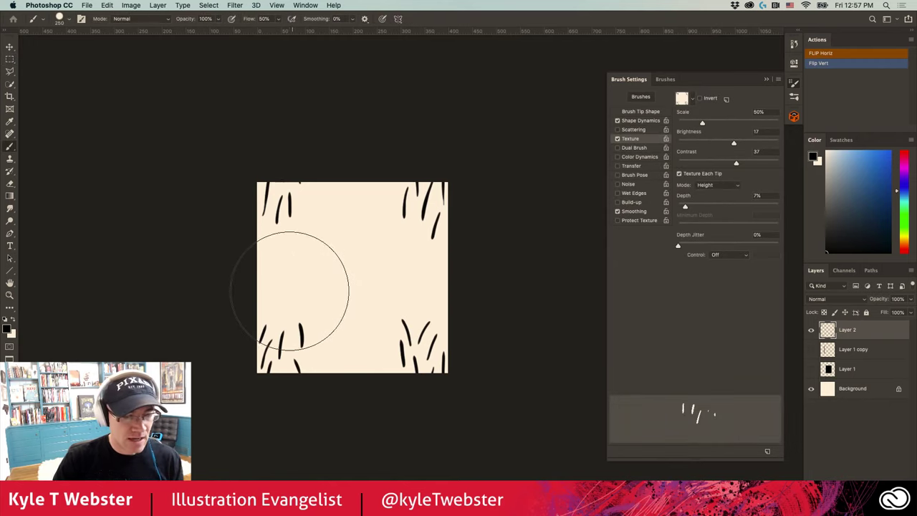
key("bracketleft")
key("bracketleft")
key("bracketleft")
key("bracketleft")
key("bracketleft")
key("bracketleft")
key("bracketleft")
key("bracketleft")
key("bracketleft")
key("bracketleft")
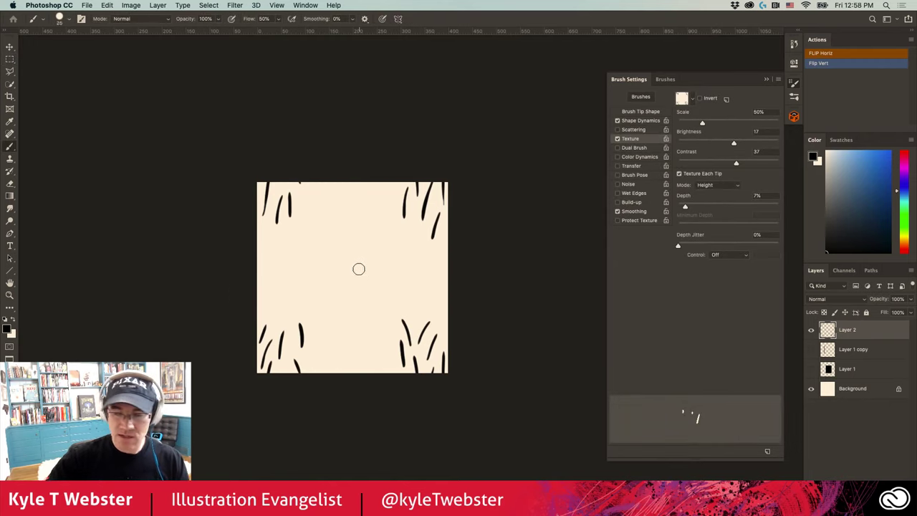
key("bracketleft")
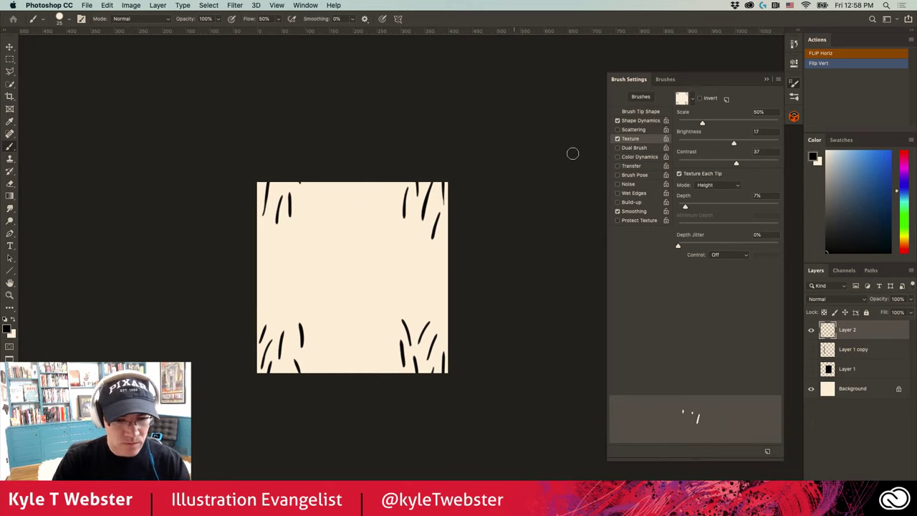
left_click(617, 138)
Paint short hair strokes through the tile's middle, lower half, centre and side edges
mouse_move(404, 265)
left_mouse_down()
mouse_move(378, 303)
mouse_move(374, 332)
mouse_move(349, 340)
left_mouse_up()
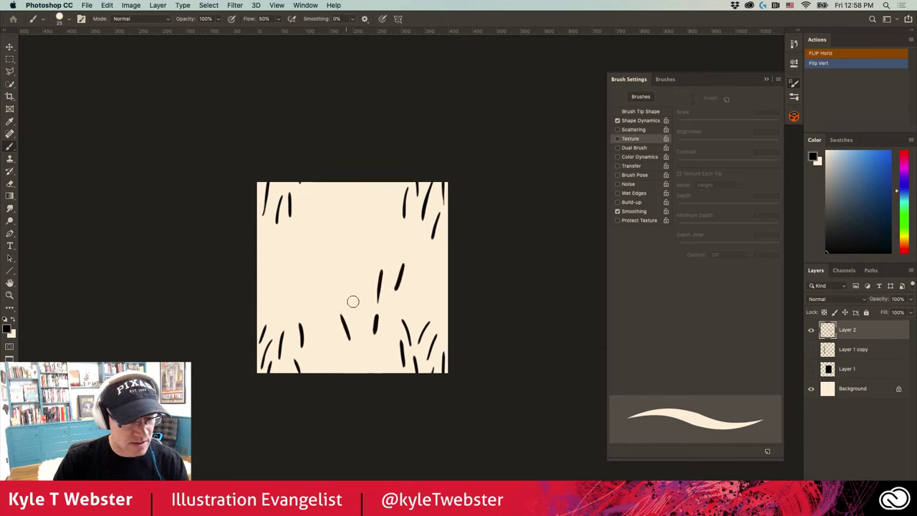
left_click_drag(346, 280, 351, 301)
left_click_drag(311, 269, 316, 290)
left_click_drag(320, 286, 318, 310)
mouse_move(286, 276)
left_mouse_down()
mouse_move(289, 302)
mouse_move(319, 327)
mouse_move(329, 358)
mouse_move(359, 362)
left_mouse_up()
left_click_drag(362, 239, 361, 271)
left_click_drag(328, 247, 337, 267)
left_click_drag(345, 222, 344, 243)
left_click_drag(368, 211, 370, 227)
mouse_move(382, 228)
left_mouse_down()
mouse_move(387, 250)
mouse_move(412, 255)
mouse_move(416, 288)
mouse_move(438, 284)
left_mouse_up()
left_click_drag(437, 258, 434, 279)
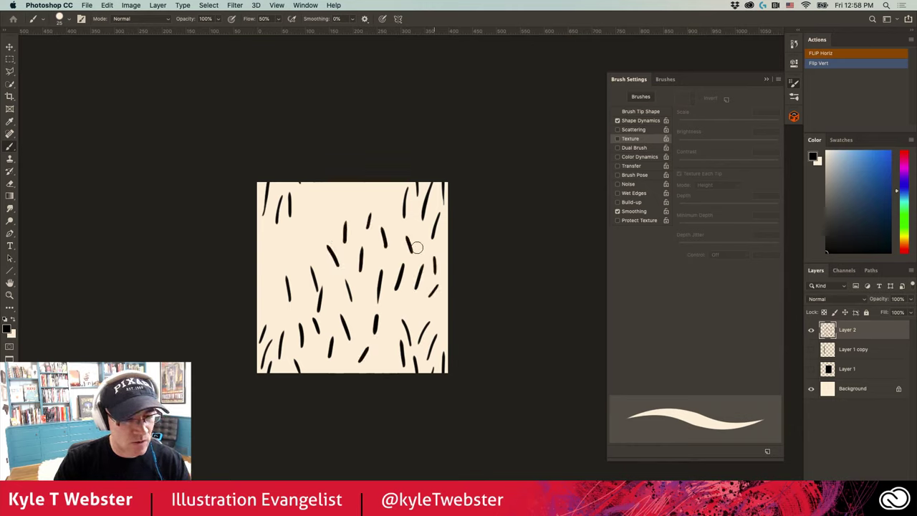
left_click_drag(275, 300, 285, 310)
mouse_move(271, 258)
left_mouse_down()
mouse_move(273, 279)
mouse_move(285, 245)
mouse_move(306, 248)
left_mouse_up()
mouse_move(311, 205)
left_mouse_down()
mouse_move(316, 218)
mouse_move(342, 212)
left_mouse_up()
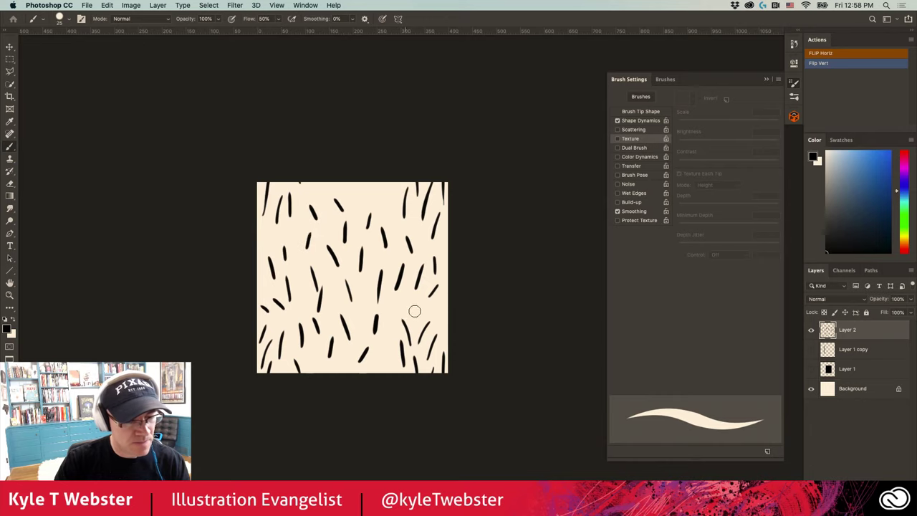
mouse_move(415, 311)
left_mouse_down()
mouse_move(385, 344)
mouse_move(350, 343)
mouse_move(334, 369)
left_mouse_up()
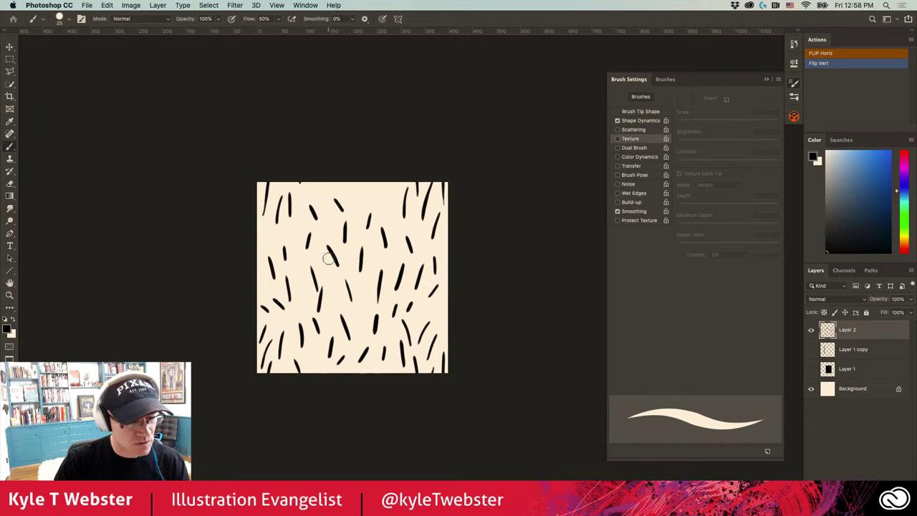
Add more short grass strokes to the remaining gaps at the top, left and upper right
mouse_move(355, 201)
left_mouse_down()
mouse_move(358, 217)
mouse_move(386, 214)
left_mouse_up()
left_click_drag(372, 278, 358, 318)
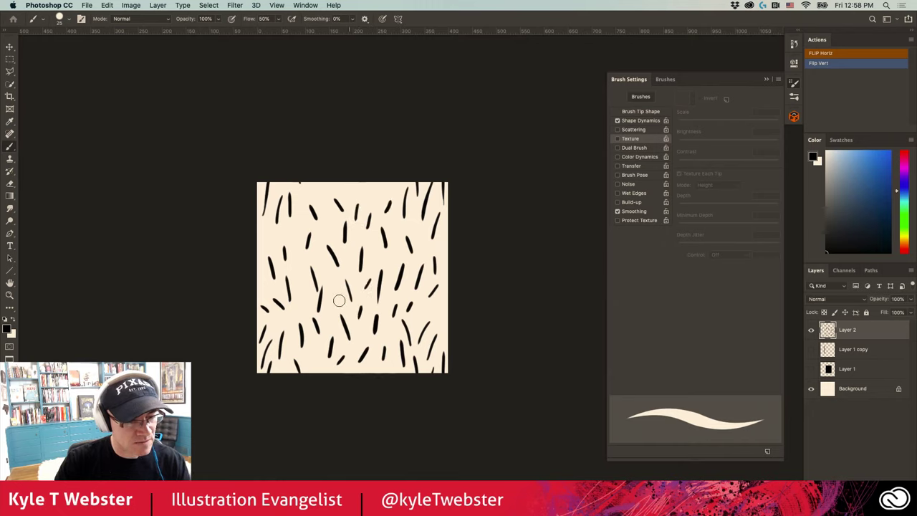
left_click_drag(328, 256, 301, 306)
mouse_move(294, 272)
left_mouse_down()
mouse_move(288, 284)
mouse_move(294, 267)
left_mouse_up()
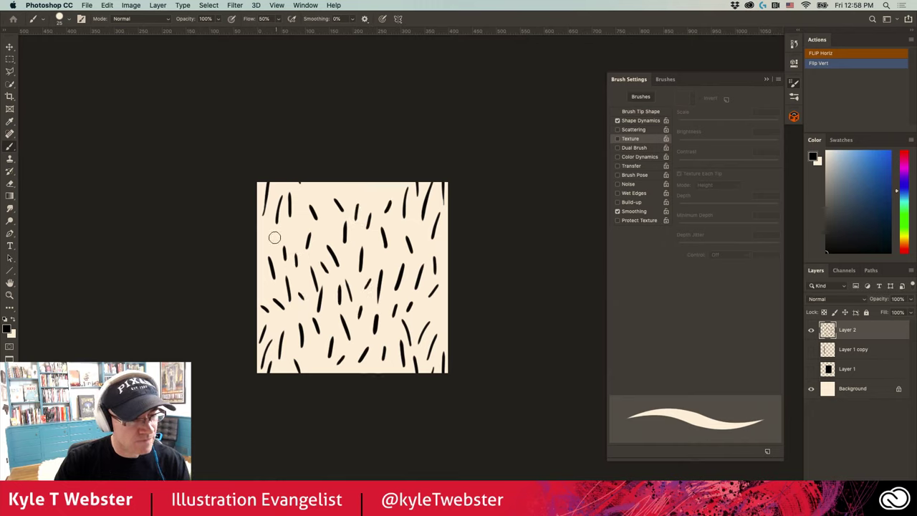
left_click_drag(275, 232, 270, 247)
left_click_drag(335, 209, 328, 226)
mouse_move(353, 184)
left_mouse_down()
mouse_move(349, 202)
mouse_move(366, 210)
mouse_move(392, 249)
left_mouse_up()
mouse_move(420, 214)
left_mouse_down()
mouse_move(413, 238)
mouse_move(423, 262)
left_mouse_up()
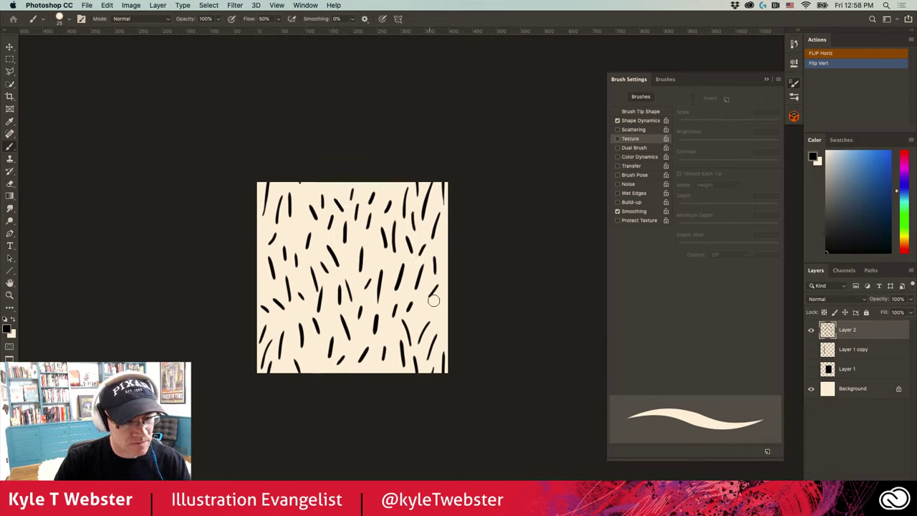
left_click_drag(290, 228, 296, 239)
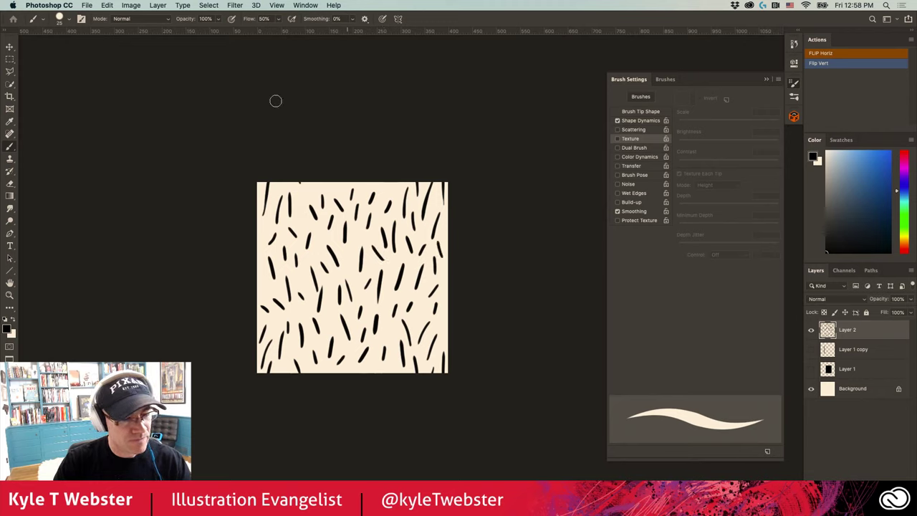
Save the tile as the pattern 'grass 2' and delete the old fill from the canvas
left_click(107, 5)
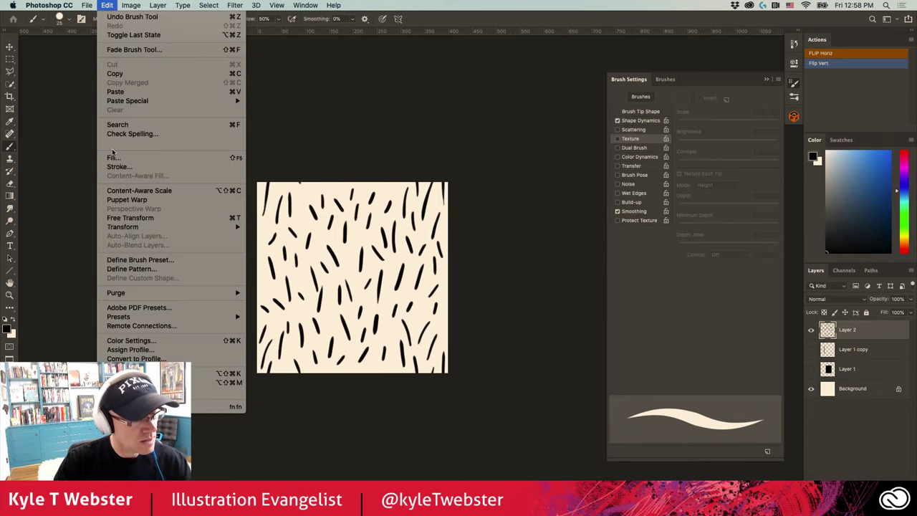
left_click(115, 270)
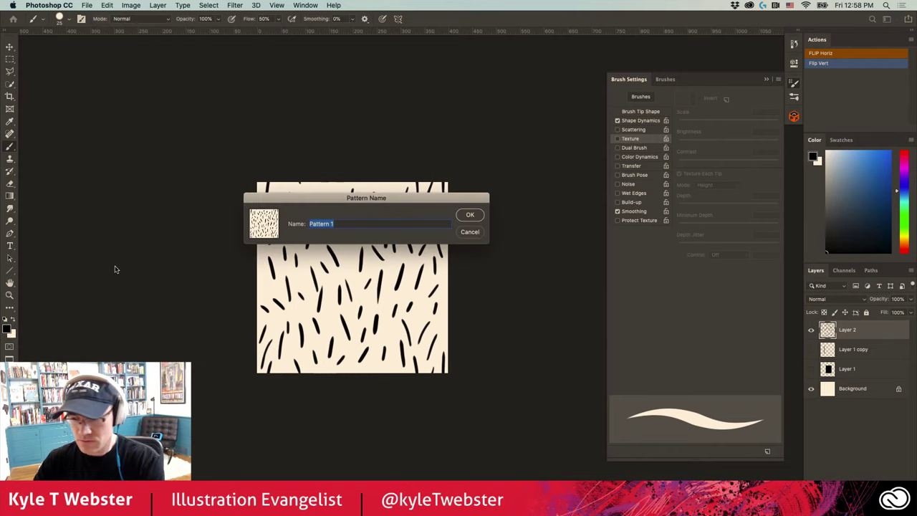
type("grass 2")
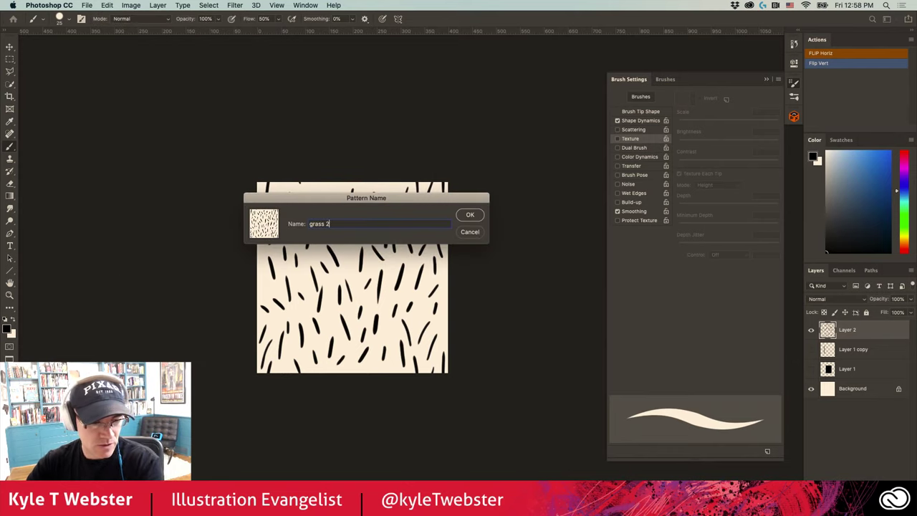
key("Return")
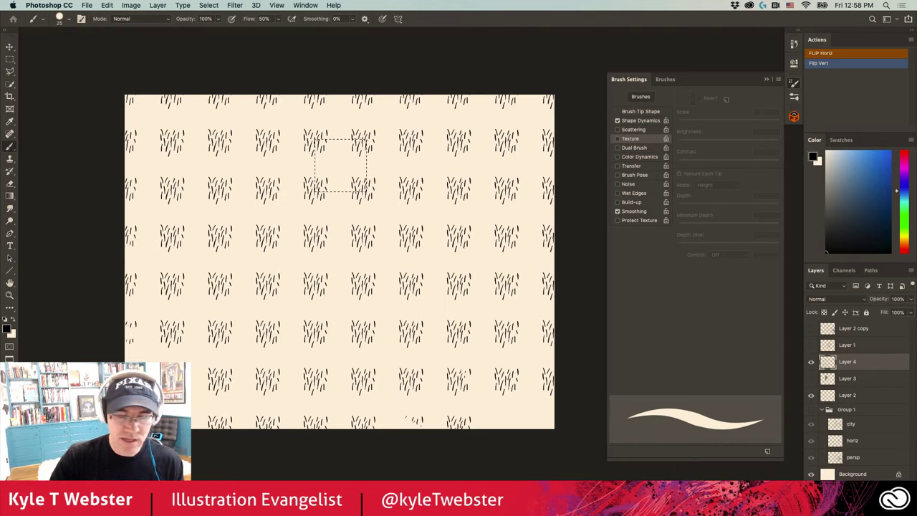
key("super+a")
key("Delete")
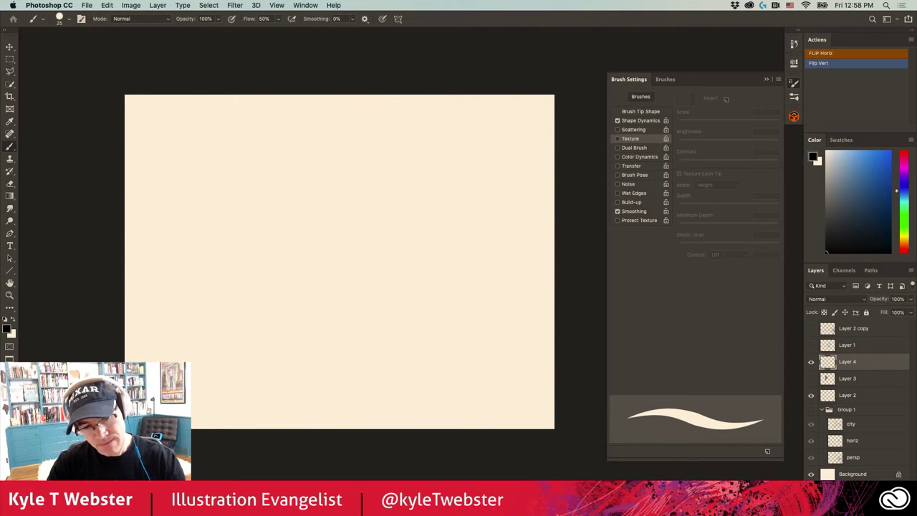
Texture the brush with the new grass 2 pattern and enlarge it to 200
left_click(618, 138)
left_click(691, 101)
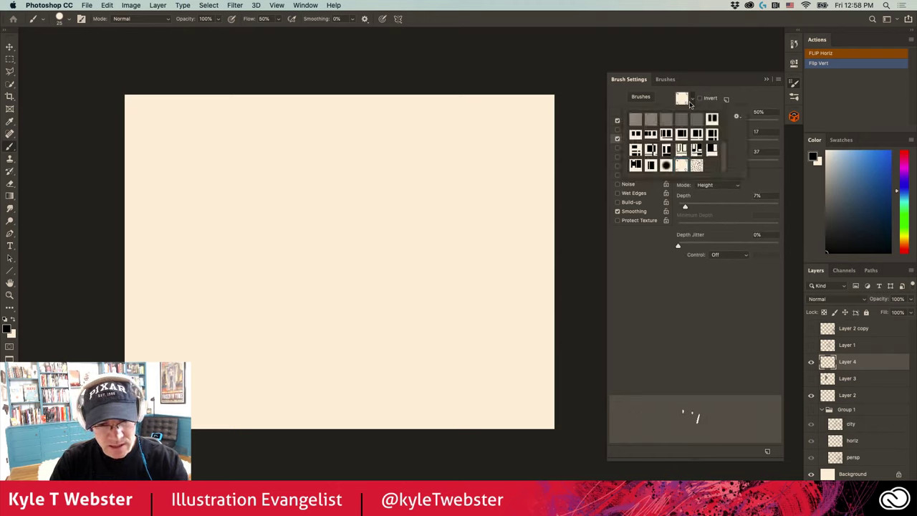
left_click(697, 165)
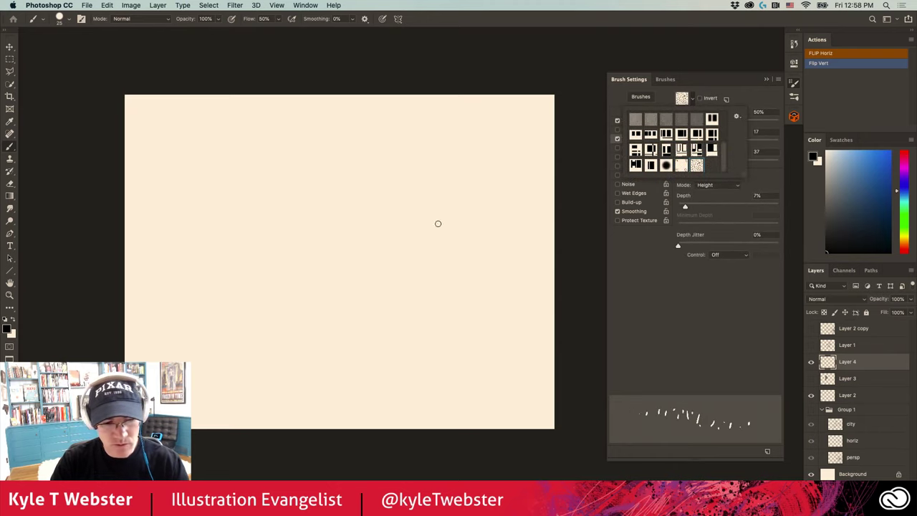
left_click(424, 229)
key("bracketright")
key("bracketright")
key("bracketright")
key("bracketright")
key("bracketright")
key("bracketright")
key("bracketright")
key("bracketright")
key("bracketright")
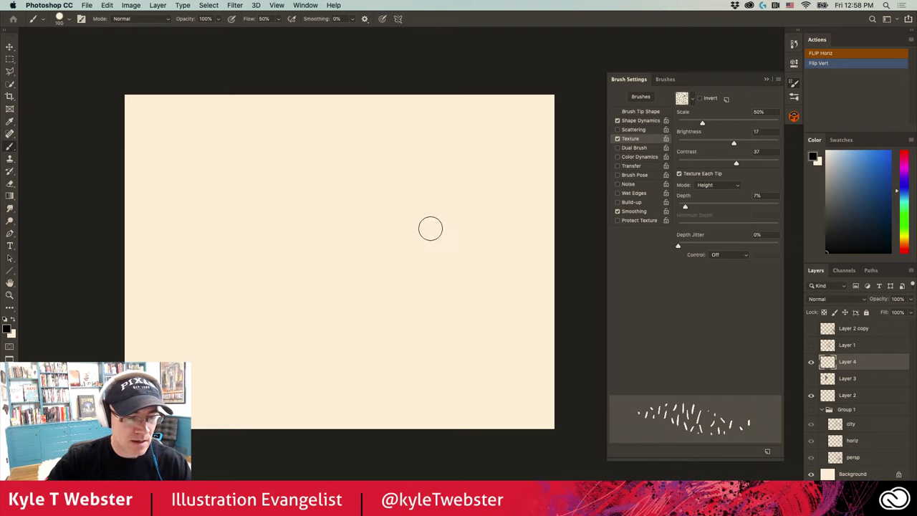
Test a grass-textured stroke across the canvas, then erase it and deselect
mouse_move(446, 216)
left_mouse_down()
mouse_move(406, 188)
mouse_move(436, 305)
mouse_move(394, 216)
mouse_move(409, 147)
mouse_move(329, 191)
mouse_move(275, 260)
mouse_move(174, 225)
mouse_move(260, 153)
mouse_move(265, 118)
mouse_move(249, 179)
mouse_move(345, 321)
mouse_move(141, 327)
mouse_move(229, 408)
mouse_move(255, 307)
mouse_move(332, 156)
mouse_move(429, 100)
mouse_move(547, 195)
mouse_move(536, 333)
mouse_move(510, 369)
mouse_move(448, 344)
mouse_move(358, 409)
mouse_move(125, 278)
left_mouse_up()
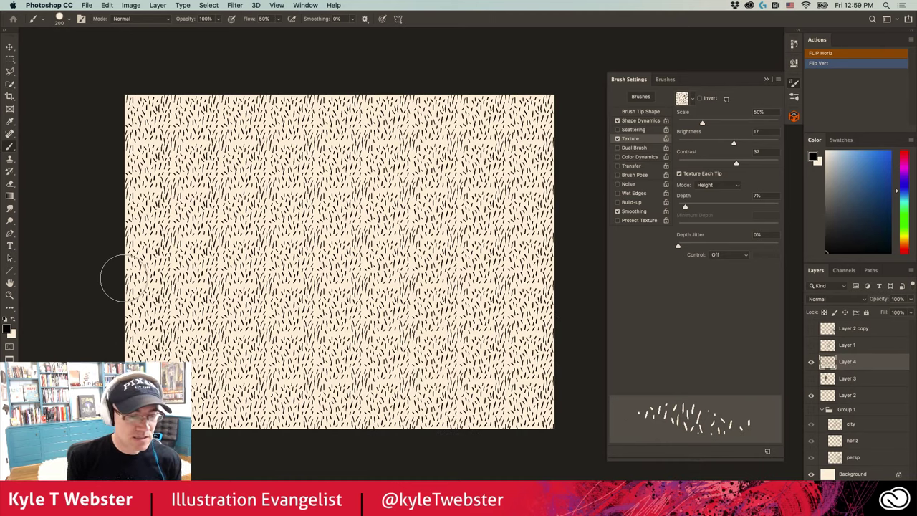
key("super+a")
key("BackSpace")
key("super+d")
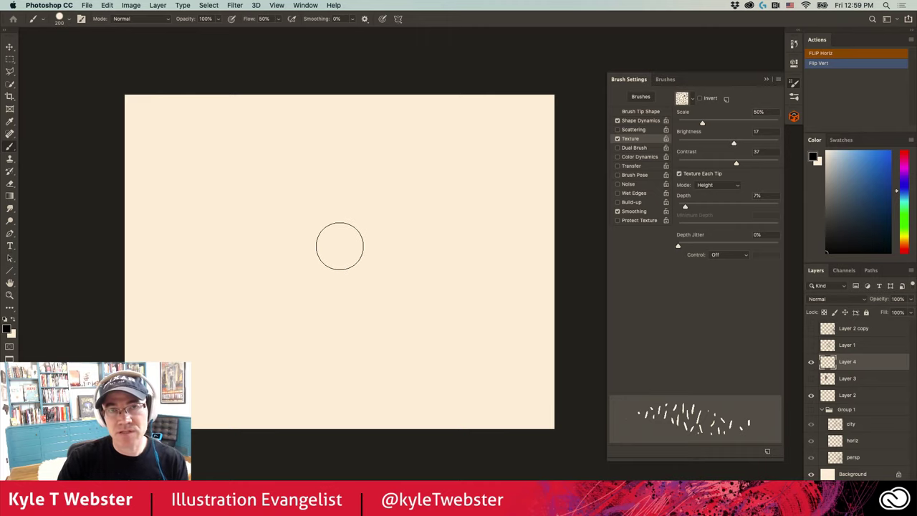
Browse Filter > Other without applying, collapse Brush Settings, and open the FX Box panel
left_click(234, 5)
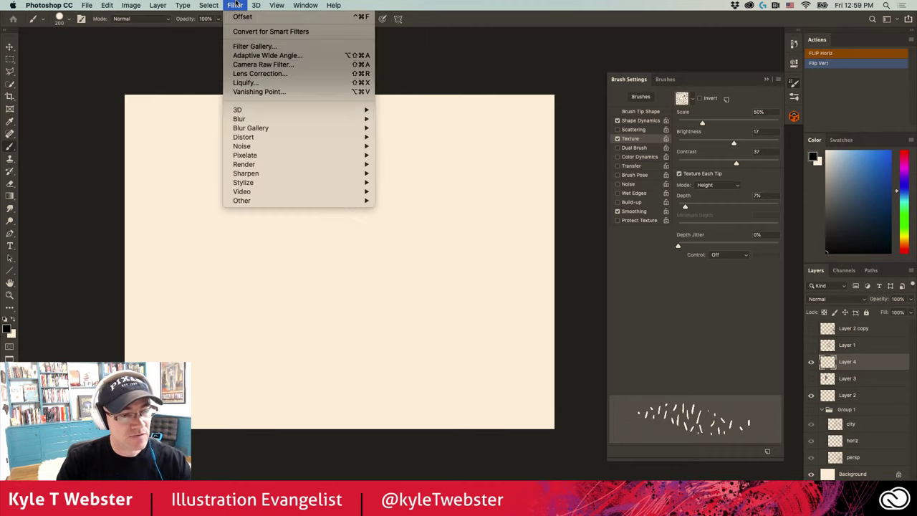
mouse_move(334, 206)
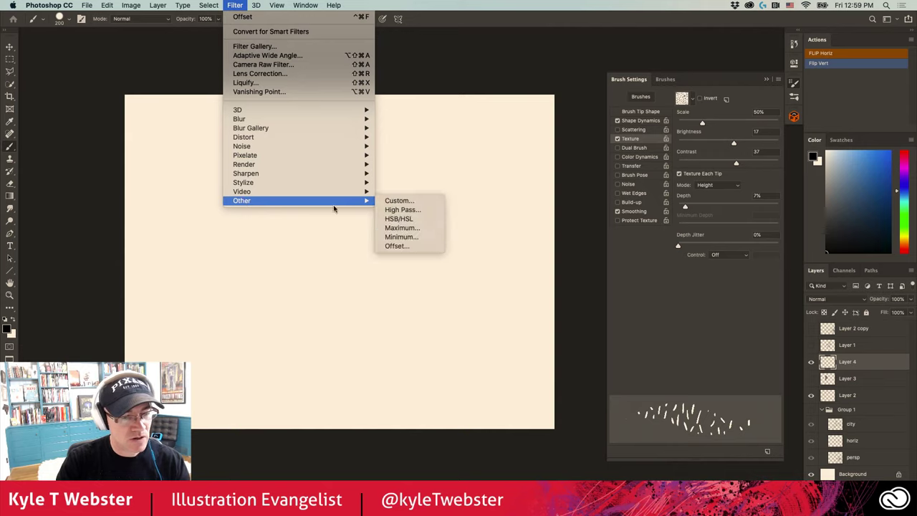
left_click(235, 5)
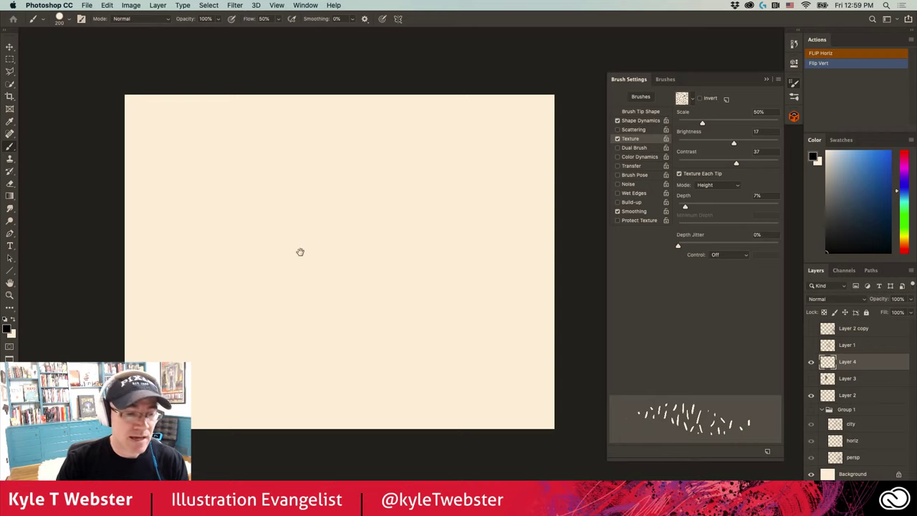
scroll(330, 268, "left", 2)
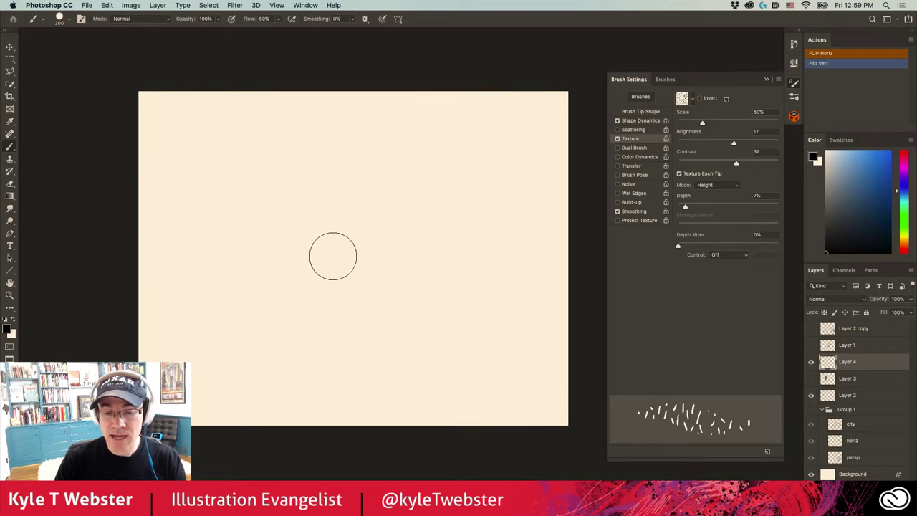
left_click(767, 79)
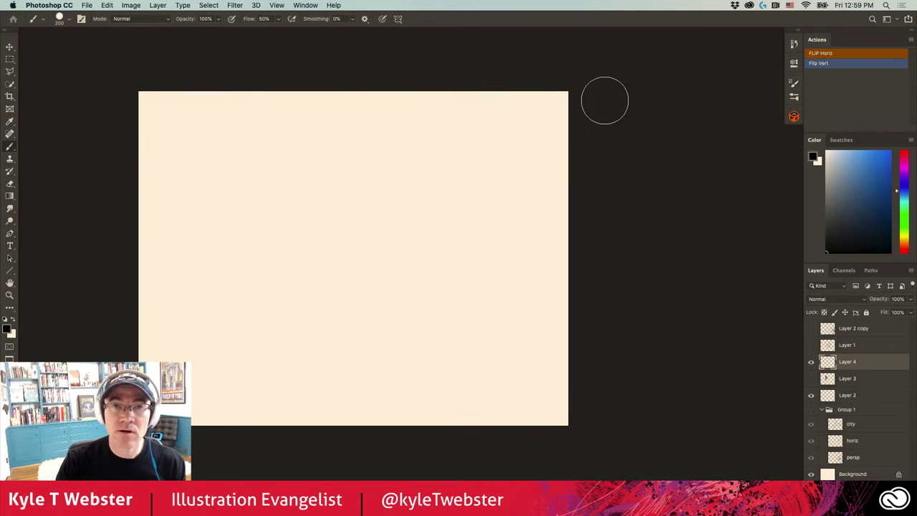
scroll(389, 252, "up", 1)
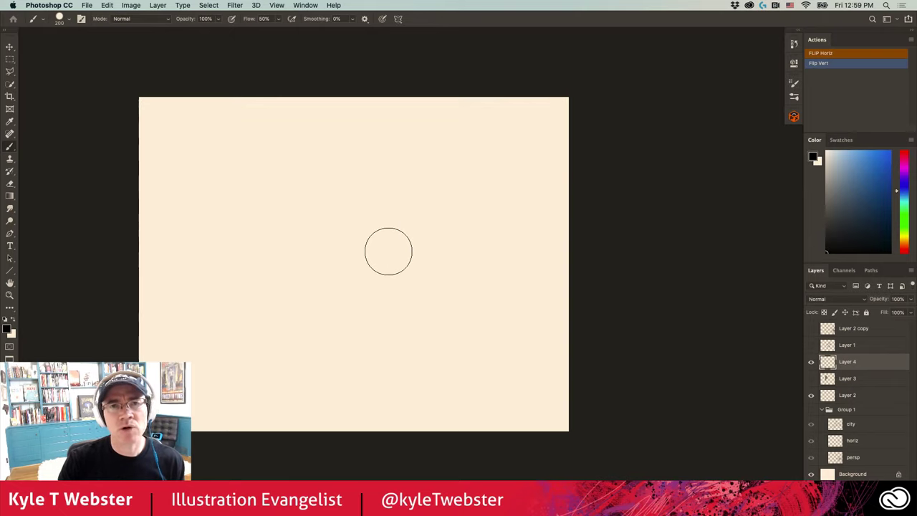
left_click(794, 116)
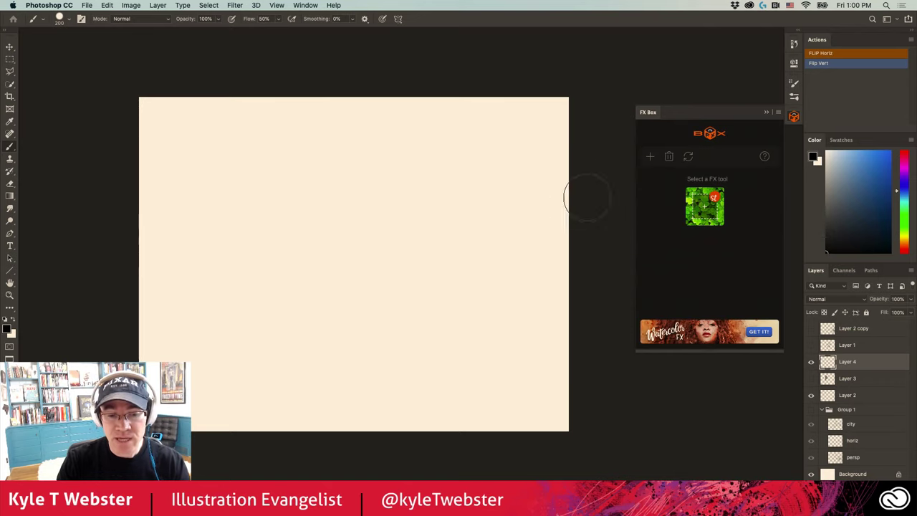
Preview FX Box's Free Seamless Texture tool, close the panel, and zoom out on the blank canvas
left_click(701, 205)
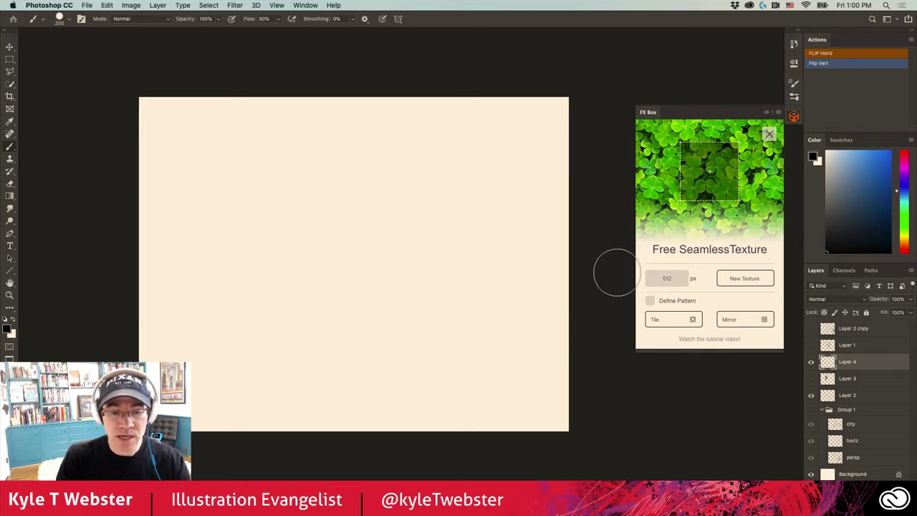
left_click(766, 112)
left_click_drag(426, 283, 444, 293)
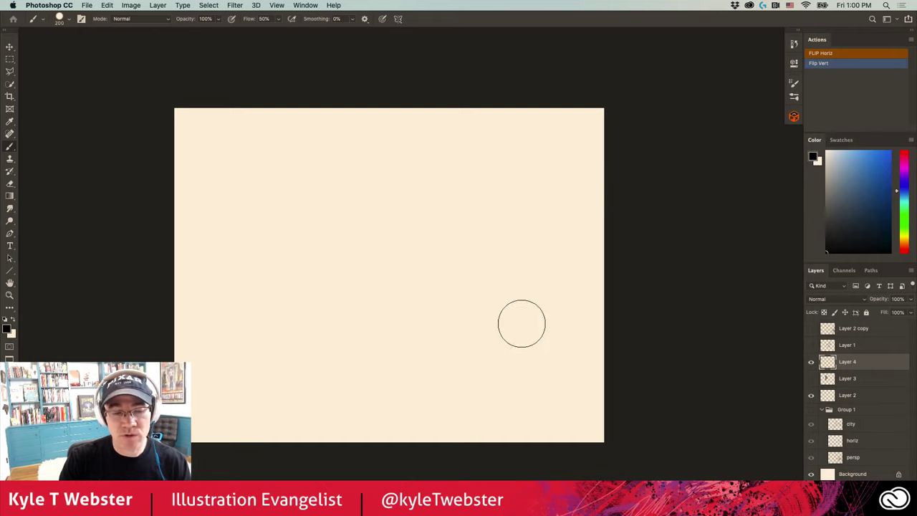
left_click_drag(361, 309, 382, 310)
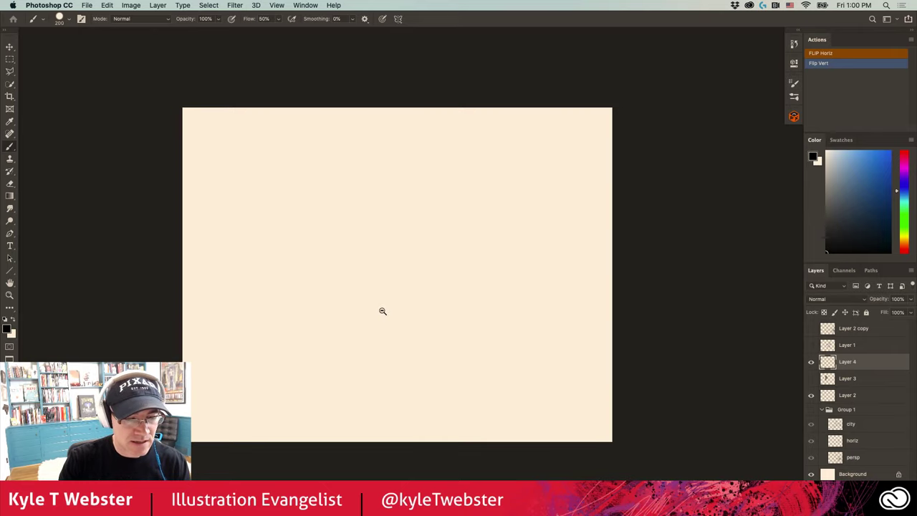
key("super+minus")
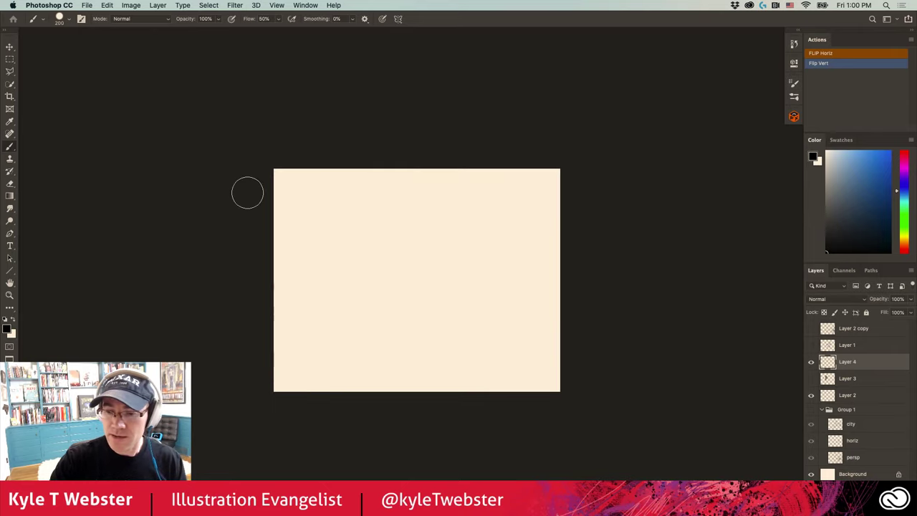
key("ctrl+Tab")
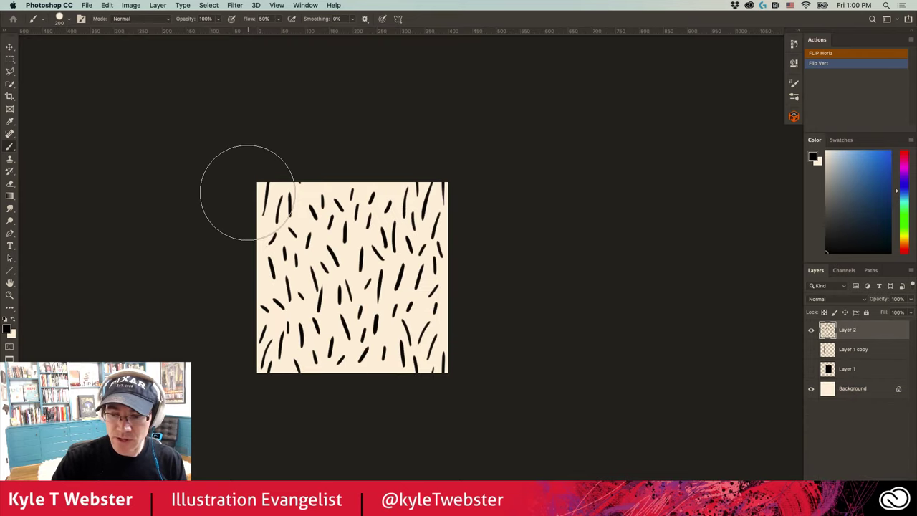
key("ctrl+Tab")
key("ctrl+Tab")
key("ctrl+Tab")
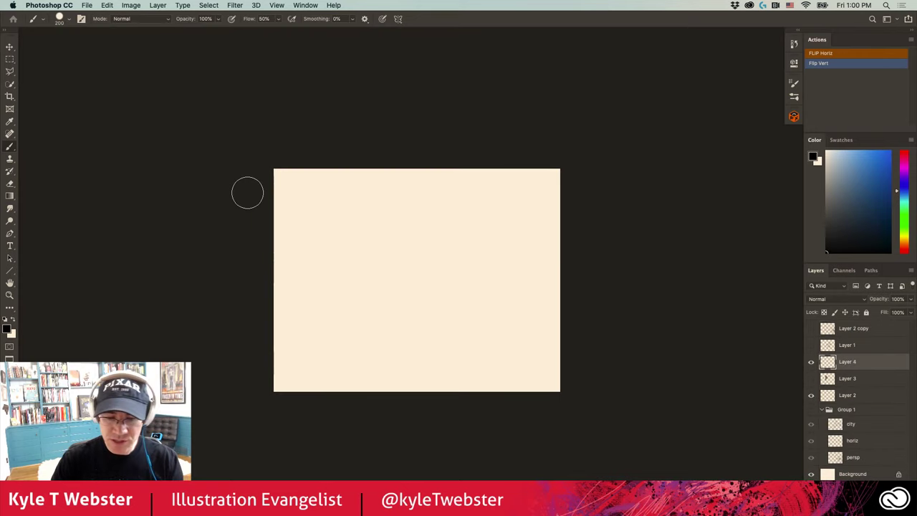
Hide Layers 2 and 4, collapse Group 1, select visible Layer 1, and brush grass under the explorer
left_click_drag(812, 395, 813, 367)
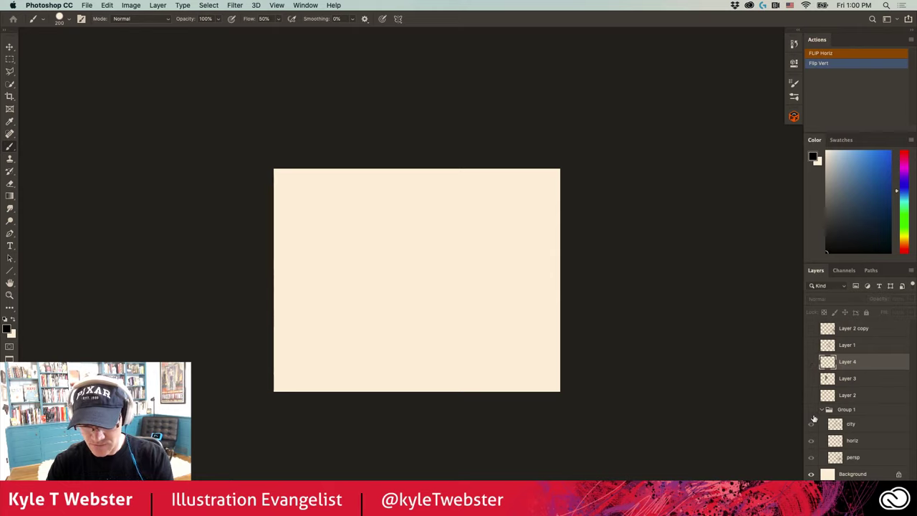
left_click(822, 409)
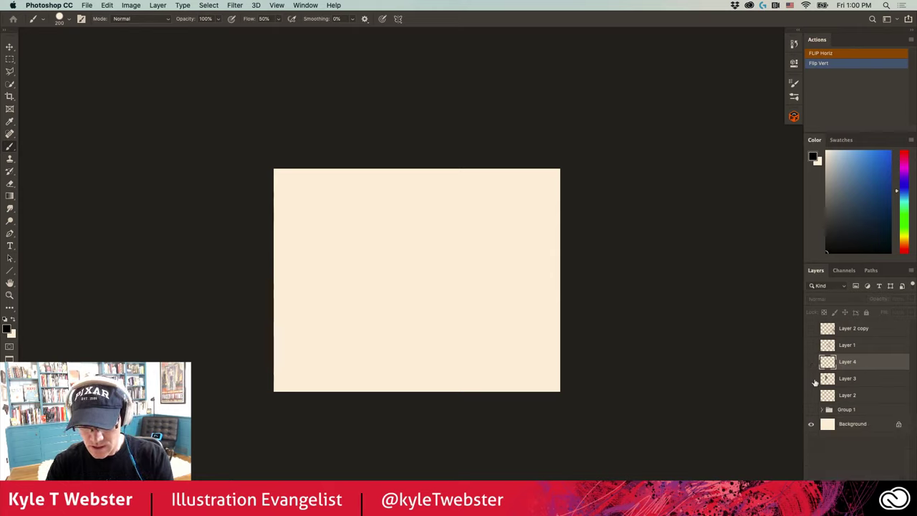
left_click(812, 379)
left_click(811, 378)
left_click(811, 346)
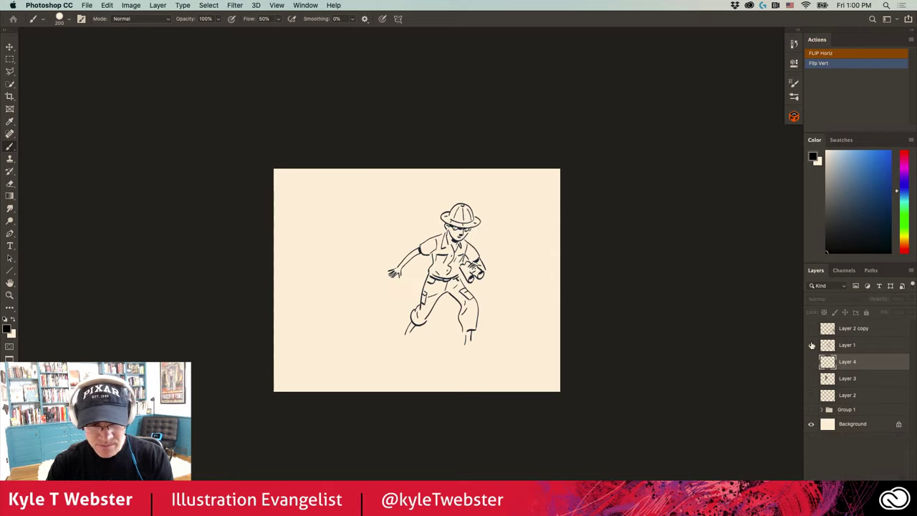
scroll(387, 344, "up", 1)
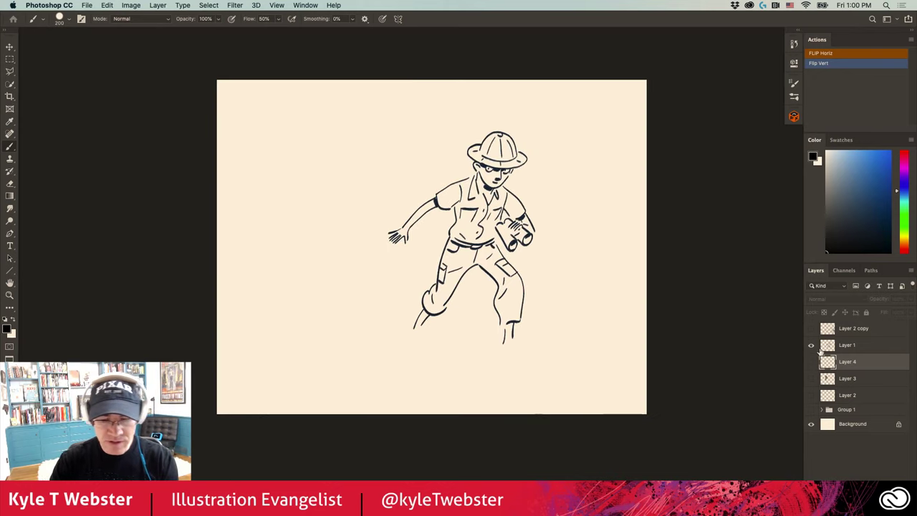
left_click(824, 349)
mouse_move(557, 354)
left_mouse_down()
mouse_move(540, 338)
mouse_move(520, 361)
mouse_move(503, 363)
mouse_move(486, 342)
mouse_move(475, 352)
mouse_move(451, 337)
mouse_move(432, 349)
mouse_move(403, 313)
mouse_move(399, 337)
mouse_move(420, 354)
mouse_move(390, 323)
mouse_move(371, 329)
mouse_move(369, 356)
mouse_move(350, 347)
mouse_move(363, 322)
mouse_move(313, 348)
mouse_move(363, 315)
mouse_move(466, 324)
mouse_move(450, 352)
mouse_move(559, 339)
mouse_move(557, 361)
mouse_move(530, 349)
mouse_move(497, 365)
mouse_move(322, 308)
mouse_move(435, 367)
mouse_move(406, 350)
mouse_move(367, 355)
mouse_move(334, 334)
mouse_move(253, 322)
left_mouse_up()
Extend the band of short grass strokes further right beneath the explorer
mouse_move(475, 329)
left_mouse_down()
mouse_move(540, 324)
mouse_move(572, 350)
mouse_move(573, 317)
left_mouse_up()
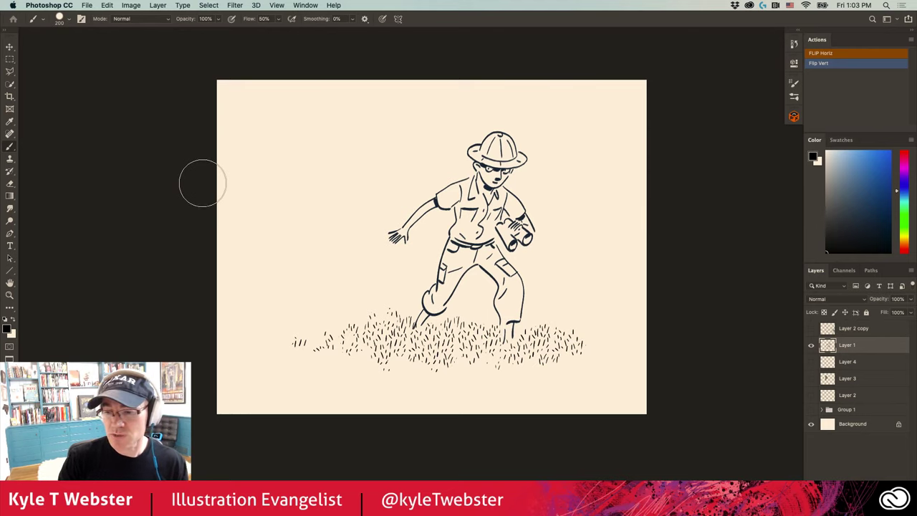
Add more tapered grass strokes at the far left and right ends of the grass beneath the explorer
key("space")
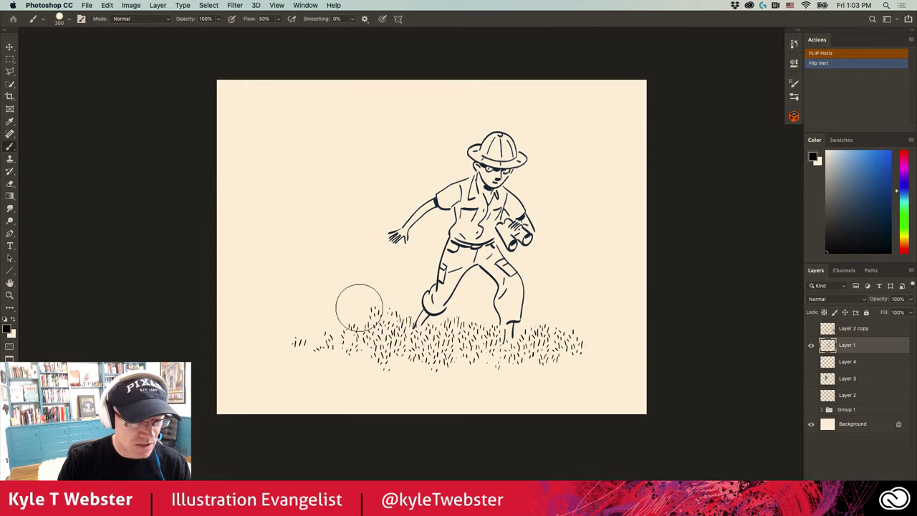
mouse_move(359, 329)
left_mouse_down()
mouse_move(339, 315)
mouse_move(332, 326)
mouse_move(350, 347)
mouse_move(328, 320)
mouse_move(338, 345)
mouse_move(313, 325)
mouse_move(340, 314)
mouse_move(319, 303)
mouse_move(313, 320)
mouse_move(326, 314)
mouse_move(288, 320)
mouse_move(310, 305)
left_mouse_up()
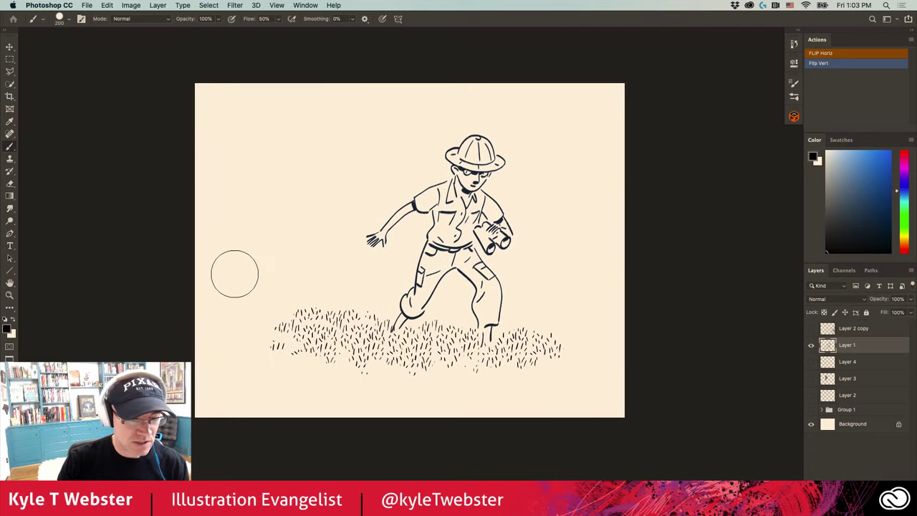
left_click_drag(295, 352, 262, 342)
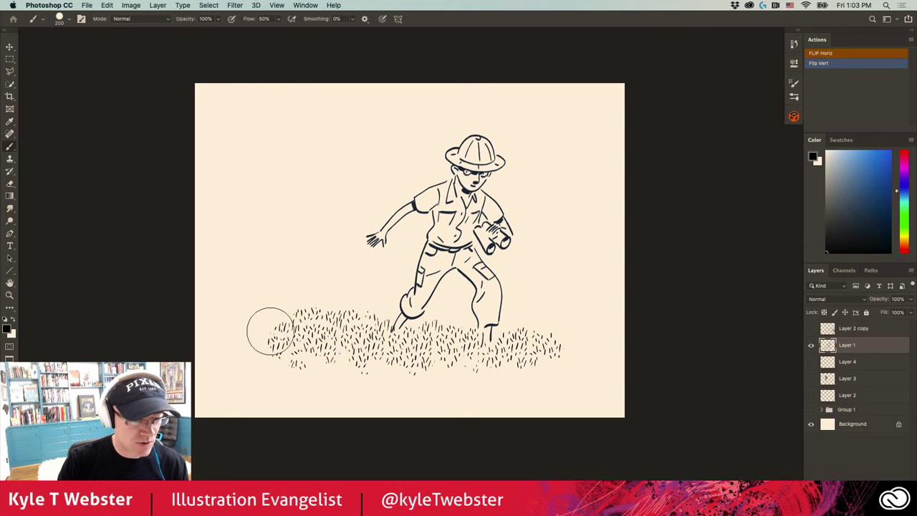
left_click_drag(272, 311, 264, 343)
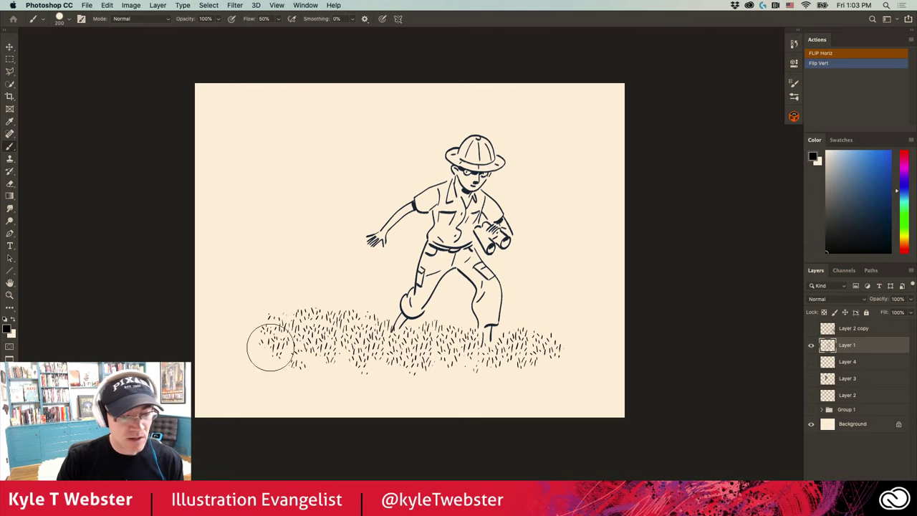
left_click_drag(563, 343, 555, 325)
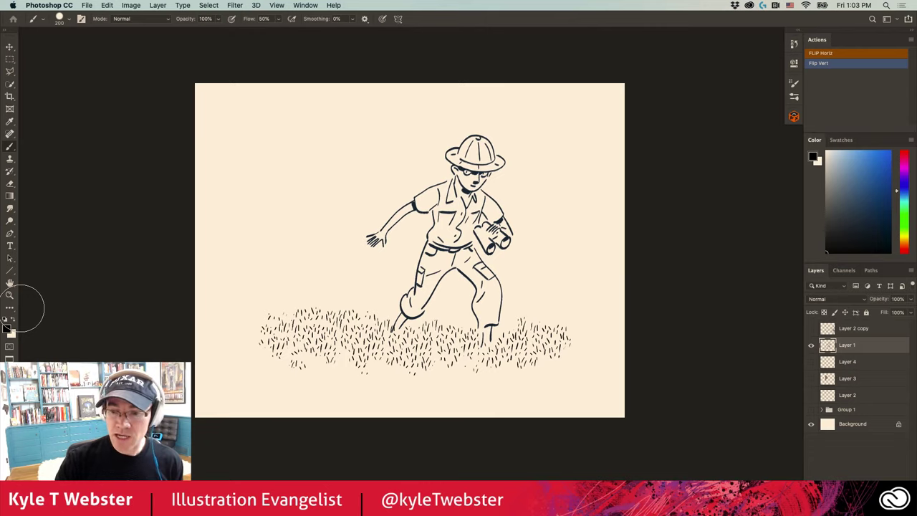
key("ctrl+Tab")
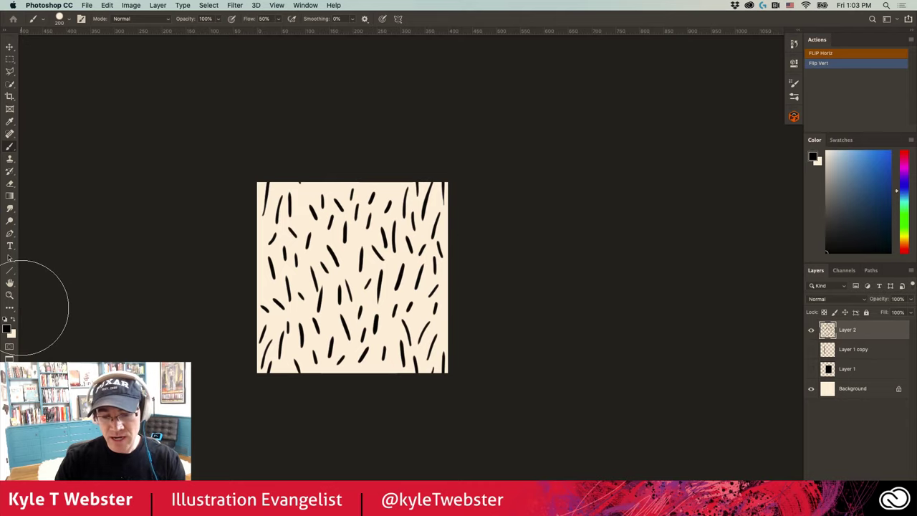
Hide Layer 2's stroke pattern and add a new empty Layer 3
key("ctrl+comma")
key("ctrl+alt+shift+n")
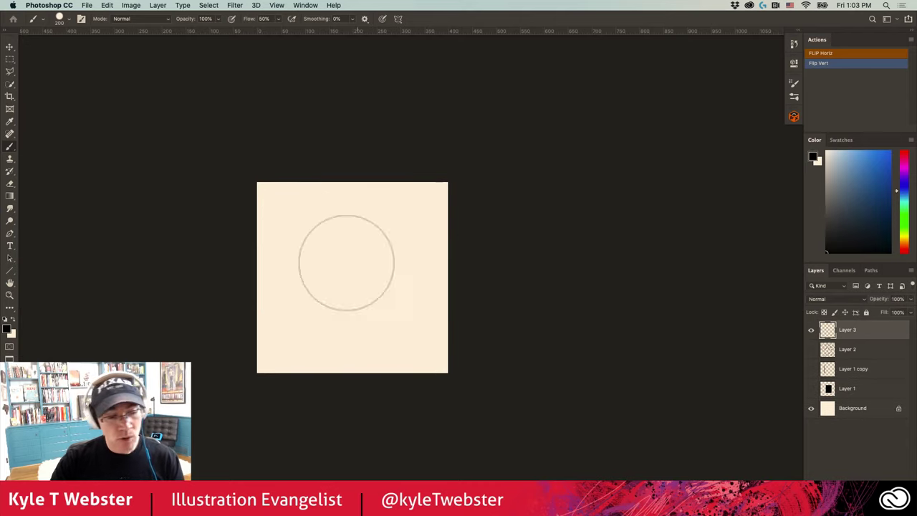
scroll(346, 262, "left", 5)
scroll(370, 266, "right", 1)
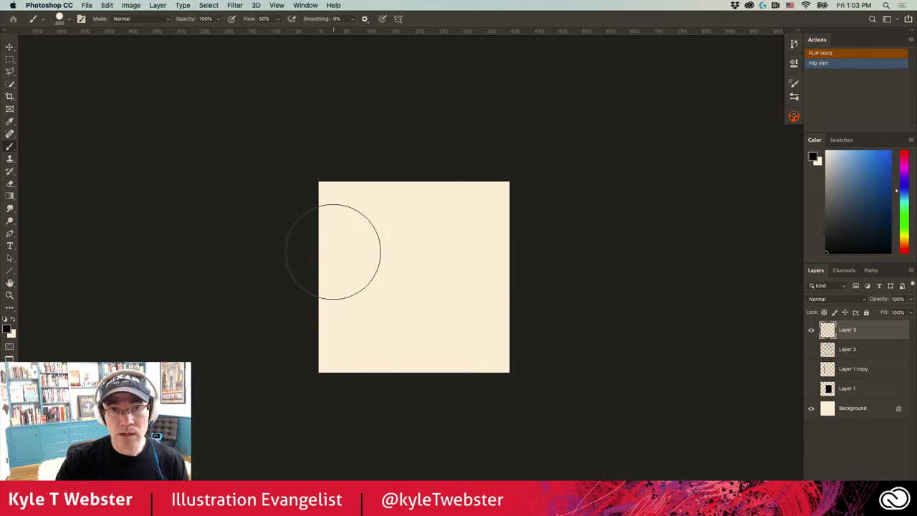
Choose the rough Briggs brush from the Summer 2020 CC brush folder
left_click(794, 97)
left_click(639, 175)
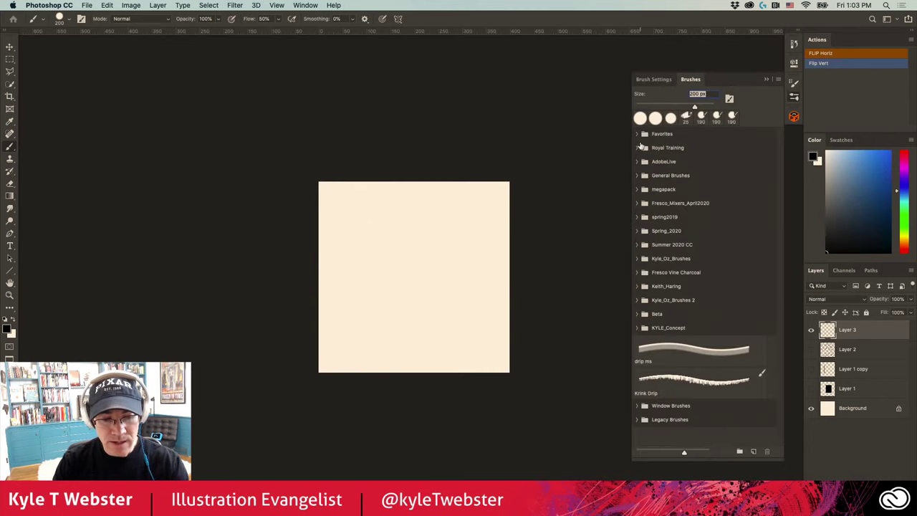
left_click(637, 189)
left_click(637, 189)
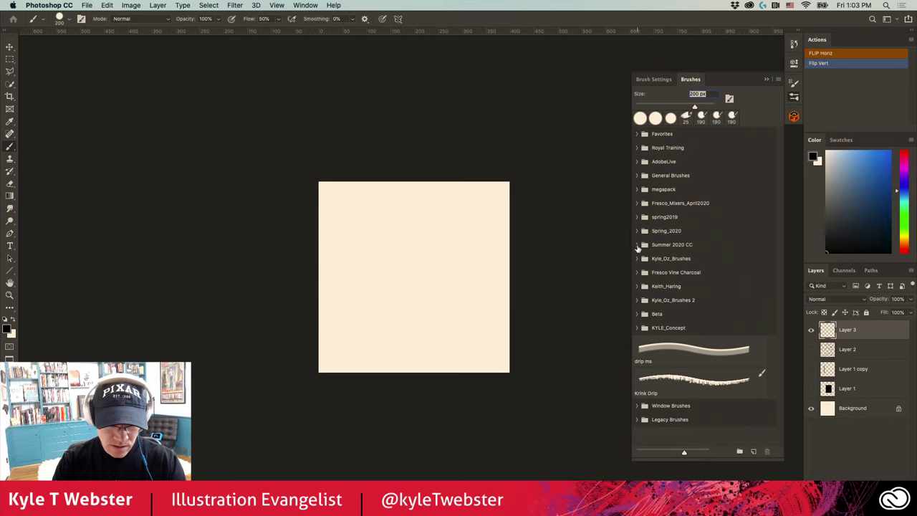
left_click(637, 245)
mouse_move(781, 154)
left_mouse_down()
mouse_move(616, 299)
mouse_move(600, 365)
left_mouse_up()
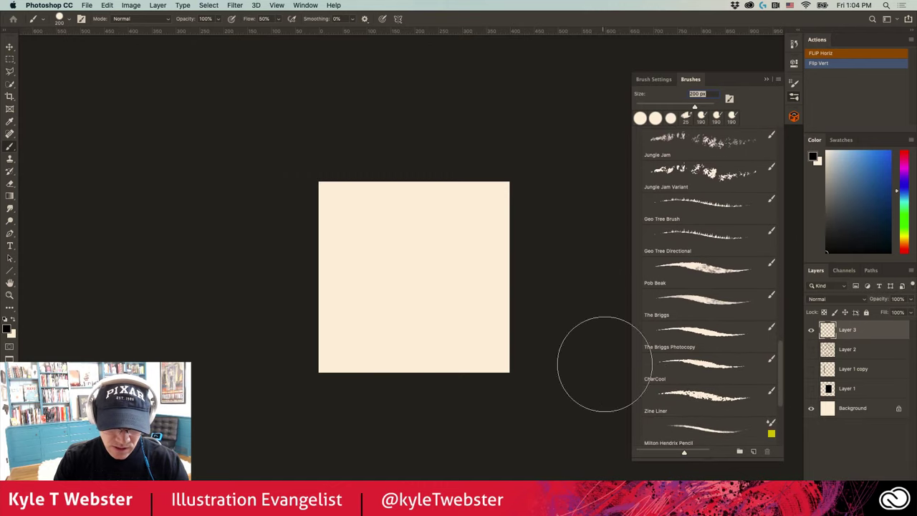
left_click(697, 332)
left_click(766, 79)
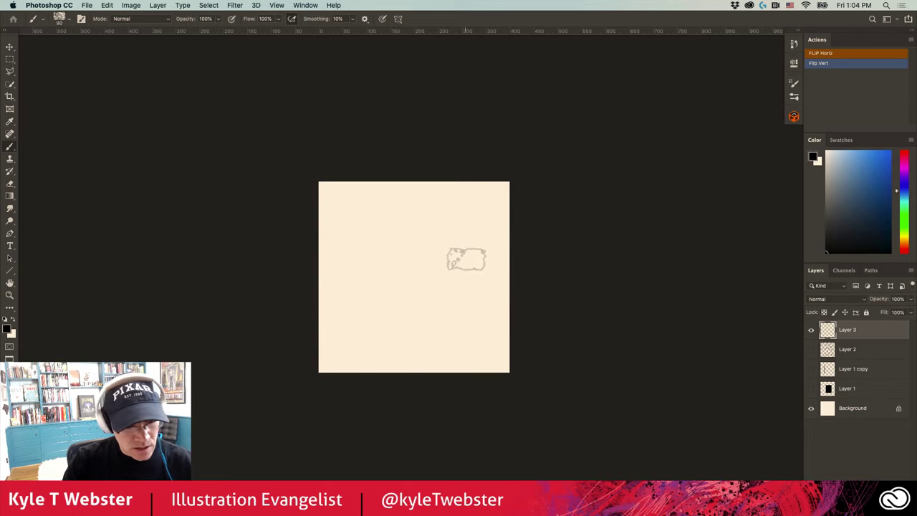
Sketch rough outlines of the first bricks with the Briggs brush
mouse_move(446, 261)
left_mouse_down()
mouse_move(375, 260)
mouse_move(376, 298)
mouse_move(385, 308)
mouse_move(485, 310)
left_mouse_up()
left_click_drag(484, 265, 491, 262)
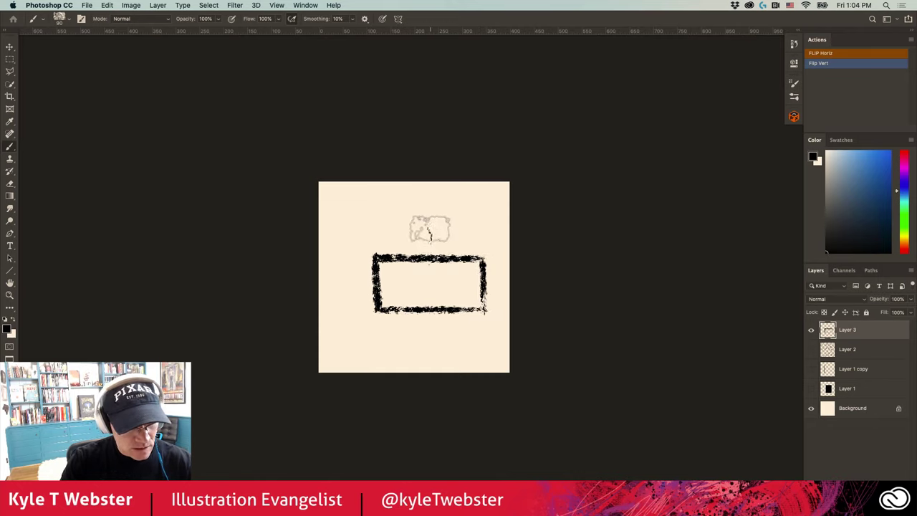
mouse_move(429, 255)
left_mouse_down()
mouse_move(428, 213)
mouse_move(338, 213)
mouse_move(442, 214)
left_mouse_up()
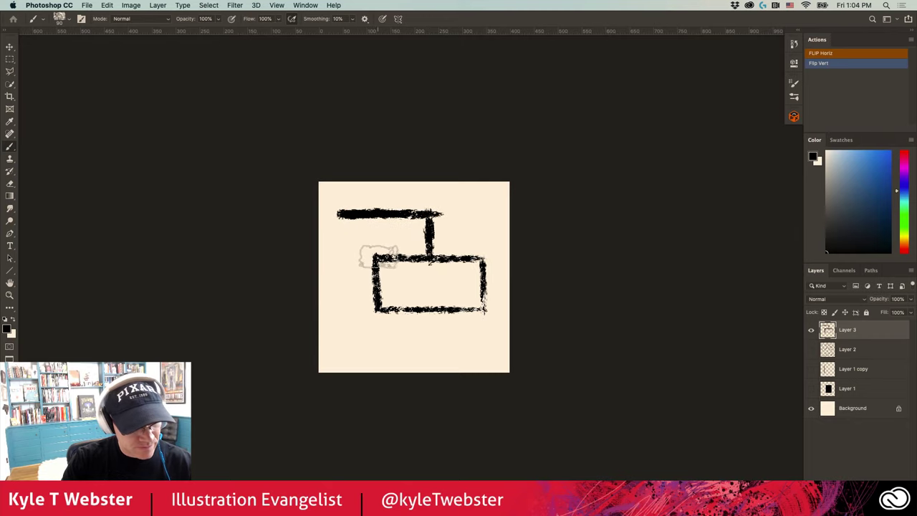
left_click_drag(374, 256, 324, 258)
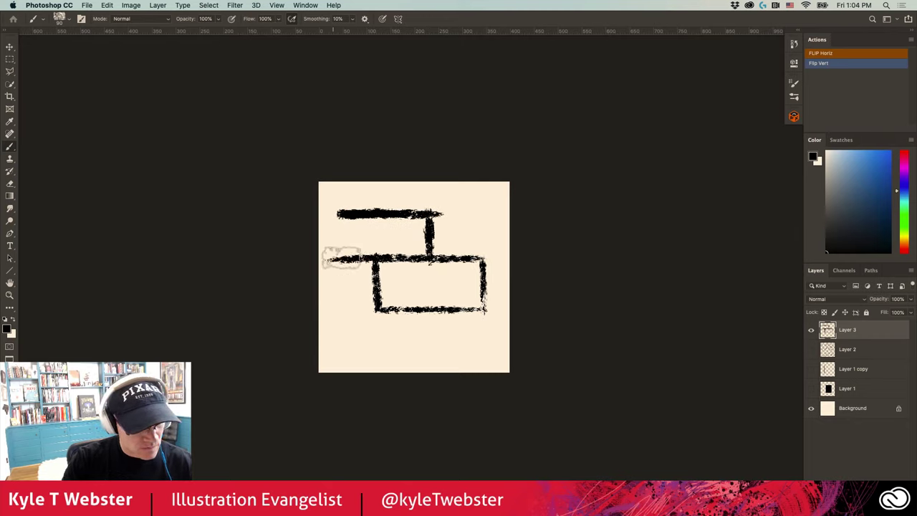
mouse_move(336, 214)
left_mouse_down()
mouse_move(327, 213)
mouse_move(326, 252)
mouse_move(328, 215)
left_mouse_up()
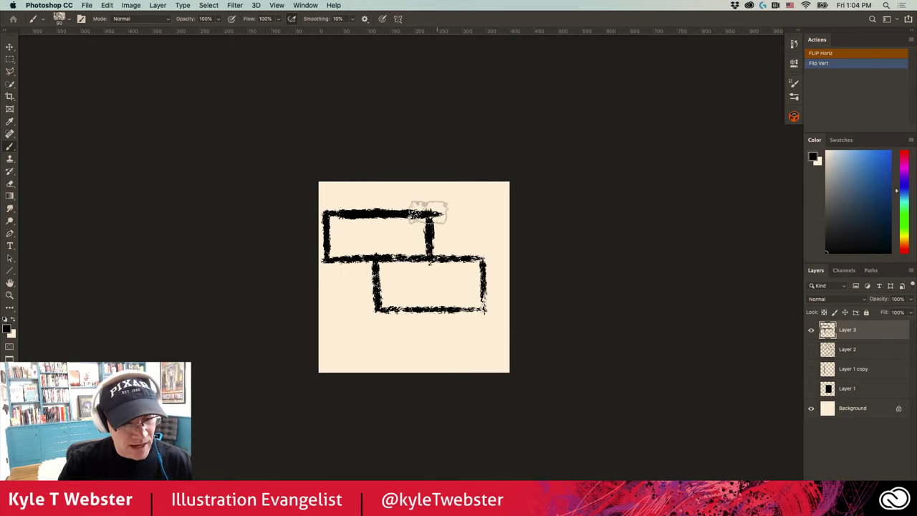
Widen the canvas to the right with the Crop tool
key("c")
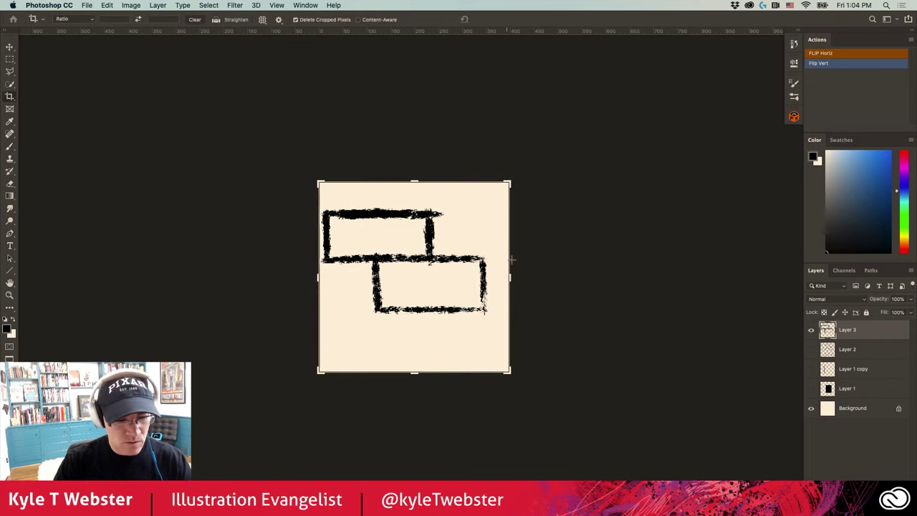
left_click_drag(510, 260, 558, 261)
key("Return")
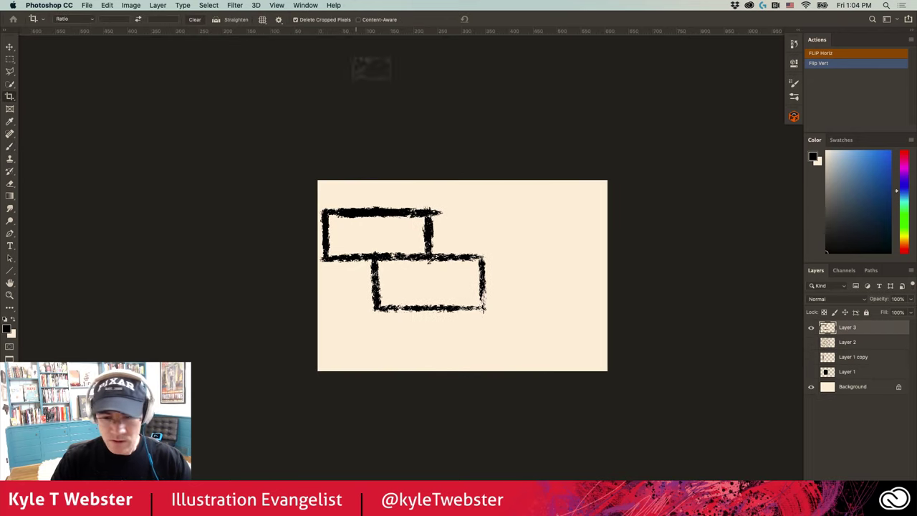
Extend the top row into a second brick and centre the brick drawing on the canvas
key("b")
mouse_move(439, 212)
left_mouse_down()
mouse_move(537, 213)
mouse_move(537, 248)
mouse_move(539, 211)
mouse_move(534, 256)
mouse_move(474, 256)
mouse_move(502, 258)
left_mouse_up()
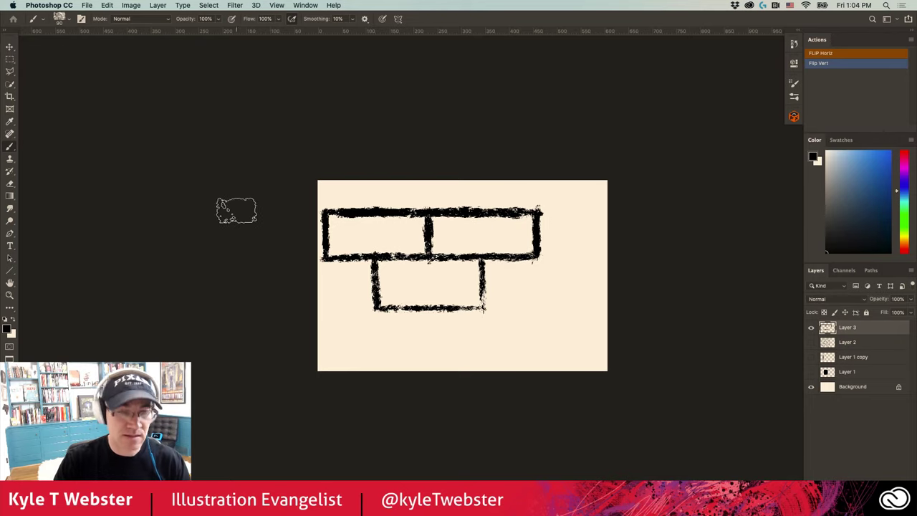
mouse_move(308, 224)
left_mouse_down()
mouse_move(322, 217)
mouse_move(307, 207)
left_mouse_up()
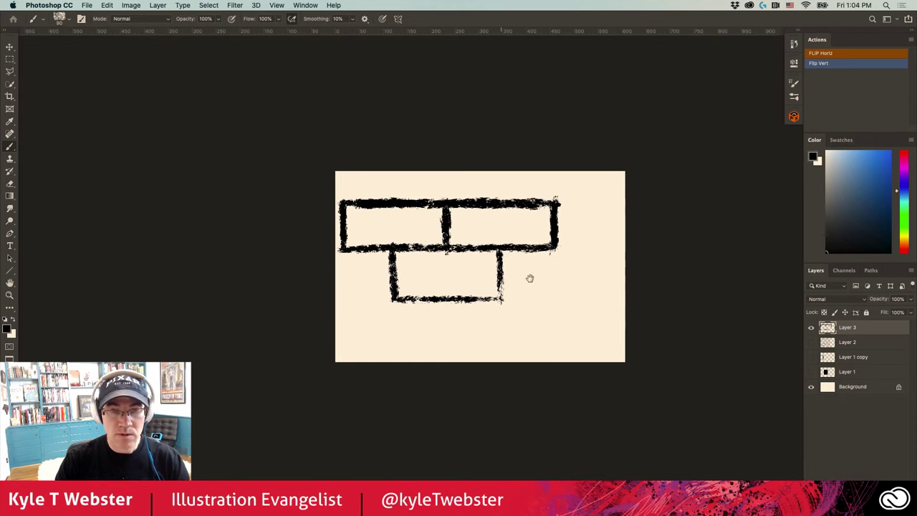
left_click_drag(361, 248, 377, 250)
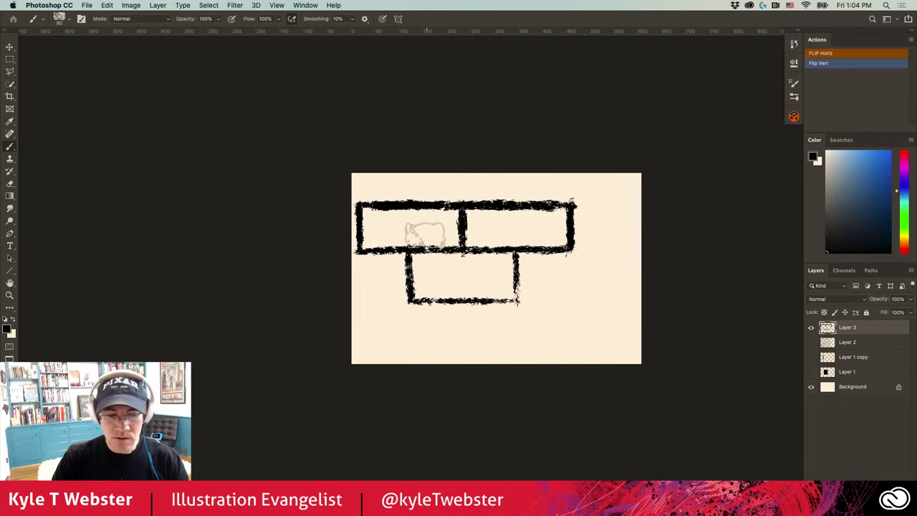
key("v")
left_click_drag(458, 240, 491, 251)
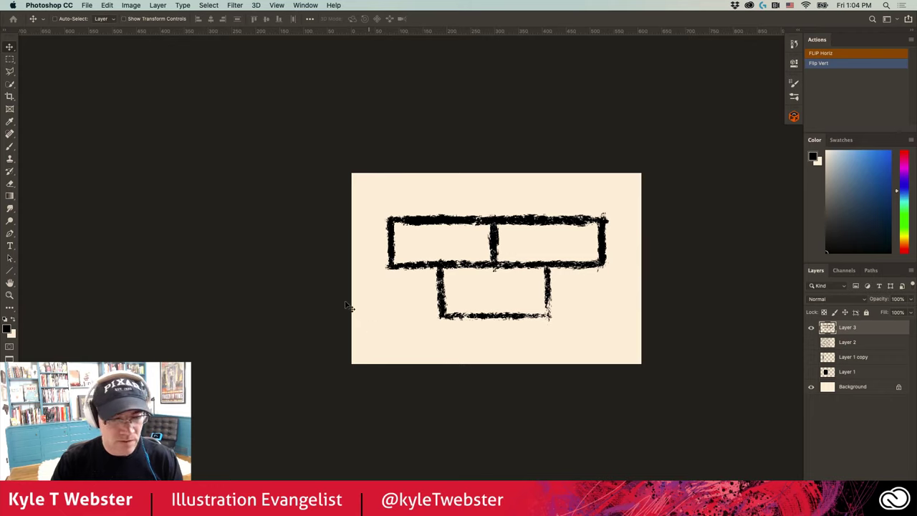
Set the canvas width to 600 px, accepting the clipping warning
left_click(131, 6)
left_click(172, 88)
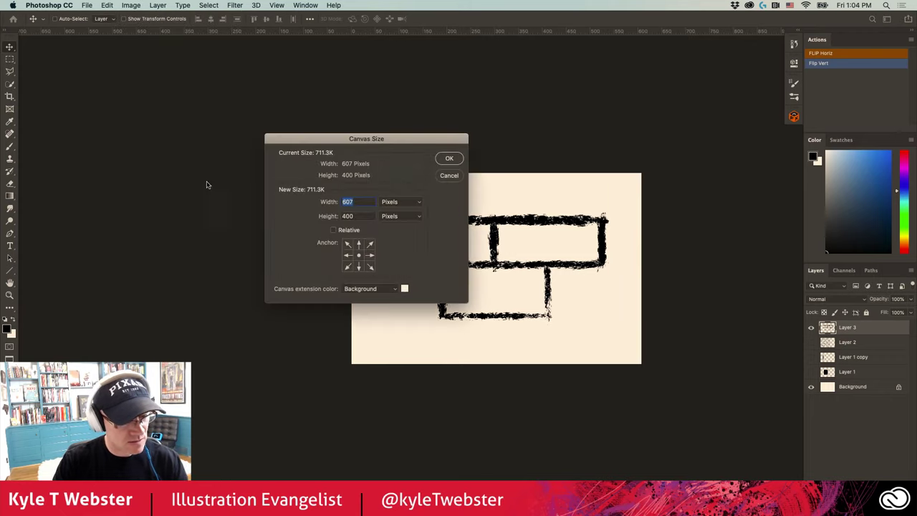
type("60")
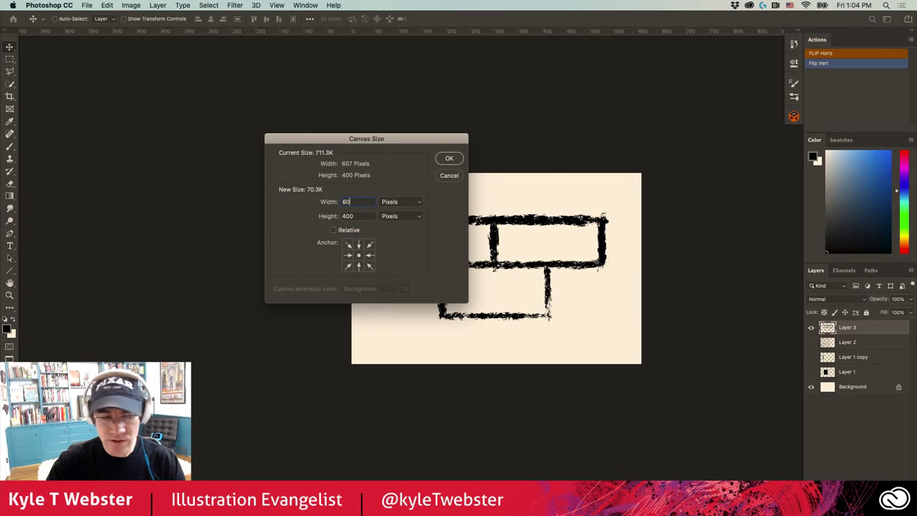
type("0")
left_click(449, 158)
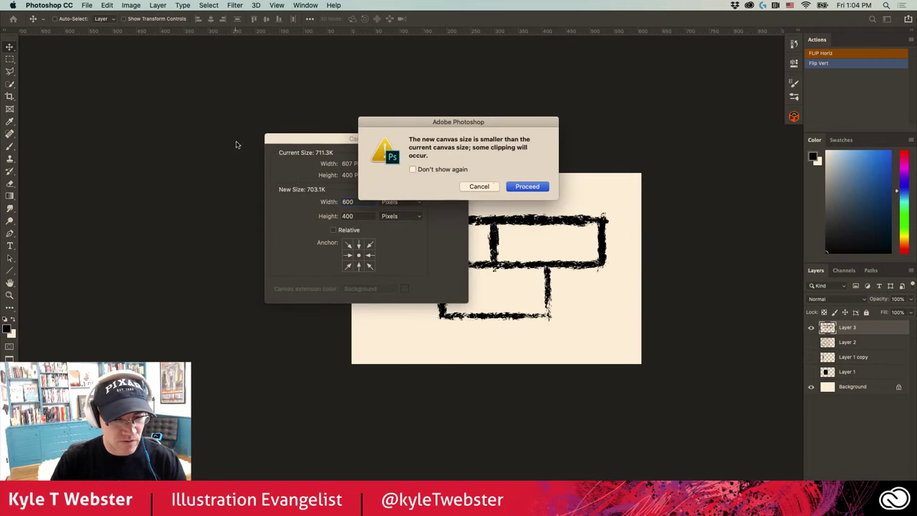
left_click(524, 186)
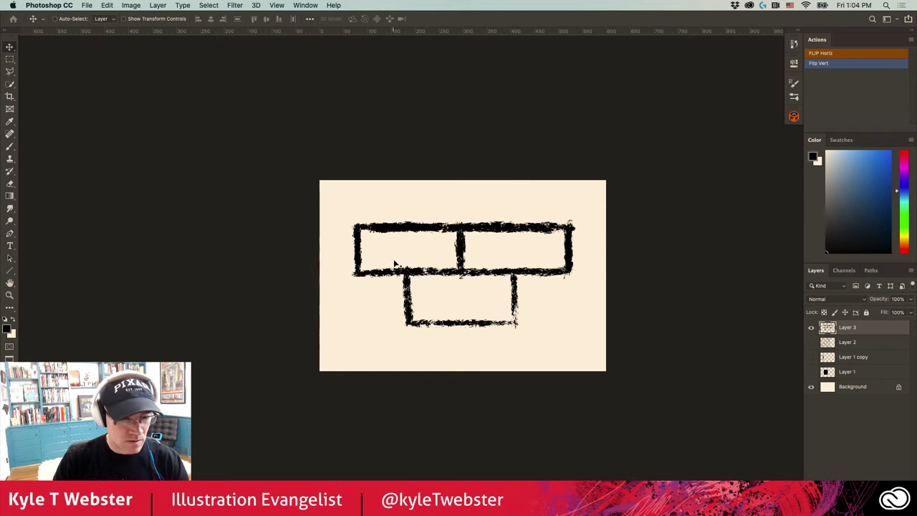
left_click_drag(396, 262, 396, 264)
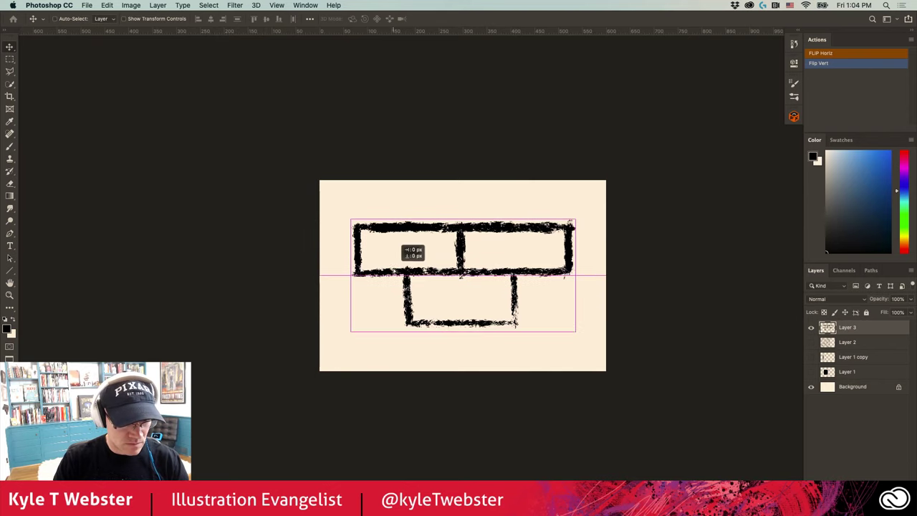
Apply the Offset filter with a 300 px horizontal offset
left_click(235, 5)
mouse_move(242, 203)
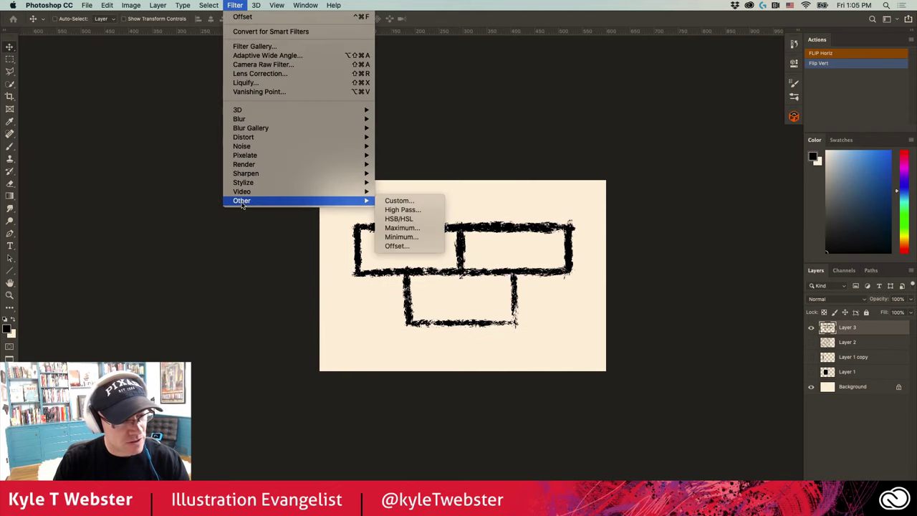
left_click(397, 246)
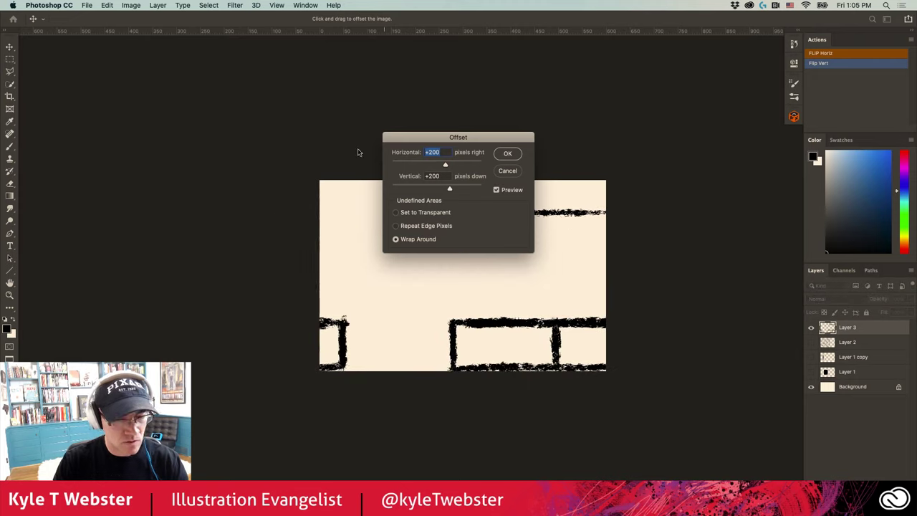
type("300")
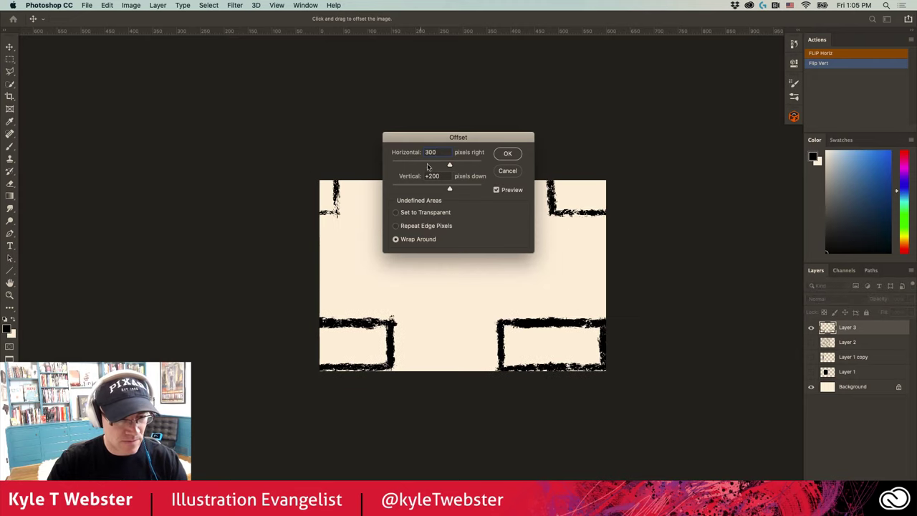
left_click(507, 155)
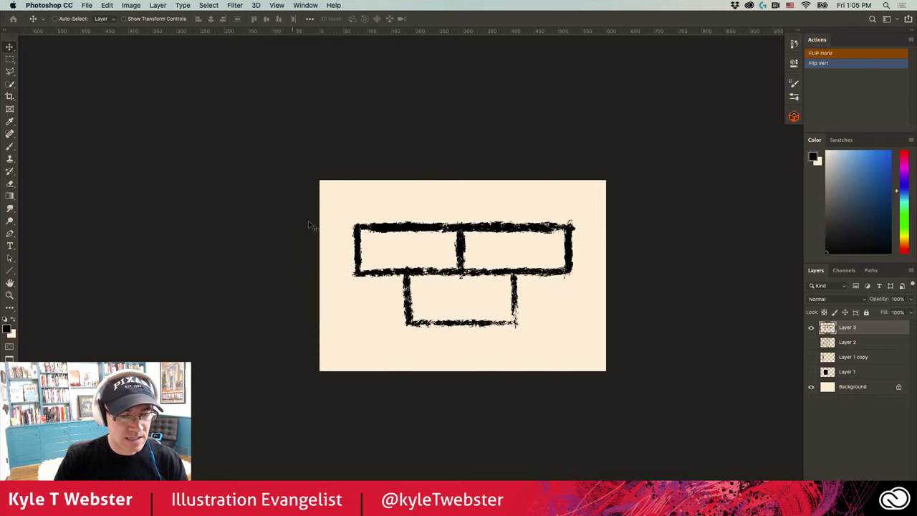
scroll(287, 248, "right", 3)
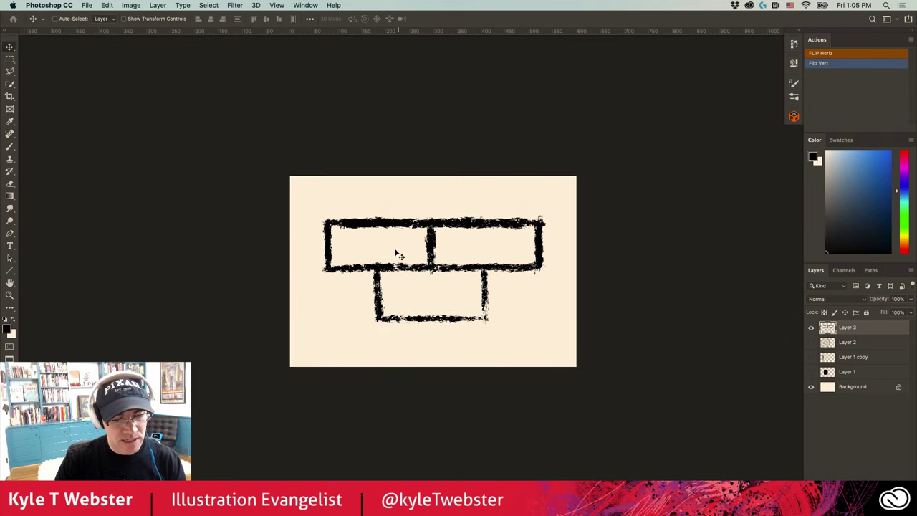
Extend the bottom brick line to the right and left across the drawing
key("b")
scroll(475, 301, "up", 2)
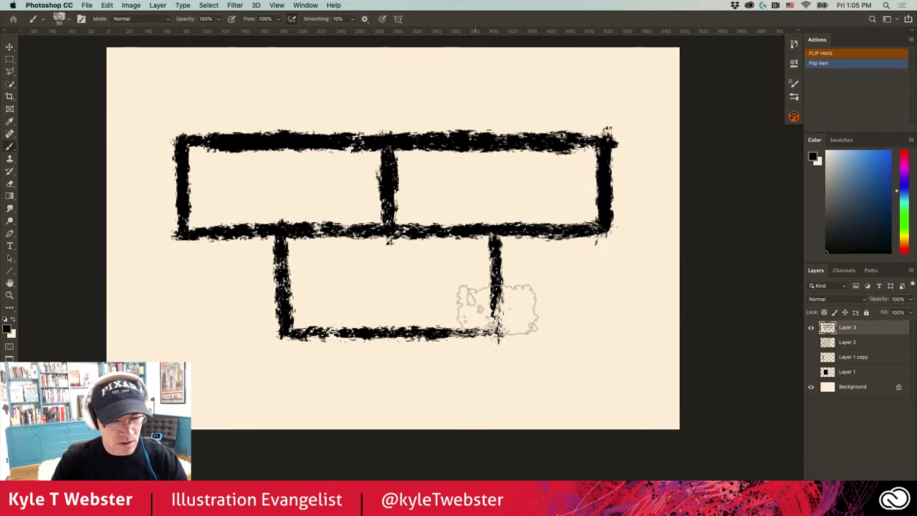
left_click_drag(477, 326, 608, 329)
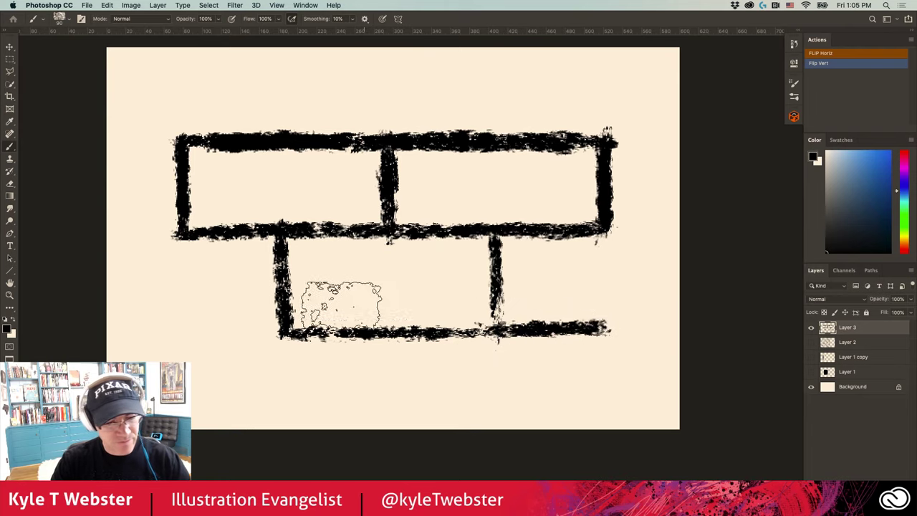
left_click_drag(292, 334, 192, 334)
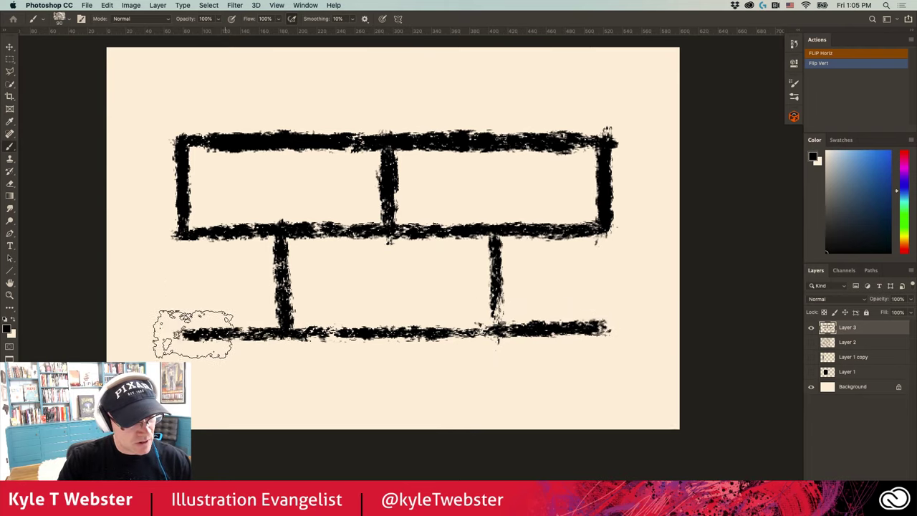
Crop the document tightly so the edges meet the brick outlines
key("c")
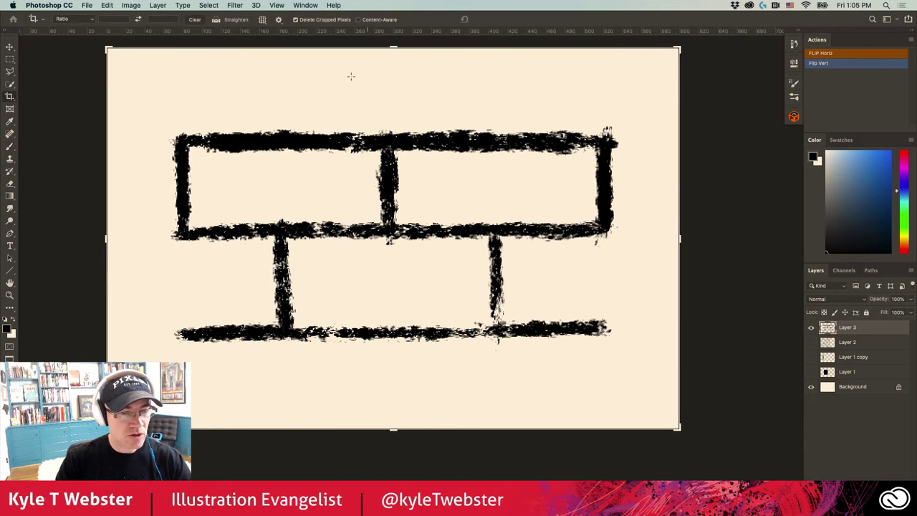
left_click_drag(394, 49, 391, 86)
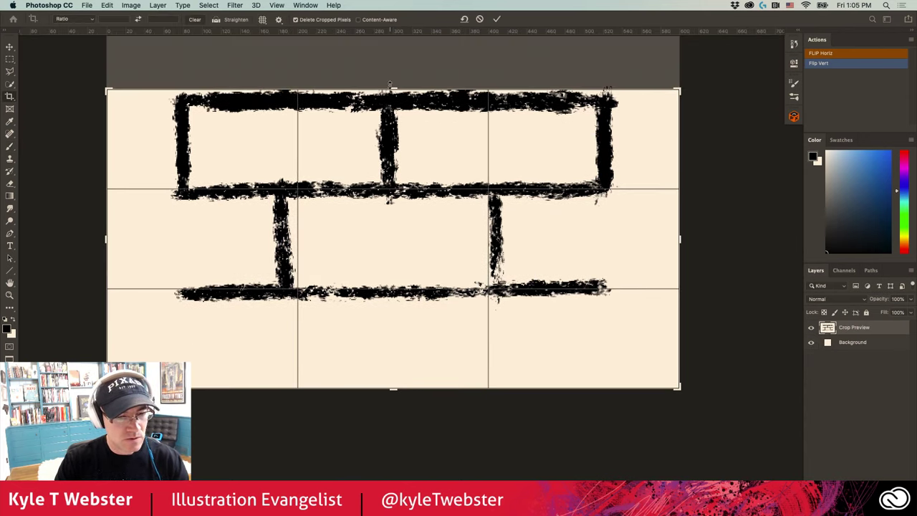
key("super+r")
left_click_drag(390, 348, 391, 342)
left_click_drag(105, 237, 141, 237)
left_click_drag(643, 240, 608, 236)
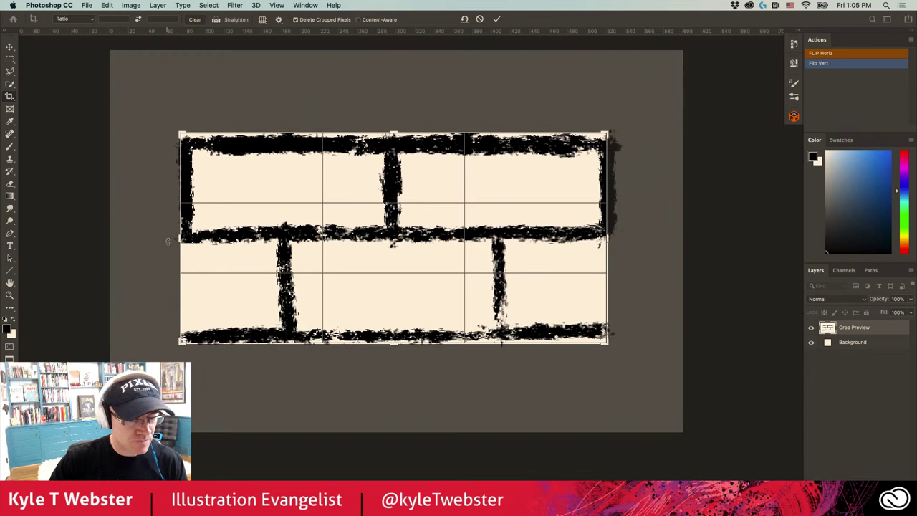
left_click_drag(179, 208, 183, 208)
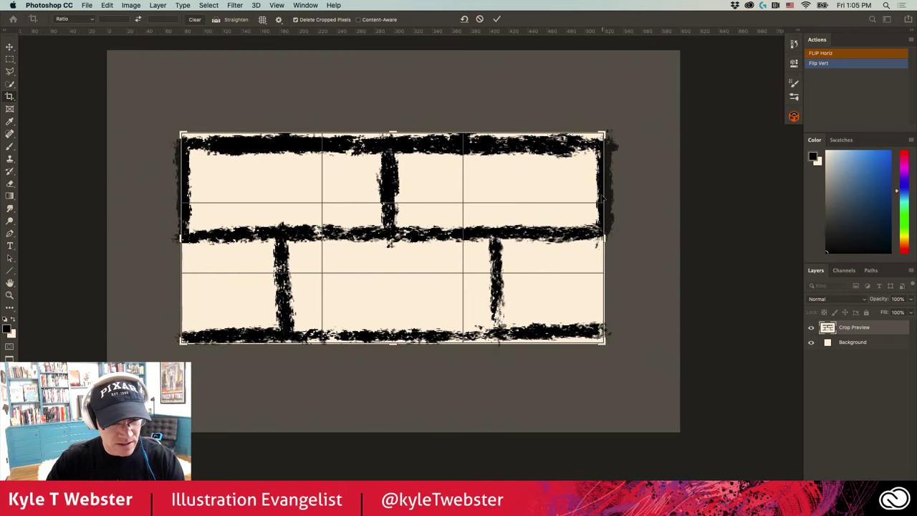
left_click_drag(392, 133, 392, 136)
left_click_drag(393, 341, 393, 335)
key("Return")
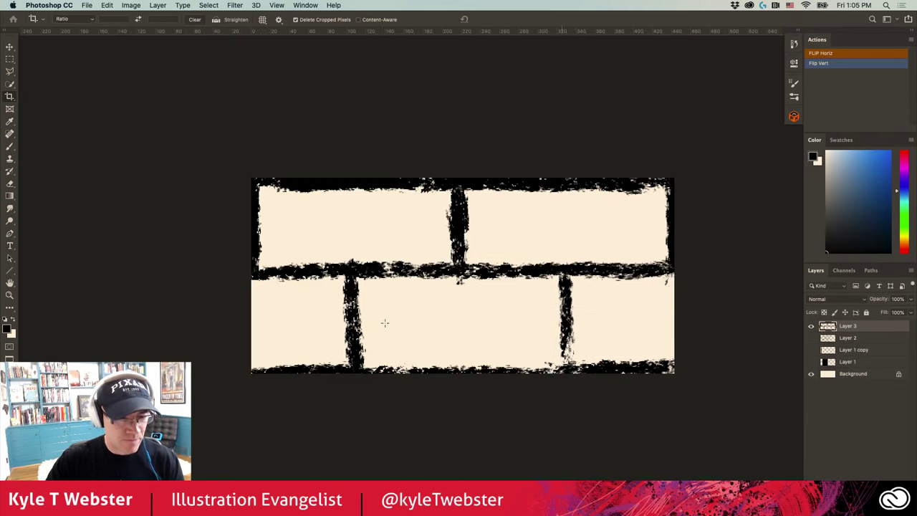
scroll(316, 291, "down", 2)
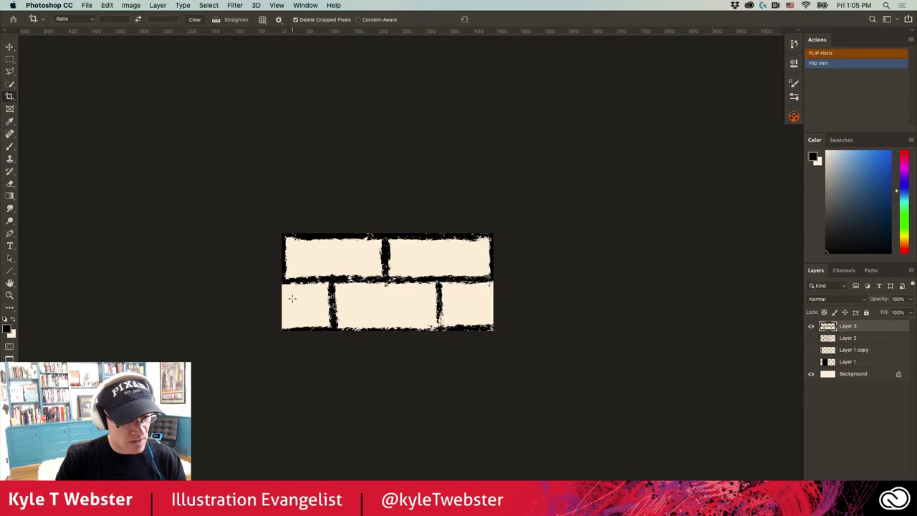
Define the cropped bricks as a pattern named 'brick test'
left_click(106, 5)
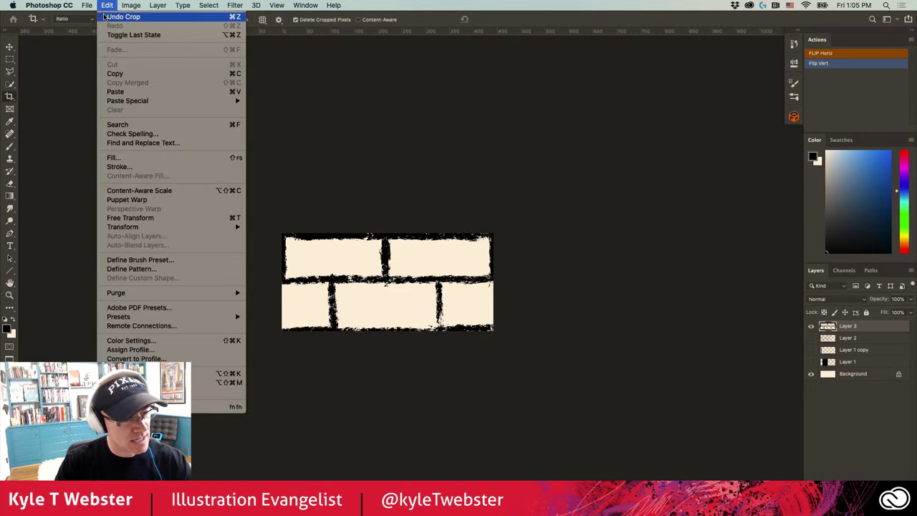
left_click(118, 269)
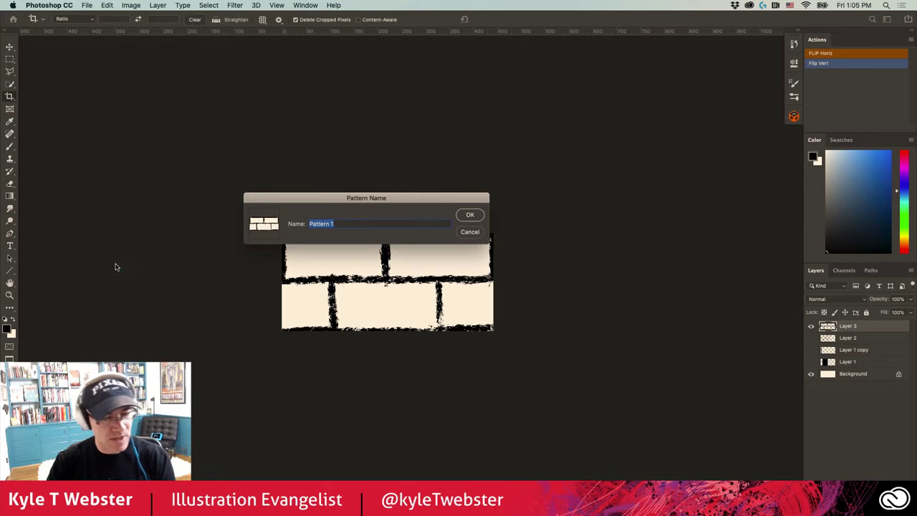
type("brick")
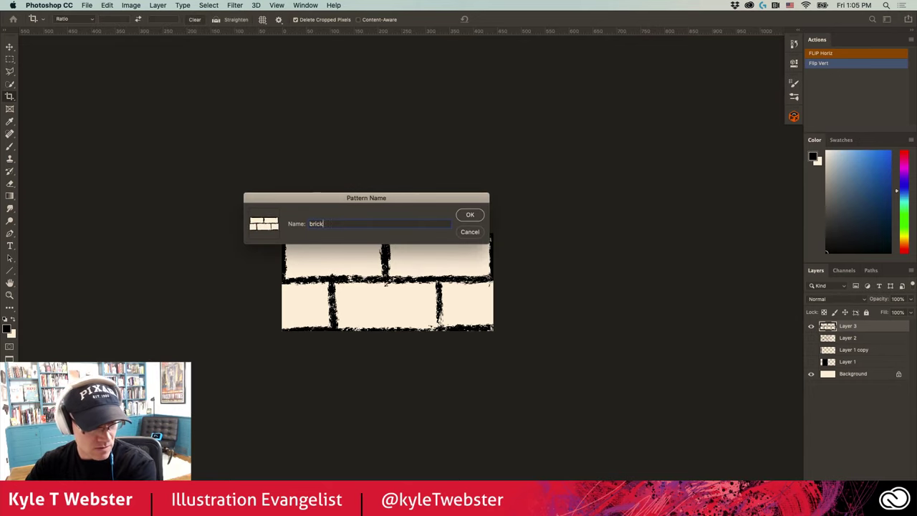
type(" test")
key("Return")
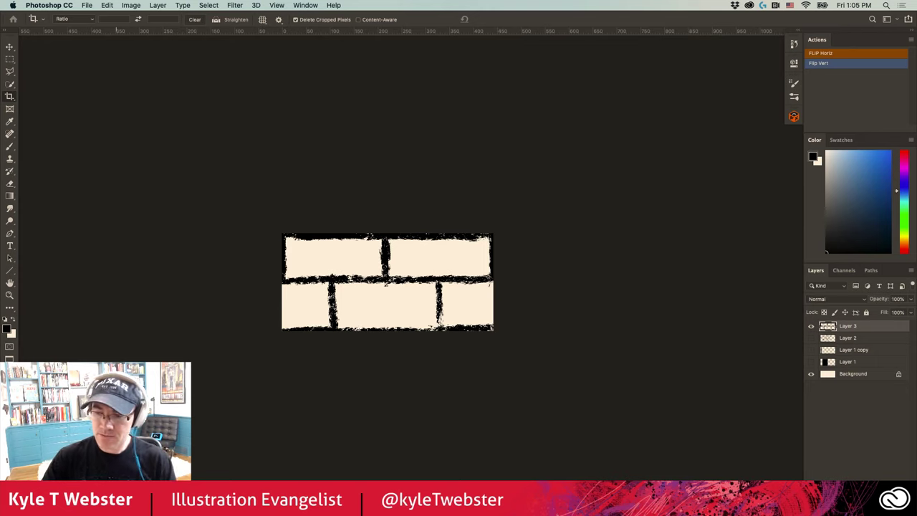
In the other document, hide the explorer drawing layer and add a new empty layer
key("ctrl+Tab")
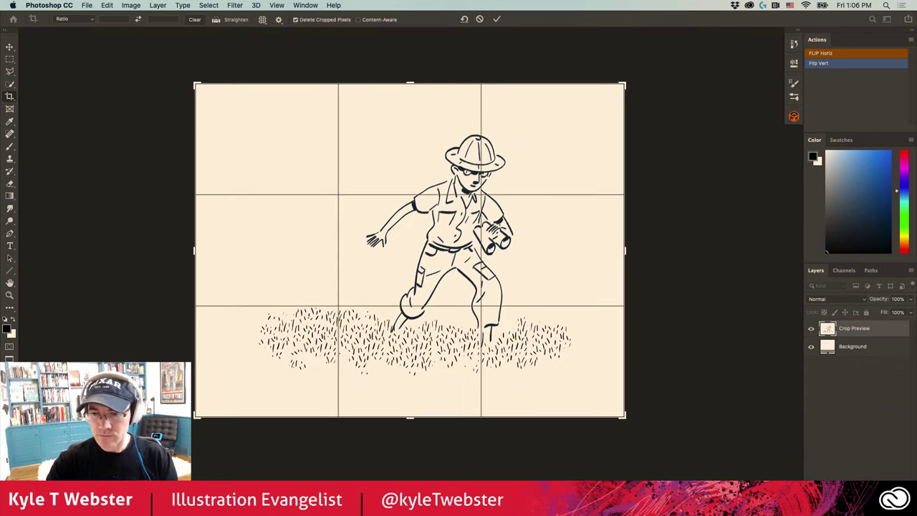
key("Escape")
key("b")
left_click(811, 345)
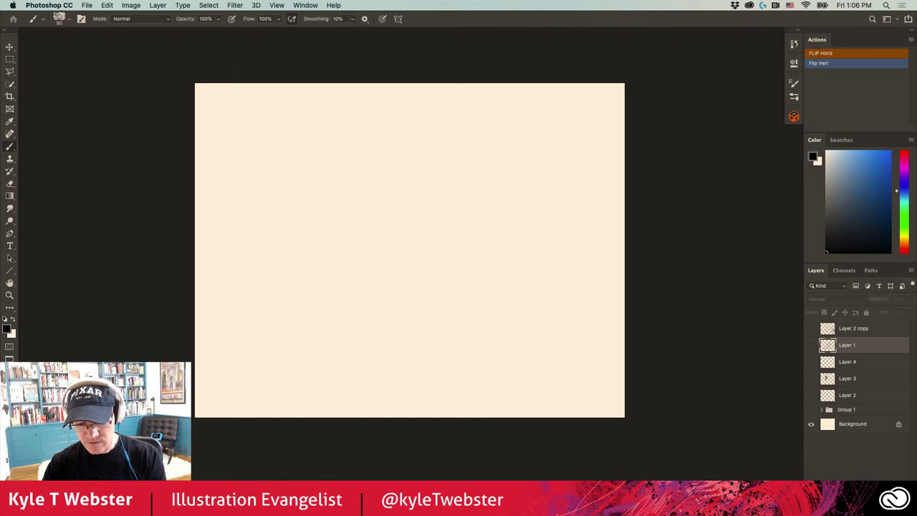
key("ctrl+shift+alt+n")
Give a plain round brush the 'brick test' pattern as its texture
left_click(793, 86)
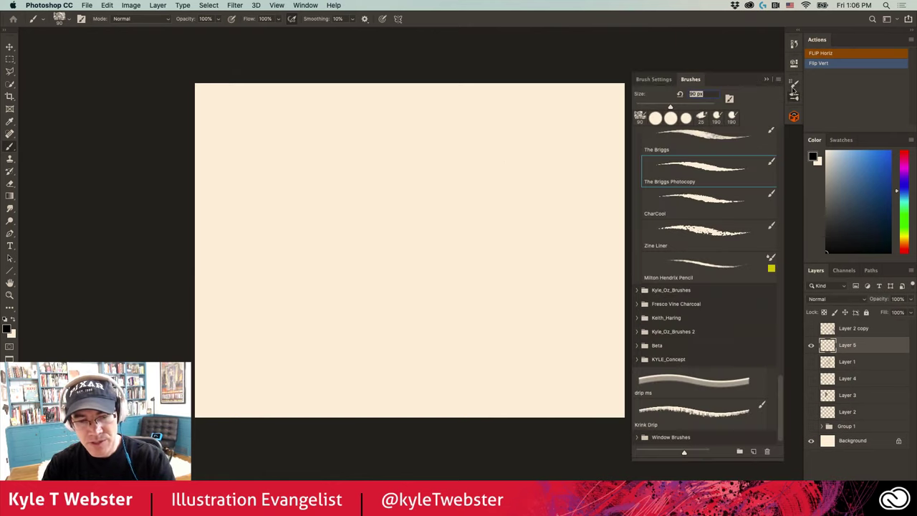
left_click(643, 81)
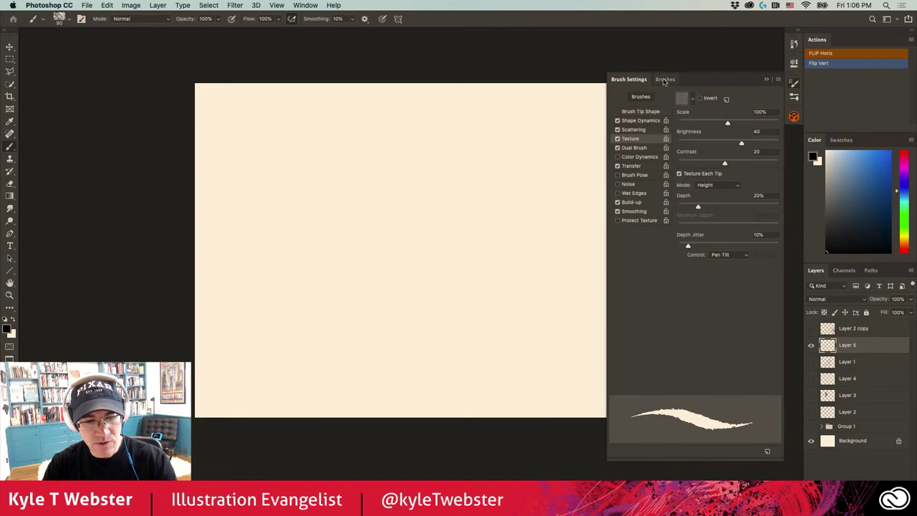
left_click(667, 79)
left_click(686, 119)
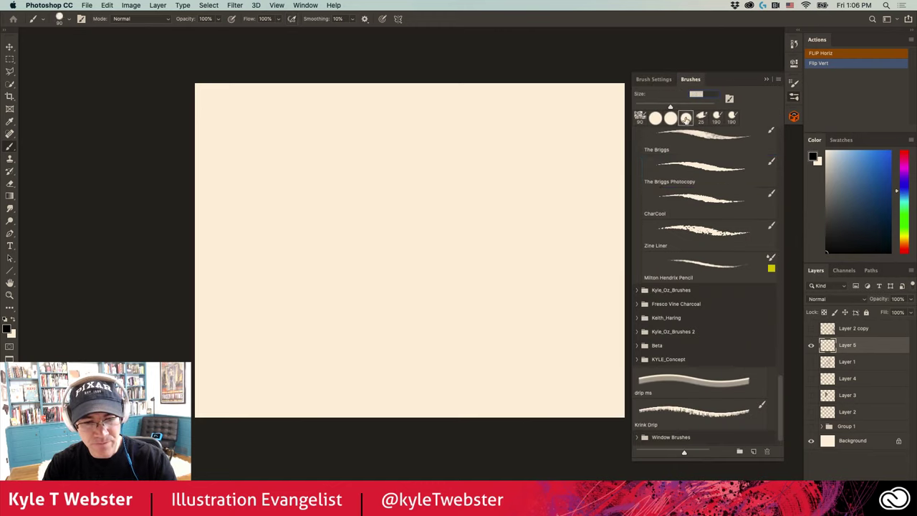
left_click(661, 79)
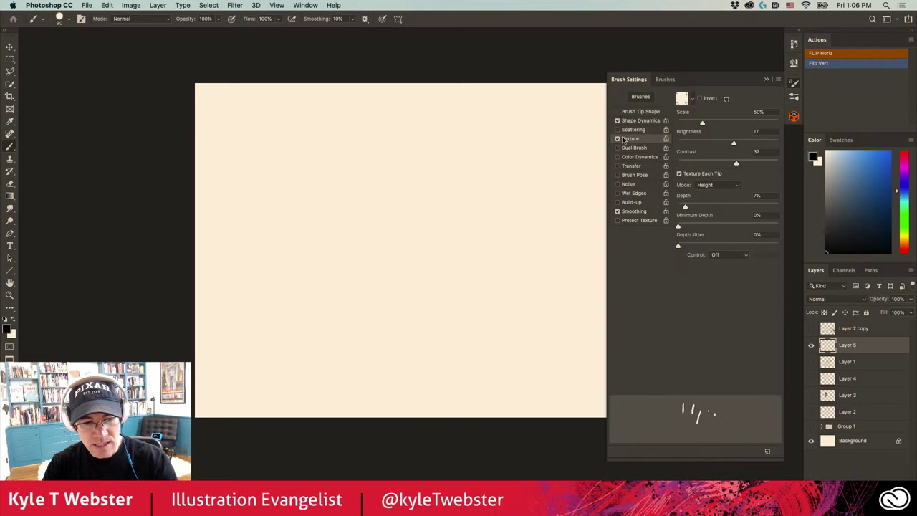
left_click(694, 101)
left_click(713, 165)
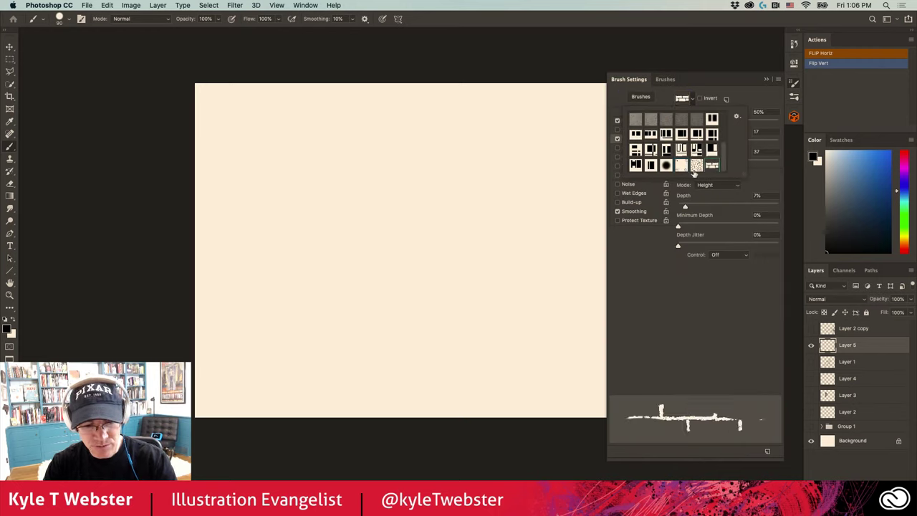
left_click(462, 236)
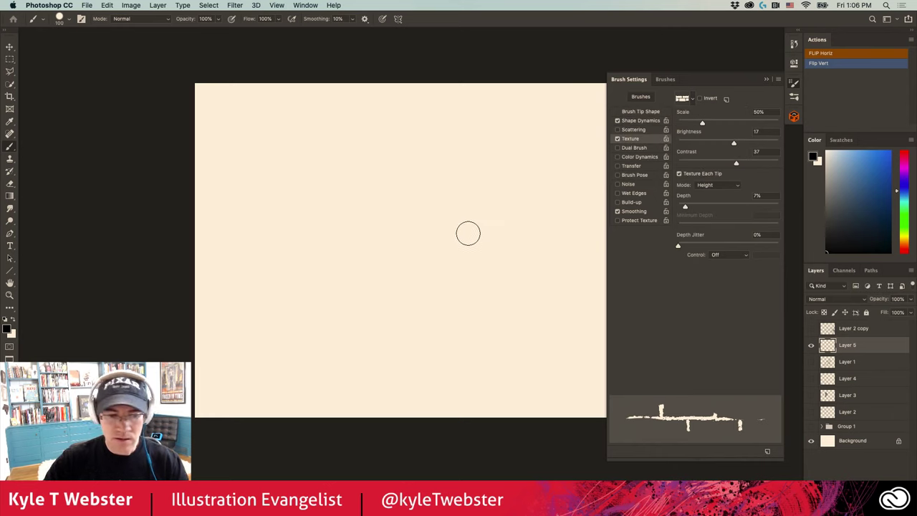
Paint the brick texture across the whole canvas with a 700 px brush
key("bracketright")
key("bracketright")
key("bracketright")
key("bracketright")
key("bracketright")
key("bracketright")
mouse_move(491, 246)
left_mouse_down()
mouse_move(511, 267)
mouse_move(438, 188)
mouse_move(400, 223)
mouse_move(375, 311)
mouse_move(344, 207)
mouse_move(402, 143)
mouse_move(383, 97)
mouse_move(370, 275)
mouse_move(318, 349)
mouse_move(262, 378)
mouse_move(304, 158)
mouse_move(218, 101)
mouse_move(162, 147)
mouse_move(176, 141)
mouse_move(288, 201)
mouse_move(328, 280)
mouse_move(394, 362)
mouse_move(422, 342)
mouse_move(497, 205)
mouse_move(534, 157)
mouse_move(463, 369)
mouse_move(217, 337)
mouse_move(508, 347)
mouse_move(494, 69)
mouse_move(364, 295)
left_mouse_up()
key("super+minus")
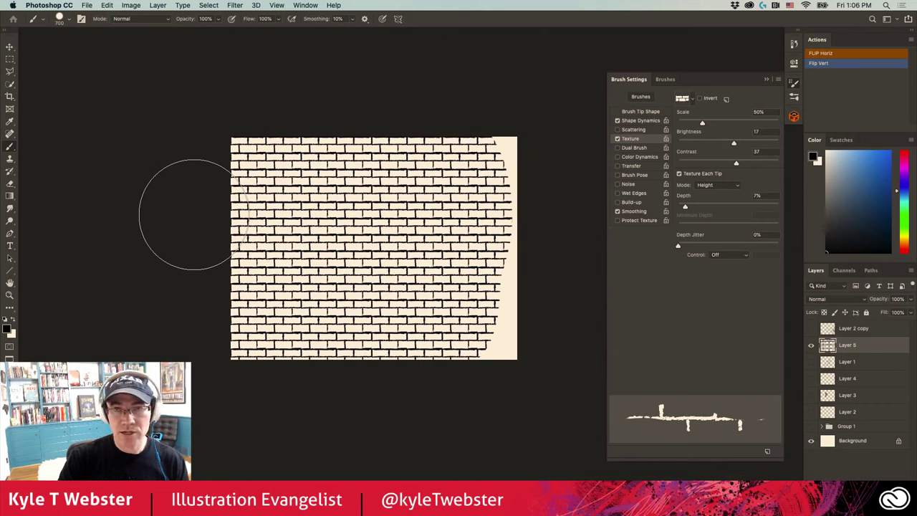
Distort the brick wall into perspective by pulling its right corners inward
key("super+t")
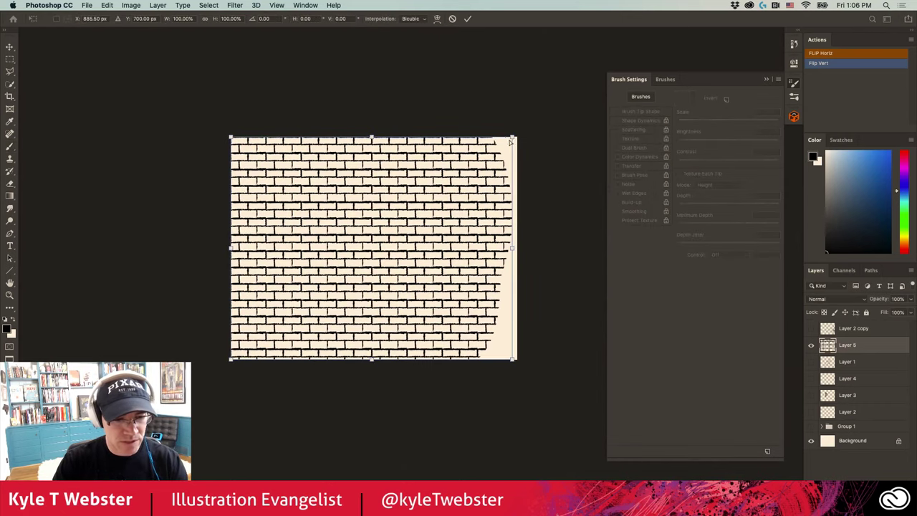
left_click_drag(511, 141, 443, 175)
left_click_drag(511, 363, 443, 291)
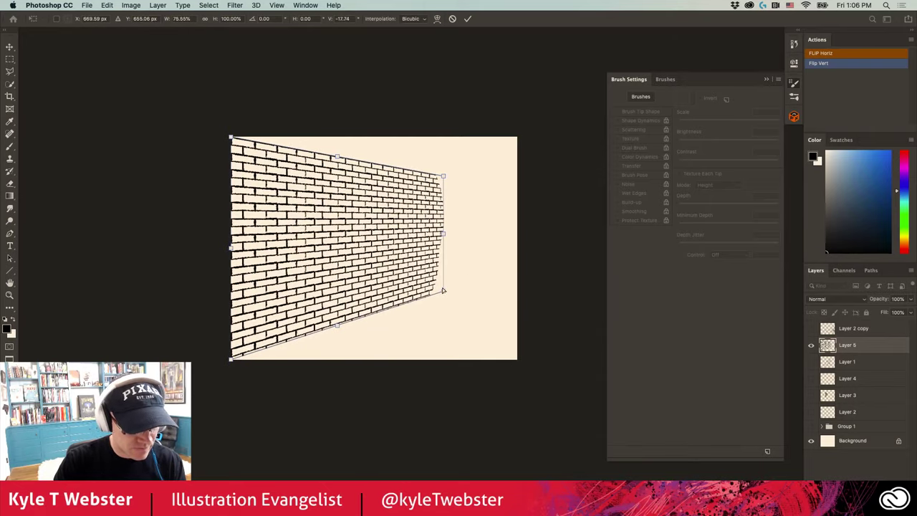
key("Return")
Select and delete the wall's ragged right end
key("b")
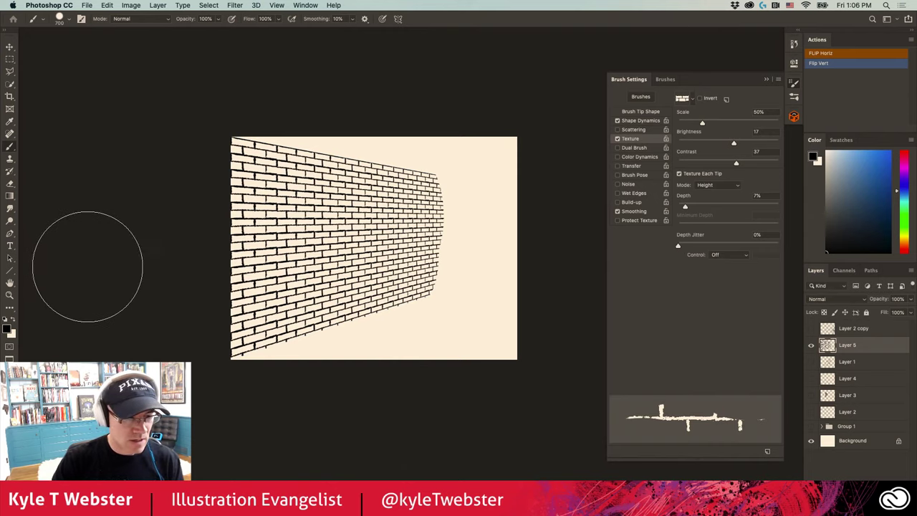
key("m")
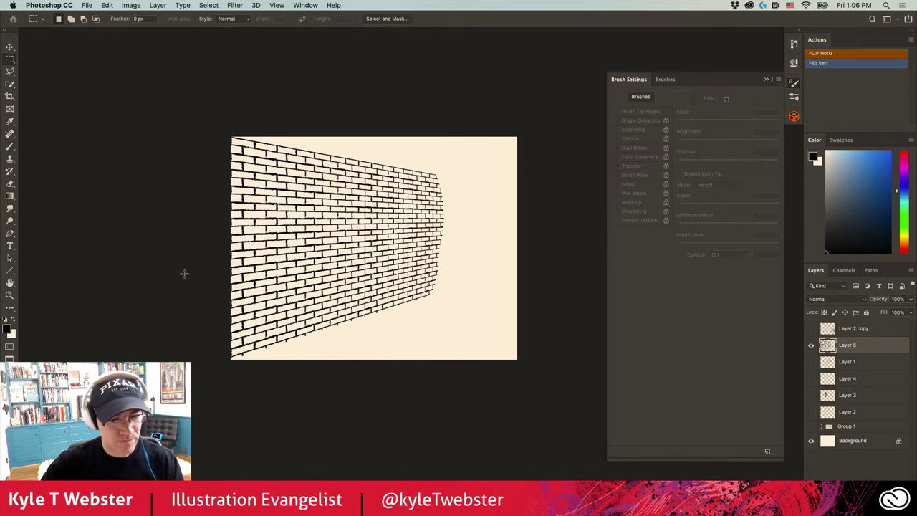
left_click_drag(426, 150, 561, 374)
key("Delete")
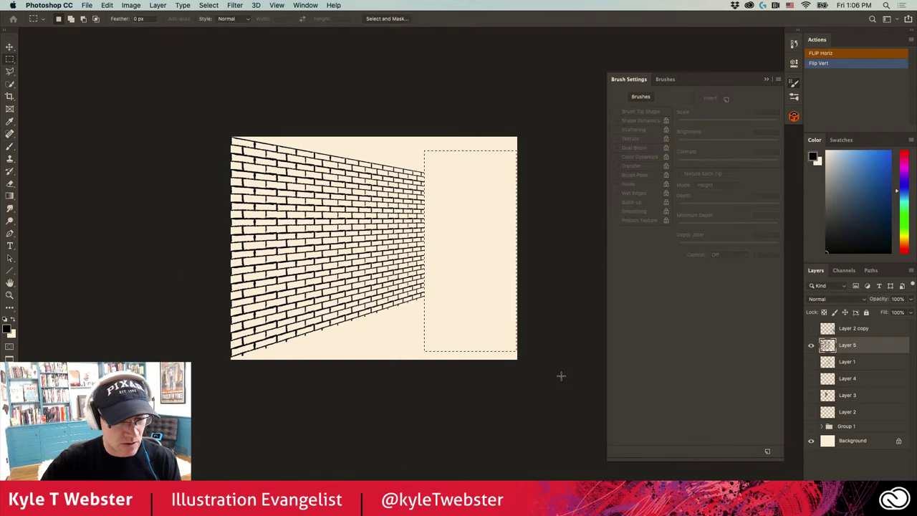
key("ctrl+d")
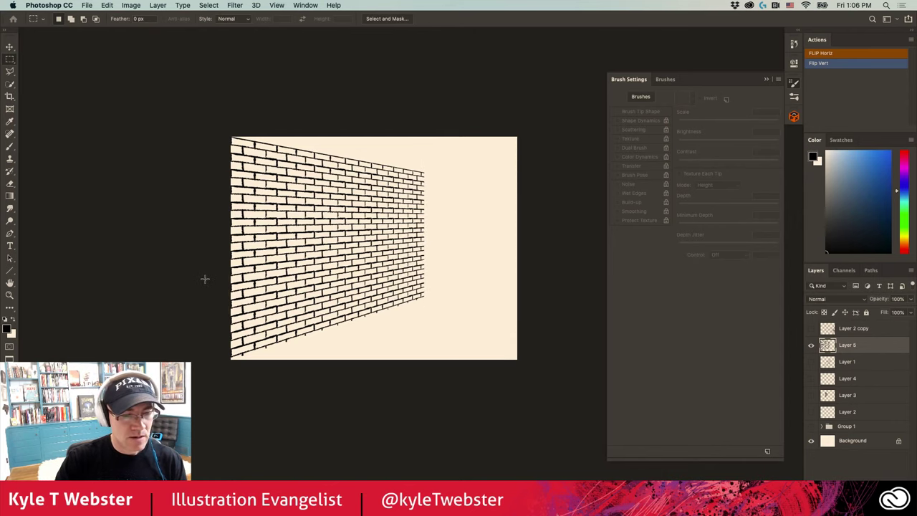
key("super+equal")
scroll(106, 199, "up", 2)
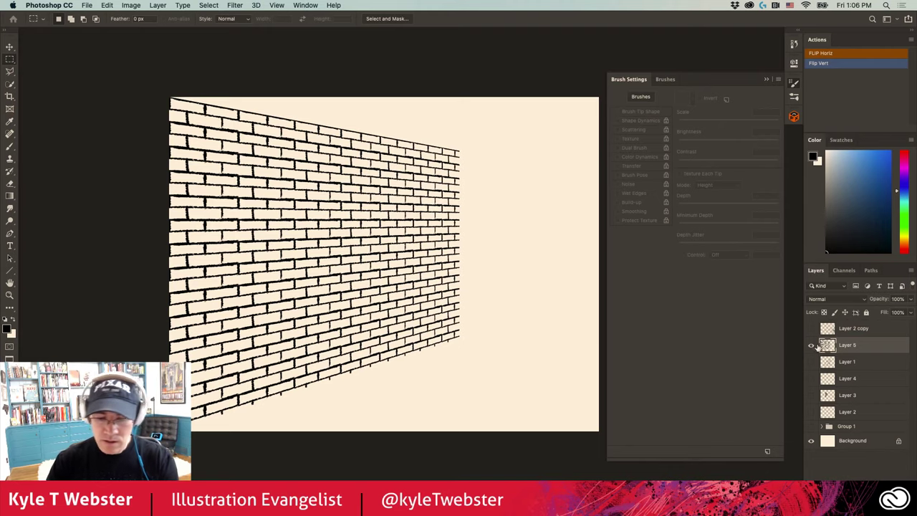
Hide the brick wall layer, then show and select the explorer drawing layer
left_click(812, 345)
left_click(812, 362)
left_click(828, 362)
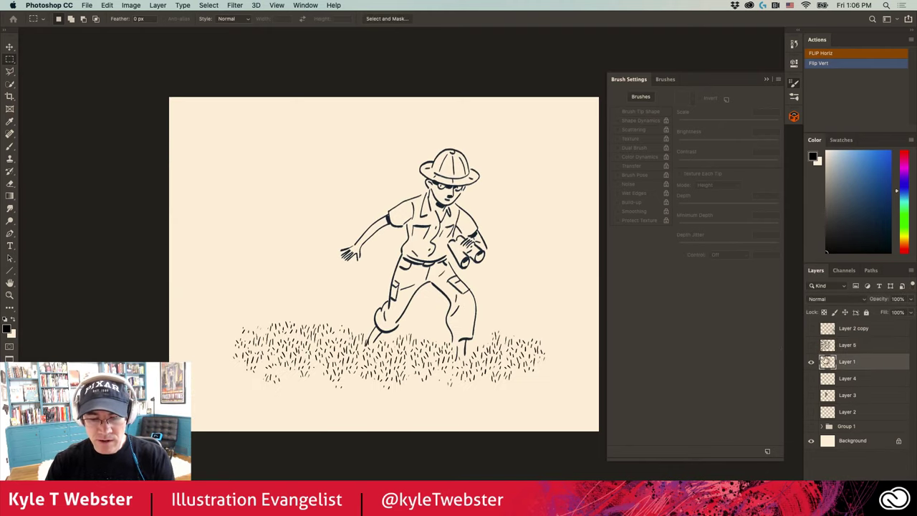
key("b")
scroll(466, 287, "right", 2)
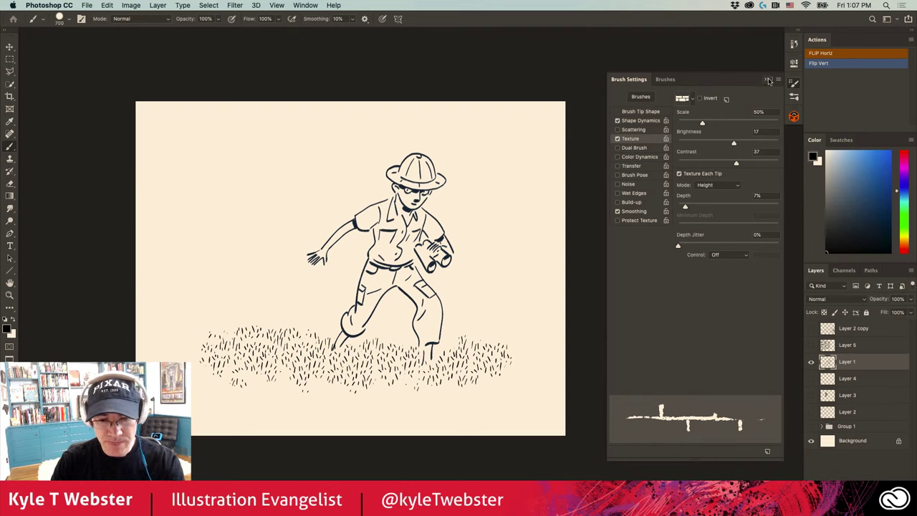
Sample the drawing's dark navy line colour as the brush colour
left_click(811, 363)
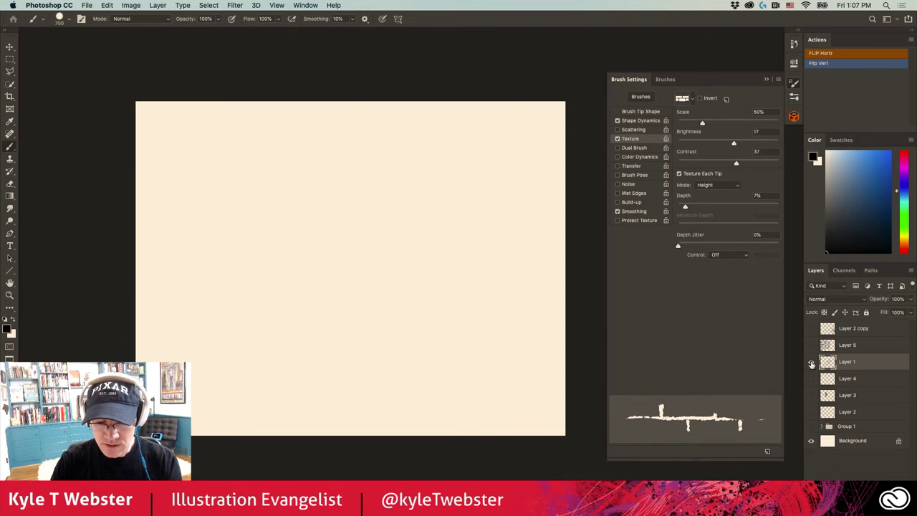
left_click(812, 363)
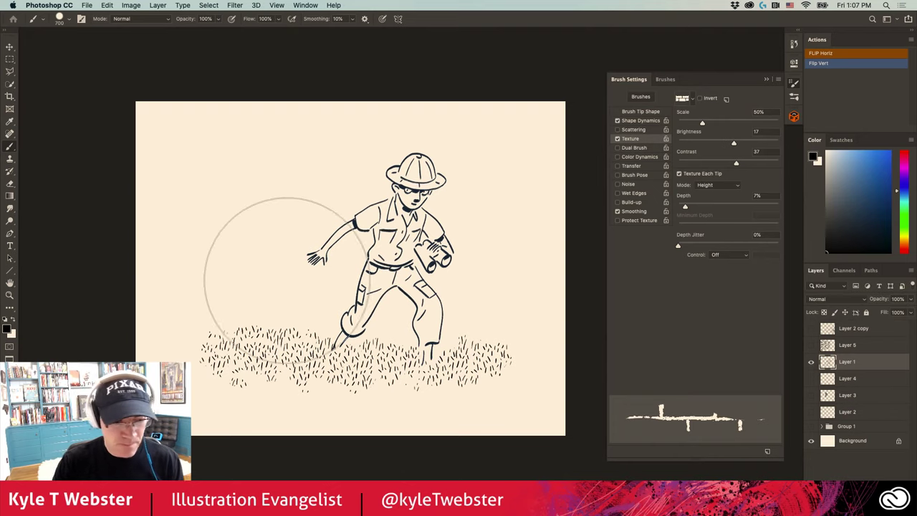
scroll(244, 263, "up", 3)
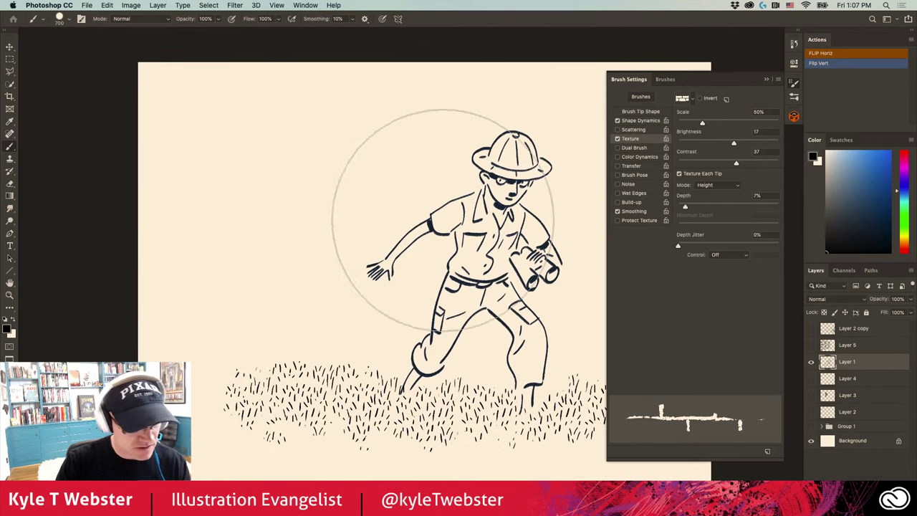
left_click(496, 208, "alt")
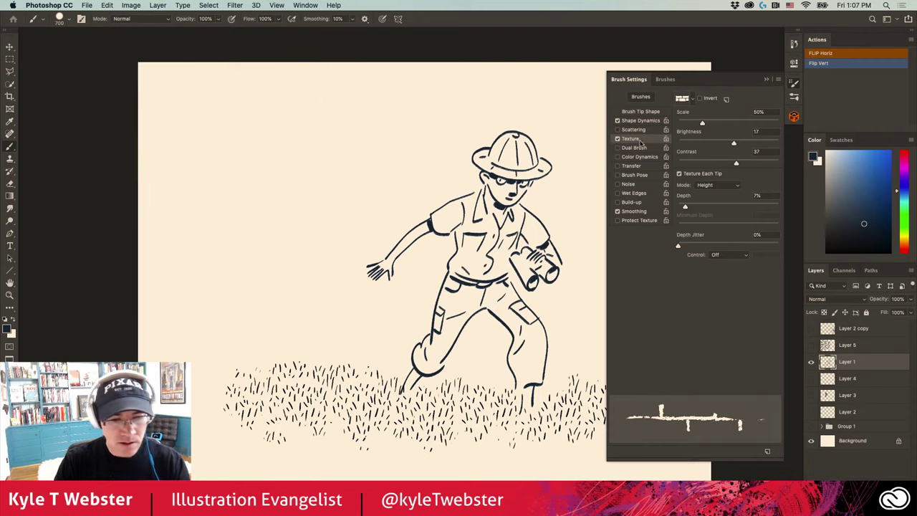
Test the CharCool brush with a few charcoal strokes, then undo them
left_click(664, 79)
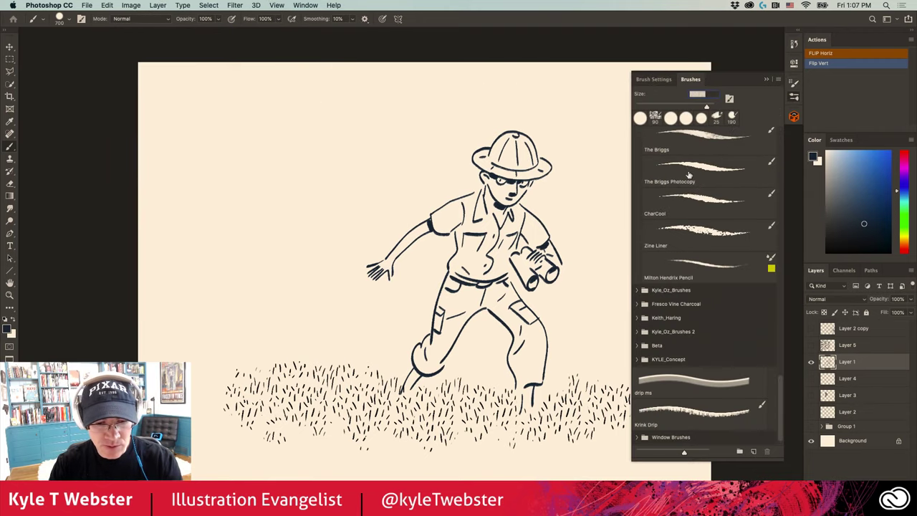
left_click(693, 200)
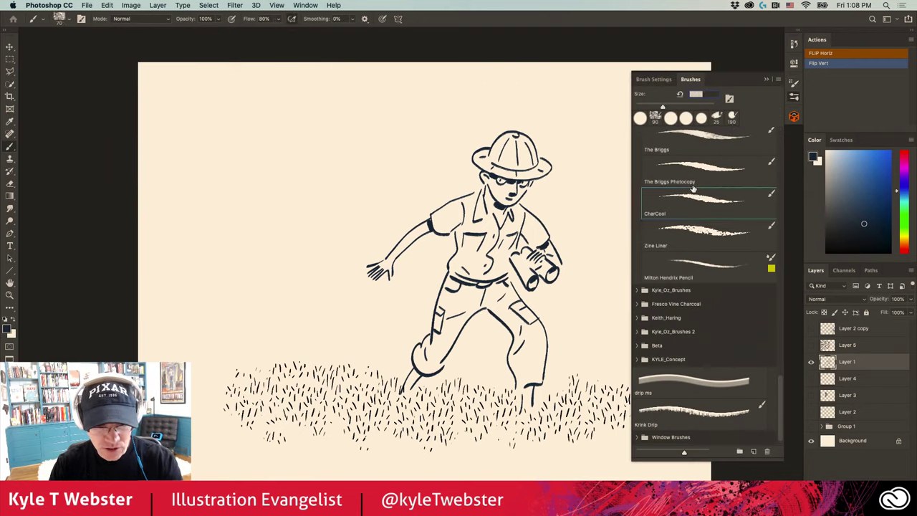
left_click(766, 79)
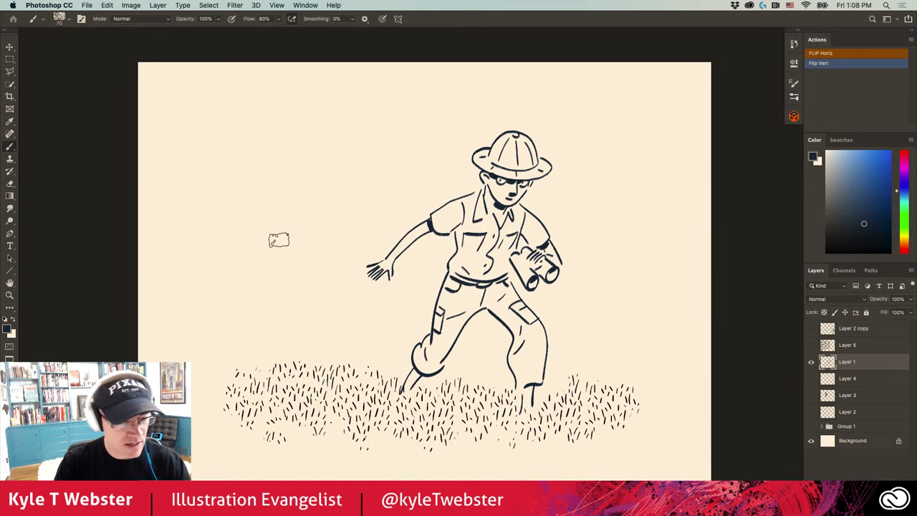
mouse_move(279, 240)
left_mouse_down()
mouse_move(245, 216)
mouse_move(223, 243)
mouse_move(222, 288)
left_mouse_up()
key("ctrl+z")
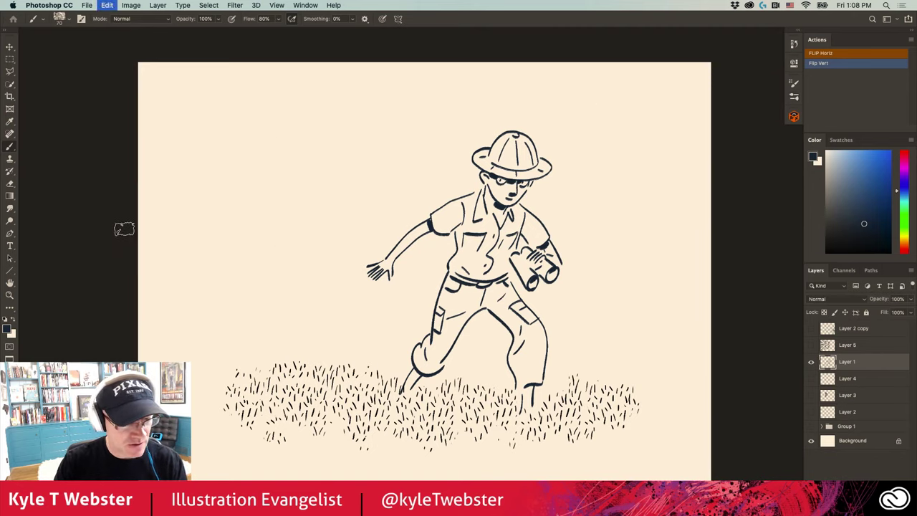
Choose the Adobe Live 2 brush from the AdobeLive folder
left_click(795, 83)
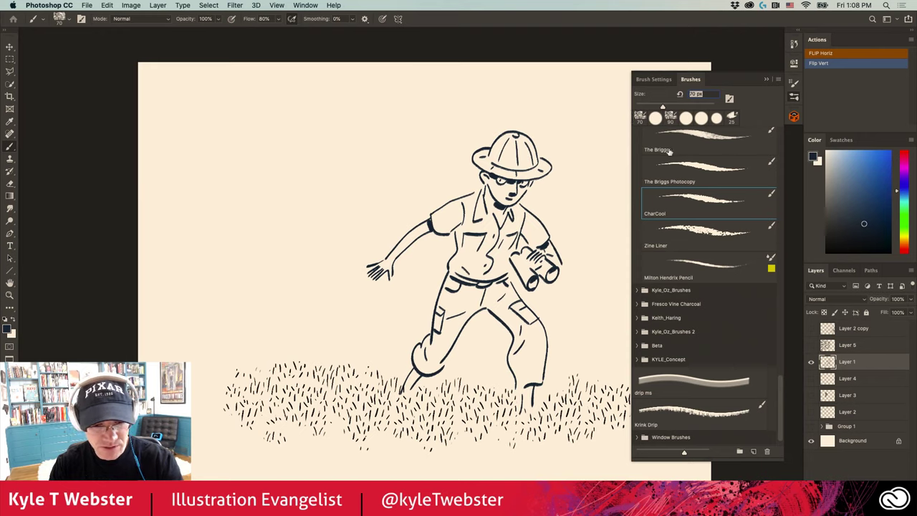
mouse_move(780, 383)
left_mouse_down()
mouse_move(778, 301)
mouse_move(635, 89)
left_mouse_up()
left_click(637, 244)
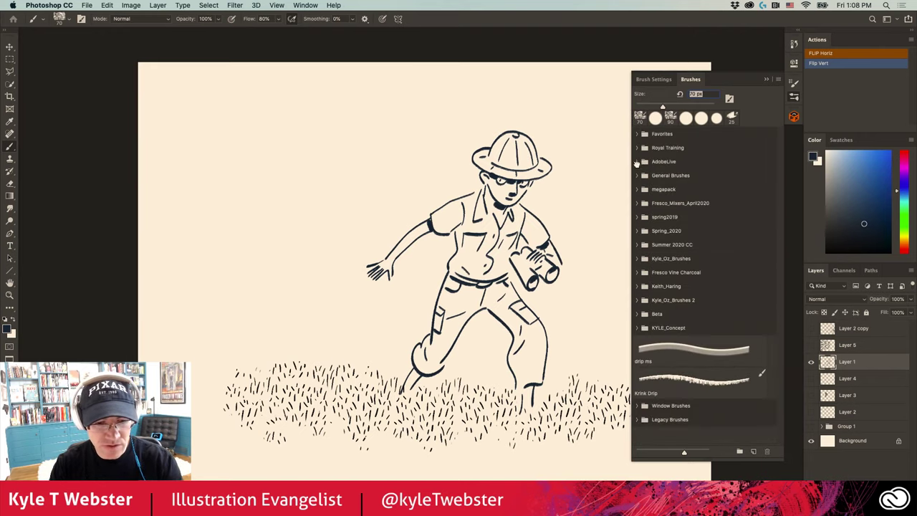
left_click(637, 162)
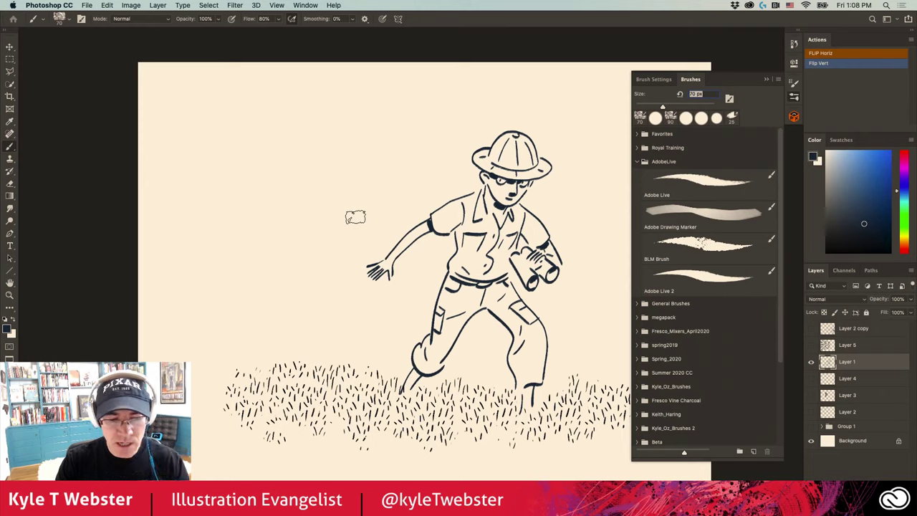
left_click(690, 277)
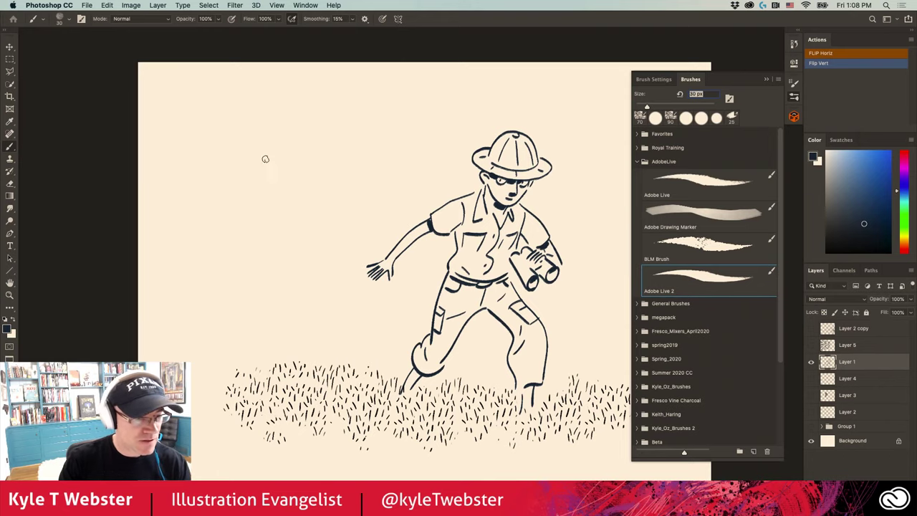
Handwrite the test text 'doozy inker' and 'gumroad.com/' above the explorer
mouse_move(253, 172)
left_mouse_down()
mouse_move(249, 185)
mouse_move(282, 157)
mouse_move(295, 169)
mouse_move(324, 129)
mouse_move(341, 140)
mouse_move(375, 110)
left_mouse_up()
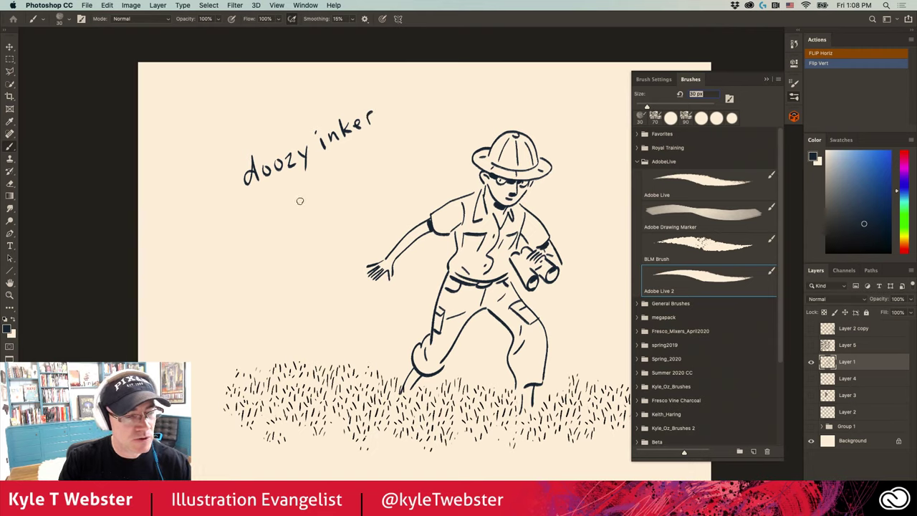
left_click_drag(296, 200, 352, 166)
left_click(377, 156)
mouse_move(370, 142)
left_mouse_down()
mouse_move(368, 159)
mouse_move(402, 130)
mouse_move(420, 136)
left_mouse_up()
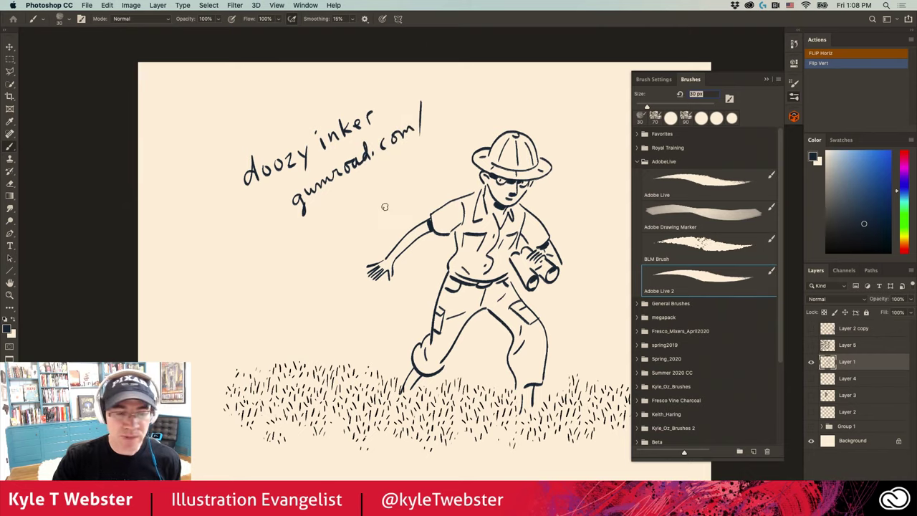
Lasso the handwritten test text and delete it
key("l")
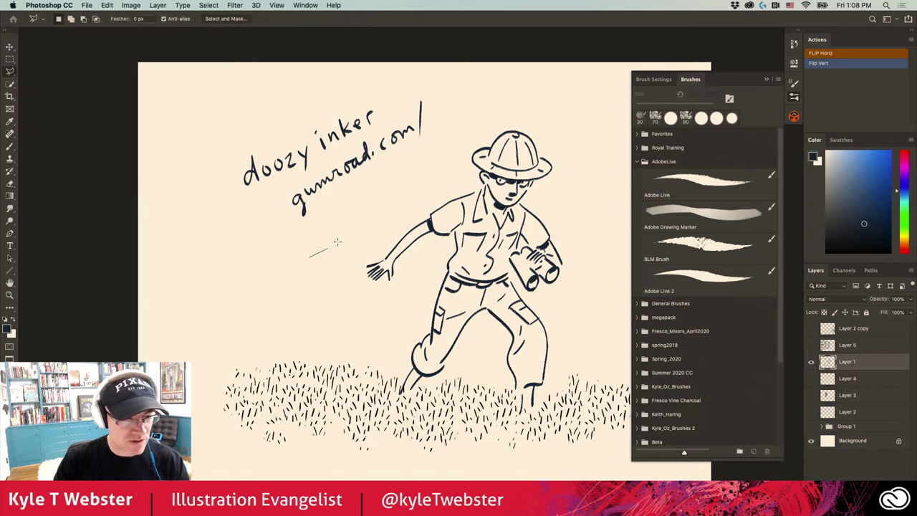
left_click(455, 89)
left_click(410, 80)
left_click(282, 93)
left_click(216, 135)
left_click(235, 242)
double_click(297, 250)
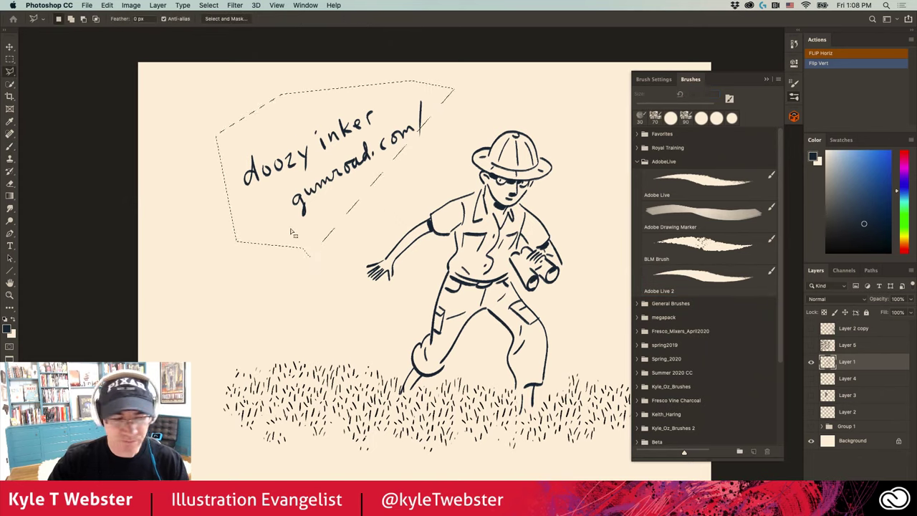
key("Delete")
key("super+d")
Delete the leftover stray mark and close the brush panel
mouse_move(403, 134)
left_mouse_down()
mouse_move(432, 148)
mouse_move(439, 131)
mouse_move(418, 119)
left_mouse_up()
key("Delete")
key("super+d")
key("b")
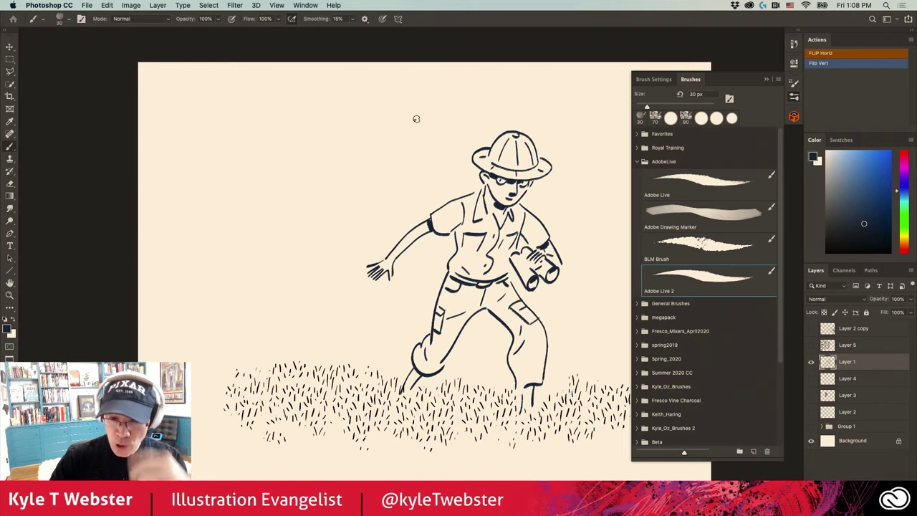
left_click(768, 79)
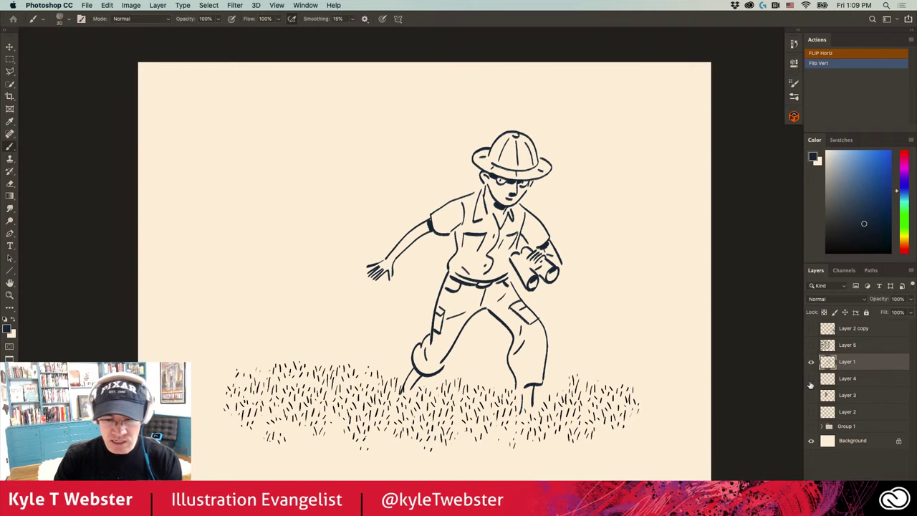
Add a new empty layer and brush a horizontal stem left of the figure
key("super+alt+shift+n")
left_click_drag(282, 194, 315, 190)
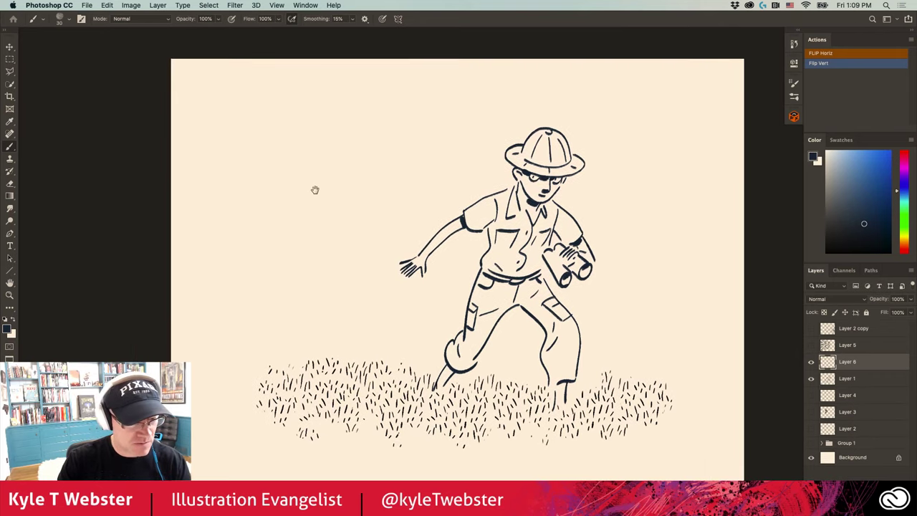
scroll(318, 211, "up", 3)
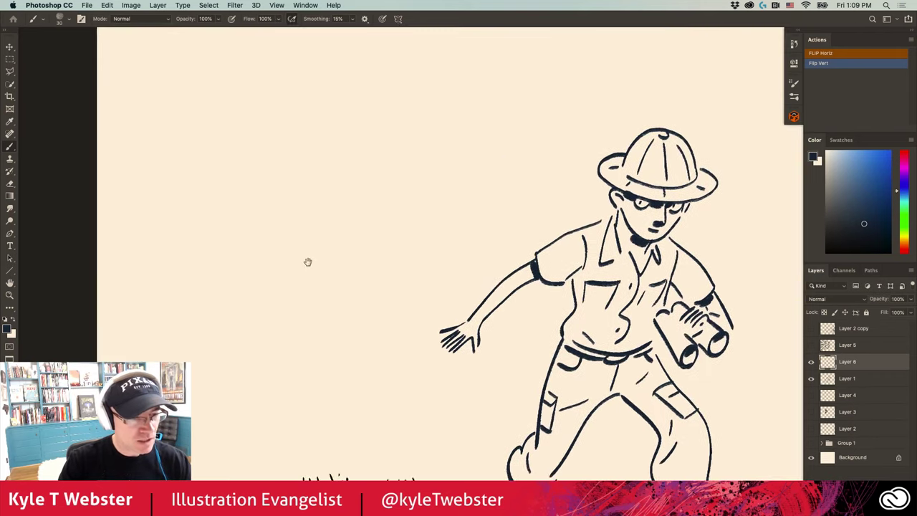
left_click_drag(307, 260, 311, 235)
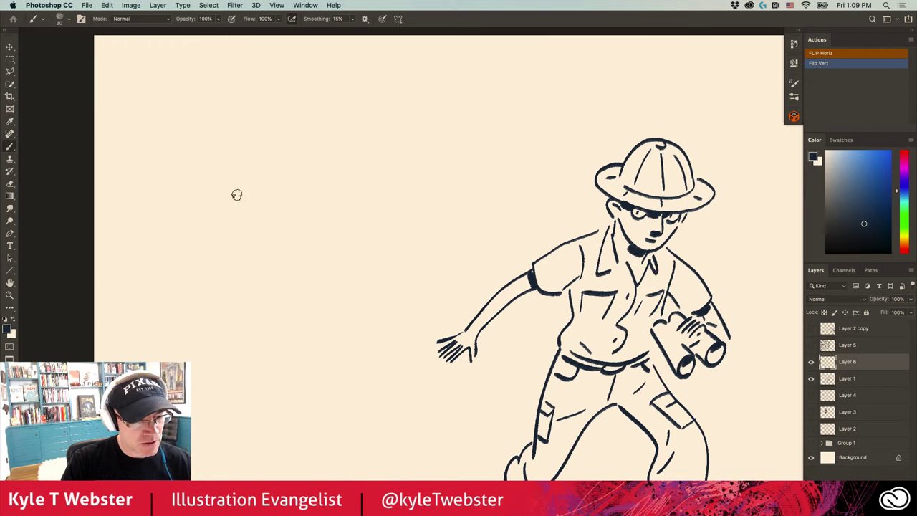
left_click_drag(255, 209, 417, 206)
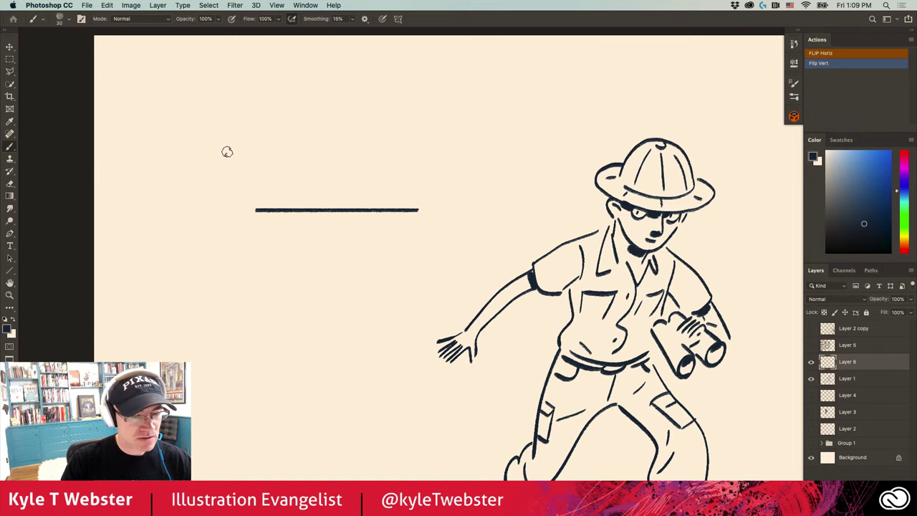
Draw a leaf curving up from the stem and erase the stem's right end
scroll(276, 193, "up", 2)
scroll(276, 193, "left", 3)
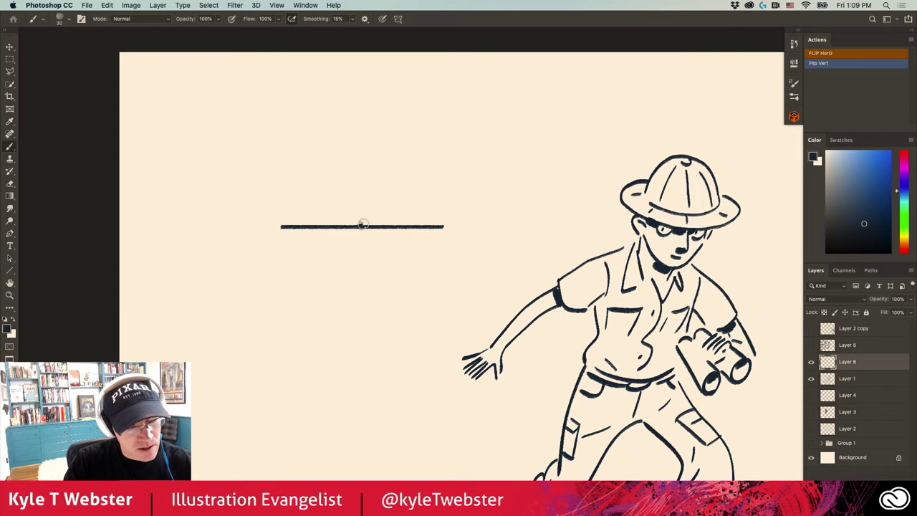
mouse_move(361, 223)
left_mouse_down()
mouse_move(413, 183)
mouse_move(424, 128)
mouse_move(377, 169)
mouse_move(352, 226)
mouse_move(343, 143)
mouse_move(328, 226)
mouse_move(359, 269)
mouse_move(355, 312)
mouse_move(371, 304)
mouse_move(384, 275)
mouse_move(365, 234)
mouse_move(284, 225)
left_mouse_up()
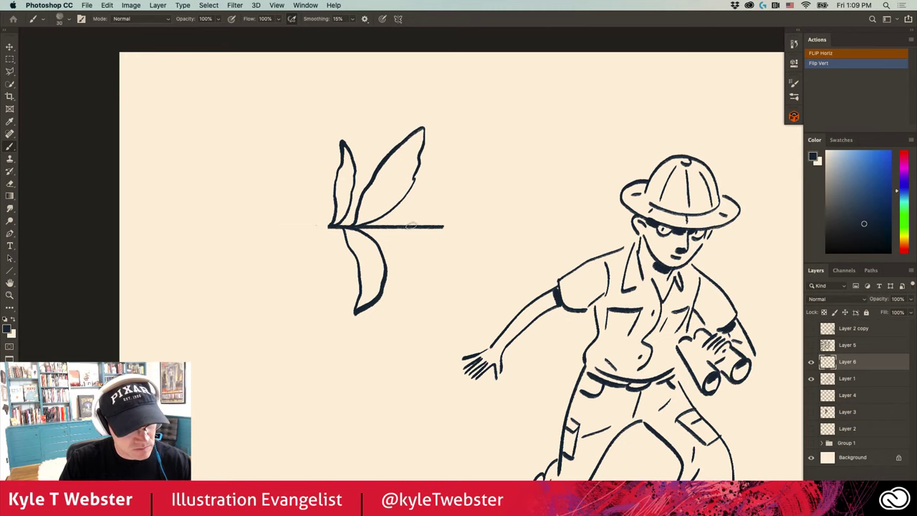
left_click_drag(418, 225, 441, 227)
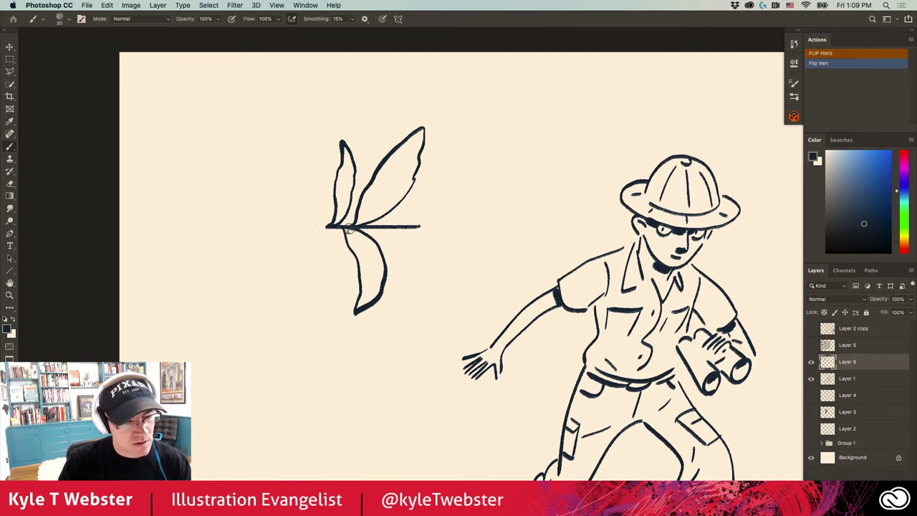
Add vein strokes to the lower, upper-right and upper-left leaves
mouse_move(345, 228)
left_mouse_down()
mouse_move(372, 252)
mouse_move(376, 273)
mouse_move(364, 305)
mouse_move(366, 276)
left_mouse_up()
mouse_move(362, 219)
left_mouse_down()
mouse_move(402, 160)
mouse_move(388, 180)
left_mouse_up()
left_click_drag(335, 218, 348, 174)
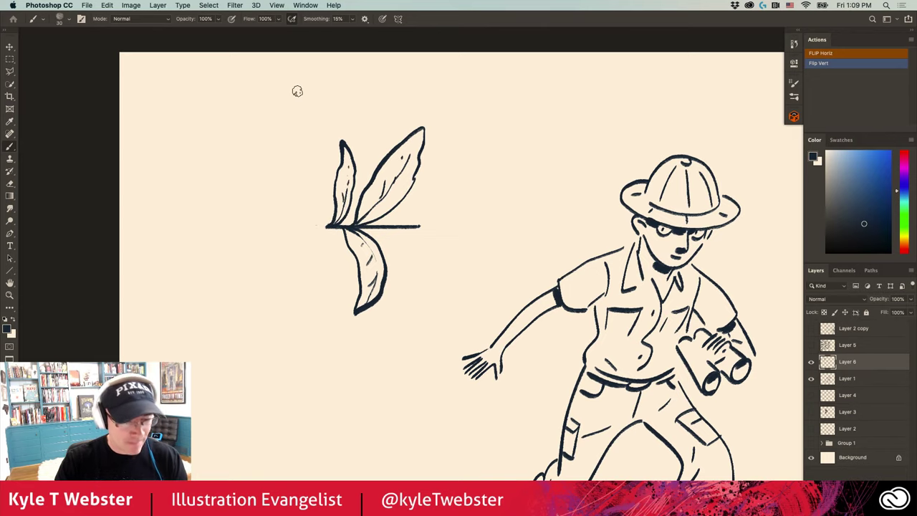
Hide Layer 1's explorer drawing
left_click_drag(325, 228, 313, 222)
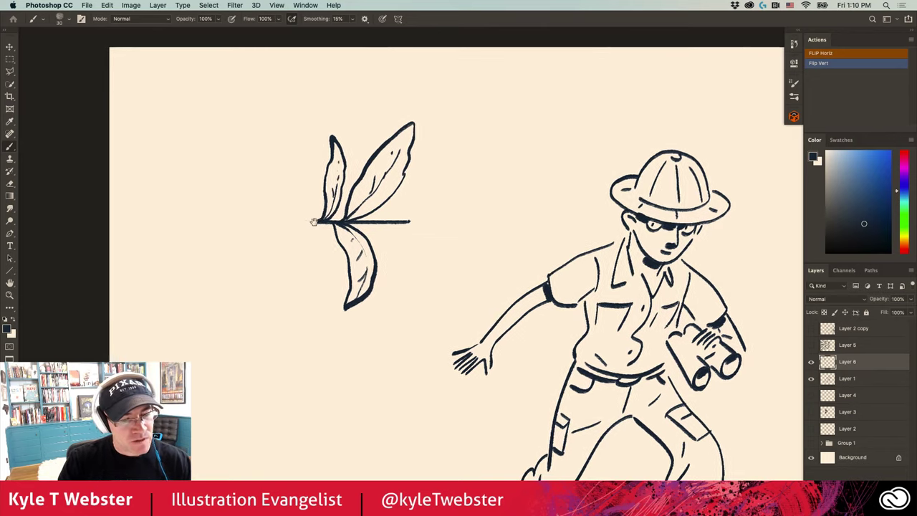
left_click(810, 380)
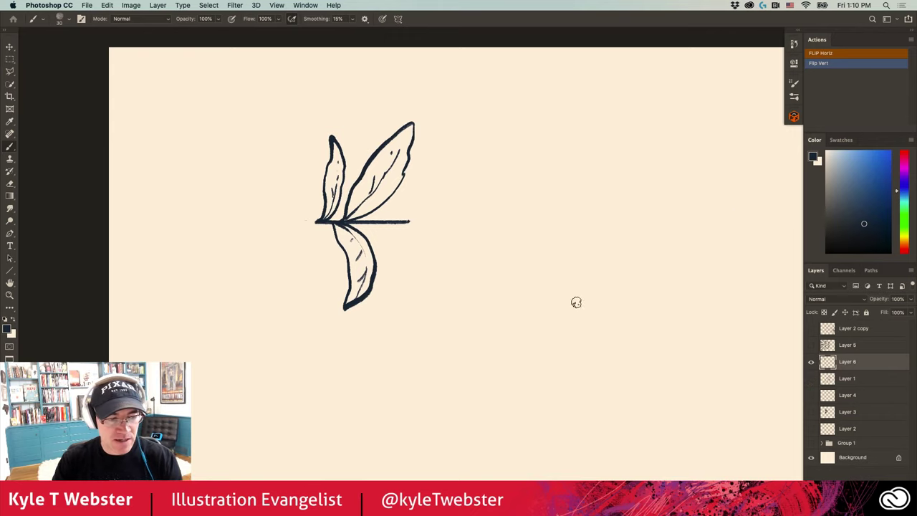
left_click_drag(321, 291, 334, 299)
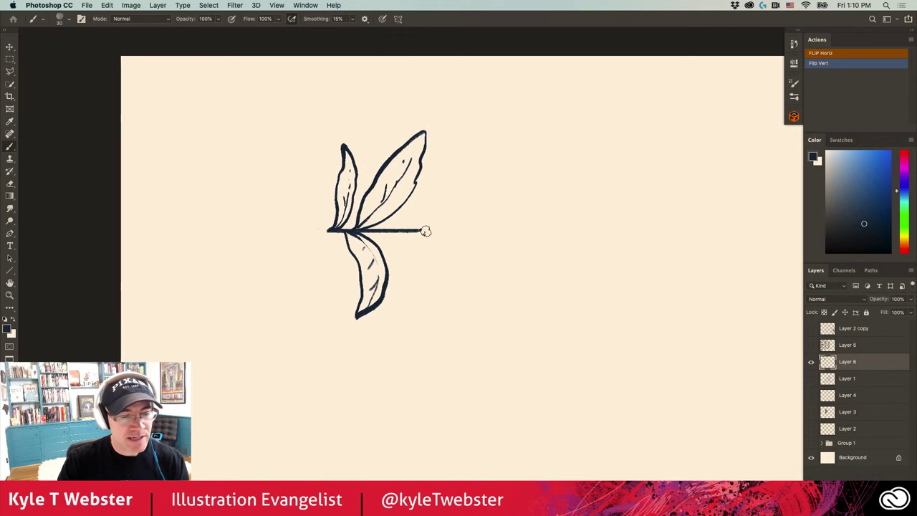
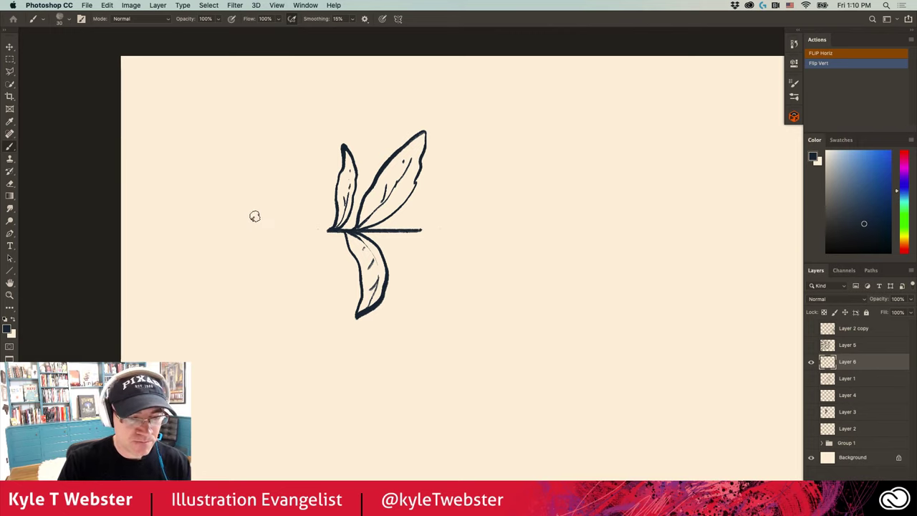
Copy the whole leaf drawing and paste it into a new clipboard-sized document
key("super+a")
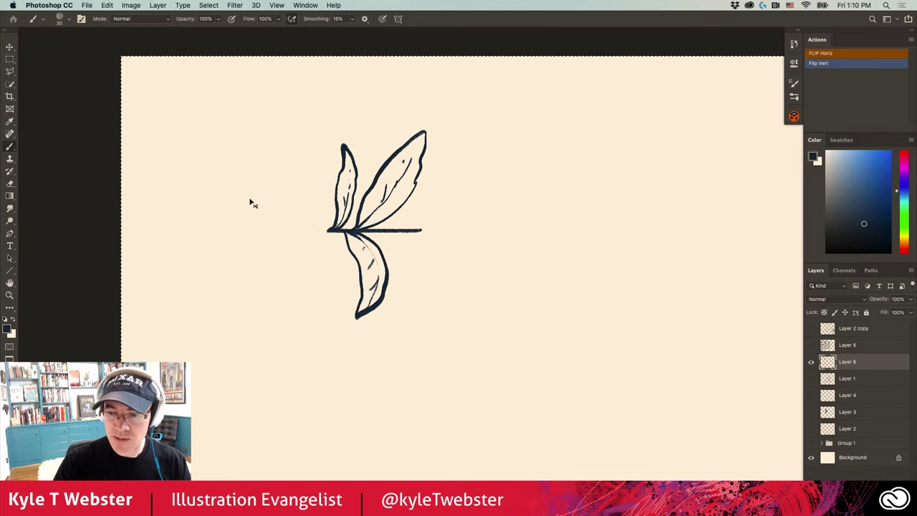
key("super+c")
key("super+n")
key("Return")
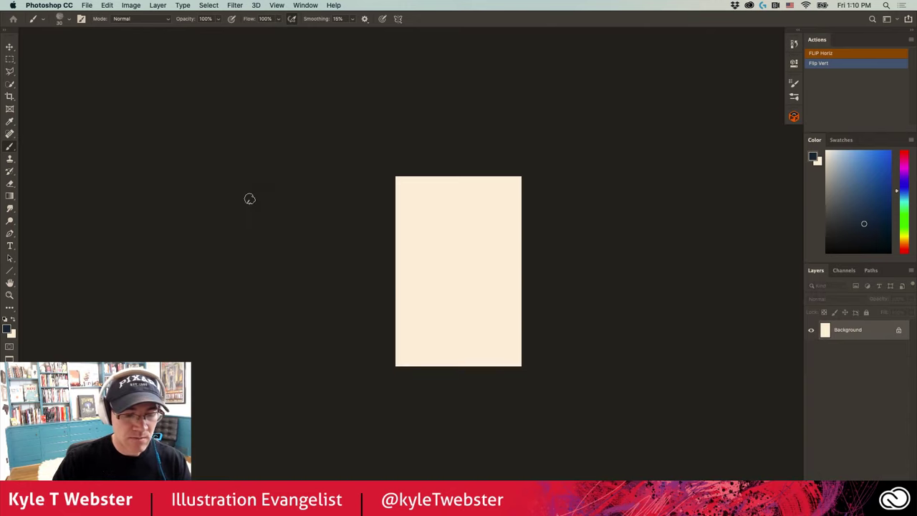
key("super+v")
mouse_move(354, 229)
left_mouse_down()
mouse_move(340, 250)
mouse_move(301, 222)
left_mouse_up()
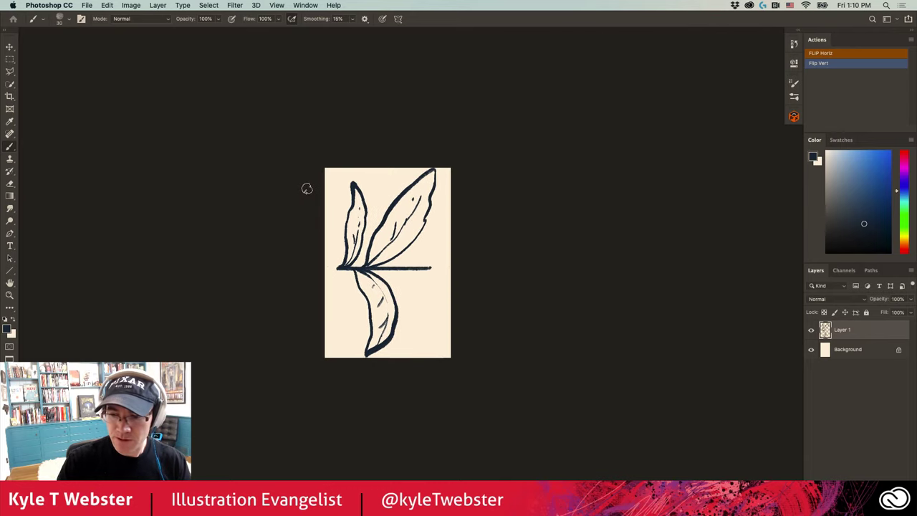
Show rulers, hide Layer 1, and drag a horizontal guide across the canvas middle
key("super+r")
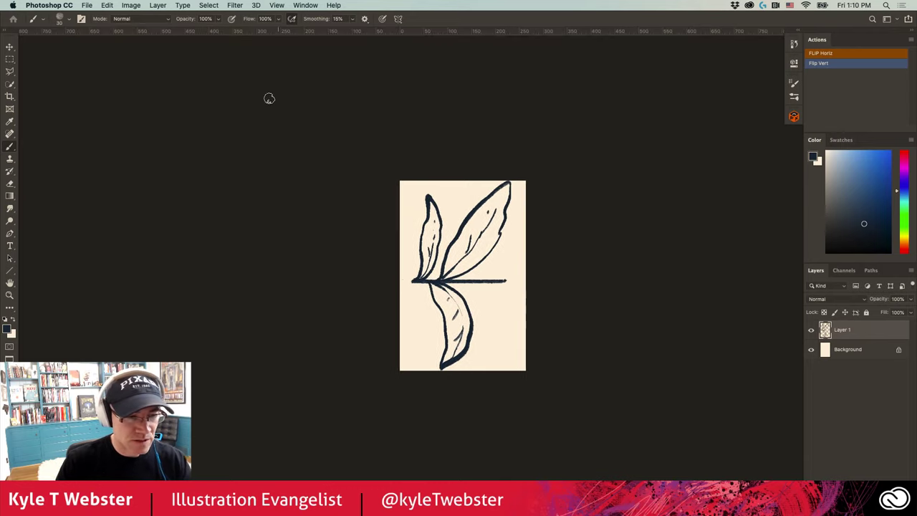
left_click(811, 329)
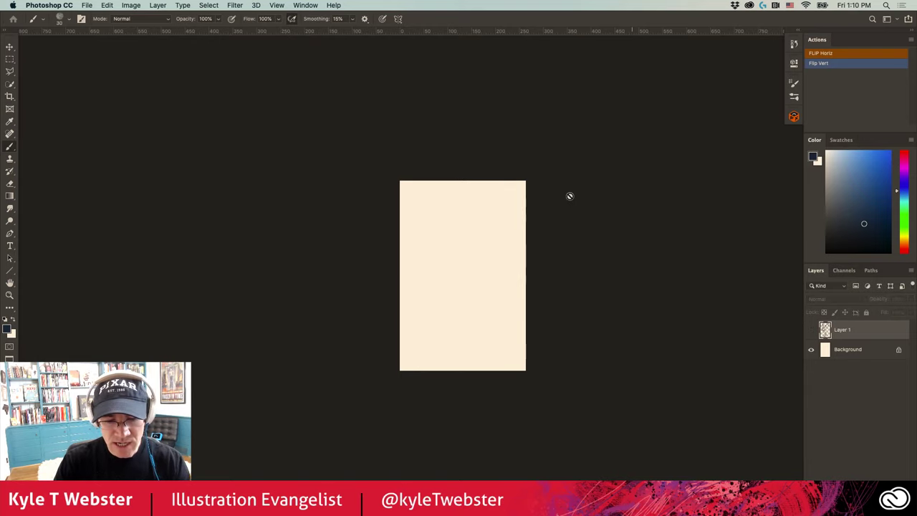
double_click(287, 33)
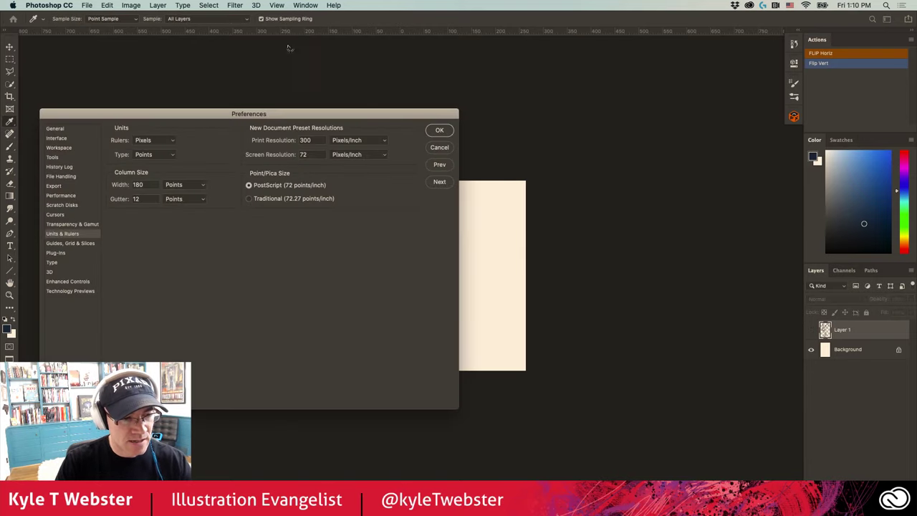
left_click(436, 132)
left_click_drag(355, 34, 324, 275)
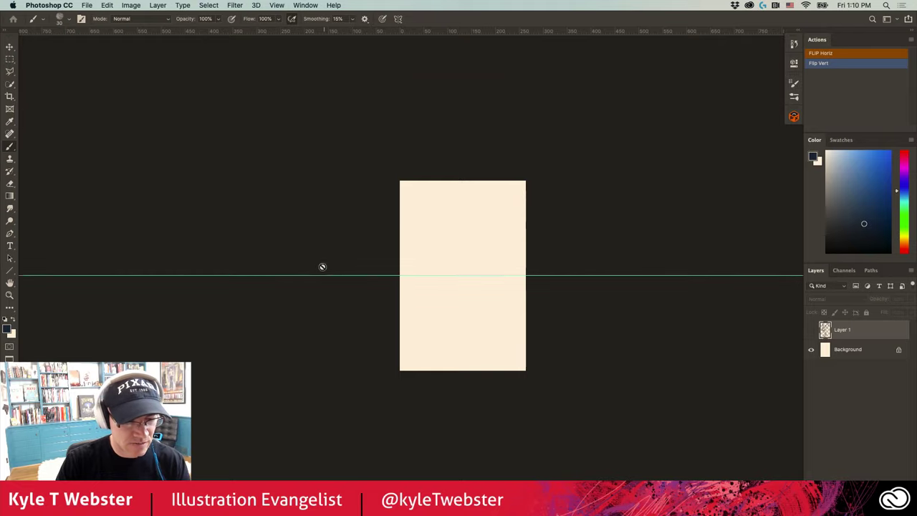
left_click(448, 320, "super")
left_click_drag(448, 319, 398, 348)
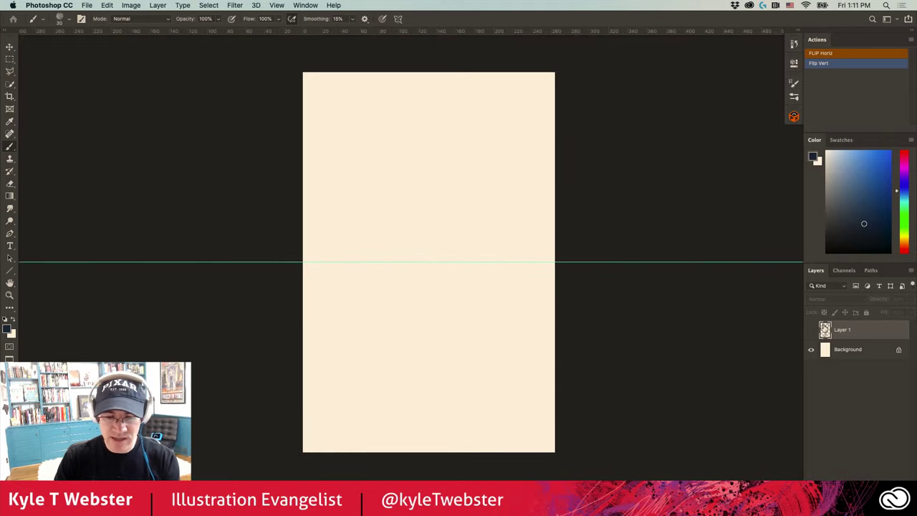
Show Layer 1 again and crop-extend the canvas further down below the leaves
left_click(812, 331)
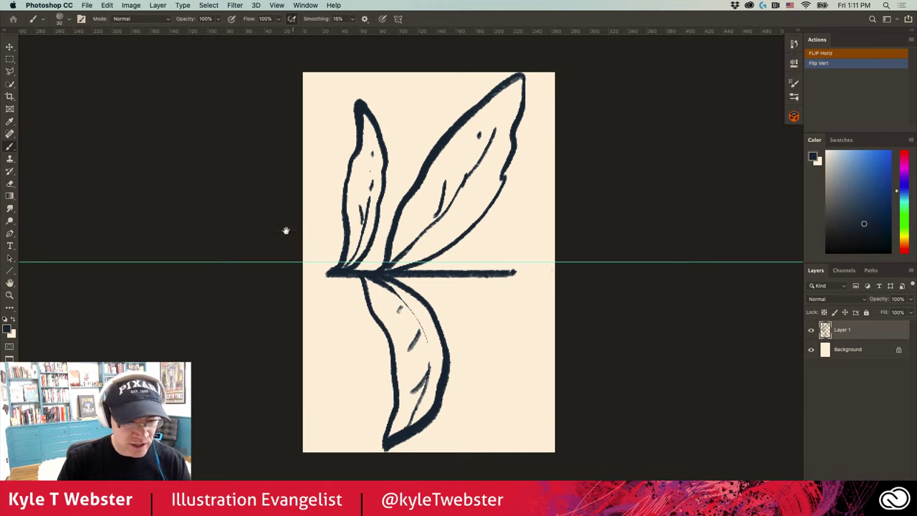
scroll(284, 229, "up", 2)
key("c")
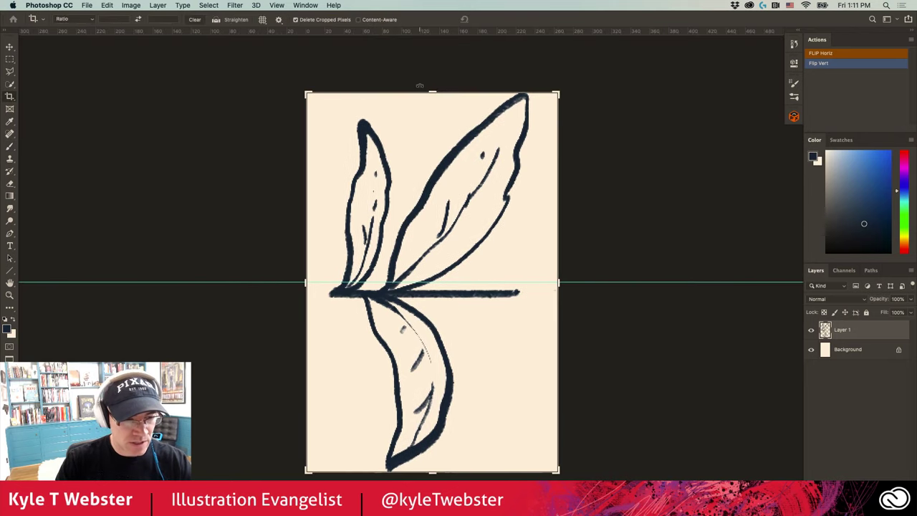
scroll(270, 225, "down", 1)
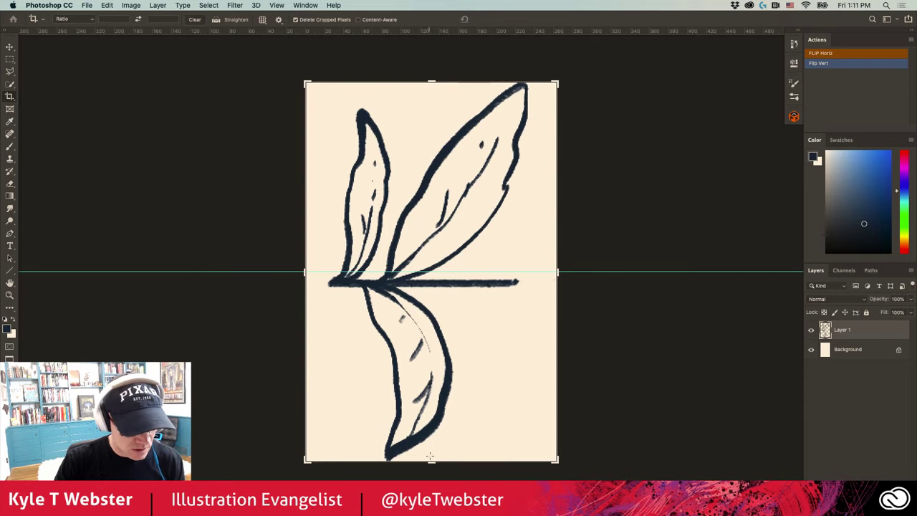
left_click_drag(430, 459, 431, 490)
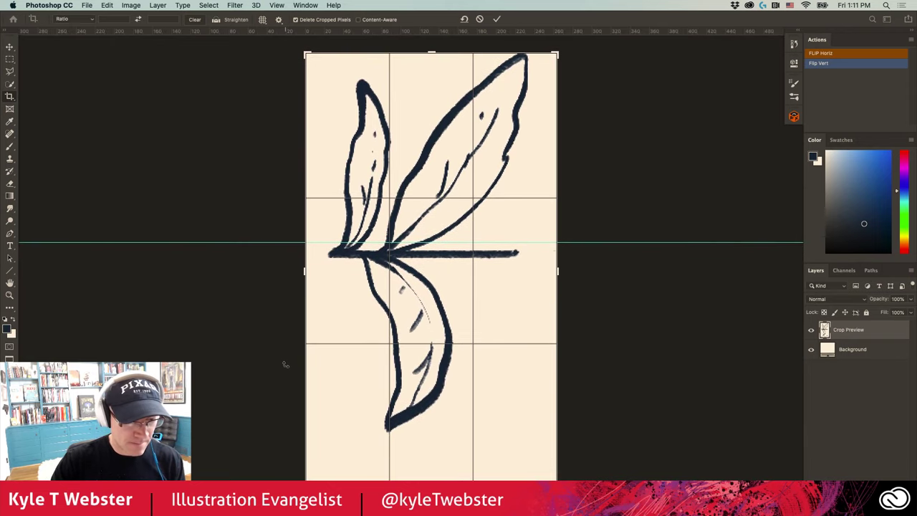
key("Return")
Move the guide down to the stem line and align the leaf drawing's stem with it
key("v")
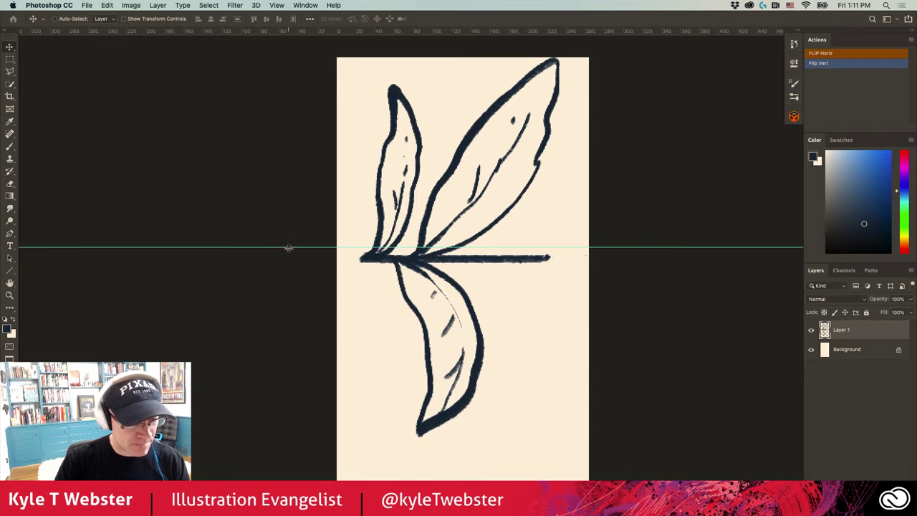
left_click_drag(288, 248, 289, 276)
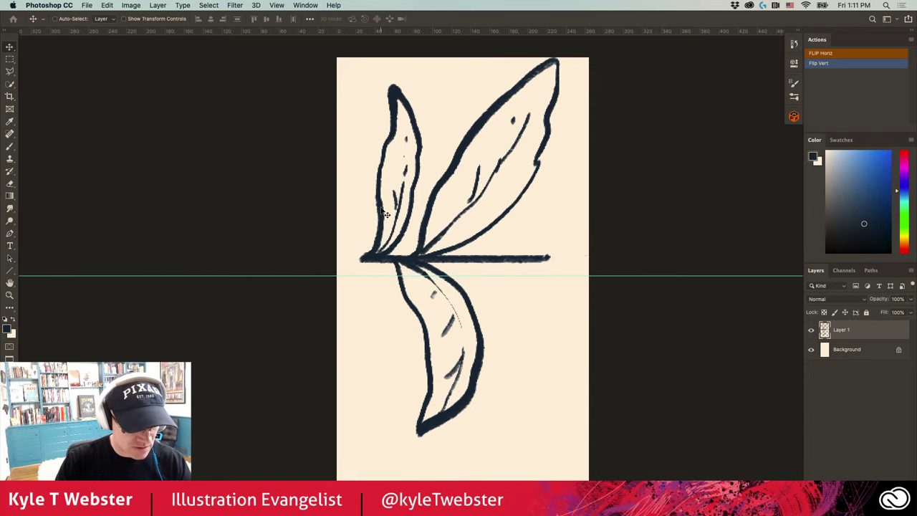
left_click_drag(386, 214, 381, 226)
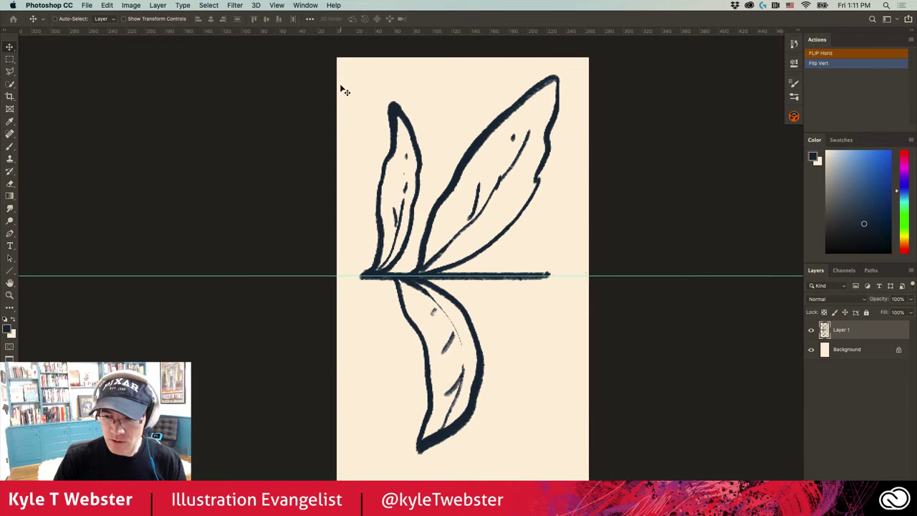
key("super+space")
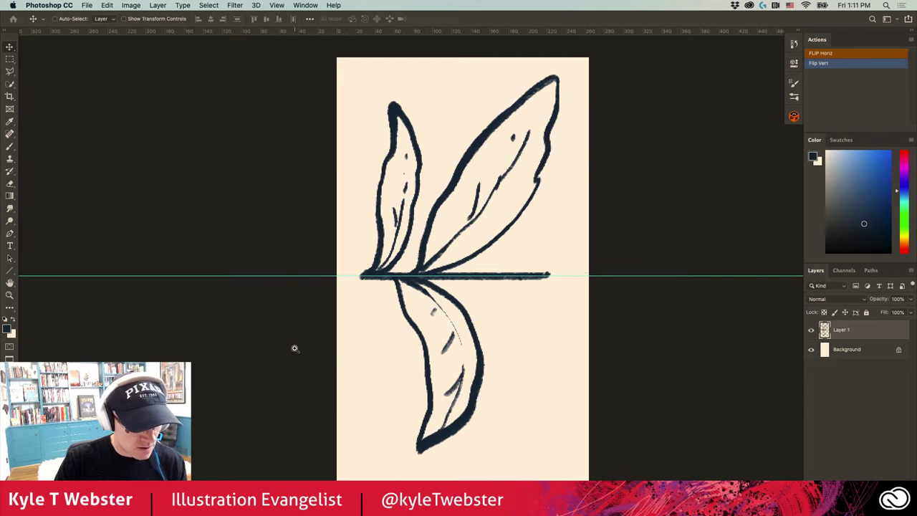
Crop the canvas again so the stem sits evenly on the guide
key("c")
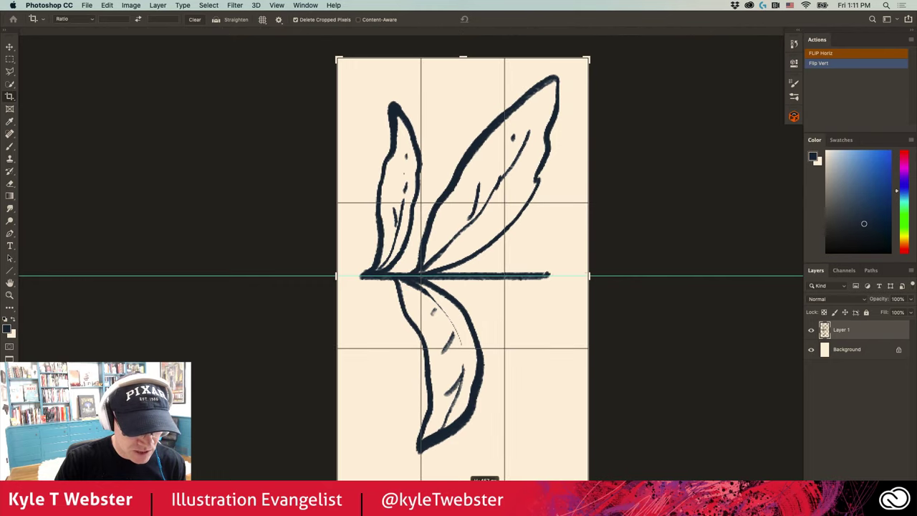
left_click_drag(463, 493, 459, 475)
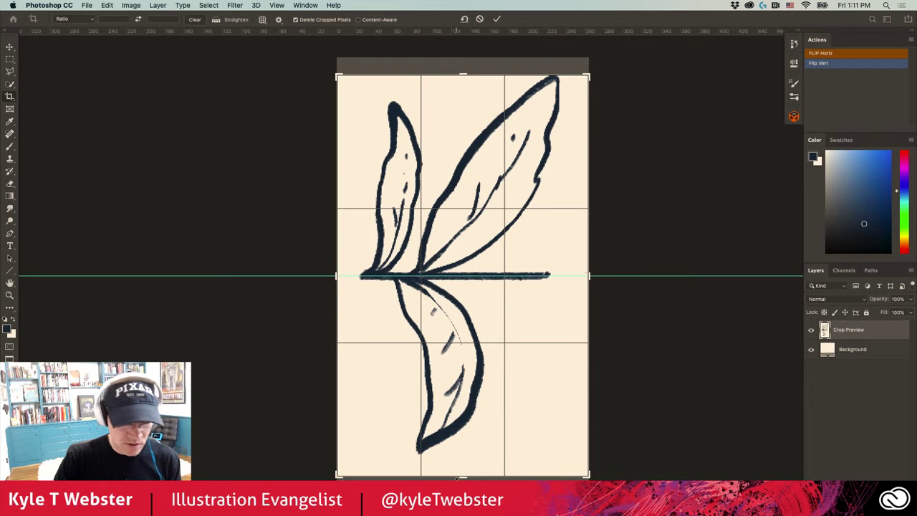
key("Return")
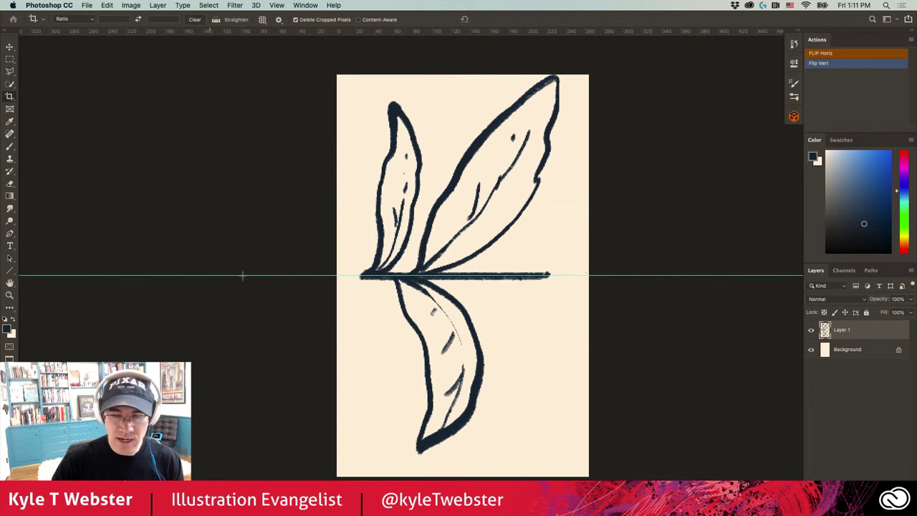
left_click_drag(402, 306, 385, 311)
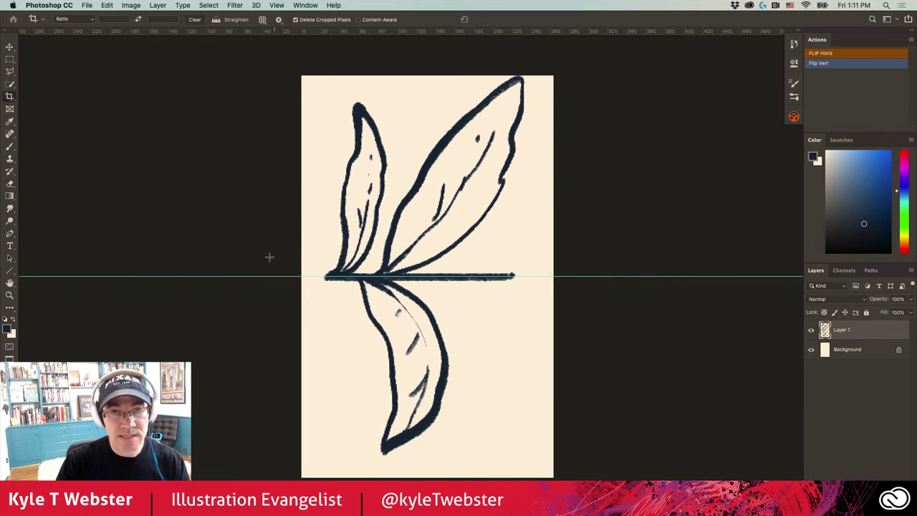
Define the leaf sprig as a brush preset named 'leafy 1'
left_click(107, 5)
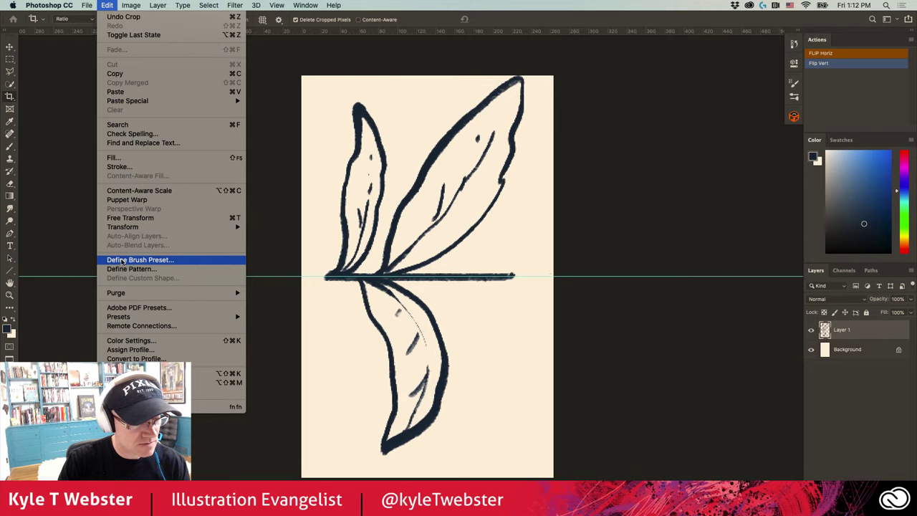
left_click(122, 261)
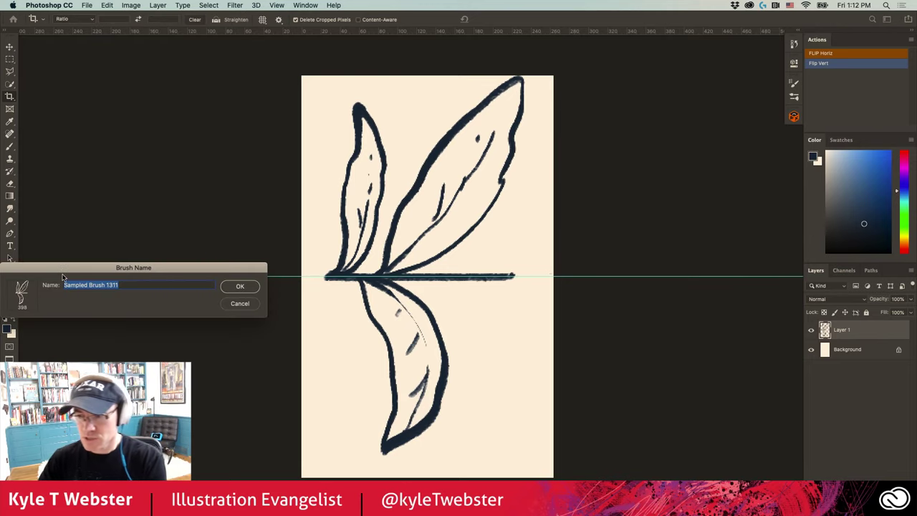
type("leafy 1")
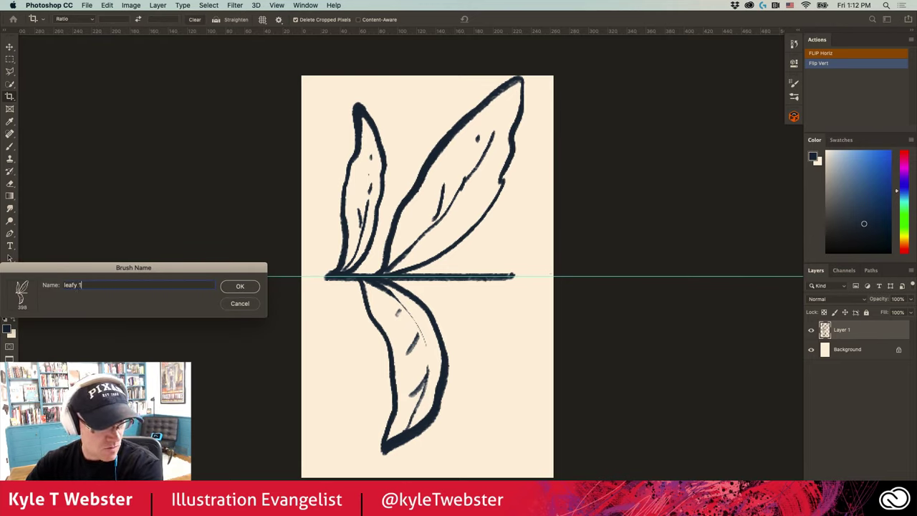
key("Return")
In the jungle artwork, test-paint the leafy brush, undo, deselect, and shrink it to 200
key("b")
key("ctrl+Tab")
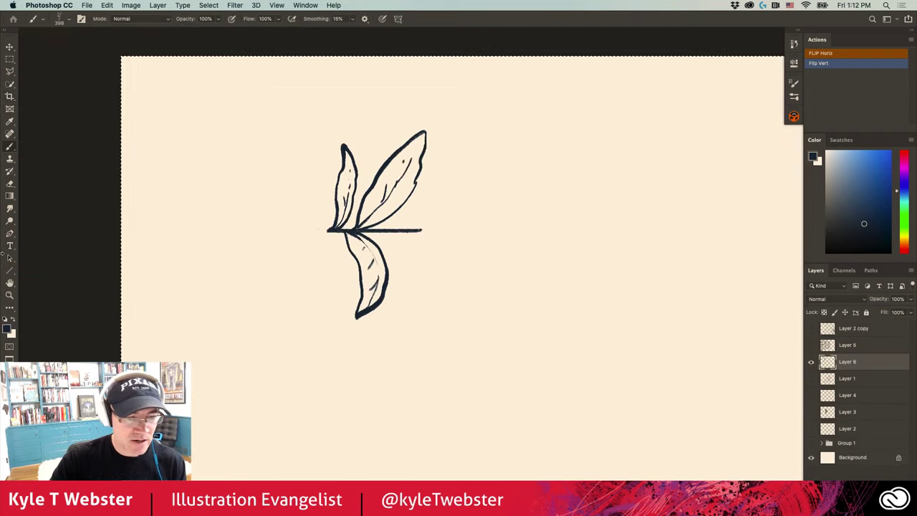
scroll(408, 306, "right", 5)
scroll(408, 306, "down", 2)
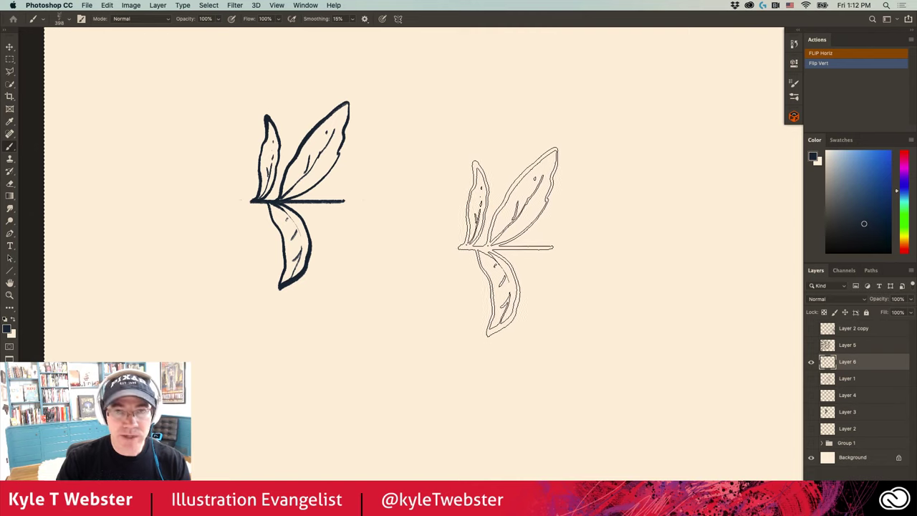
mouse_move(485, 215)
left_mouse_down()
mouse_move(479, 251)
mouse_move(502, 372)
mouse_move(475, 322)
mouse_move(129, 294)
left_mouse_up()
key("super+minus")
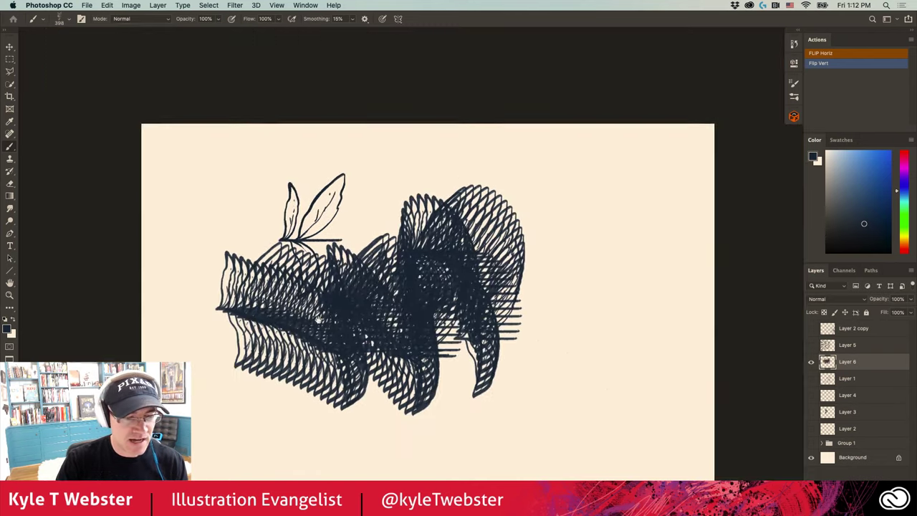
key("super+z")
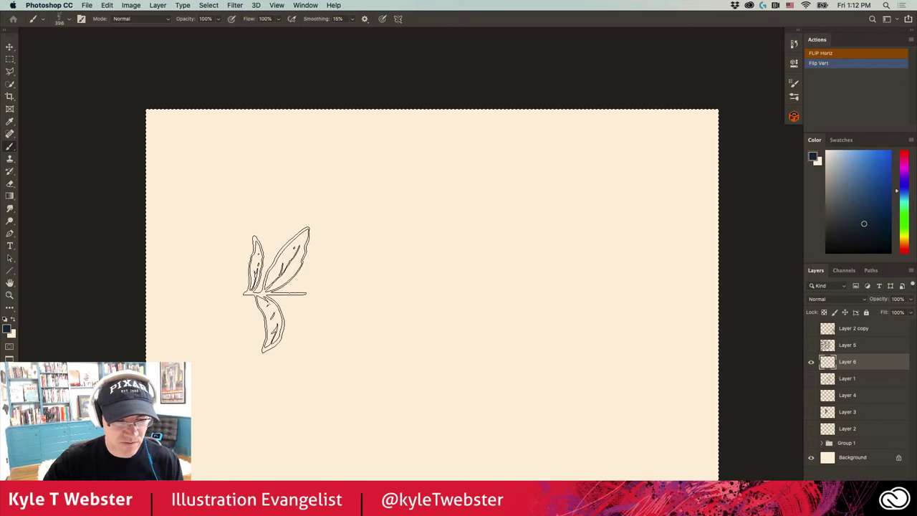
key("super+d")
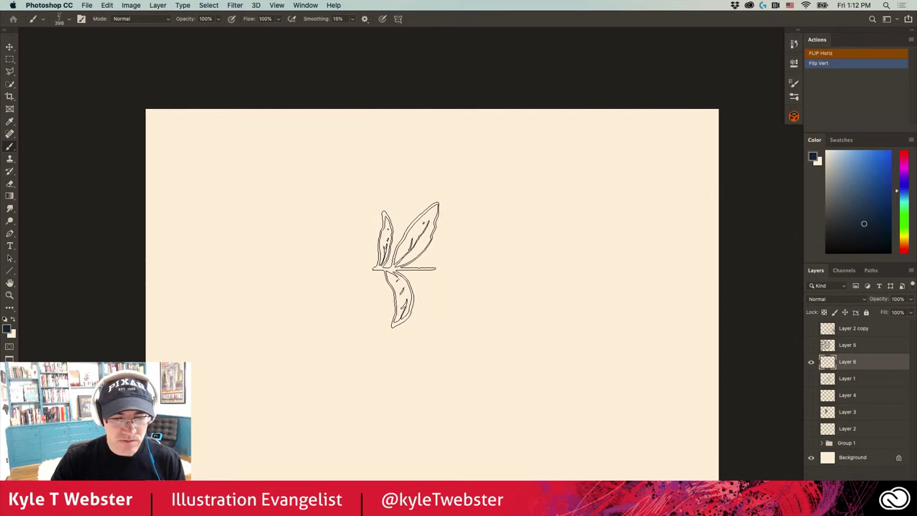
key("bracketleft")
key("bracketleft")
key("bracketleft")
key("bracketleft")
key("bracketleft")
key("bracketleft")
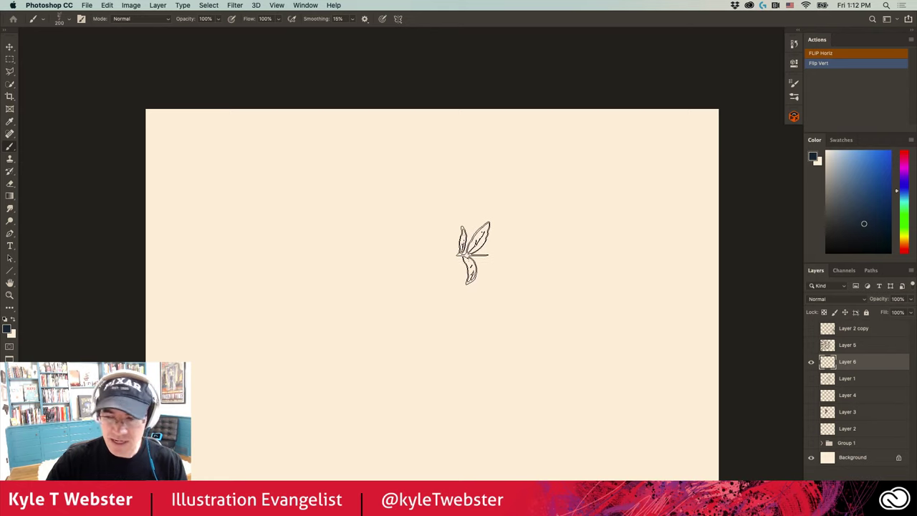
Enable Shape Dynamics on the leaf brush with Angle Jitter controlled by Direction
left_click(794, 98)
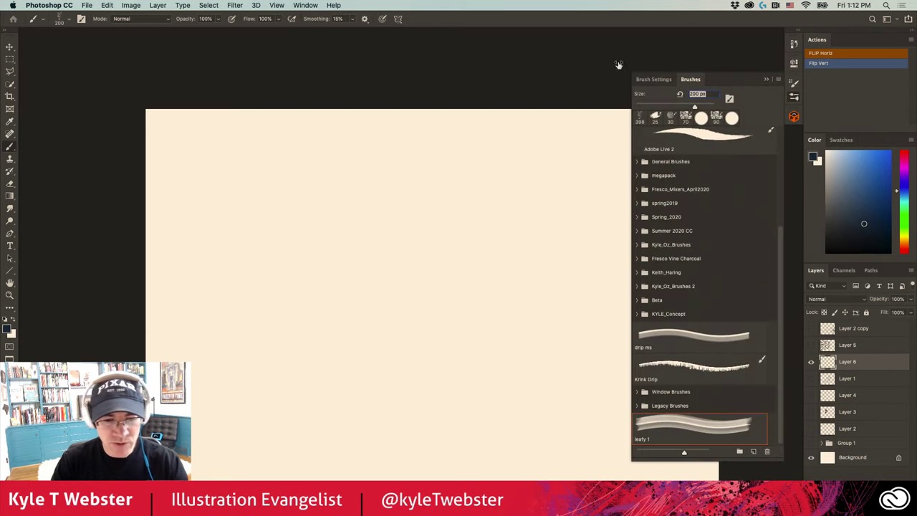
left_click(630, 81)
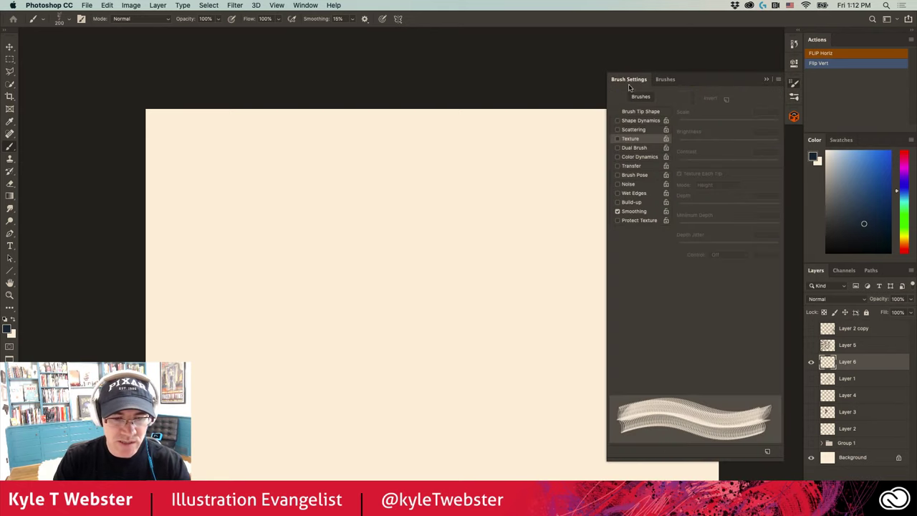
left_click(623, 121)
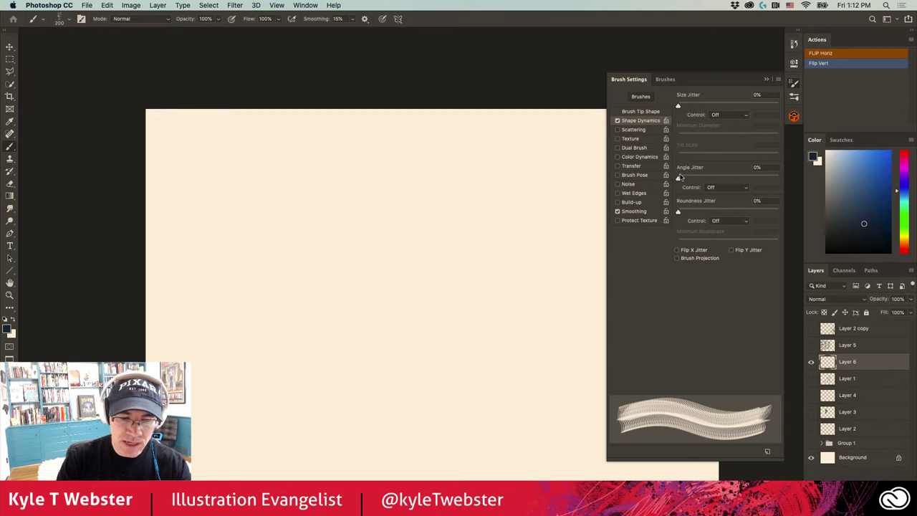
left_click(712, 189)
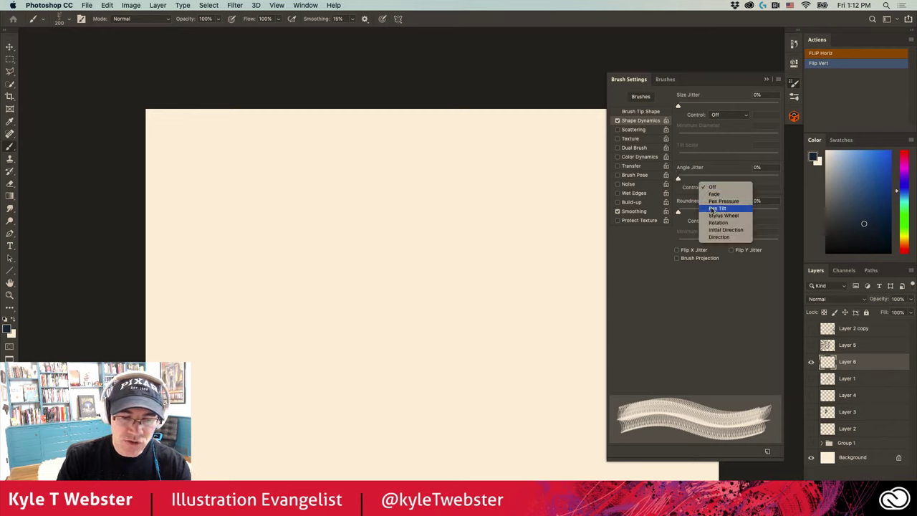
left_click(720, 237)
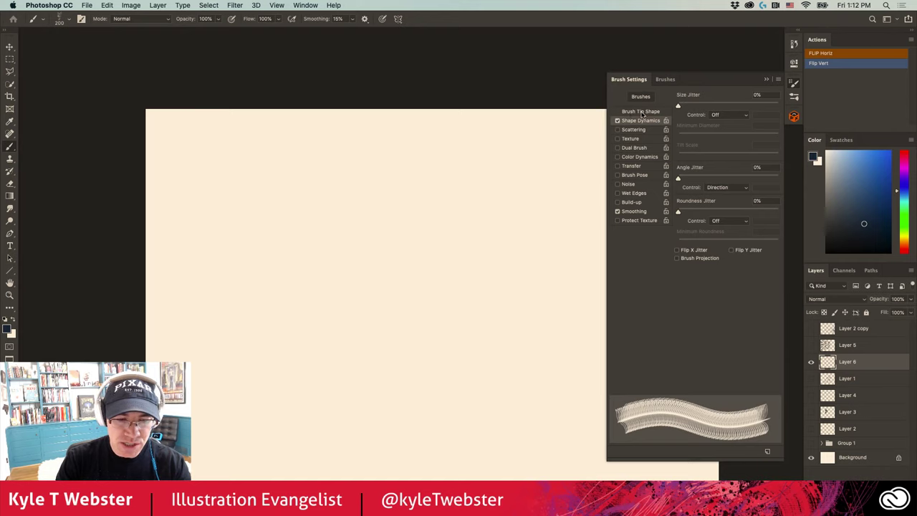
left_click(640, 112)
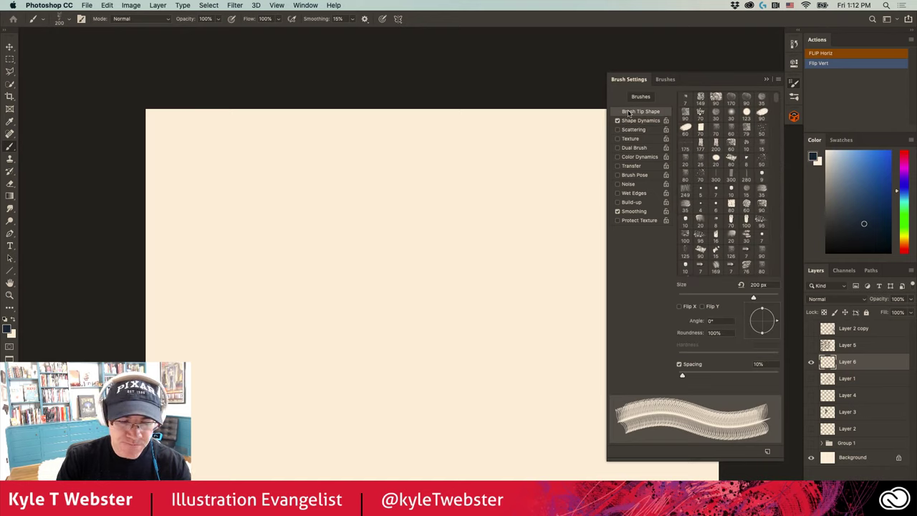
Set the leaf brush spacing to 78% and enable Flip Y Jitter in Shape Dynamics
left_click_drag(683, 376, 716, 378)
mouse_move(506, 271)
left_mouse_down()
mouse_move(490, 329)
mouse_move(494, 301)
left_mouse_up()
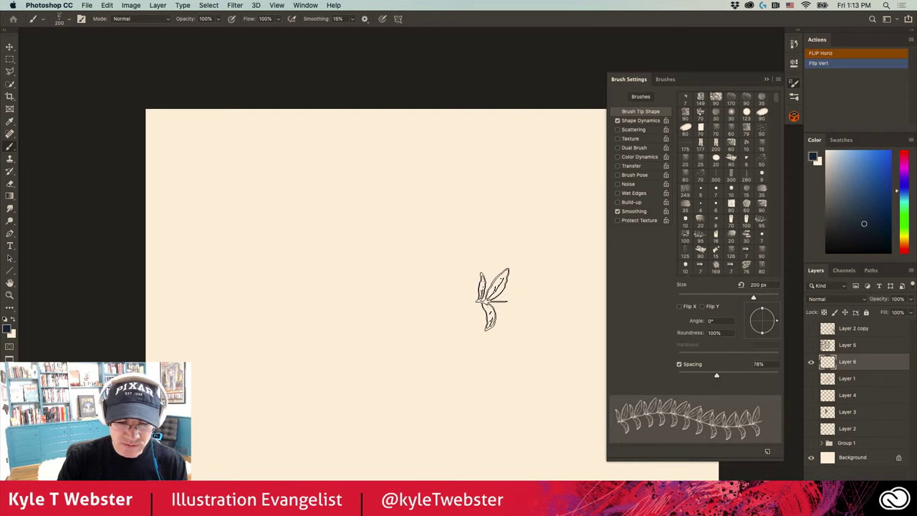
left_click(634, 121)
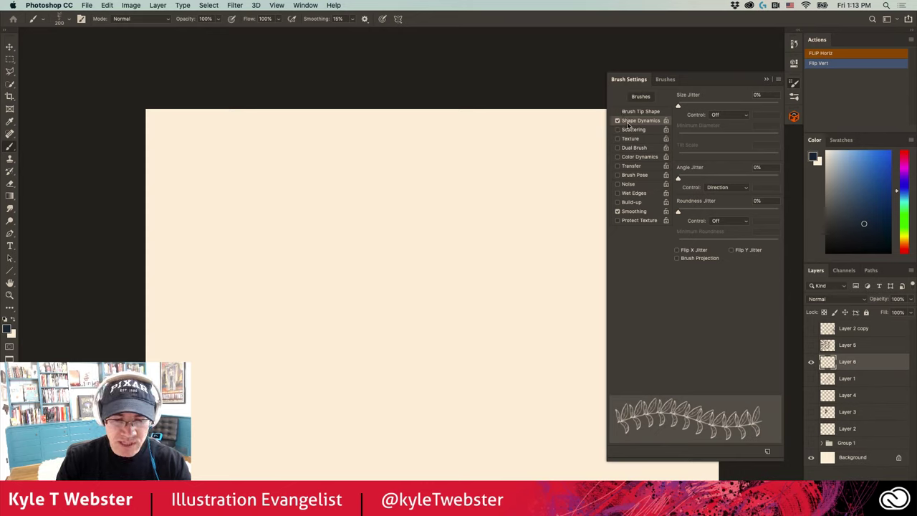
left_click(732, 250)
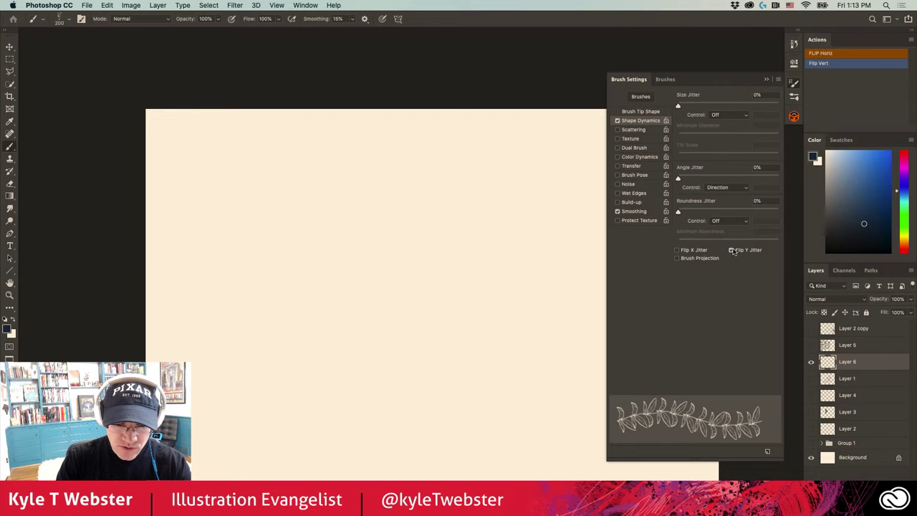
left_click(732, 250)
left_click(732, 250)
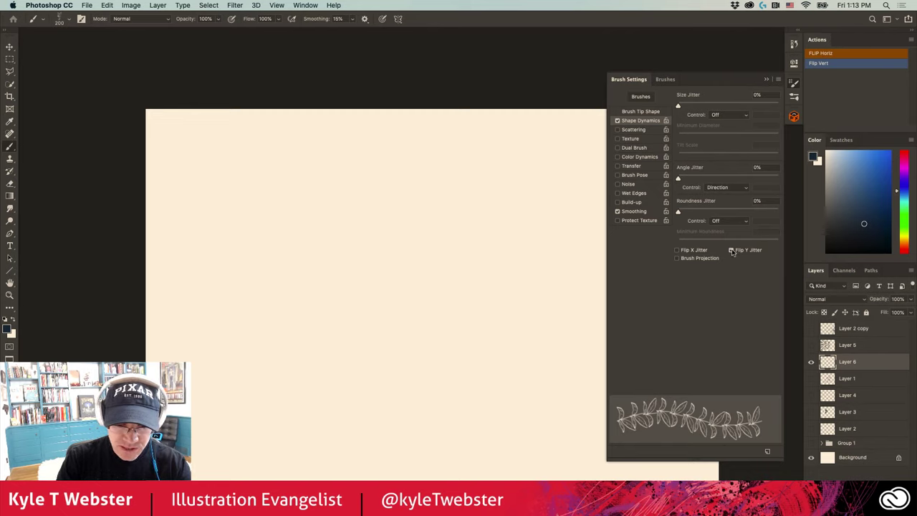
left_click(733, 250)
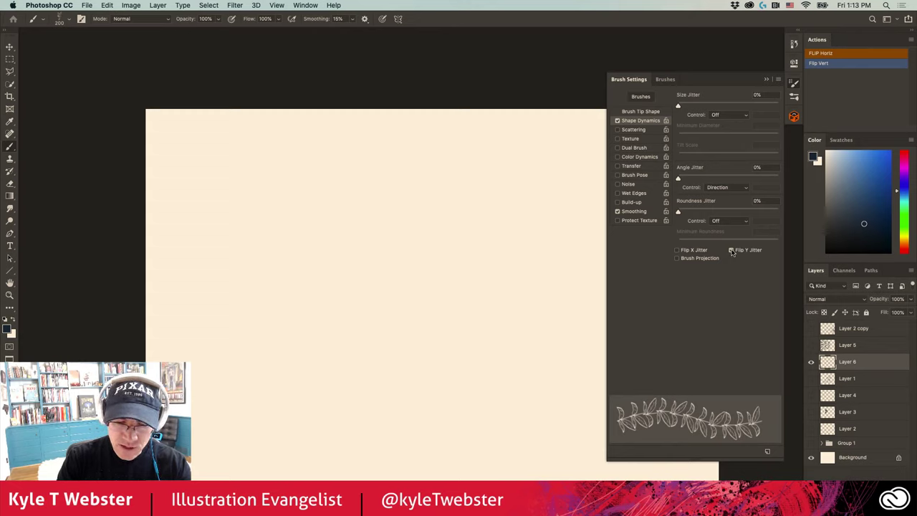
left_click(732, 250)
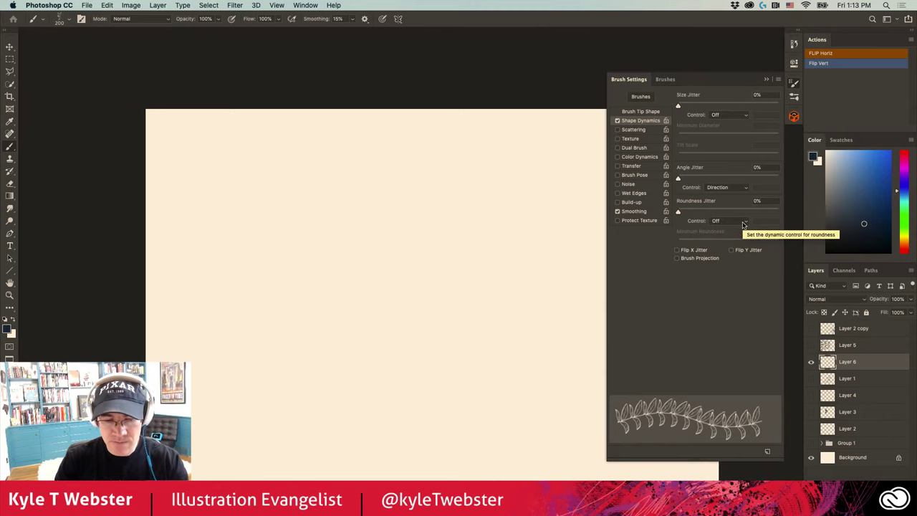
left_click(732, 250)
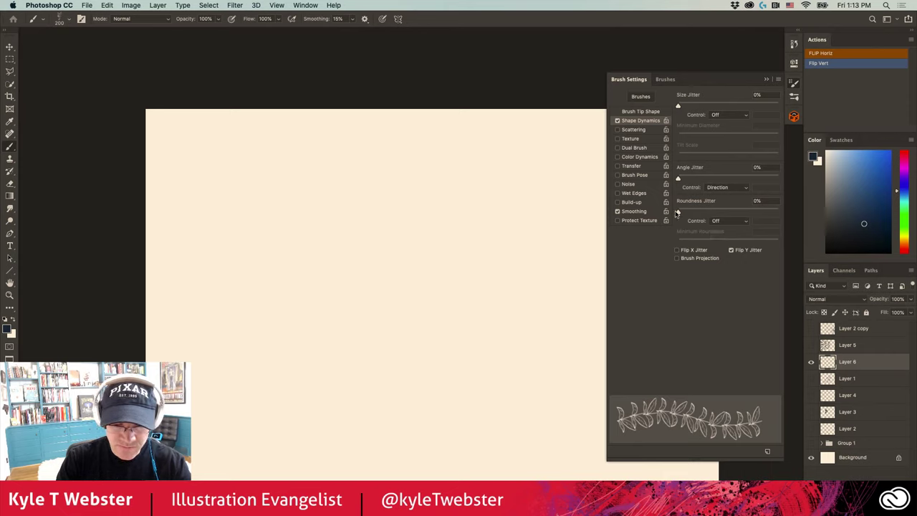
Test and undo a vine, then set Roundness Jitter to 59% and Minimum Roundness 30%
mouse_move(307, 437)
left_mouse_down()
mouse_move(389, 319)
mouse_move(410, 205)
left_mouse_up()
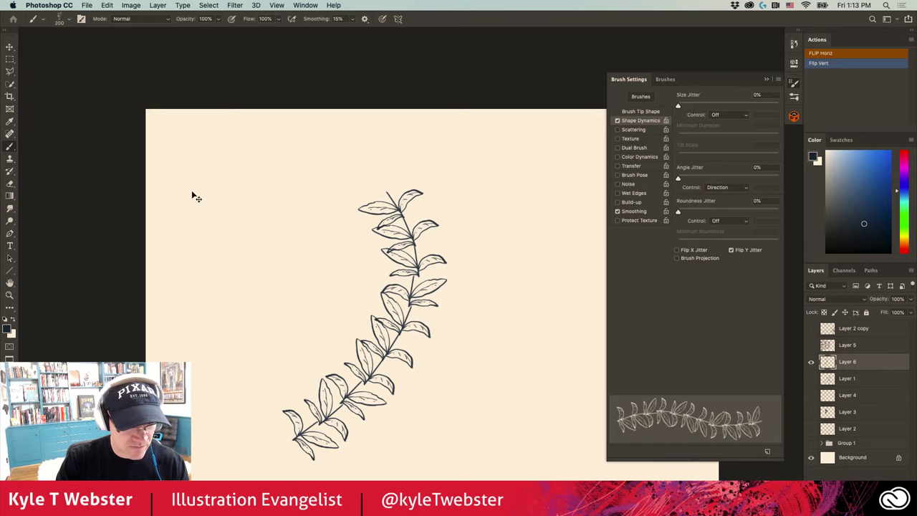
key("super+z")
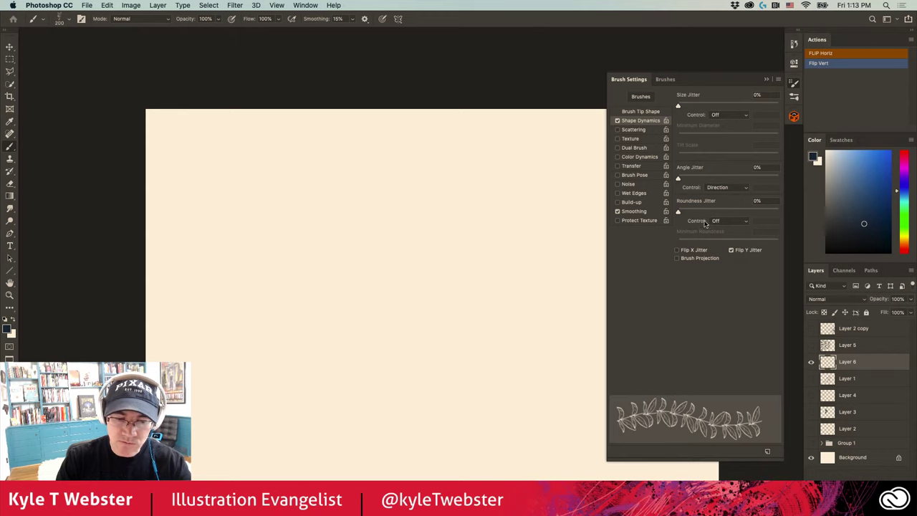
left_click_drag(679, 213, 733, 213)
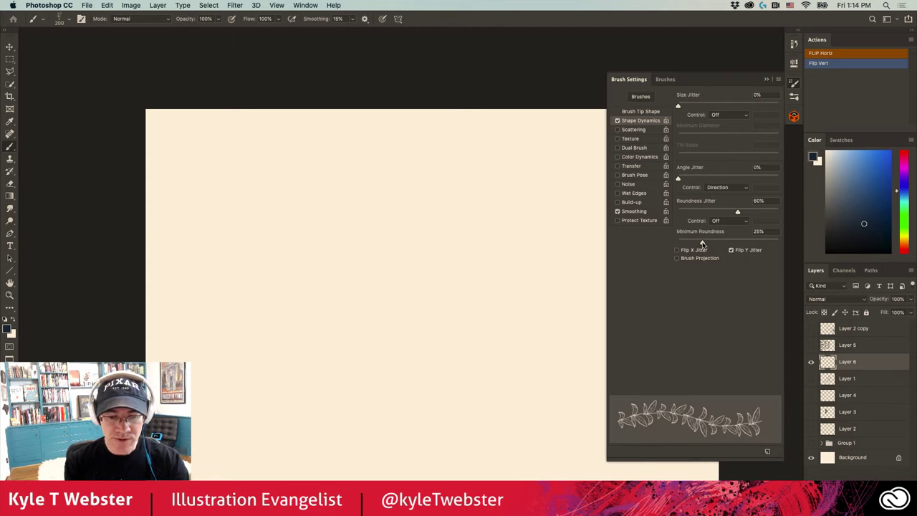
mouse_move(701, 243)
left_mouse_down()
mouse_move(681, 244)
mouse_move(733, 241)
mouse_move(759, 250)
mouse_move(710, 250)
left_mouse_up()
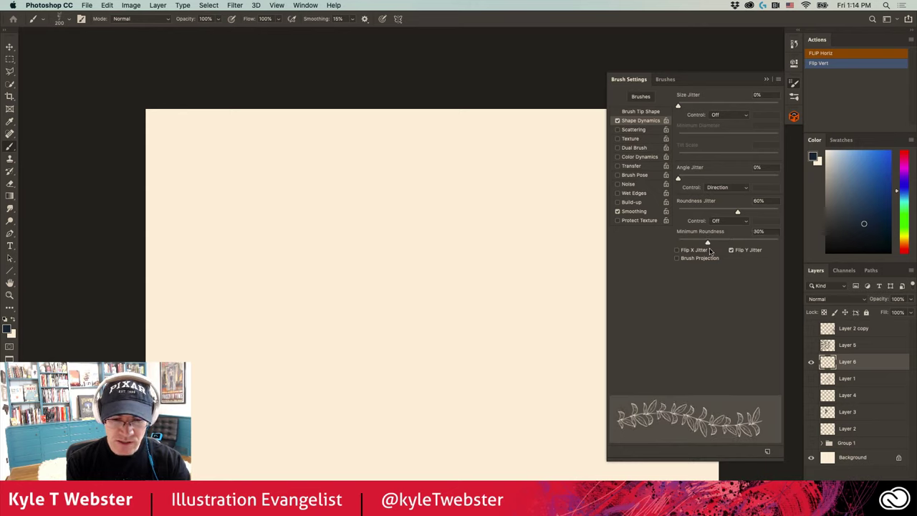
mouse_move(739, 213)
left_mouse_down()
mouse_move(747, 212)
mouse_move(738, 213)
left_mouse_up()
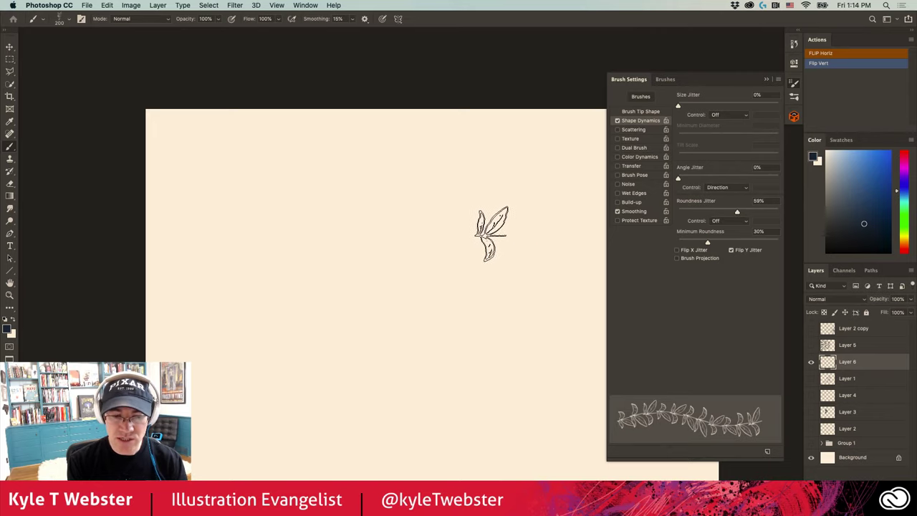
Turn on Scattering for the leaf brush with Scatter 114% and Count 3
left_click(631, 131)
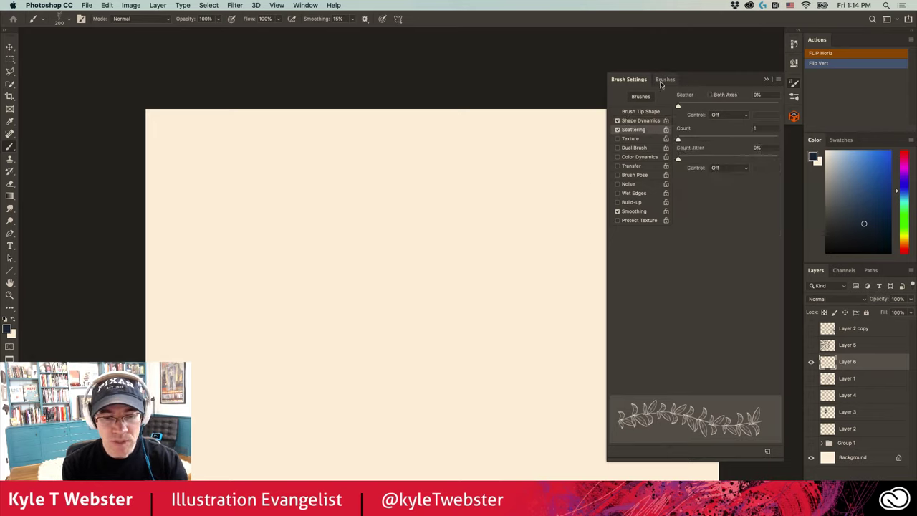
left_click_drag(680, 139, 685, 139)
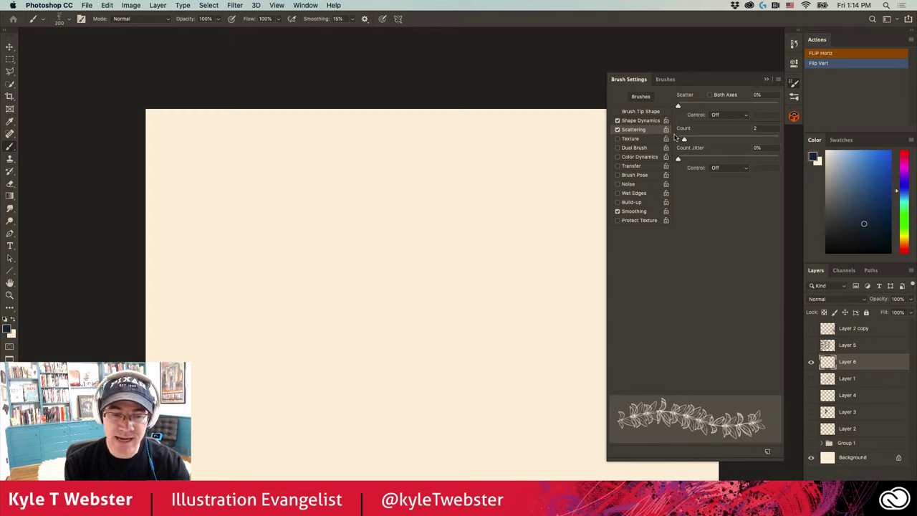
left_click_drag(675, 138, 683, 141)
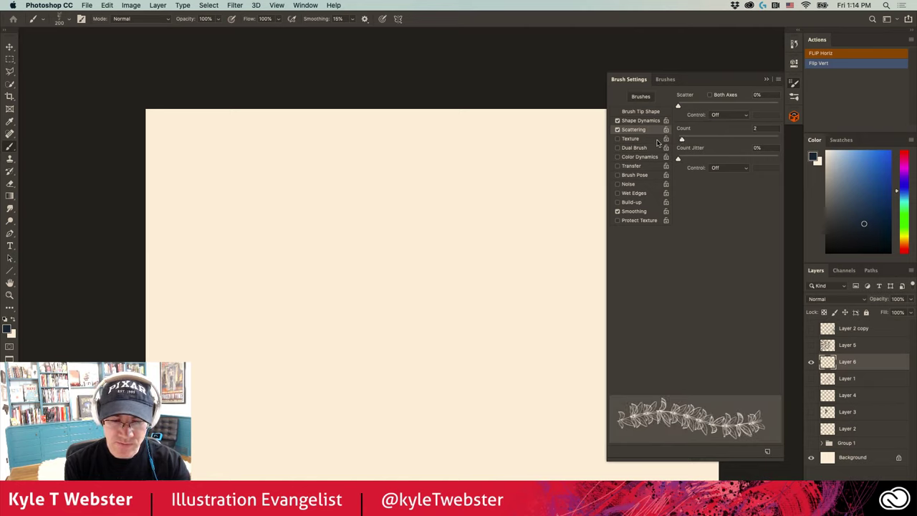
left_click_drag(677, 107, 689, 106)
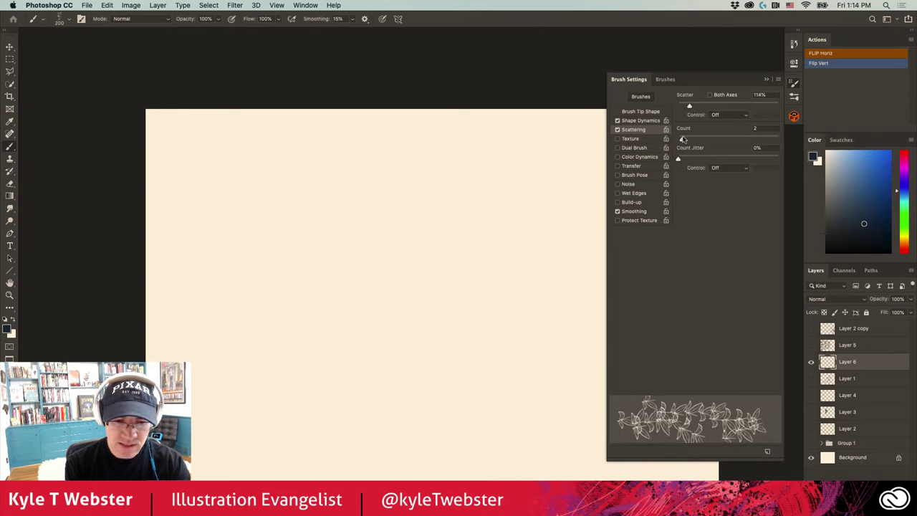
left_click_drag(682, 140, 694, 139)
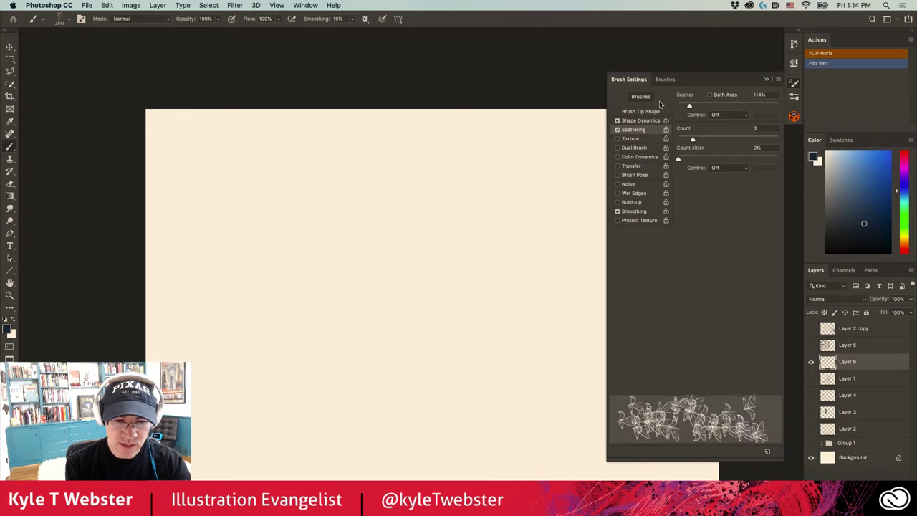
Set Angle Jitter 9% and Size Jitter 44%, test a cluster, then delete it
left_click(627, 120)
left_click_drag(679, 177, 687, 178)
left_click_drag(678, 107, 723, 107)
mouse_move(434, 378)
left_mouse_down()
mouse_move(358, 301)
mouse_move(290, 333)
mouse_move(316, 237)
mouse_move(488, 258)
mouse_move(530, 301)
mouse_move(437, 143)
left_mouse_up()
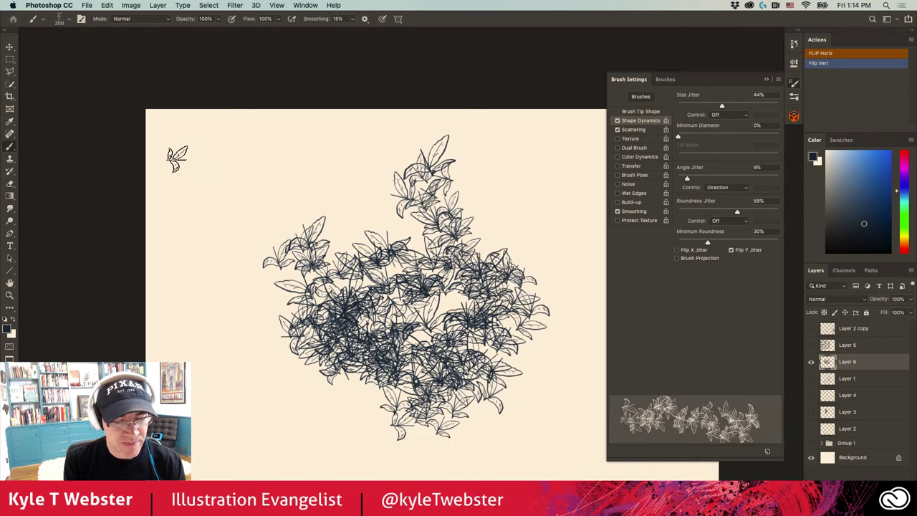
key("super+a")
key("BackSpace")
key("super+d")
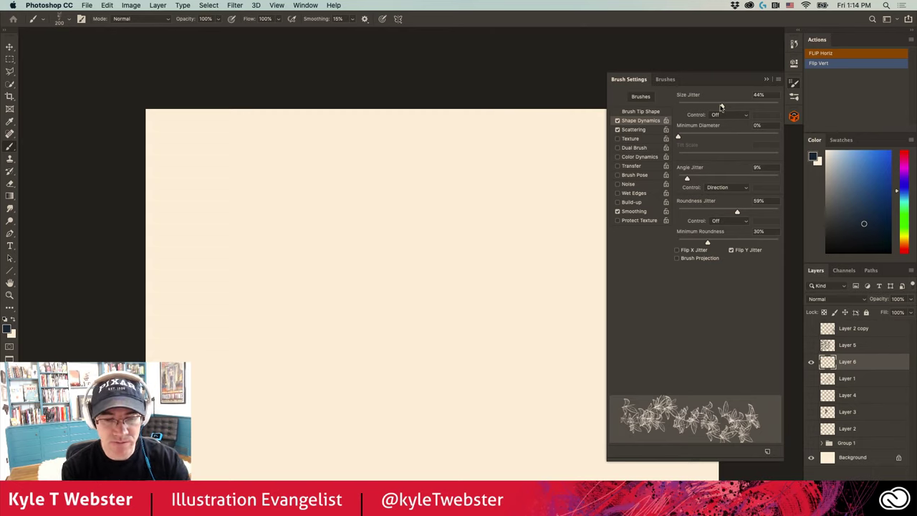
Turn off scattering and lower size jitter to 10% controlled by pen pressure
left_click(632, 130)
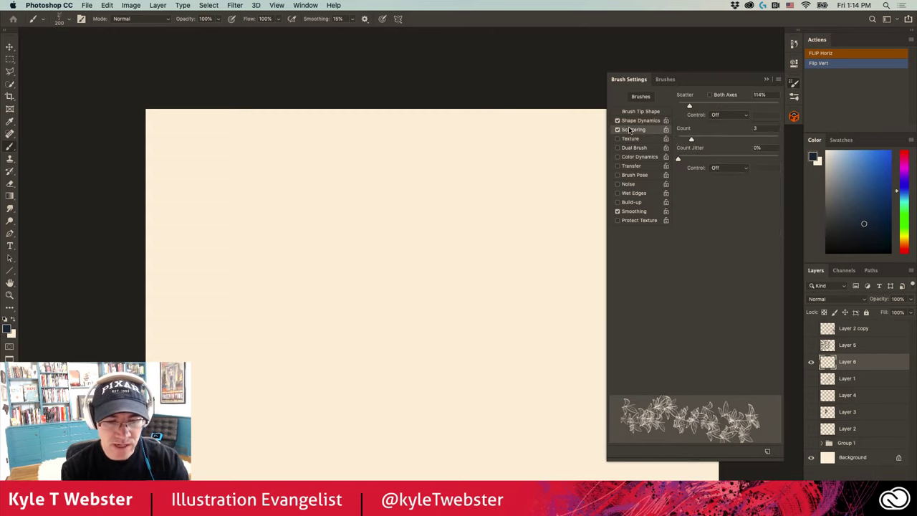
left_click_drag(694, 142, 681, 141)
left_click(617, 130)
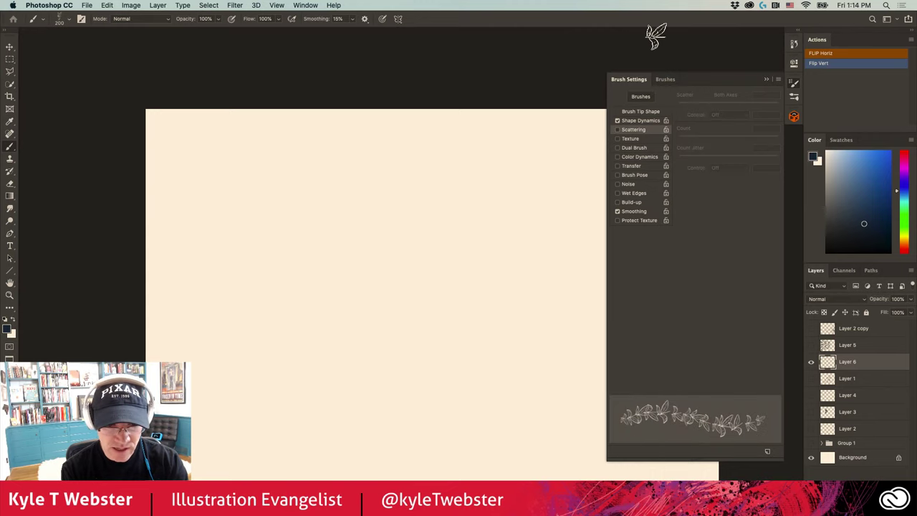
left_click(640, 111)
left_click(642, 121)
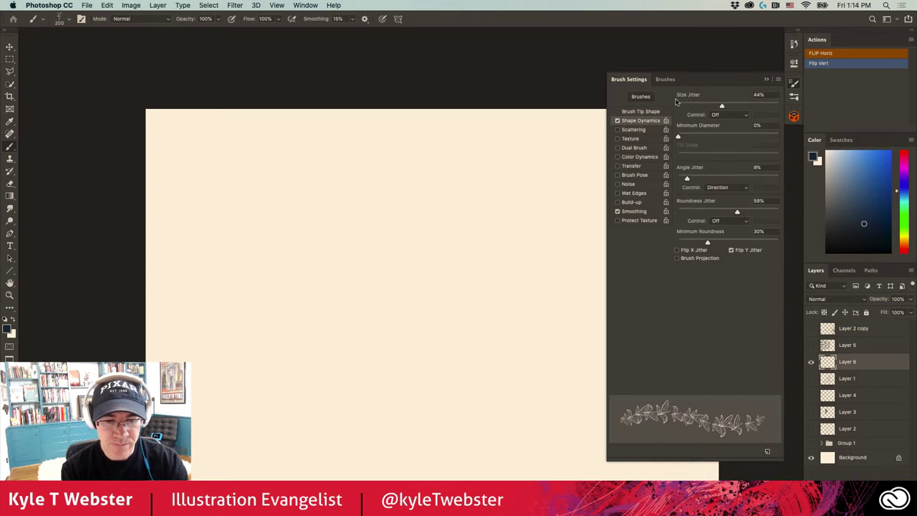
mouse_move(721, 106)
left_mouse_down()
mouse_move(688, 106)
mouse_move(719, 139)
left_mouse_up()
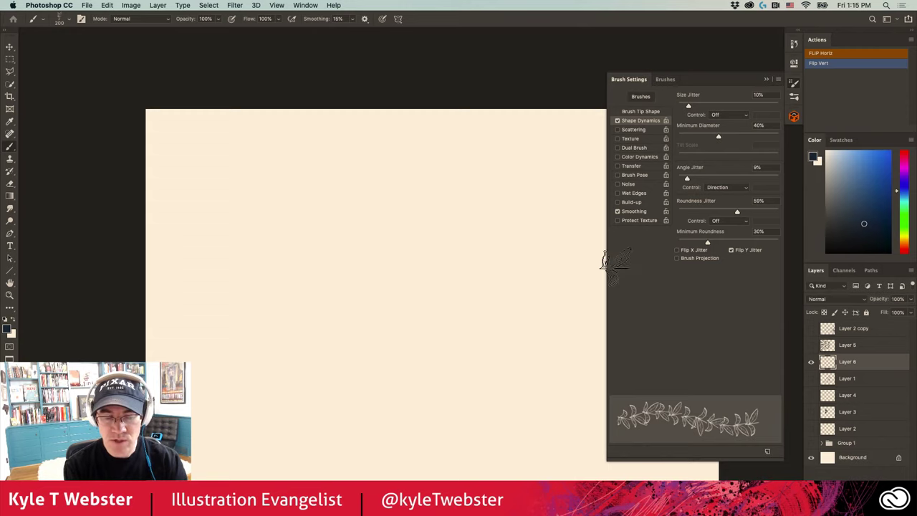
left_click(716, 115)
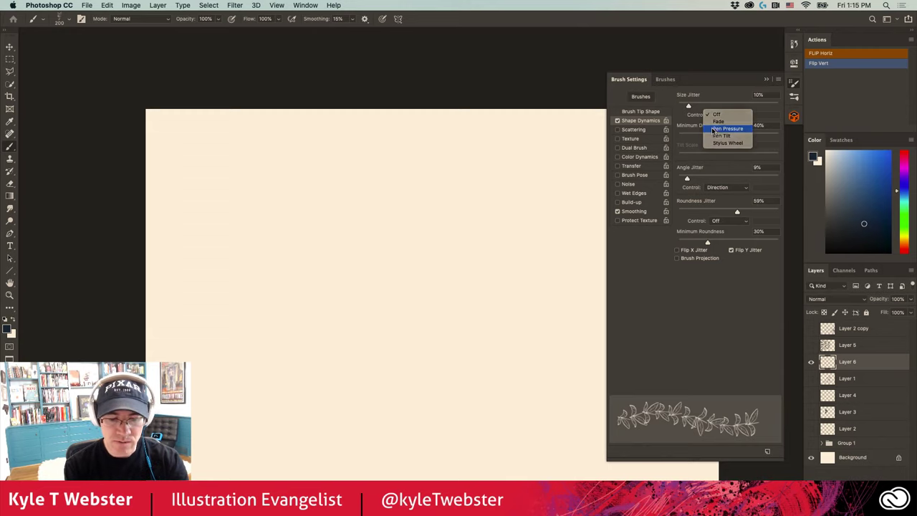
left_click(720, 128)
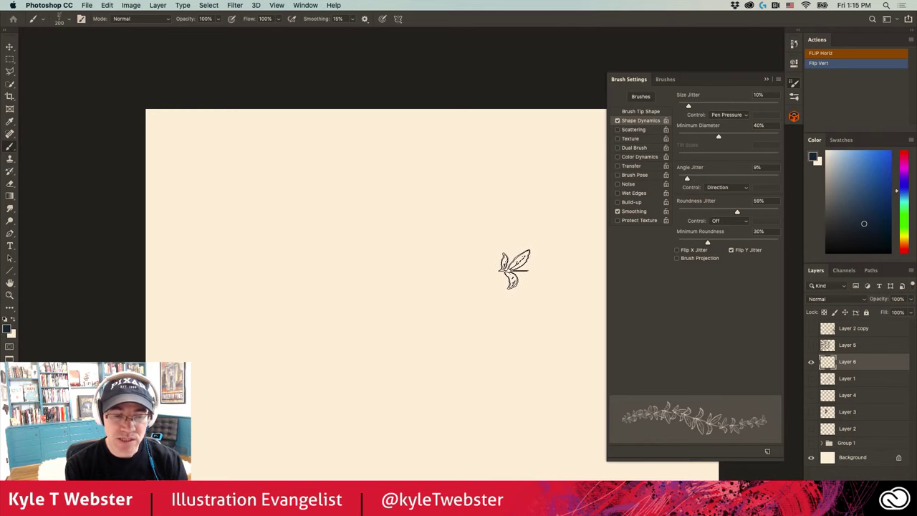
Paint test leaf strokes and set the brush's Angle Jitter to 0%
left_click_drag(513, 267, 464, 200)
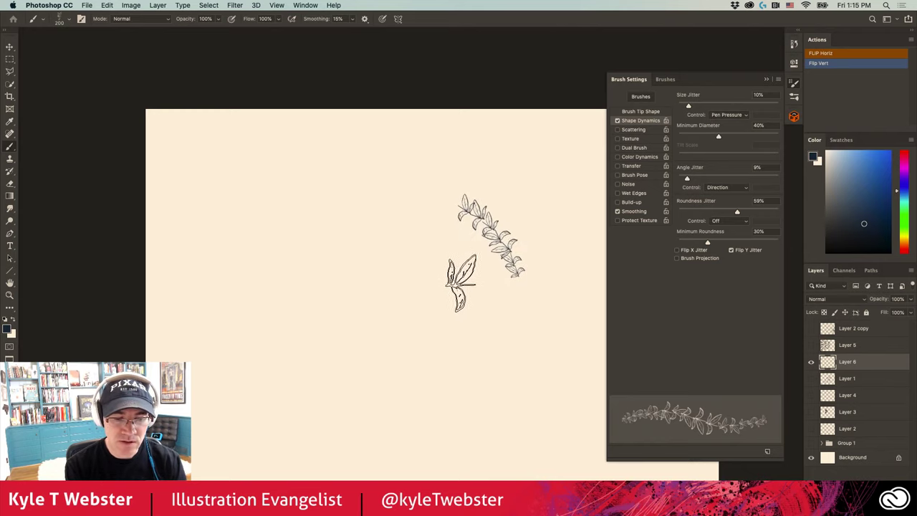
left_click_drag(687, 178, 678, 179)
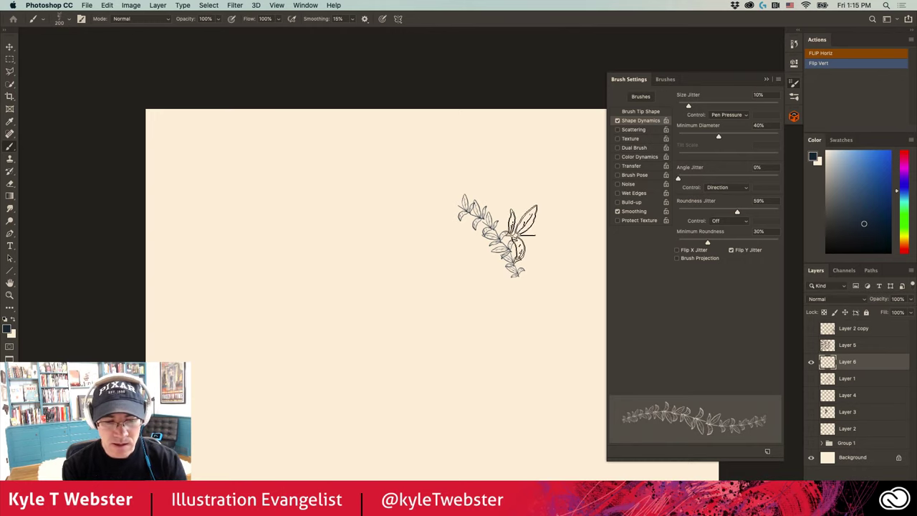
mouse_move(474, 350)
left_mouse_down()
mouse_move(406, 273)
mouse_move(360, 247)
mouse_move(294, 233)
left_mouse_up()
mouse_move(441, 402)
left_mouse_down()
mouse_move(401, 349)
mouse_move(359, 320)
mouse_move(301, 290)
left_mouse_up()
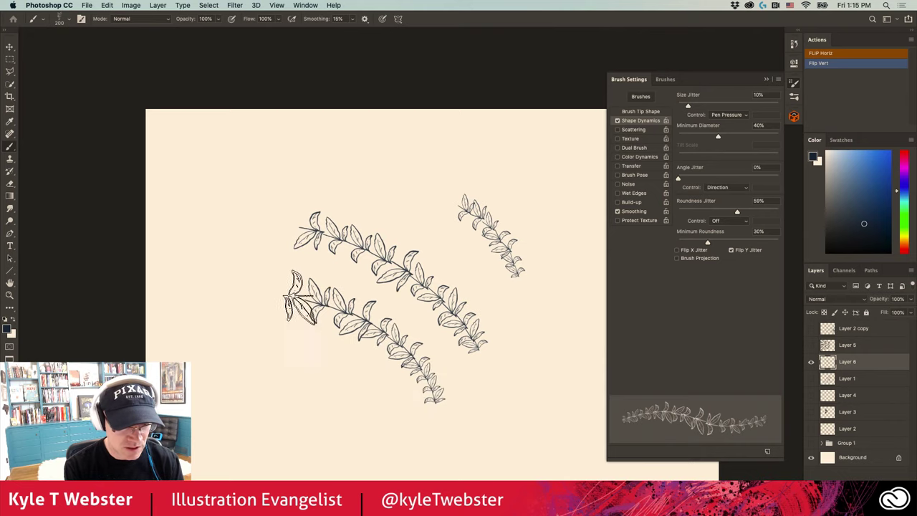
Set the leaf brush spacing to 54%, test a long stroke, then clear the layer
left_click(634, 113)
left_click_drag(717, 378, 706, 377)
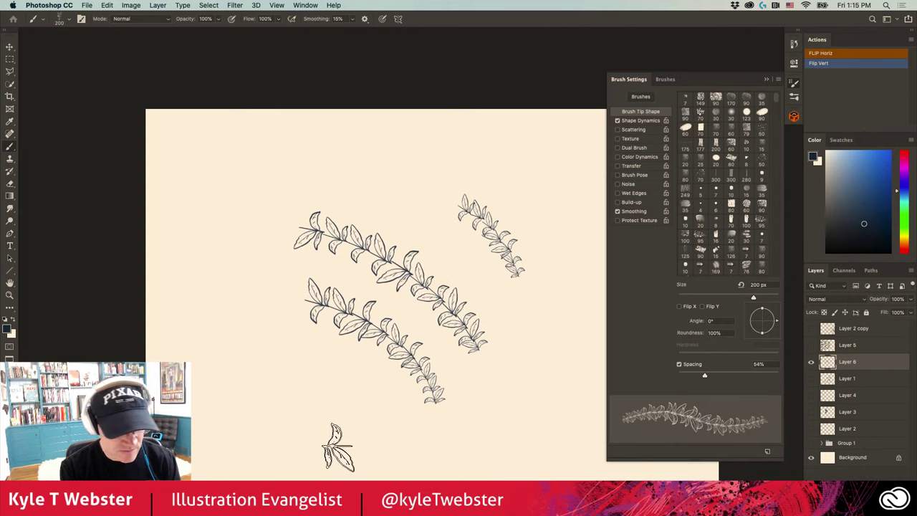
mouse_move(341, 446)
left_mouse_down()
mouse_move(334, 420)
mouse_move(269, 361)
mouse_move(222, 285)
left_mouse_up()
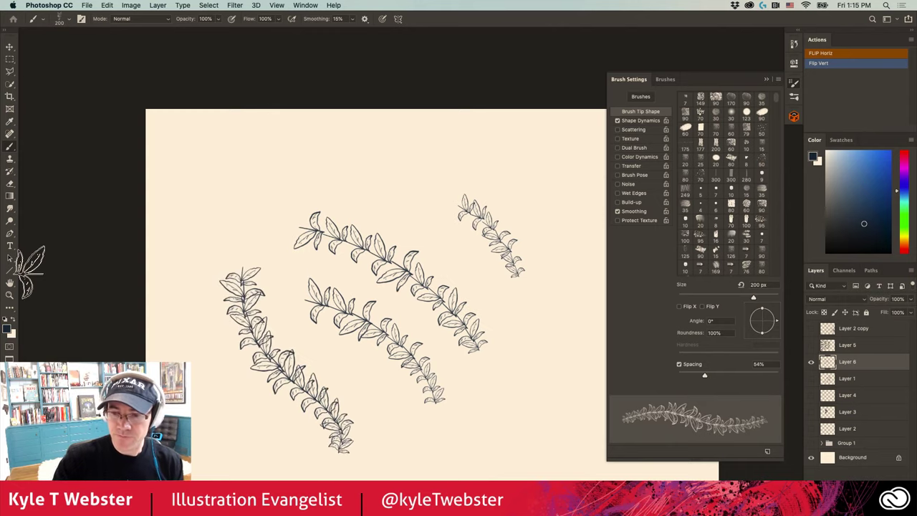
key("super+a")
key("BackSpace")
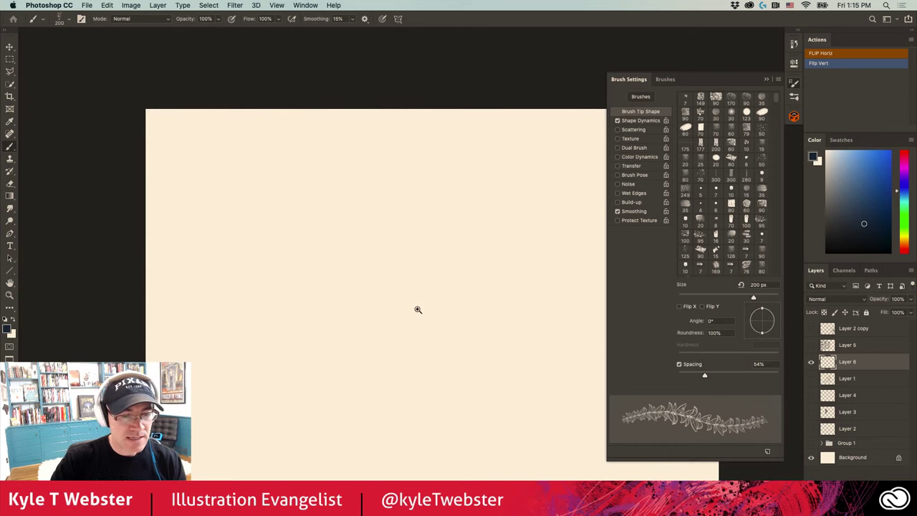
Keep the brick wall layer hidden and show the explorer character layer, zoomed out
left_click(418, 309)
left_click(812, 363)
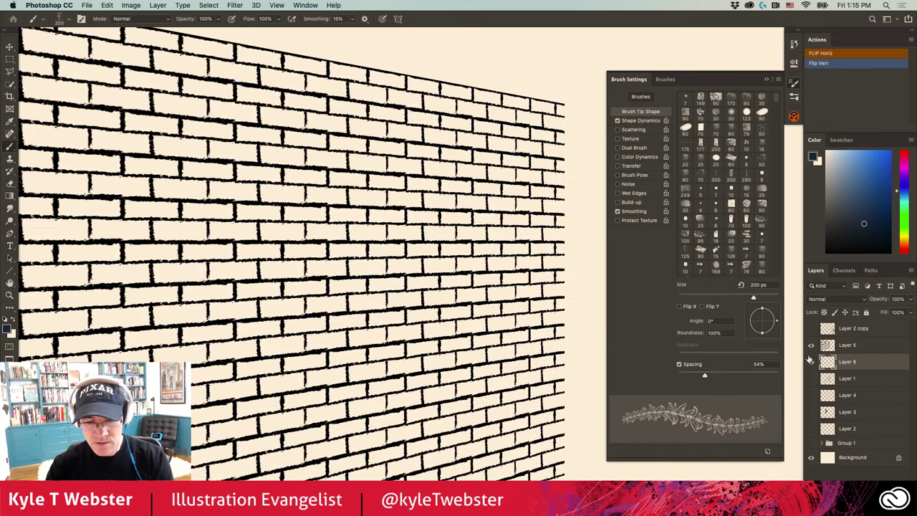
left_click(811, 362)
left_click(811, 380)
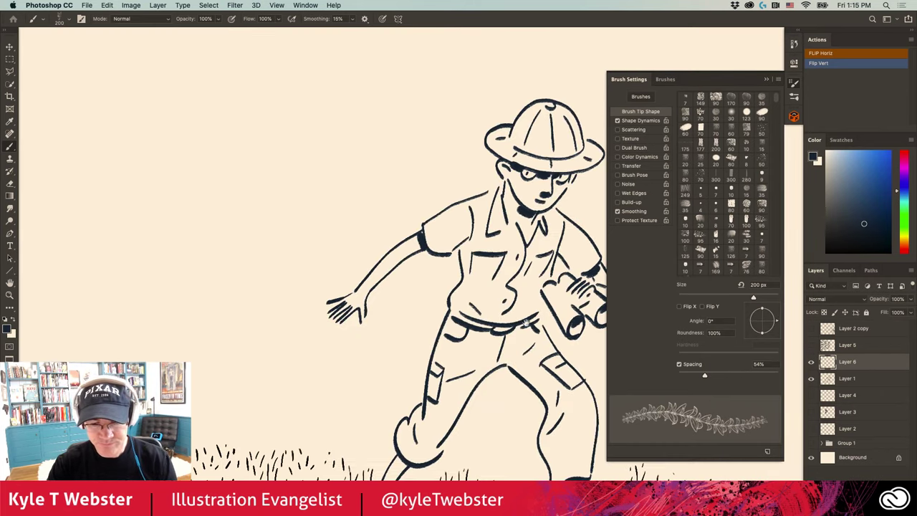
key("super+minus")
Stamp a dense leafy bush beside the explorer, then undo all the stamps
left_click(354, 381)
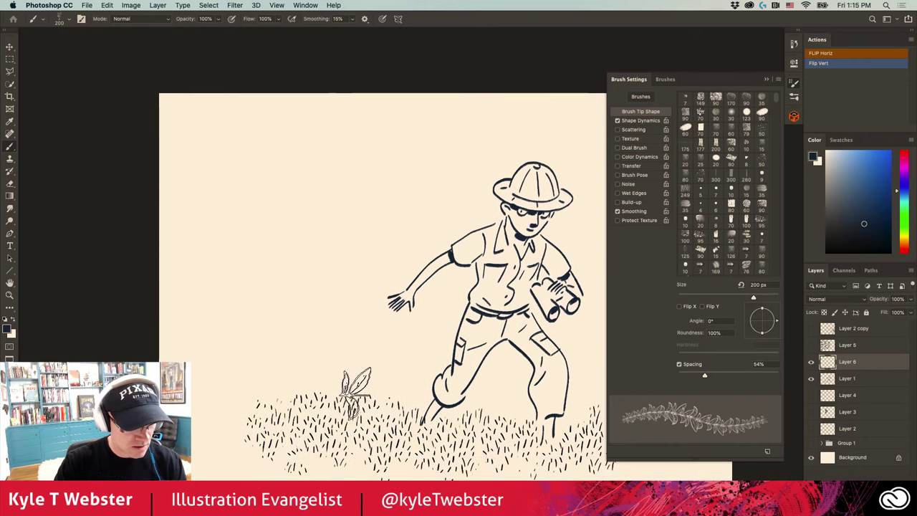
left_click(345, 371)
left_click(323, 382)
left_click(376, 373)
left_click(354, 342)
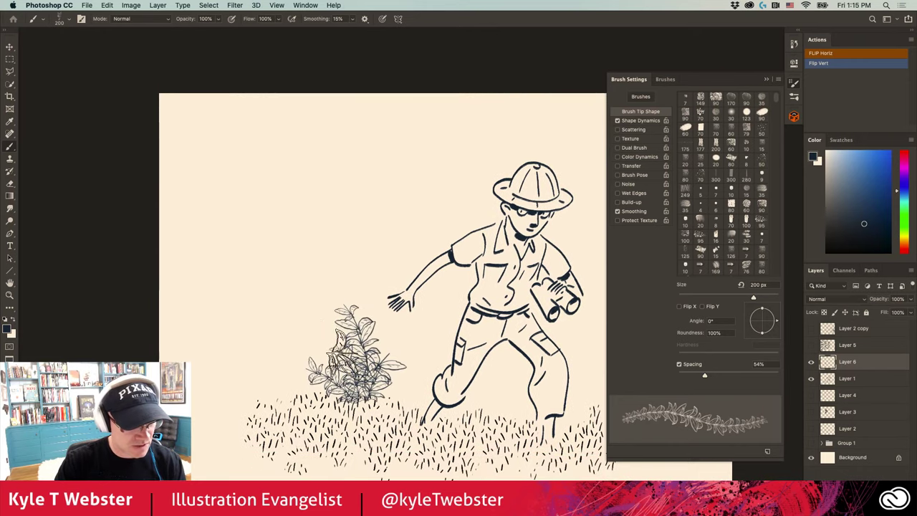
left_click(322, 340)
left_click(318, 313)
left_click(312, 354)
left_click(292, 350)
left_click(279, 376)
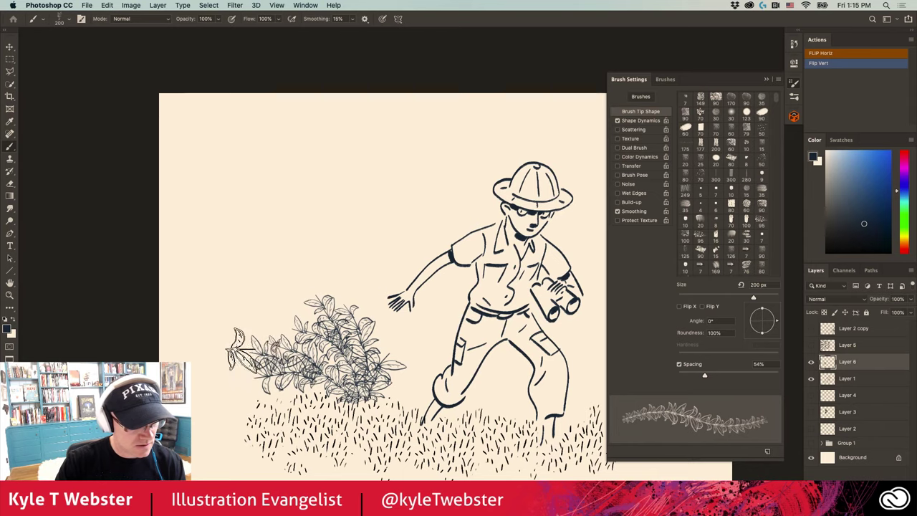
left_click(256, 331)
left_click(296, 324)
left_click(290, 291)
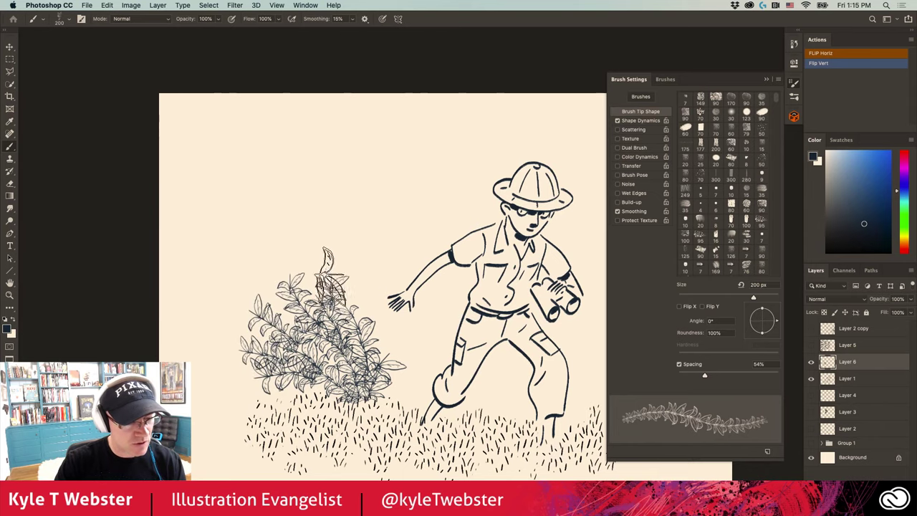
left_click(419, 373)
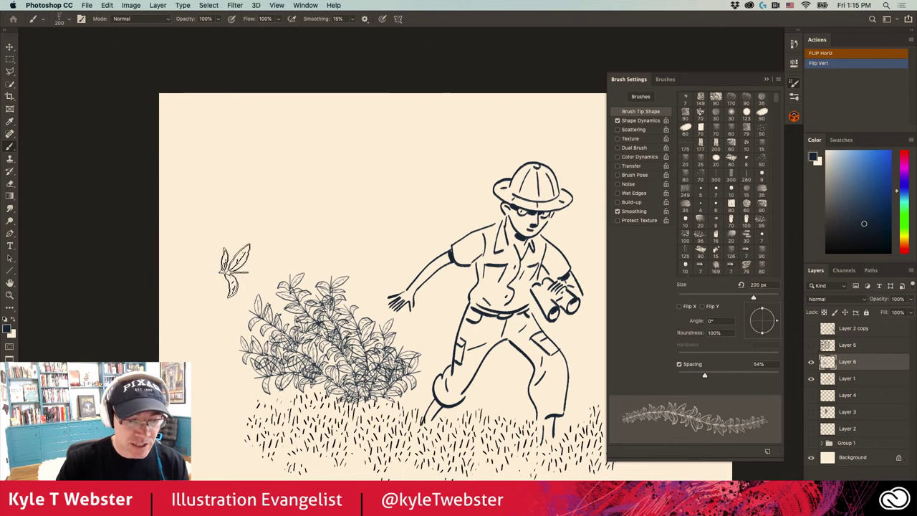
key("super+alt+z")
key("super+alt+z")
key("super+alt+z")
key("super+alt+z")
key("super+alt+z")
key("super+alt+z")
key("super+alt+z")
key("super+alt+z")
key("super+alt+z")
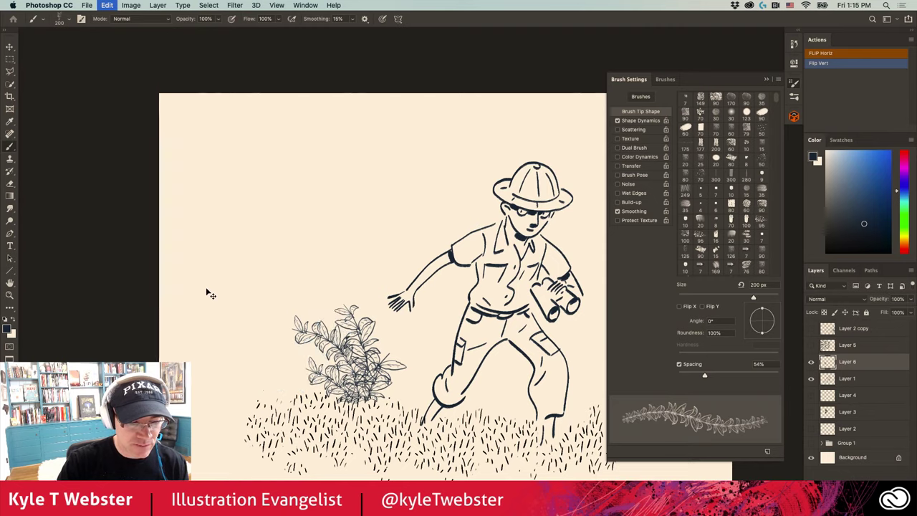
key("super+alt+z")
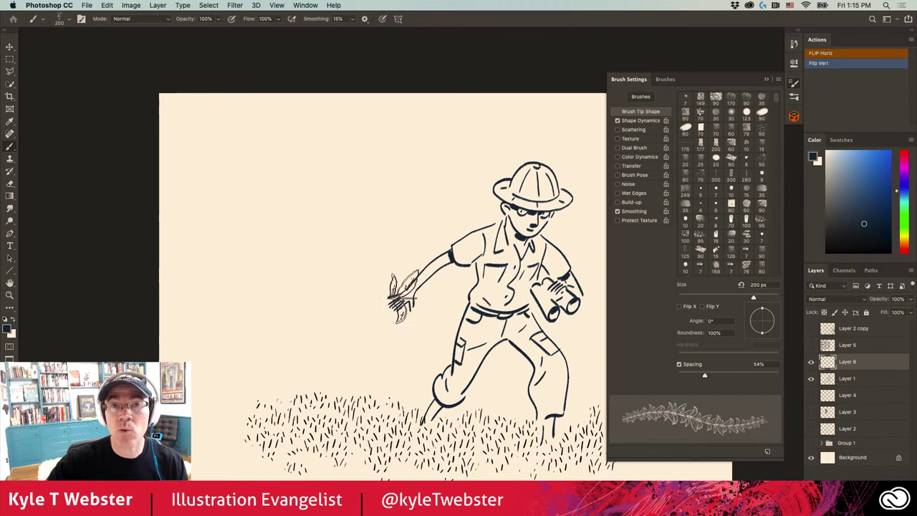
Enlarge the brush to 600 px, stamp a test plant above the grass, then clear it
key("bracketright")
key("bracketright")
key("bracketright")
key("bracketright")
key("bracketright")
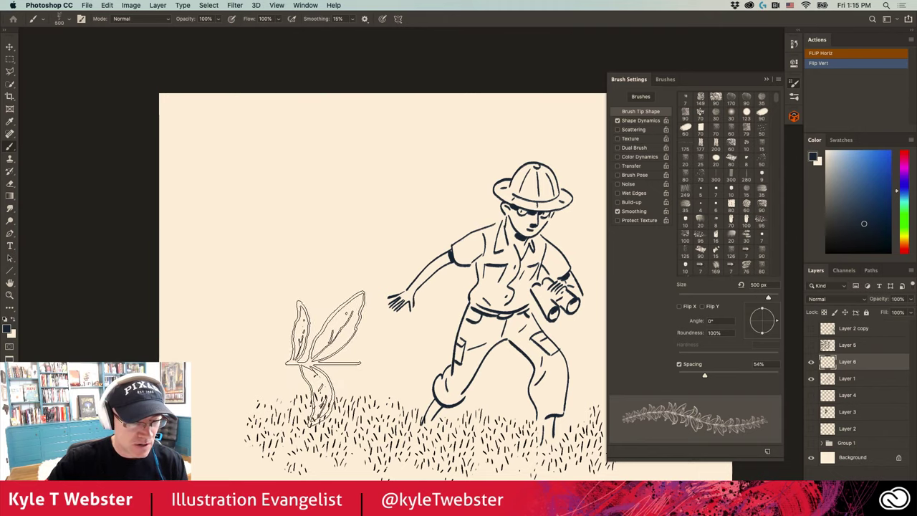
left_click(319, 336)
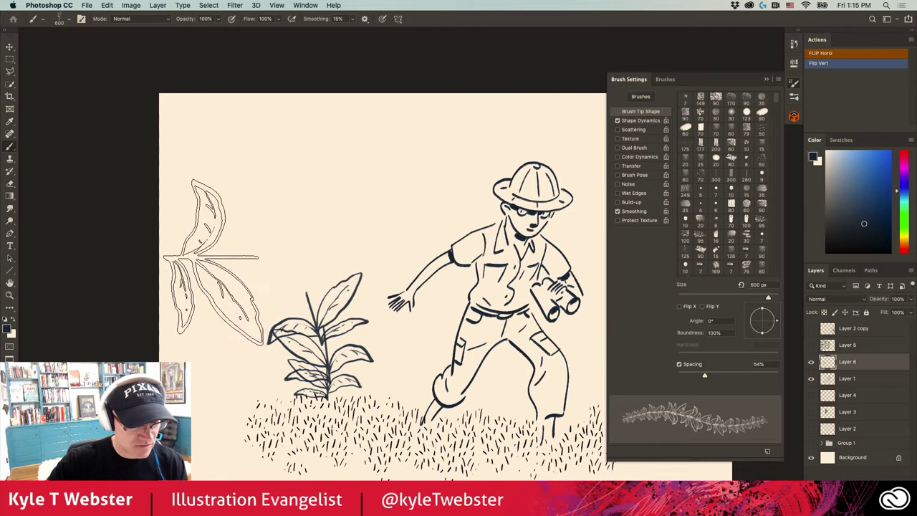
key("ctrl+z")
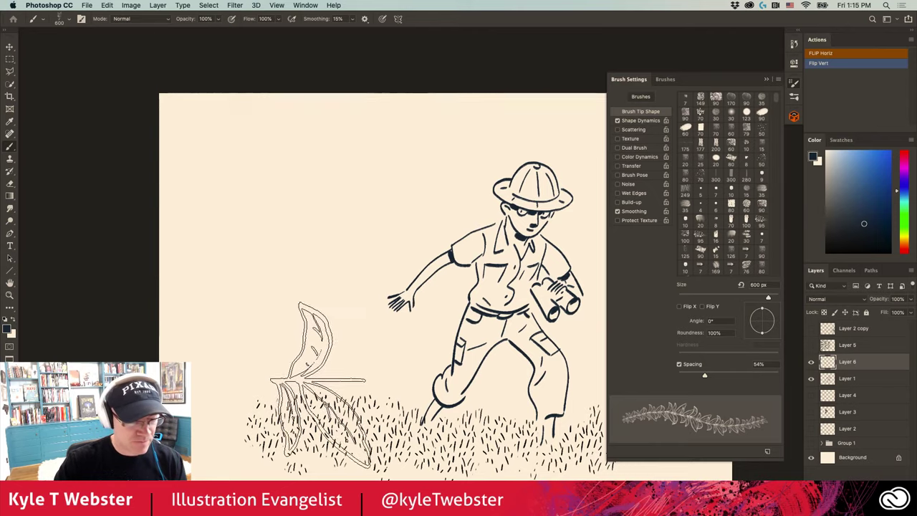
left_click(330, 339)
mouse_move(330, 337)
left_mouse_down()
mouse_move(269, 301)
mouse_move(283, 337)
mouse_move(233, 332)
mouse_move(258, 292)
mouse_move(283, 290)
mouse_move(226, 231)
mouse_move(258, 202)
mouse_move(308, 250)
mouse_move(371, 277)
mouse_move(387, 371)
mouse_move(394, 344)
mouse_move(423, 362)
mouse_move(370, 340)
mouse_move(383, 291)
mouse_move(251, 344)
mouse_move(219, 337)
mouse_move(237, 310)
mouse_move(208, 344)
left_mouse_up()
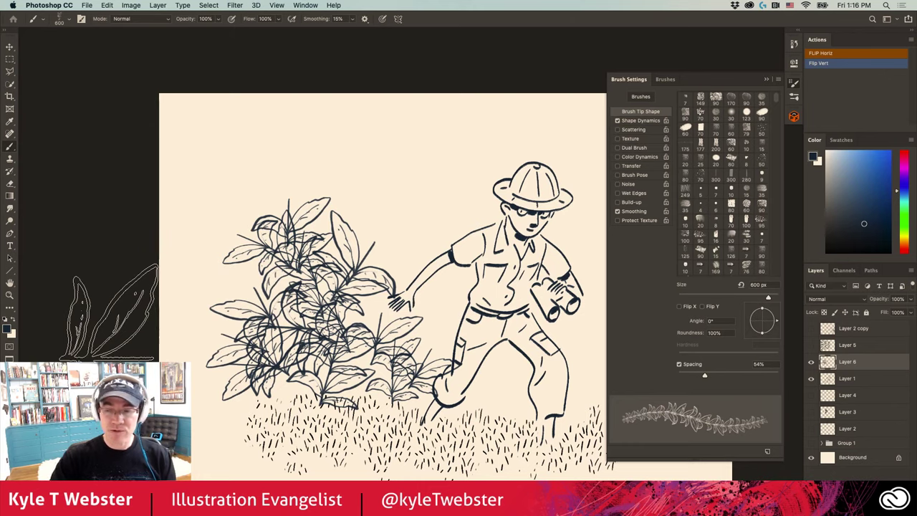
key("ctrl+a")
key("Delete")
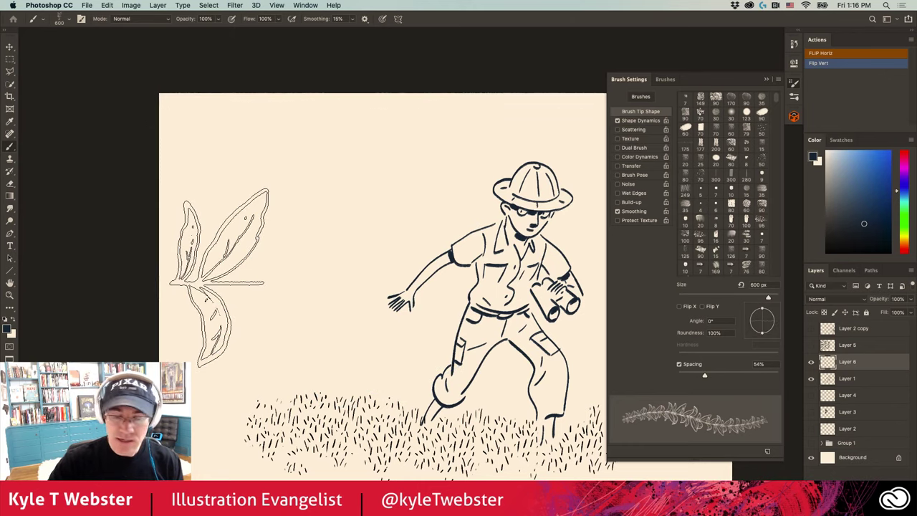
Pick Oz Kyle 2 from Kyle_Oz_Brushes and paint dark leaf clusters left of the figure
left_click(665, 78)
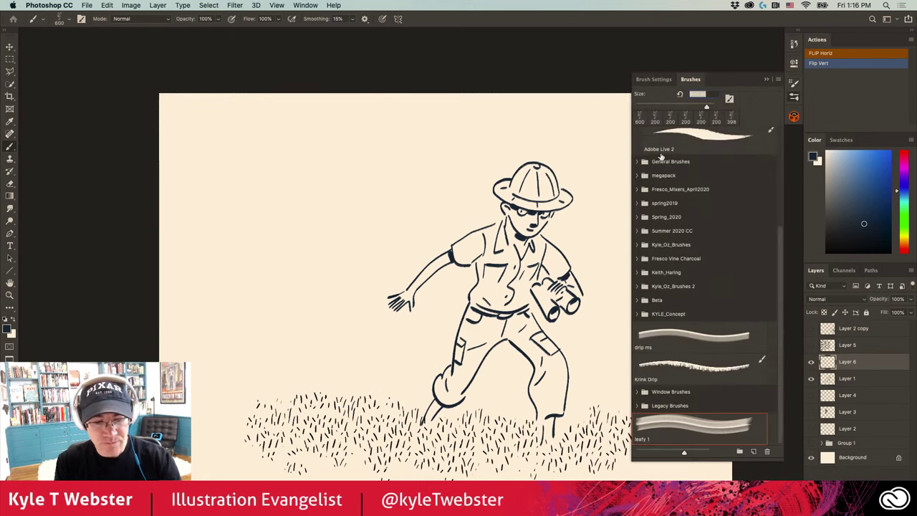
left_click(637, 244)
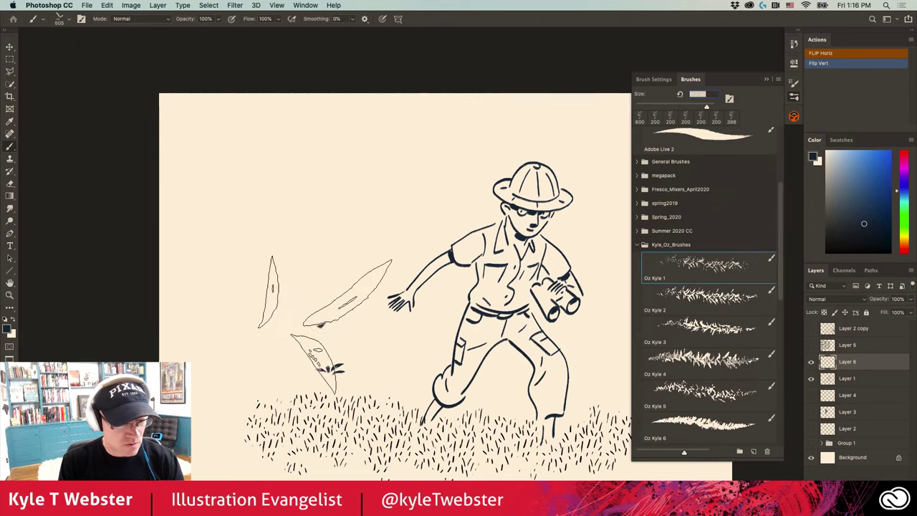
mouse_move(301, 308)
left_mouse_down()
mouse_move(328, 348)
mouse_move(243, 329)
mouse_move(323, 229)
left_mouse_up()
left_click_drag(301, 279, 372, 187)
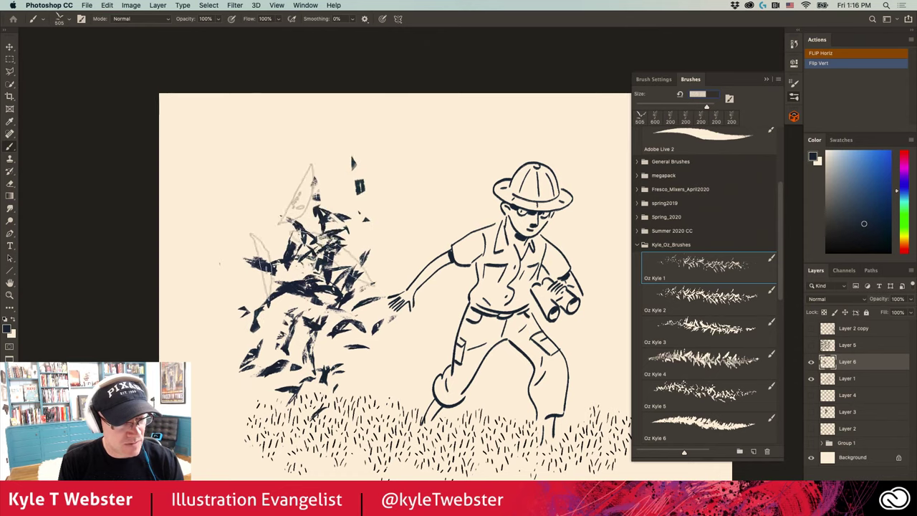
left_click_drag(258, 294, 416, 215)
left_click_drag(286, 265, 430, 187)
Fill in dense Oz Kyle 2 leaves around the figure's arm and hand, then clear the layer
left_click_drag(237, 215, 186, 273)
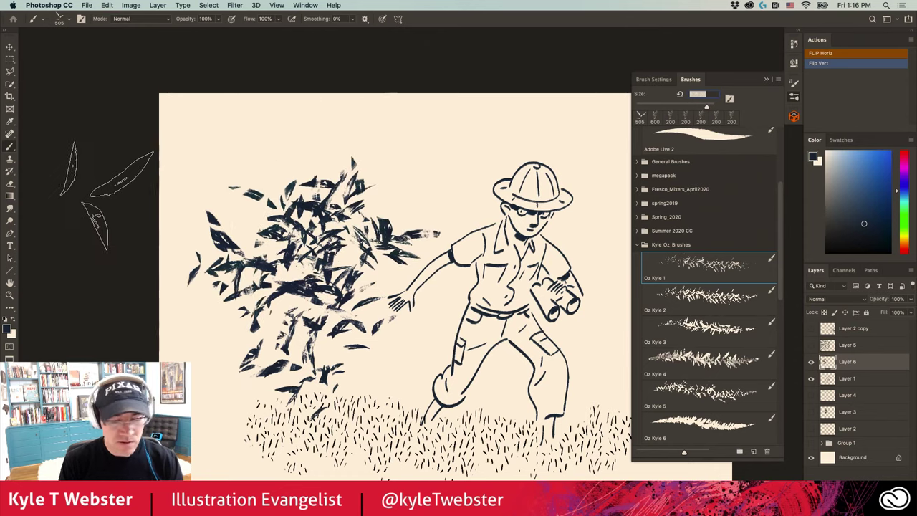
mouse_move(391, 362)
left_mouse_down()
mouse_move(409, 309)
mouse_move(434, 323)
left_mouse_up()
left_click_drag(416, 215, 459, 179)
left_click_drag(402, 187, 469, 201)
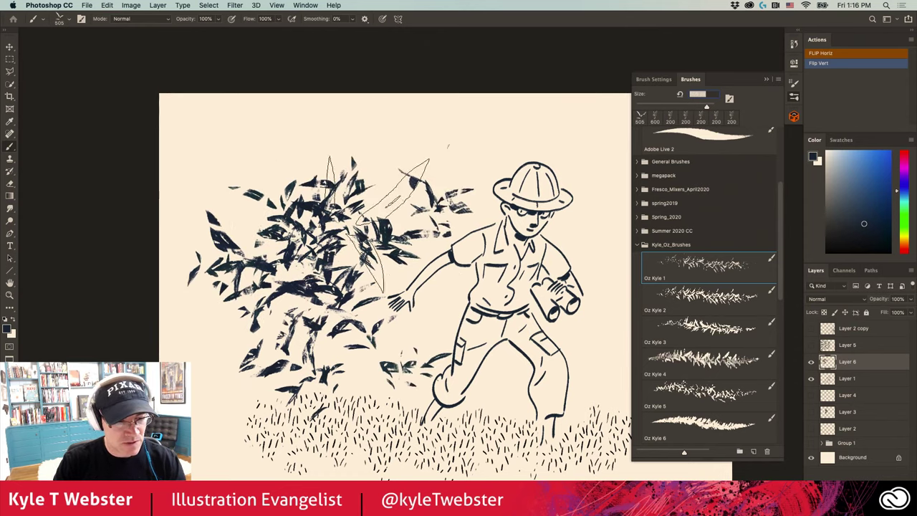
left_click_drag(387, 337, 416, 276)
left_click_drag(401, 315, 448, 258)
left_click_drag(358, 265, 352, 193)
left_click_drag(387, 129, 337, 194)
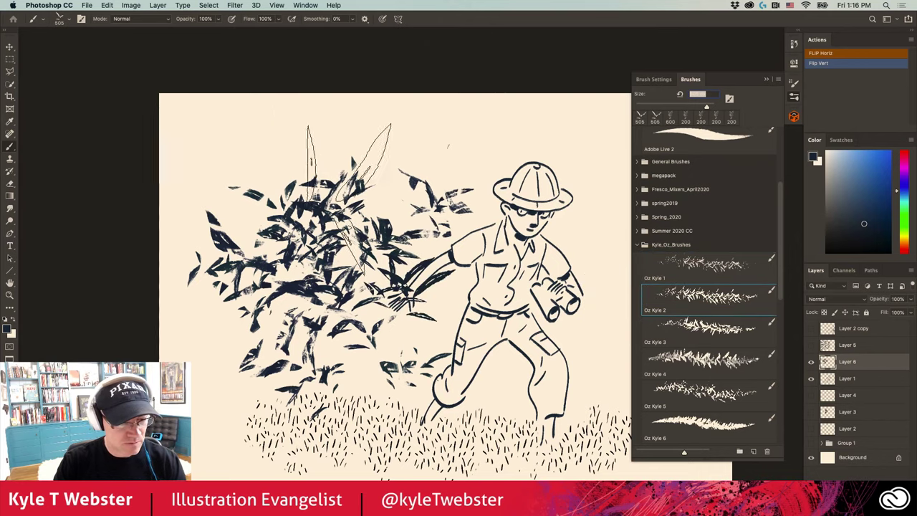
left_click_drag(308, 129, 276, 201)
left_click_drag(344, 179, 229, 237)
left_click_drag(222, 143, 330, 215)
left_click_drag(316, 115, 258, 180)
key("ctrl+a")
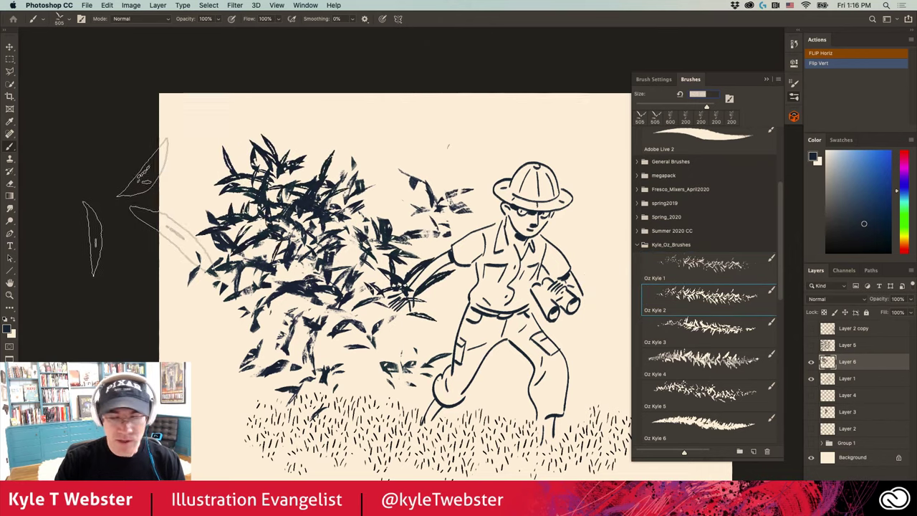
key("Delete")
mouse_move(155, 211)
left_mouse_down()
mouse_move(177, 187)
mouse_move(306, 251)
mouse_move(306, 201)
mouse_move(296, 197)
mouse_move(435, 174)
mouse_move(661, 97)
left_mouse_up()
Drop the Oz Kyle 2 brush's scatter count to 1, paint a test leaf column, and undo it
left_click(640, 81)
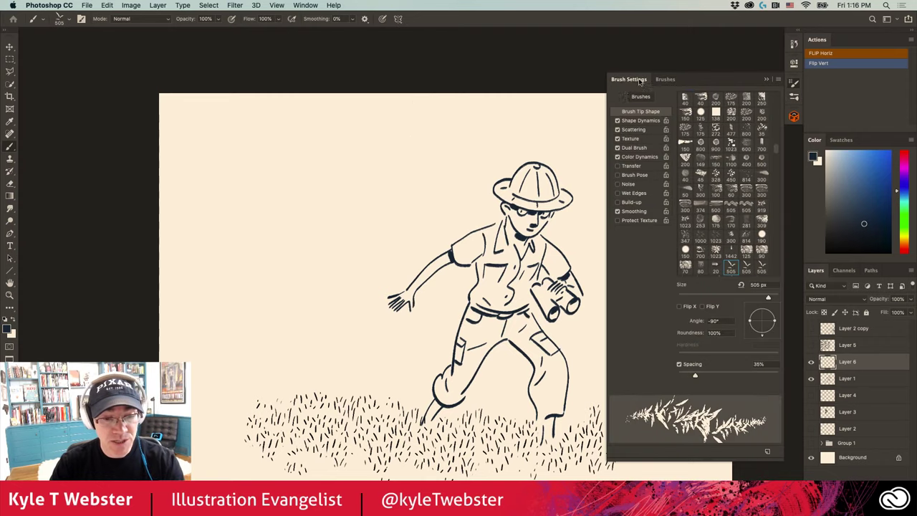
left_click(625, 130)
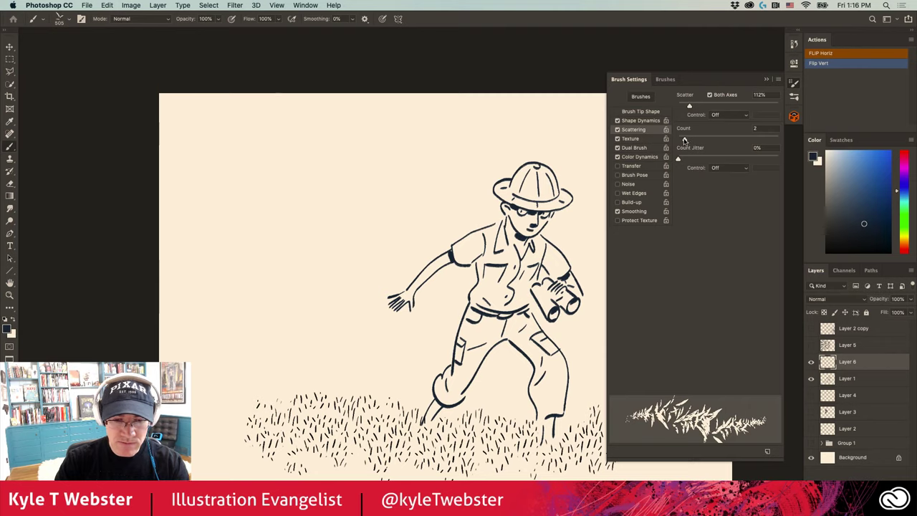
left_click_drag(684, 140, 669, 147)
mouse_move(308, 336)
left_mouse_down()
mouse_move(297, 265)
mouse_move(283, 161)
mouse_move(276, 247)
mouse_move(254, 211)
mouse_move(207, 179)
left_mouse_up()
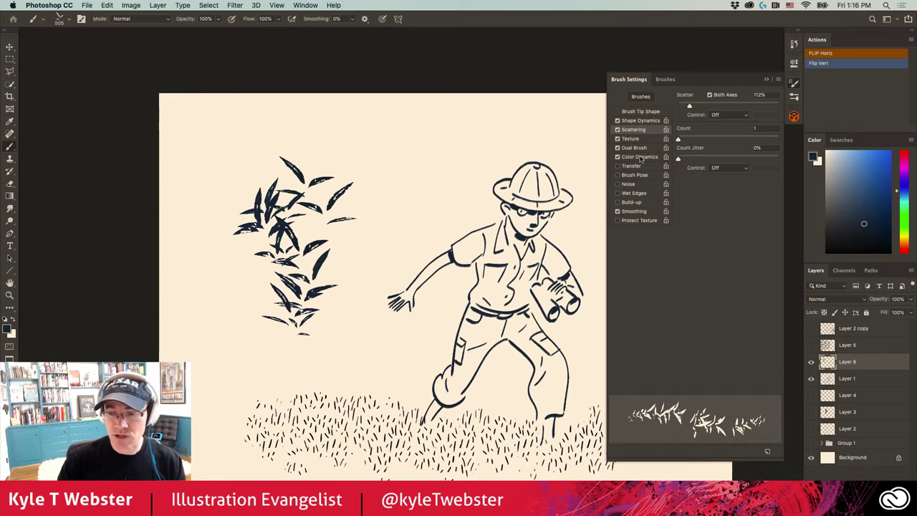
key("super+z")
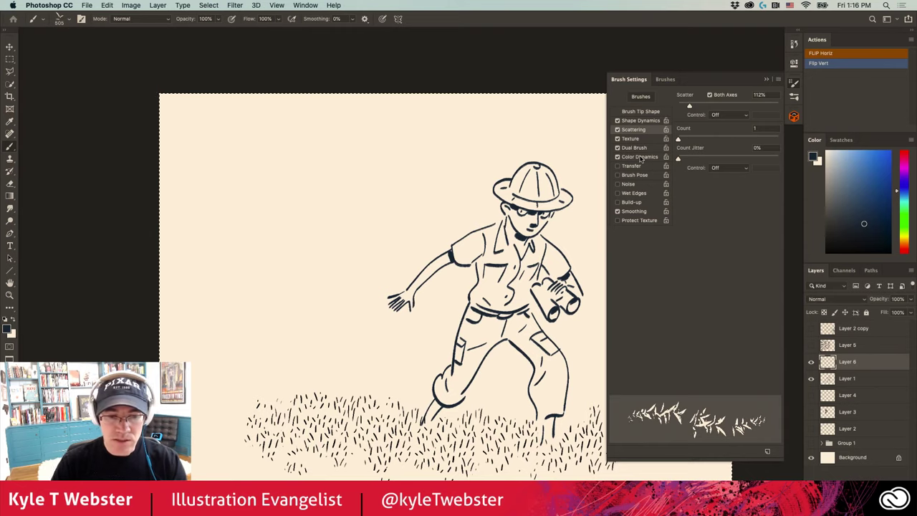
Set the scatter count to 2 and bring up the Shape Dynamics settings
left_click_drag(680, 139, 684, 140)
key("super+z")
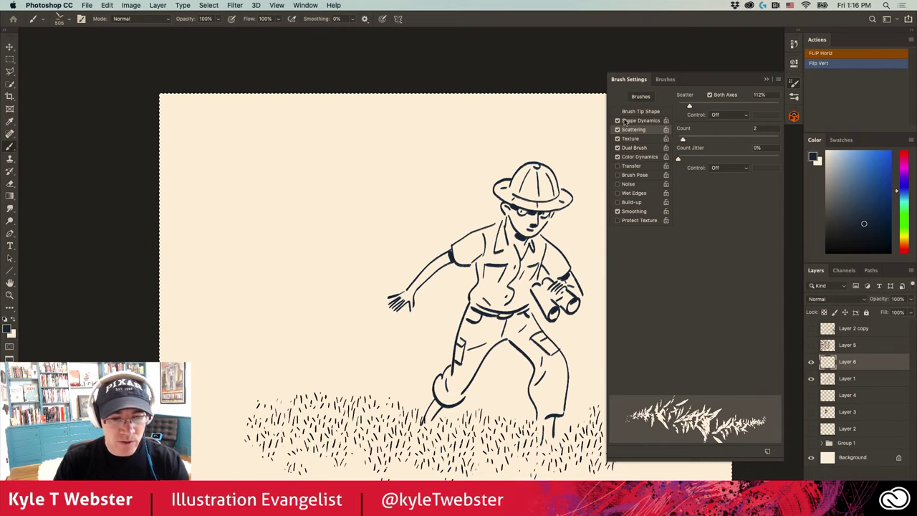
left_click(660, 119)
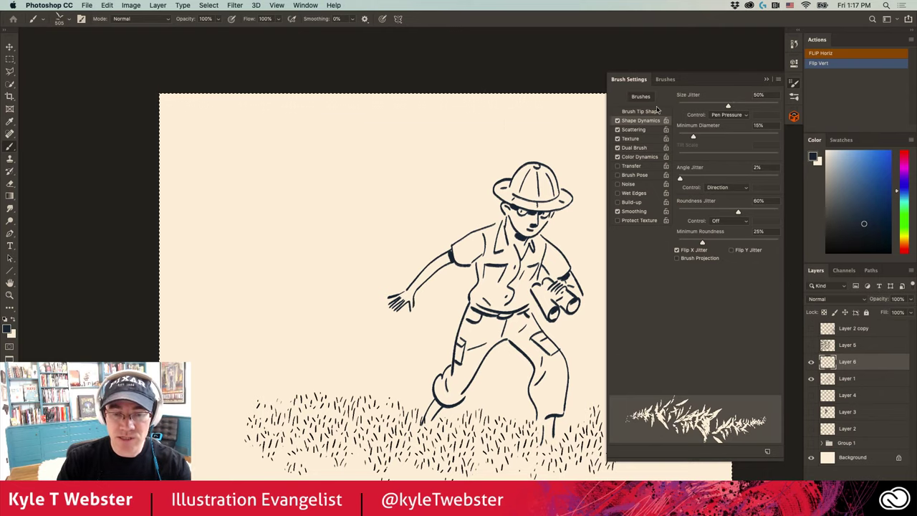
Build a dense dark leaf bush left of the explorer's arm with repeated brush strokes
left_click_drag(362, 183, 552, 230)
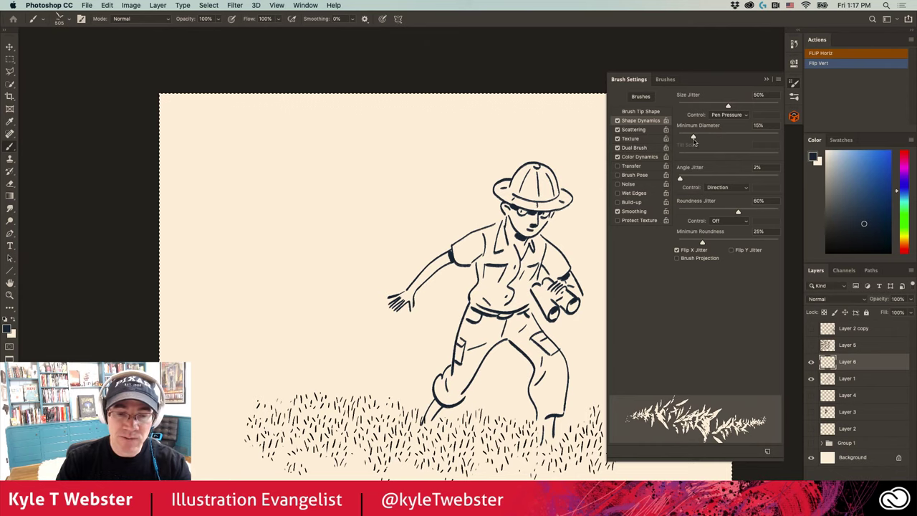
left_click_drag(466, 143, 297, 318)
left_click_drag(315, 244, 287, 359)
left_click_drag(319, 186, 301, 344)
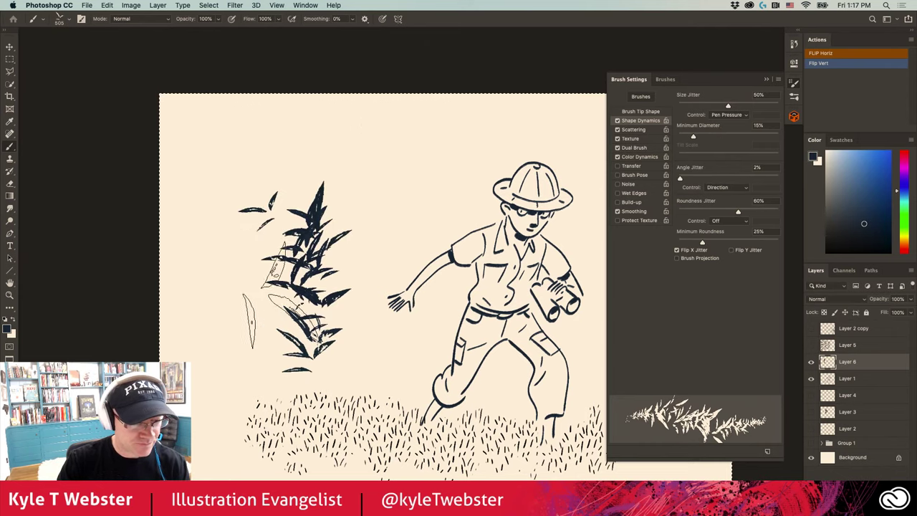
left_click_drag(272, 200, 215, 273)
mouse_move(351, 265)
left_mouse_down()
mouse_move(330, 147)
mouse_move(247, 172)
mouse_move(237, 358)
mouse_move(244, 344)
mouse_move(373, 329)
mouse_move(344, 387)
mouse_move(273, 387)
mouse_move(369, 319)
mouse_move(409, 164)
mouse_move(215, 194)
mouse_move(241, 164)
mouse_move(215, 308)
mouse_move(287, 301)
mouse_move(402, 230)
mouse_move(415, 172)
mouse_move(451, 355)
mouse_move(402, 287)
mouse_move(344, 143)
mouse_move(330, 186)
mouse_move(366, 186)
mouse_move(272, 197)
mouse_move(459, 158)
mouse_move(416, 229)
mouse_move(362, 168)
mouse_move(272, 179)
mouse_move(215, 323)
mouse_move(201, 179)
mouse_move(215, 265)
mouse_move(208, 394)
mouse_move(152, 287)
left_mouse_up()
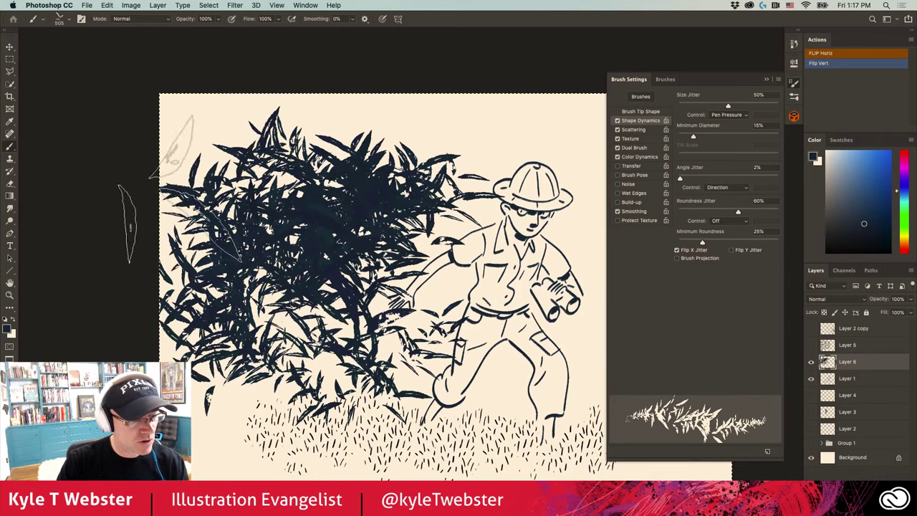
left_click_drag(322, 237, 301, 336)
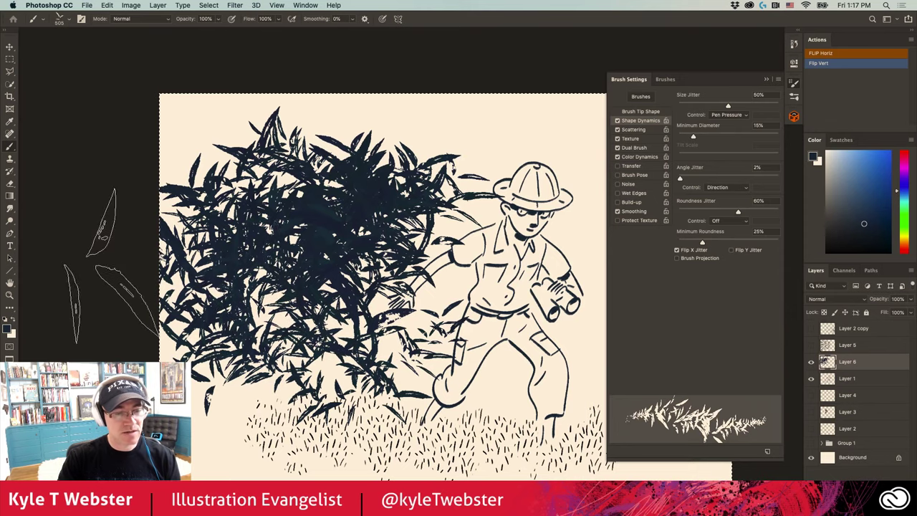
Carve light leaves into the bush with the brush in Clear mode, then delete the layer's contents
left_click(125, 20)
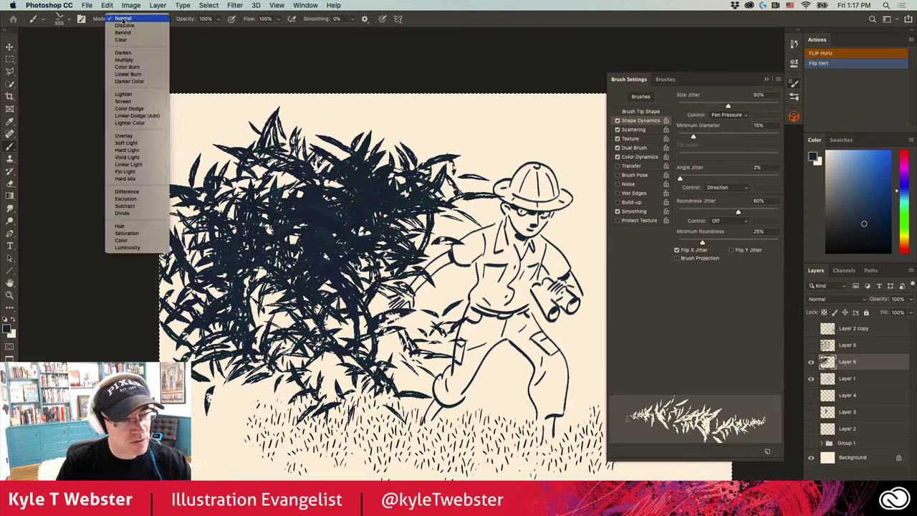
left_click(122, 40)
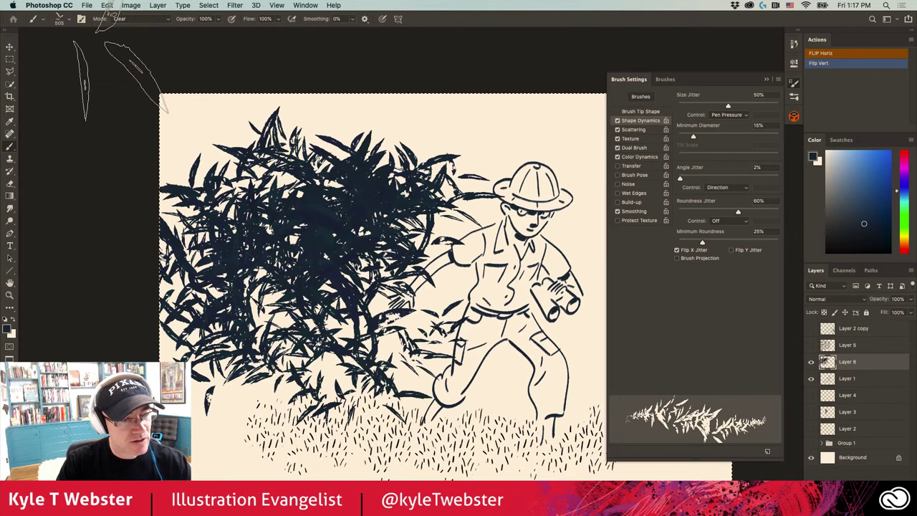
mouse_move(222, 128)
left_mouse_down()
mouse_move(316, 272)
mouse_move(351, 308)
mouse_move(329, 208)
mouse_move(316, 215)
mouse_move(337, 287)
mouse_move(301, 316)
left_mouse_up()
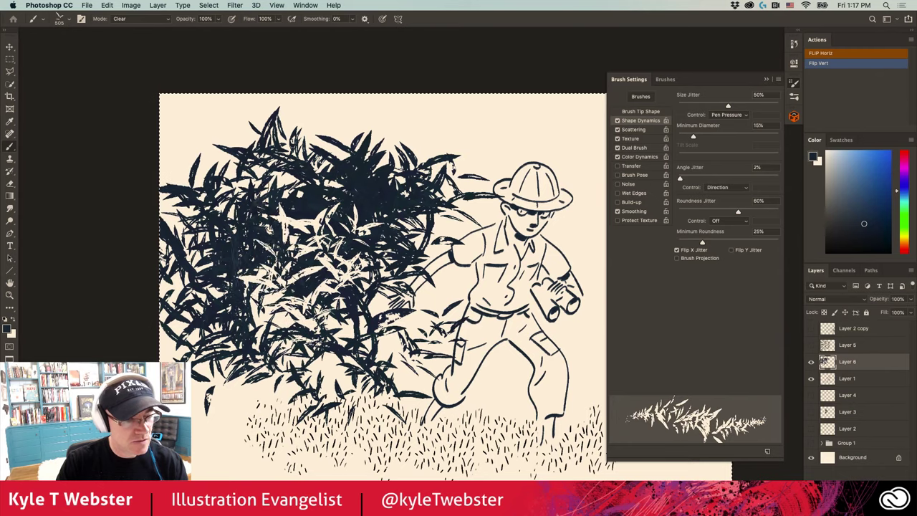
mouse_move(222, 215)
left_mouse_down()
mouse_move(294, 193)
mouse_move(423, 179)
mouse_move(451, 121)
left_mouse_up()
mouse_move(315, 322)
left_mouse_down()
mouse_move(373, 337)
mouse_move(236, 344)
mouse_move(215, 137)
left_mouse_up()
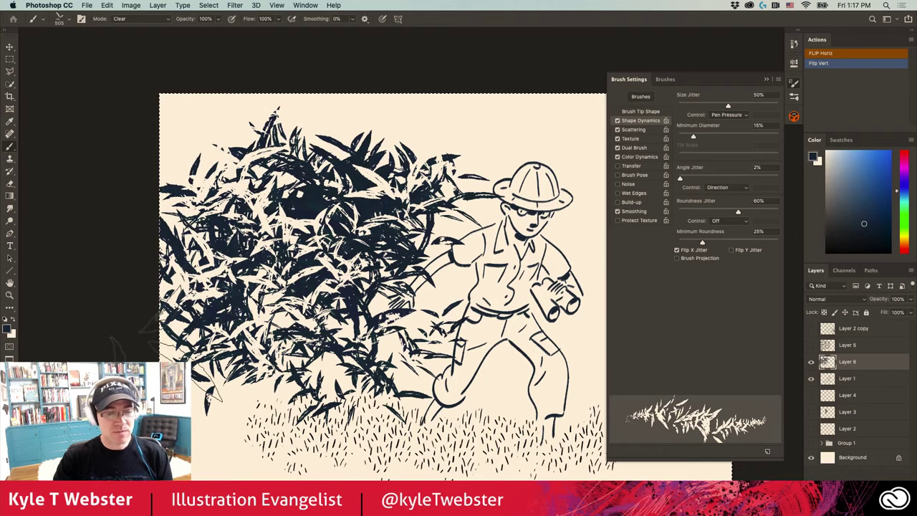
key("Delete")
key("ctrl+d")
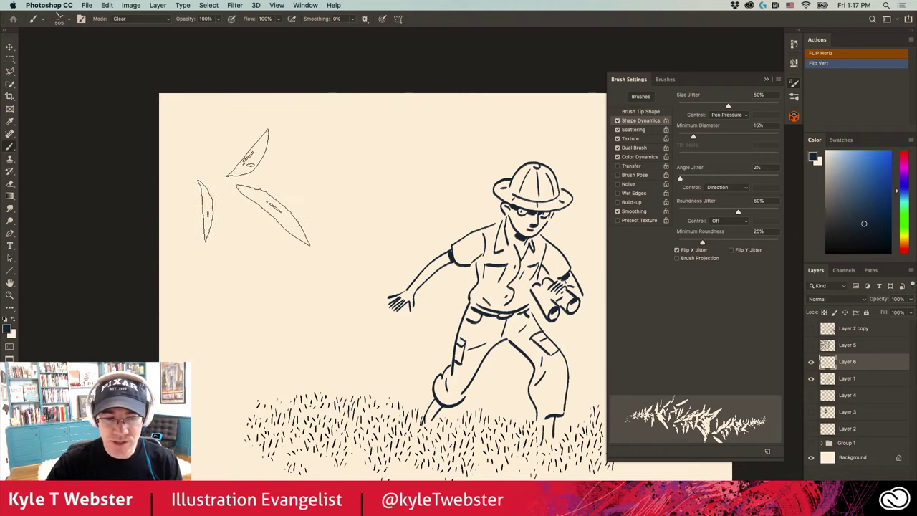
Paint a test bush with Oz Kyle 4 from the brush presets, then undo and delete it
left_click(659, 80)
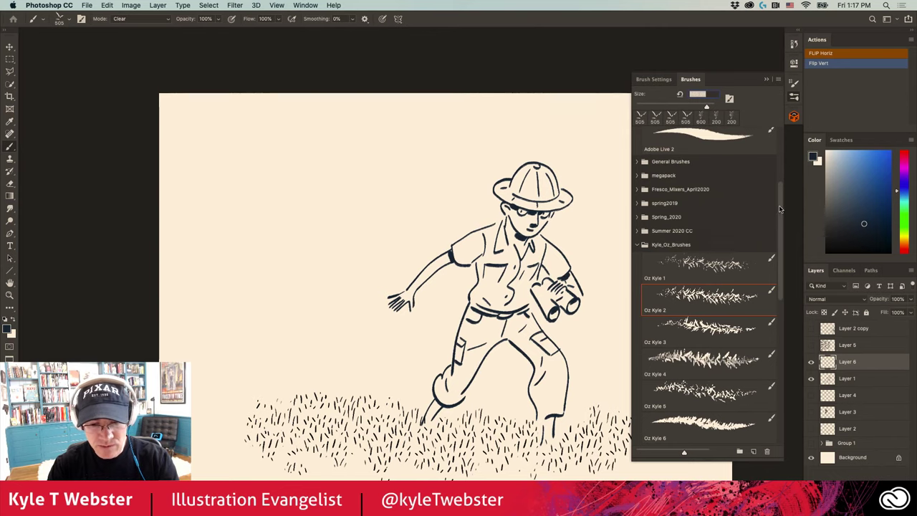
scroll(781, 208, "down", 3)
mouse_move(323, 387)
left_mouse_down()
mouse_move(305, 283)
mouse_move(276, 226)
mouse_move(303, 355)
mouse_move(272, 329)
mouse_move(276, 226)
mouse_move(326, 243)
mouse_move(351, 229)
mouse_move(341, 179)
mouse_move(359, 319)
mouse_move(376, 354)
mouse_move(347, 297)
mouse_move(366, 279)
mouse_move(315, 229)
mouse_move(294, 186)
mouse_move(222, 266)
mouse_move(222, 157)
mouse_move(194, 286)
left_mouse_up()
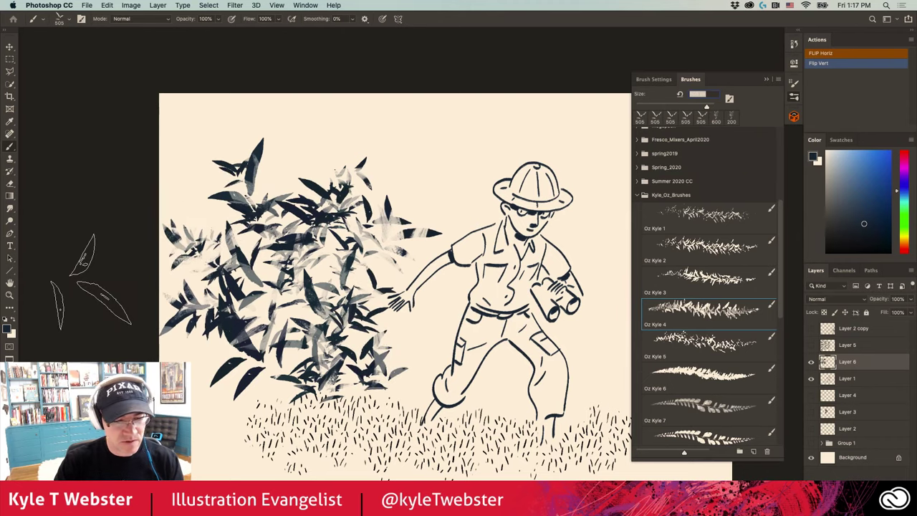
key("super+z")
key("super+z")
key("super+z")
key("super+z")
key("super+z")
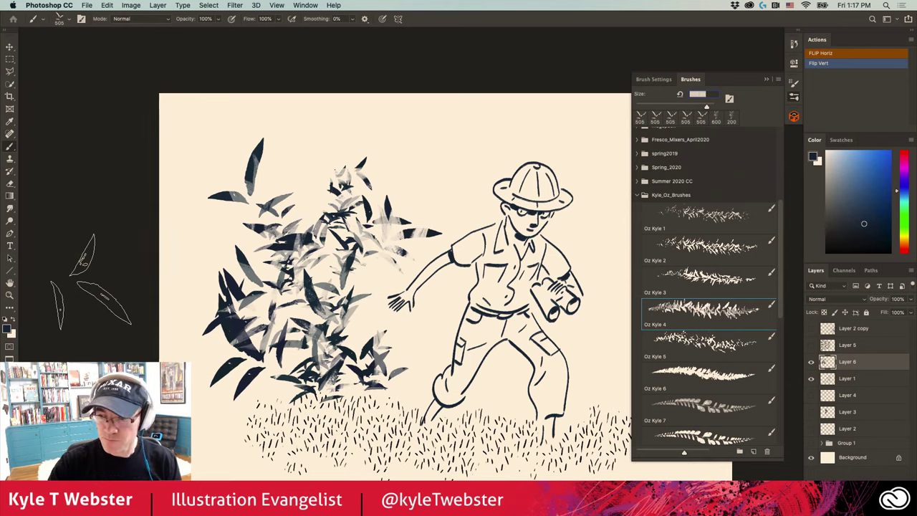
key("Delete")
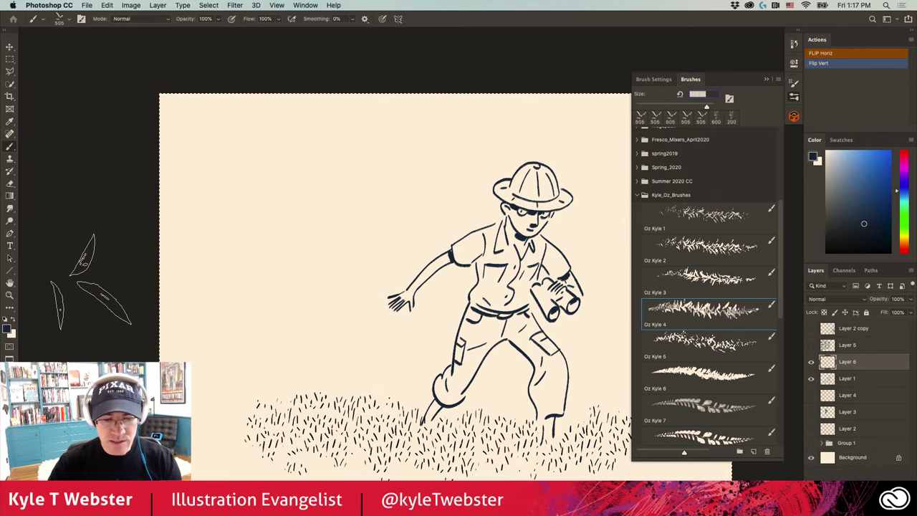
Paint a full leafy bush with Oz Kyle 6 left of the explorer, then delete it
left_click(702, 373)
mouse_move(313, 383)
left_mouse_down()
mouse_move(280, 215)
mouse_move(339, 339)
mouse_move(351, 224)
left_mouse_up()
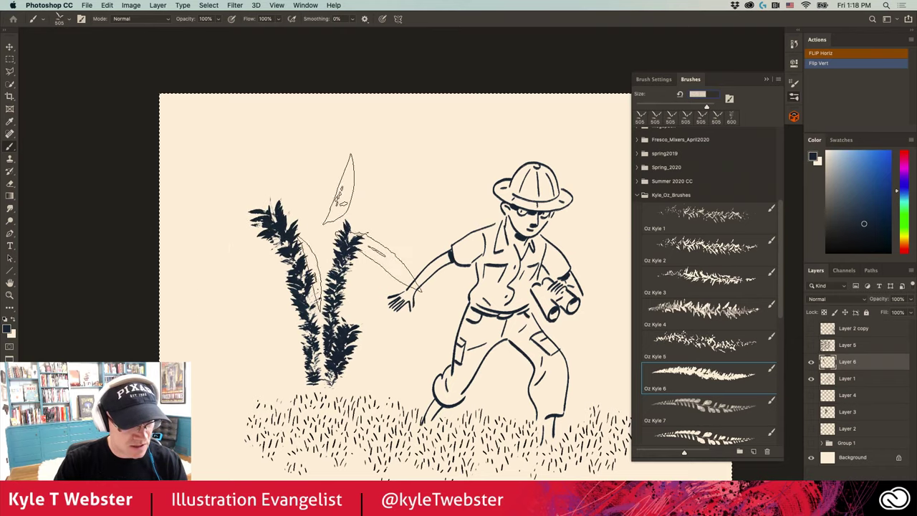
mouse_move(265, 358)
left_mouse_down()
mouse_move(225, 308)
mouse_move(208, 265)
mouse_move(215, 215)
mouse_move(344, 336)
mouse_move(402, 373)
mouse_move(387, 301)
mouse_move(365, 286)
mouse_move(337, 237)
left_mouse_up()
mouse_move(315, 193)
left_mouse_down()
mouse_move(319, 165)
mouse_move(222, 215)
mouse_move(269, 405)
mouse_move(230, 344)
mouse_move(233, 362)
mouse_move(169, 287)
left_mouse_up()
mouse_move(147, 315)
left_mouse_down()
mouse_move(207, 215)
mouse_move(261, 153)
mouse_move(368, 134)
mouse_move(379, 154)
left_mouse_up()
mouse_move(333, 134)
left_mouse_down()
mouse_move(254, 147)
mouse_move(205, 180)
mouse_move(187, 162)
left_mouse_up()
mouse_move(423, 204)
left_mouse_down()
mouse_move(340, 236)
mouse_move(397, 208)
mouse_move(430, 204)
mouse_move(423, 243)
mouse_move(425, 130)
left_mouse_up()
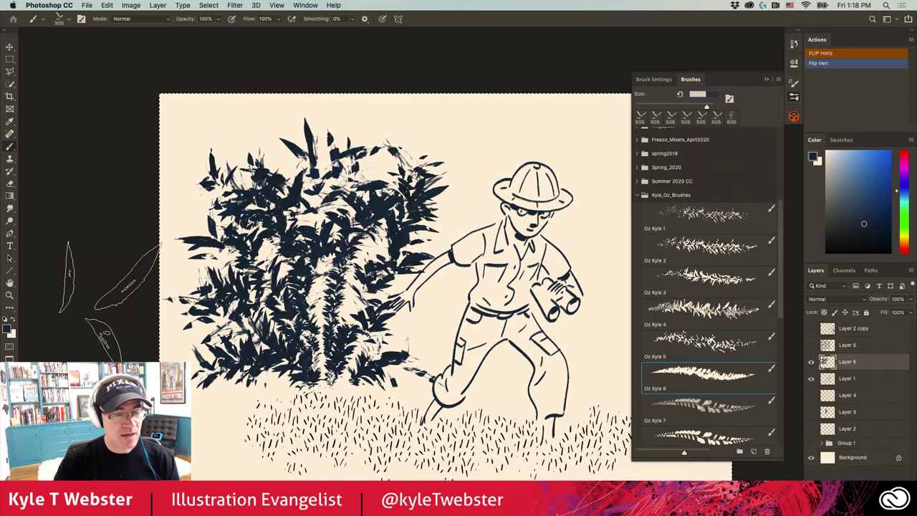
key("Delete")
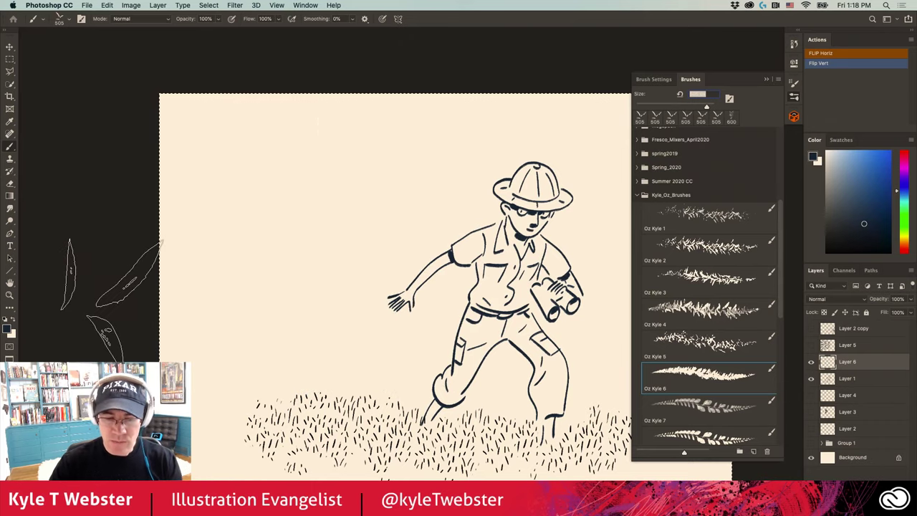
Paint a tall test plant of vines and dark leaves rising from the grass left of the explorer
scroll(753, 280, "down", 4)
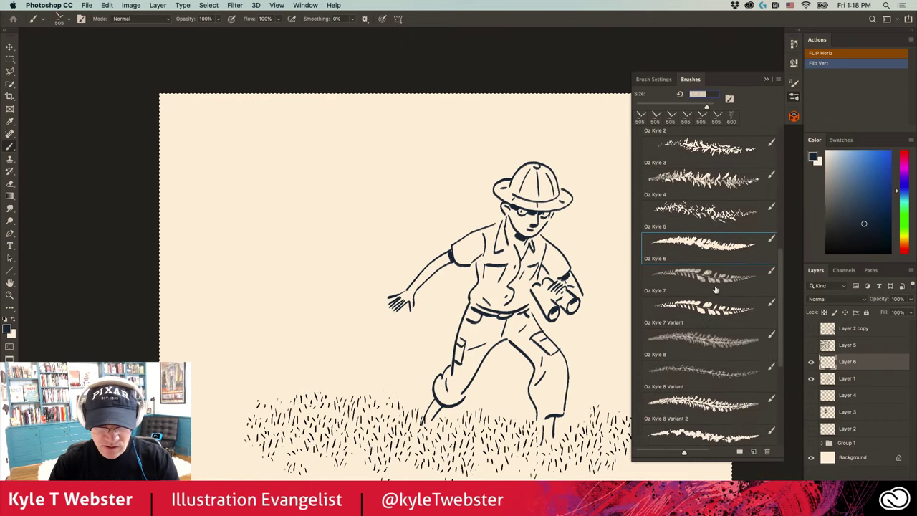
mouse_move(326, 392)
left_mouse_down()
mouse_move(323, 349)
mouse_move(305, 289)
mouse_move(276, 247)
mouse_move(251, 207)
left_mouse_up()
mouse_move(378, 327)
left_mouse_down()
mouse_move(317, 378)
mouse_move(338, 194)
mouse_move(399, 184)
mouse_move(338, 133)
mouse_move(301, 236)
left_mouse_up()
mouse_move(352, 349)
left_mouse_down()
mouse_move(237, 330)
mouse_move(251, 301)
mouse_move(358, 405)
mouse_move(416, 355)
left_mouse_up()
mouse_move(236, 390)
left_mouse_down()
mouse_move(184, 307)
mouse_move(205, 368)
left_mouse_up()
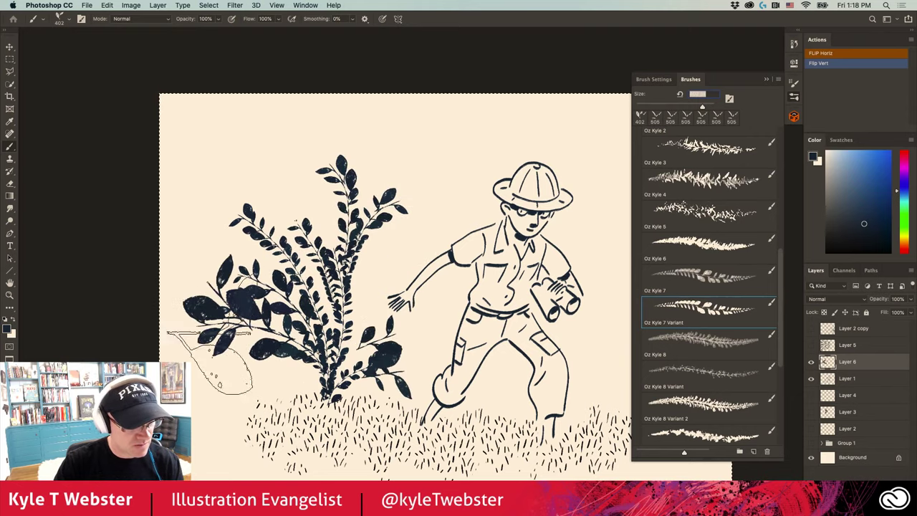
mouse_move(230, 398)
left_mouse_down()
mouse_move(246, 180)
mouse_move(287, 188)
mouse_move(350, 279)
left_mouse_up()
mouse_move(348, 247)
left_mouse_down()
mouse_move(435, 164)
mouse_move(410, 205)
mouse_move(369, 144)
mouse_move(334, 229)
mouse_move(262, 115)
left_mouse_up()
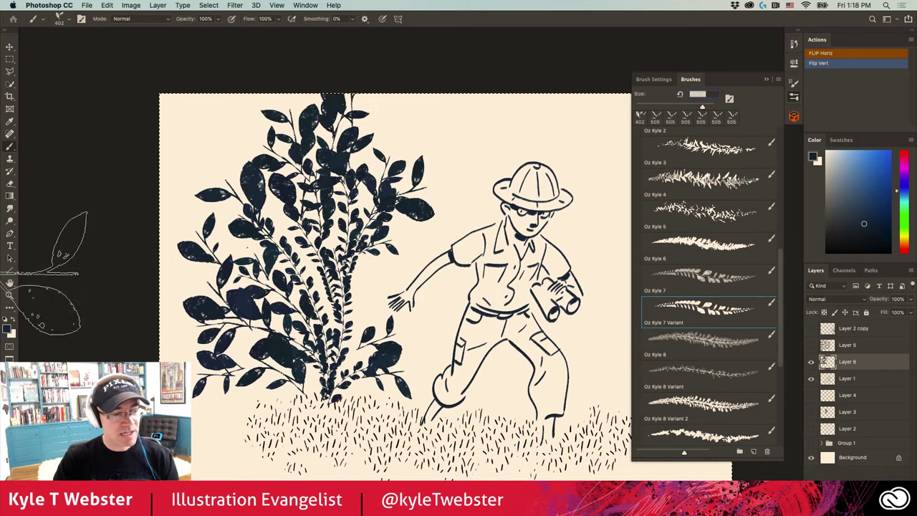
left_click_drag(419, 215, 441, 147)
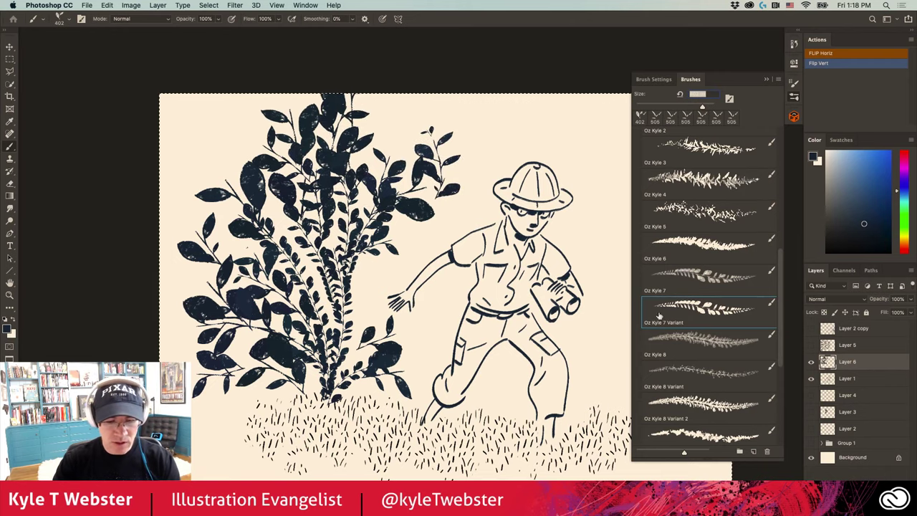
Switch to Oz Kyle 8 Variant 2 and paint a denser plant right of the explorer
scroll(731, 329, "down", 3)
scroll(627, 369, "right", 5)
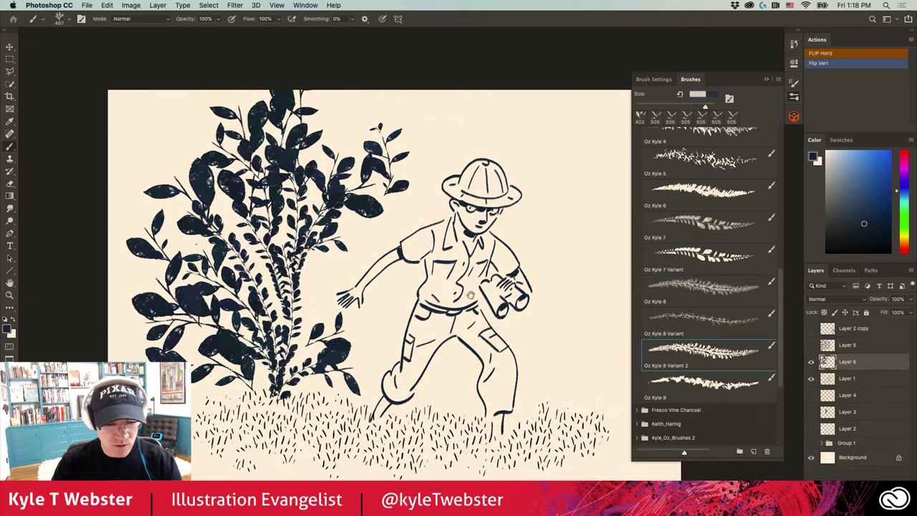
mouse_move(584, 387)
left_mouse_down()
mouse_move(595, 208)
mouse_move(556, 197)
mouse_move(573, 165)
mouse_move(604, 348)
mouse_move(537, 215)
left_mouse_up()
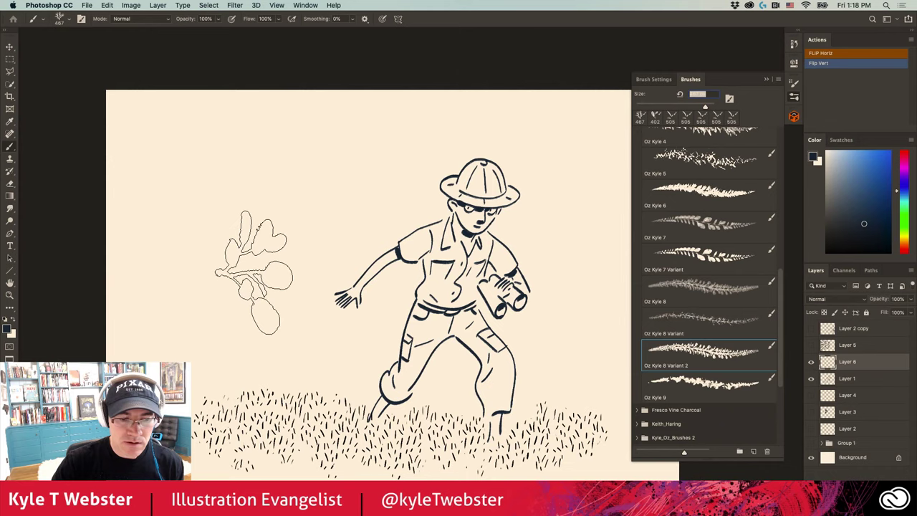
key("super+z")
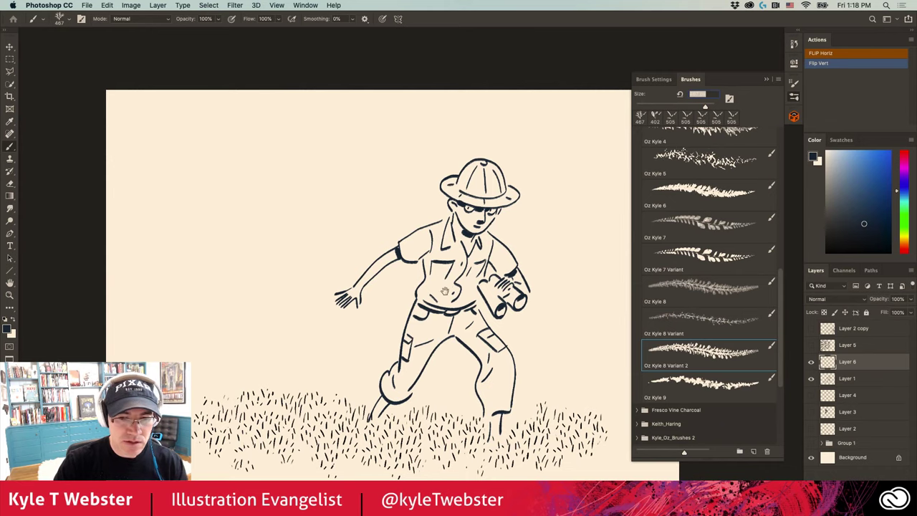
left_click_drag(445, 291, 394, 255)
key("super+shift+z")
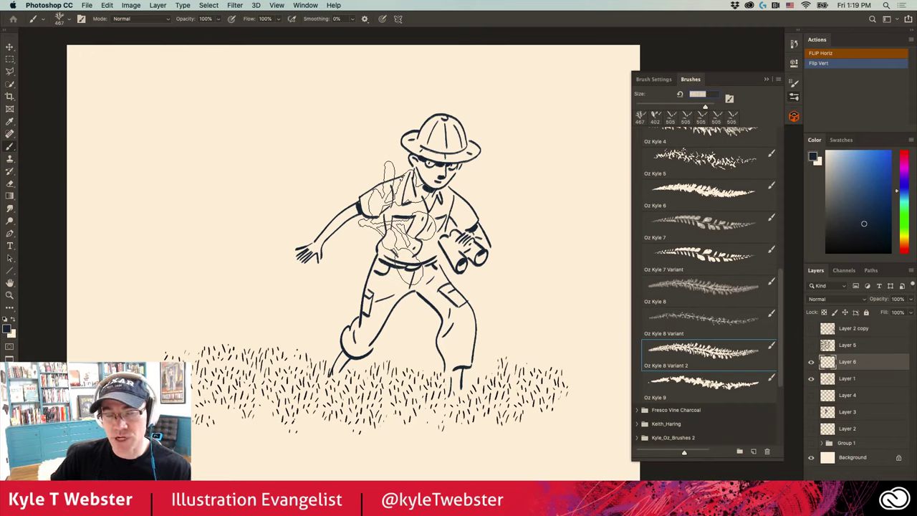
left_click(122, 18)
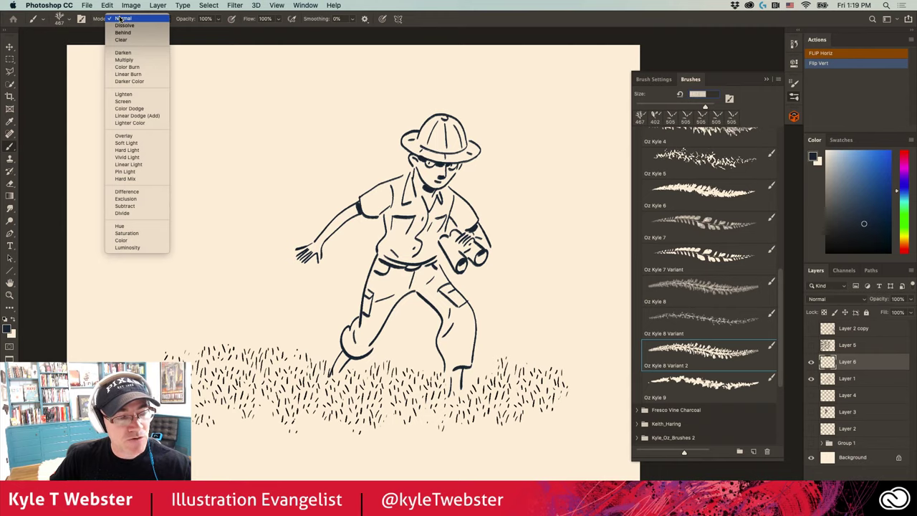
left_click(122, 19)
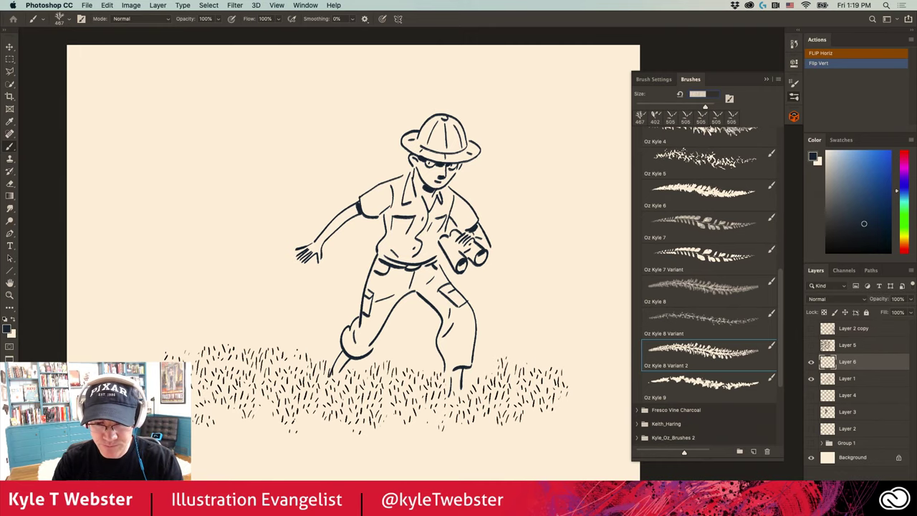
Hide Layer 6 and Layer 1, add a new Layer 7, and paint two dark leafy branches
left_click_drag(812, 362, 811, 378)
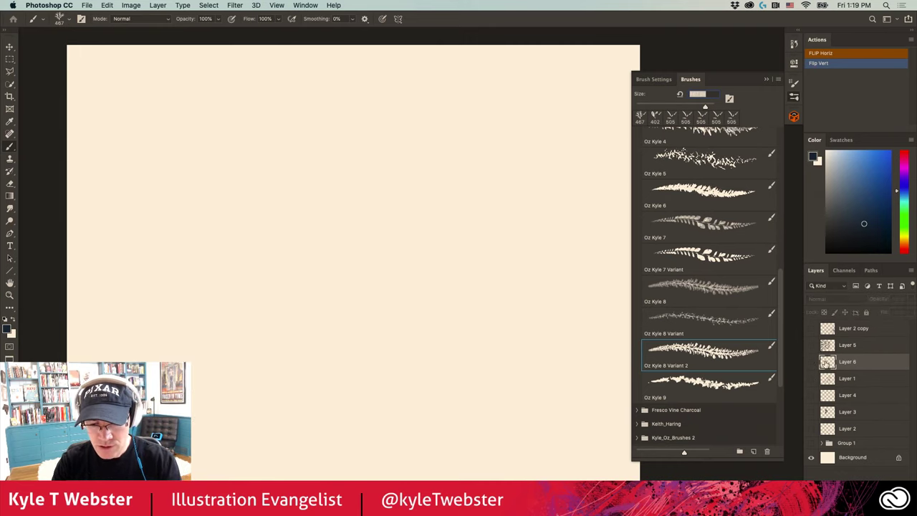
key("super+shift+alt+n")
left_click(620, 80)
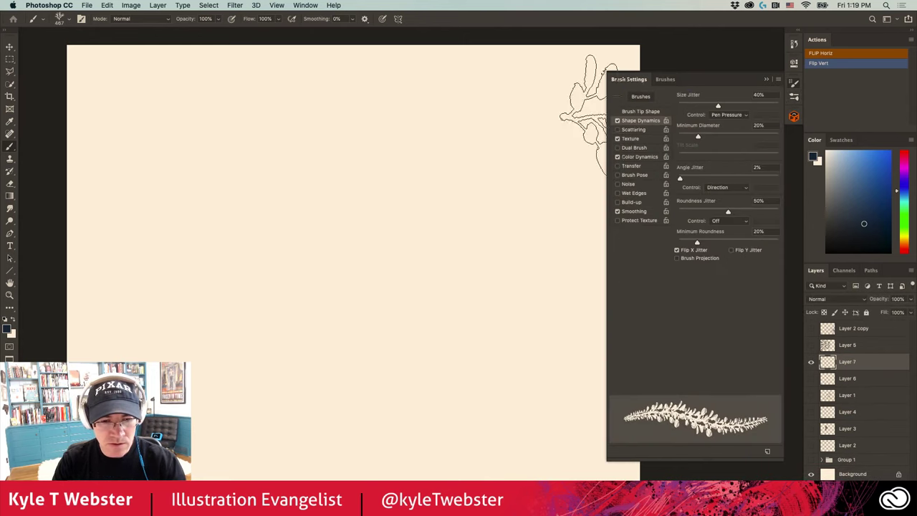
mouse_move(394, 381)
left_mouse_down()
mouse_move(420, 297)
mouse_move(419, 128)
left_mouse_up()
mouse_move(393, 387)
left_mouse_down()
mouse_move(273, 293)
mouse_move(307, 102)
left_mouse_up()
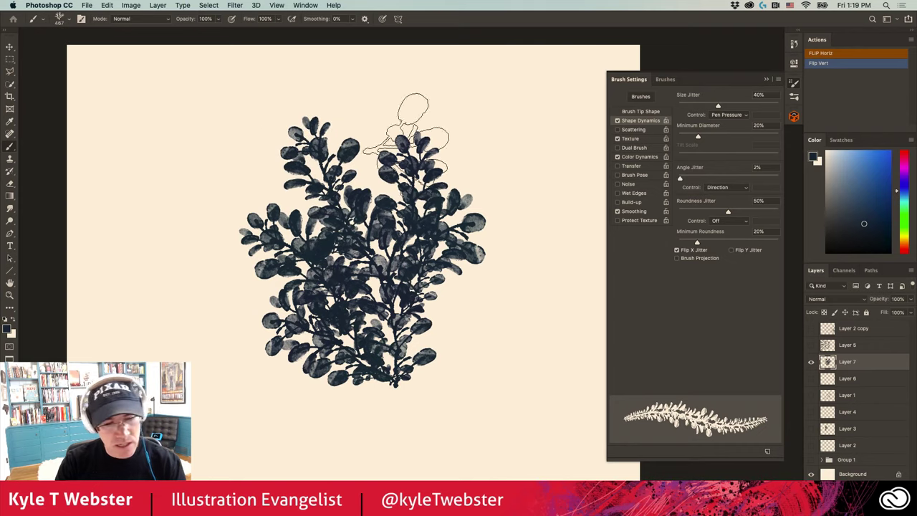
Choose a blue foreground colour and set Color Dynamics Hue Jitter to 36%
left_click(869, 173)
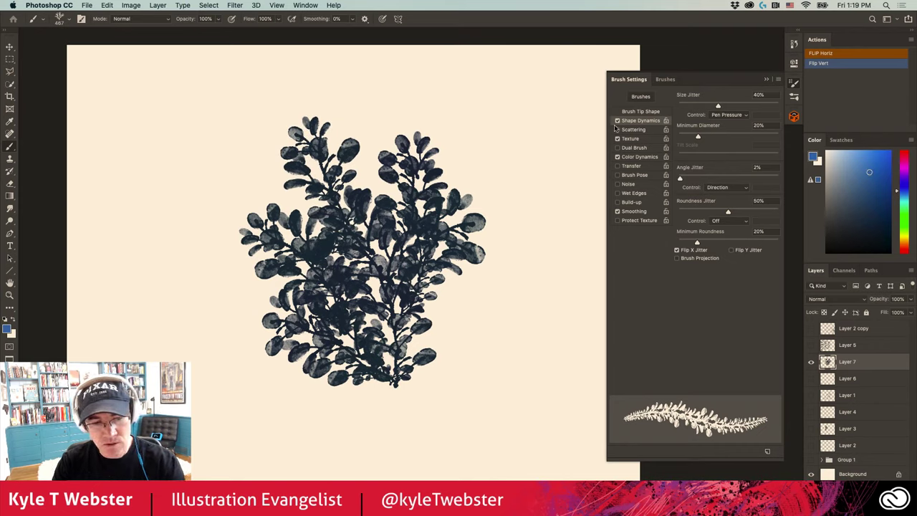
left_click(627, 157)
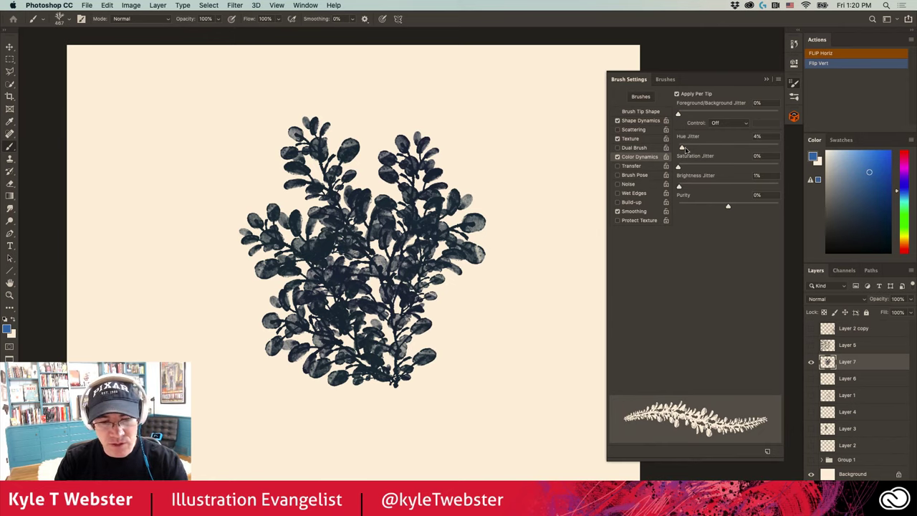
left_click_drag(683, 148, 713, 148)
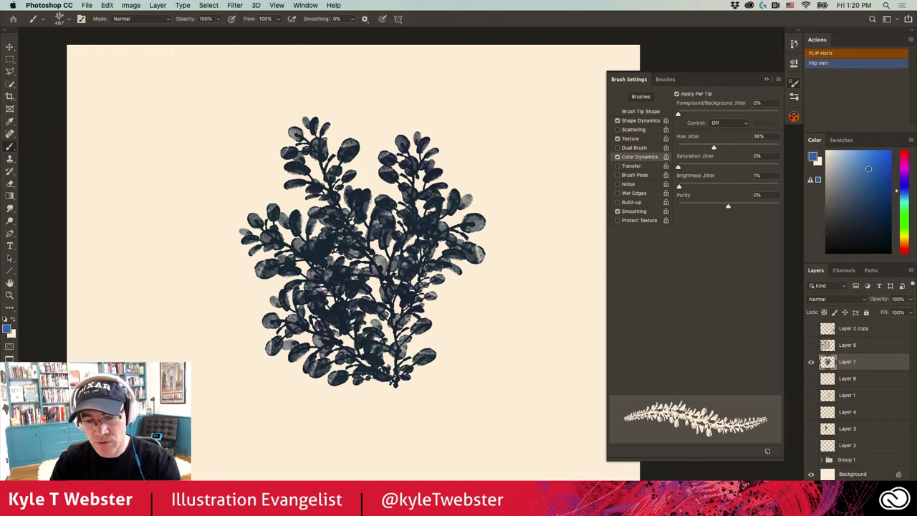
Hide Layer 7, add a new Layer 8, and set Hue Jitter to 40%
left_click(812, 362)
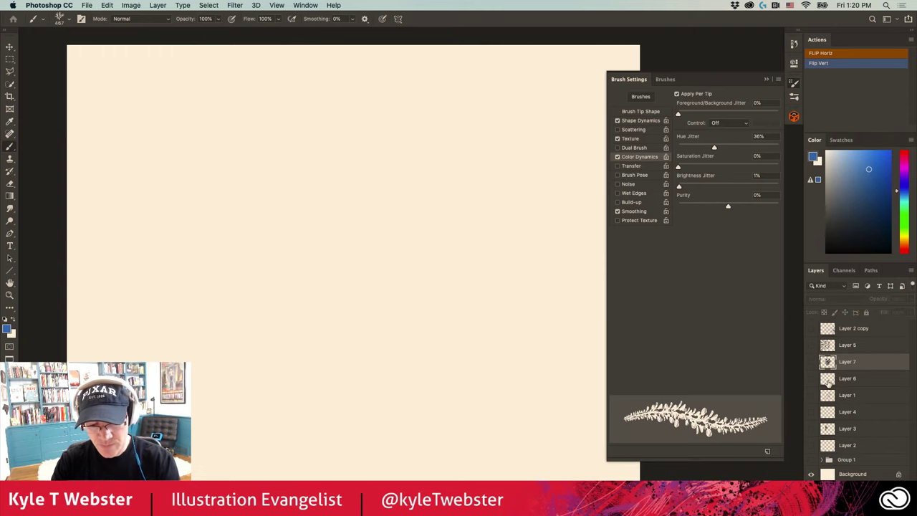
key("super+alt+shift+n")
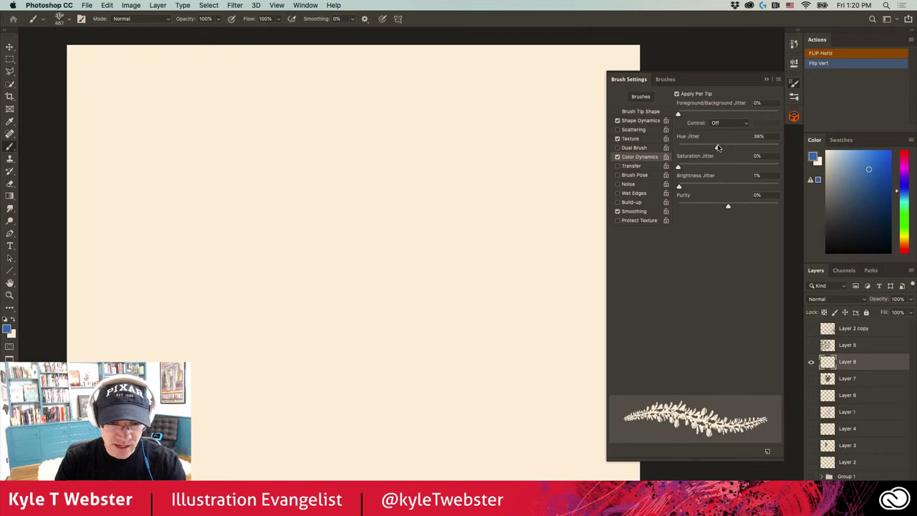
left_click_drag(718, 148, 719, 147)
Paint multicoloured test branches on Layer 8, then select all and delete them
mouse_move(407, 391)
left_mouse_down()
mouse_move(410, 348)
mouse_move(388, 268)
mouse_move(342, 209)
mouse_move(250, 160)
left_mouse_up()
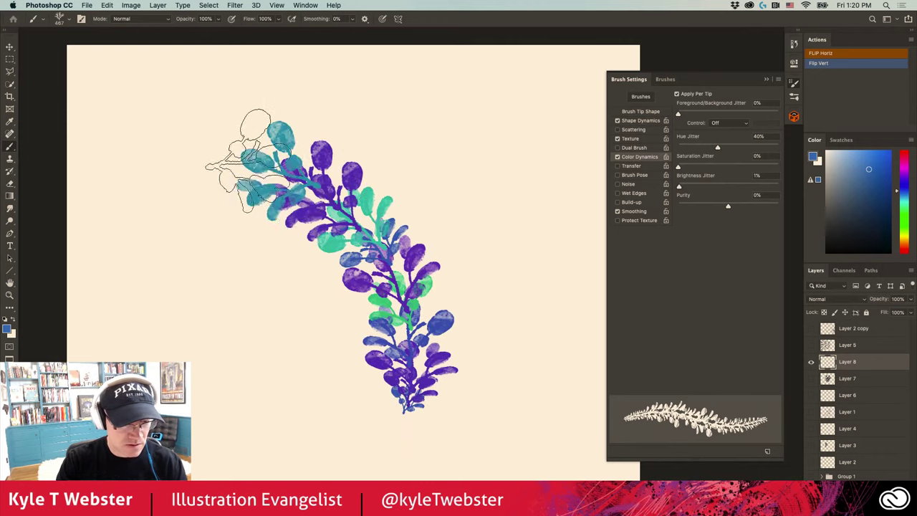
left_click_drag(418, 426, 553, 277)
mouse_move(414, 351)
left_mouse_down()
mouse_move(467, 242)
mouse_move(443, 126)
left_mouse_up()
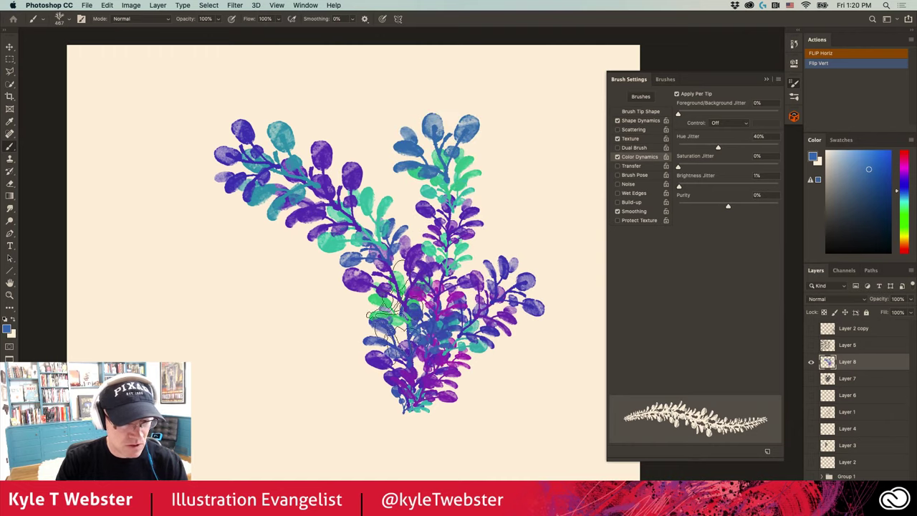
mouse_move(405, 412)
left_mouse_down()
mouse_move(230, 330)
mouse_move(256, 256)
mouse_move(466, 384)
mouse_move(494, 208)
mouse_move(573, 240)
left_mouse_up()
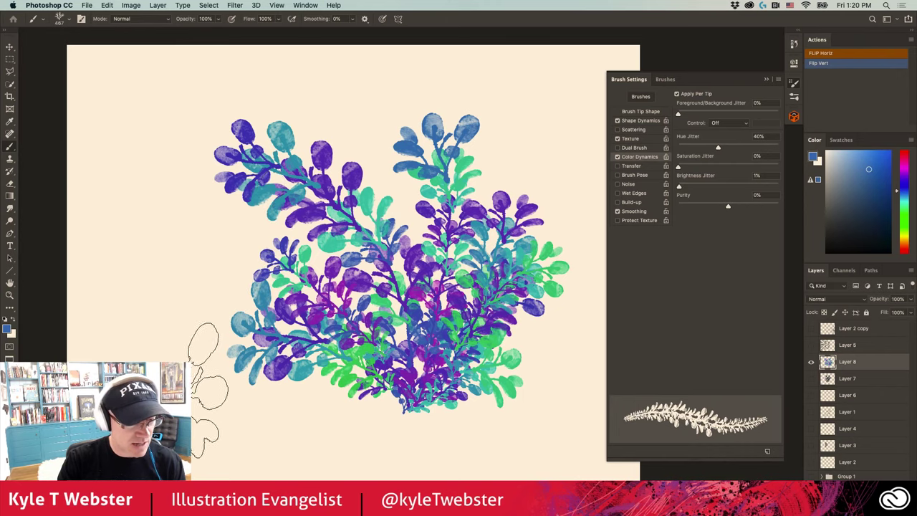
mouse_move(201, 387)
left_mouse_down()
mouse_move(185, 294)
mouse_move(169, 315)
mouse_move(155, 175)
left_mouse_up()
left_click_drag(184, 269, 198, 134)
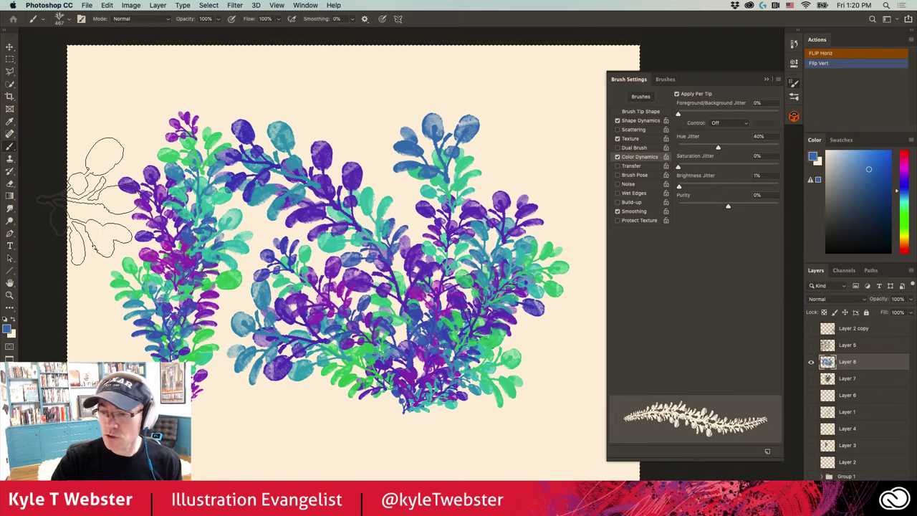
key("super+a")
key("Delete")
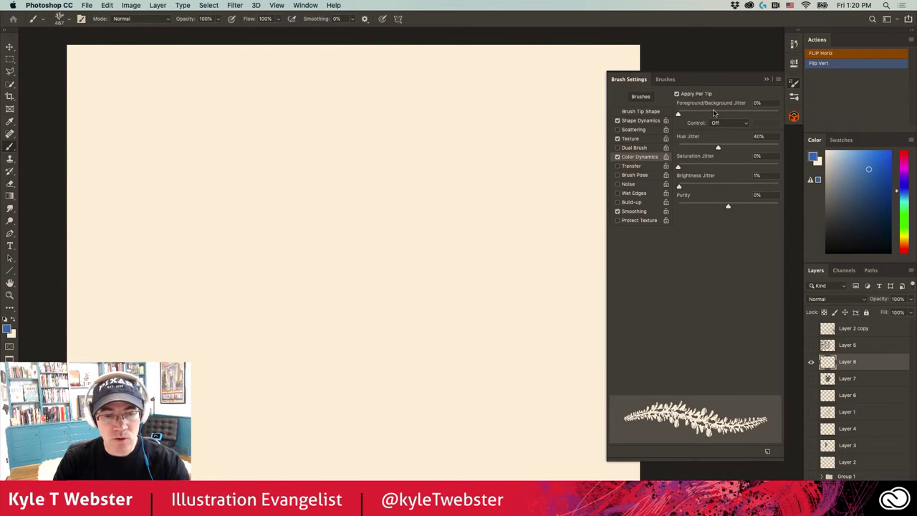
Set the Color Dynamics control to Pen Pressure and toggle Apply Per Tip
left_click(714, 124)
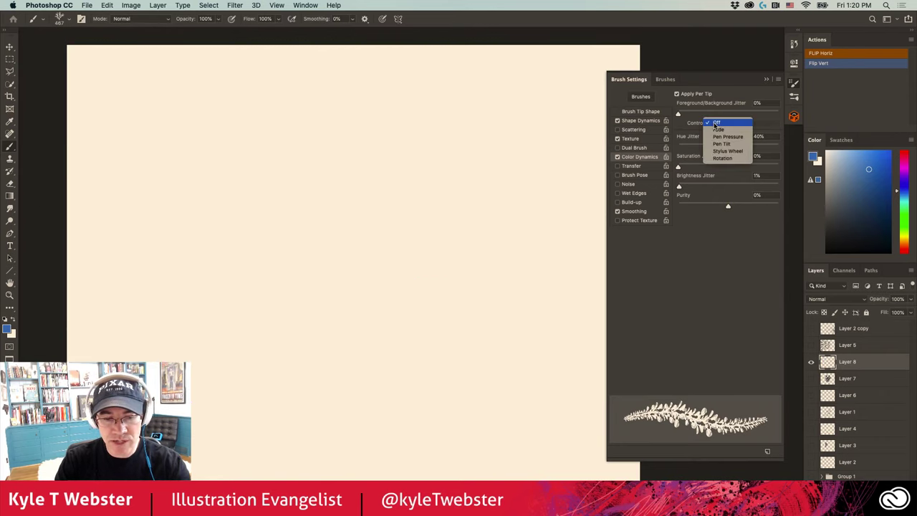
left_click(717, 137)
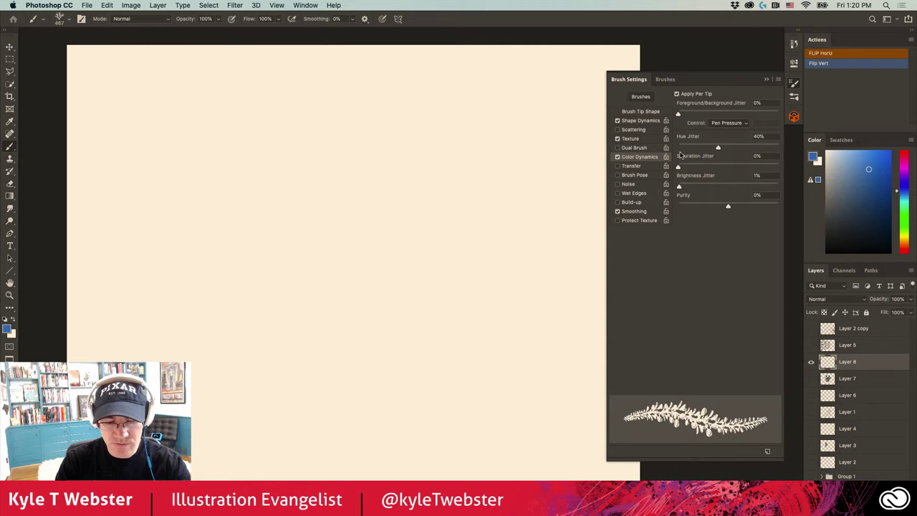
left_click(677, 95)
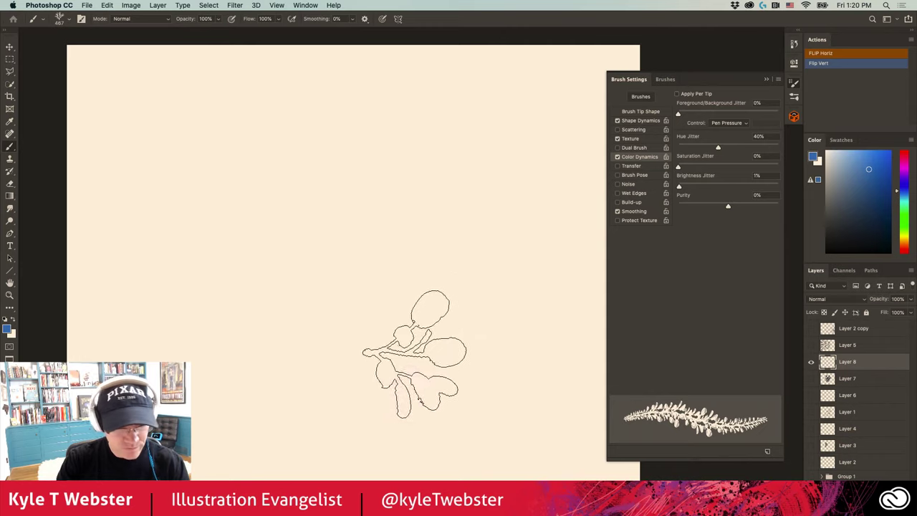
Paint test leaf strokes and a single stamp, then undo them all
mouse_move(409, 349)
left_mouse_down()
mouse_move(392, 206)
mouse_move(368, 205)
left_mouse_up()
left_click(343, 321)
mouse_move(403, 287)
left_mouse_down()
mouse_move(414, 206)
mouse_move(426, 341)
mouse_move(474, 283)
mouse_move(446, 271)
mouse_move(366, 187)
left_mouse_up()
key("super+z")
key("super+z")
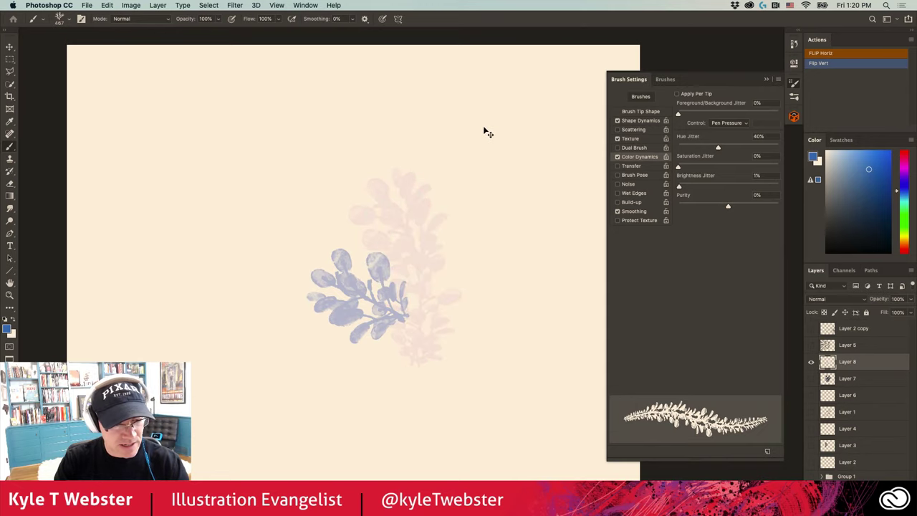
key("super+z")
key("super+z")
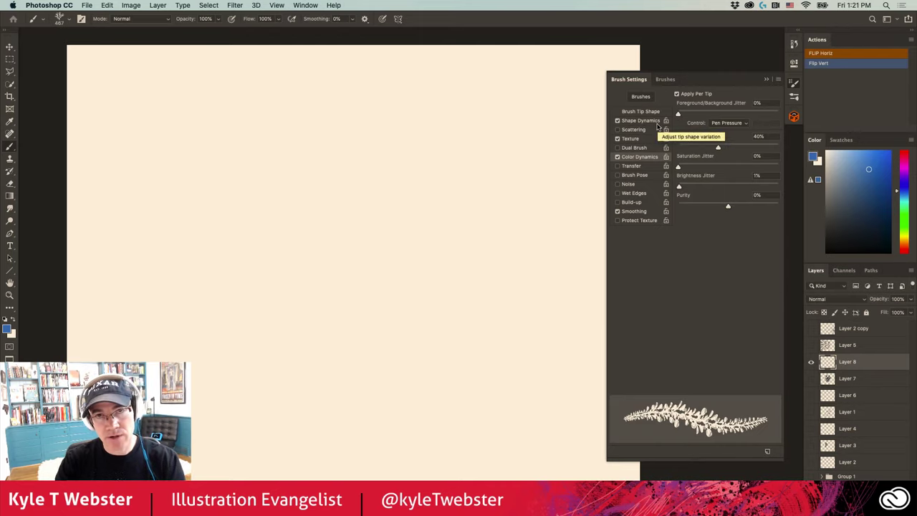
Set the background colour to a yellow-green shade and return to the Brush tool
left_click(12, 332)
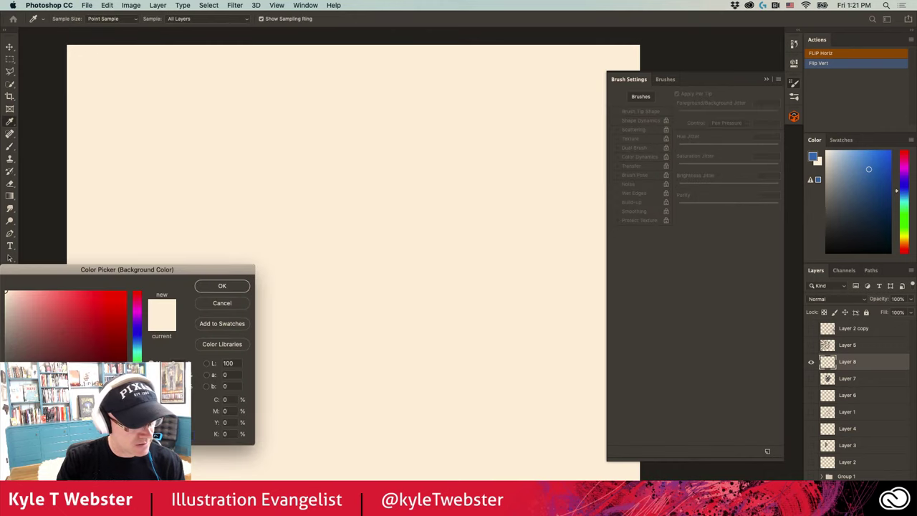
left_click_drag(137, 291, 136, 359)
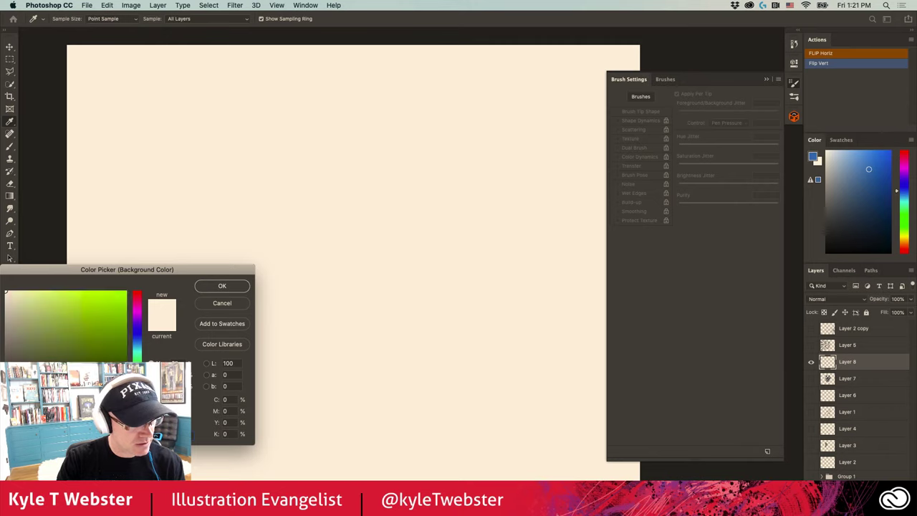
left_click(85, 308)
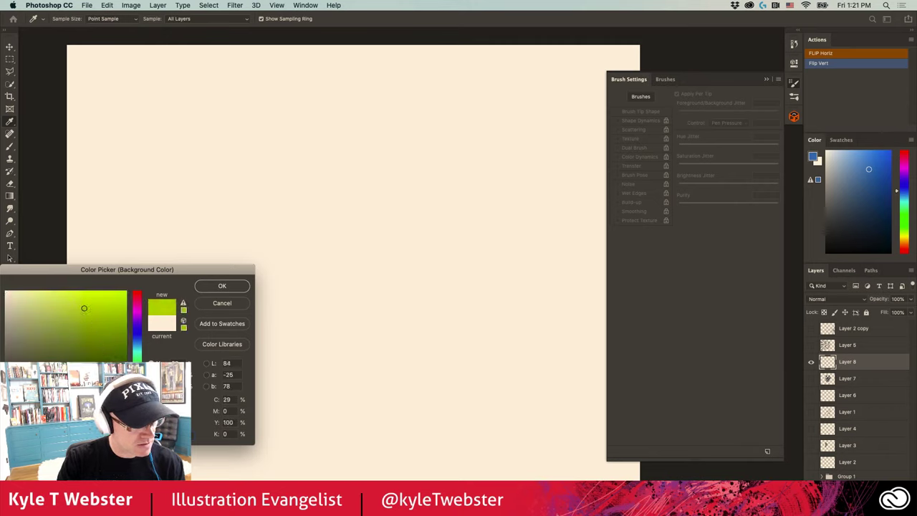
left_click(221, 286)
key("b")
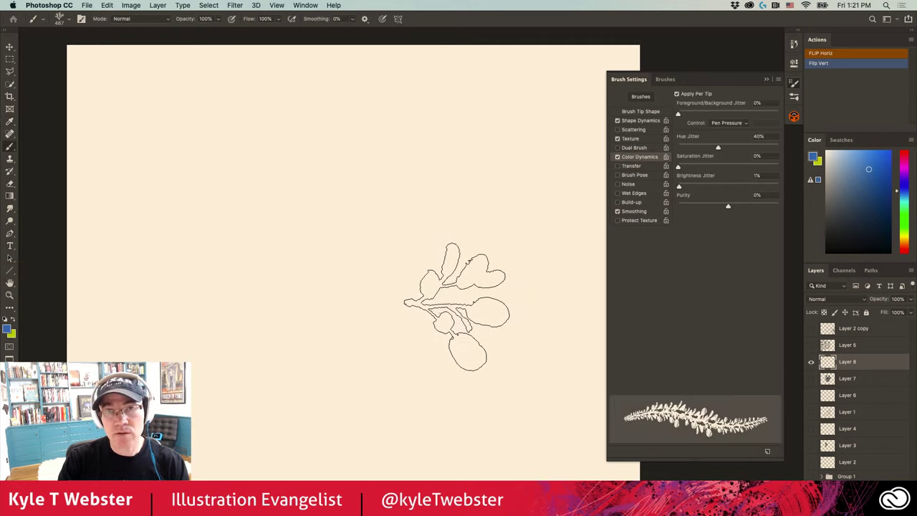
Lower Hue Jitter to 2%, testing with leafy strokes and undoing the blue one
left_click_drag(430, 358, 455, 200)
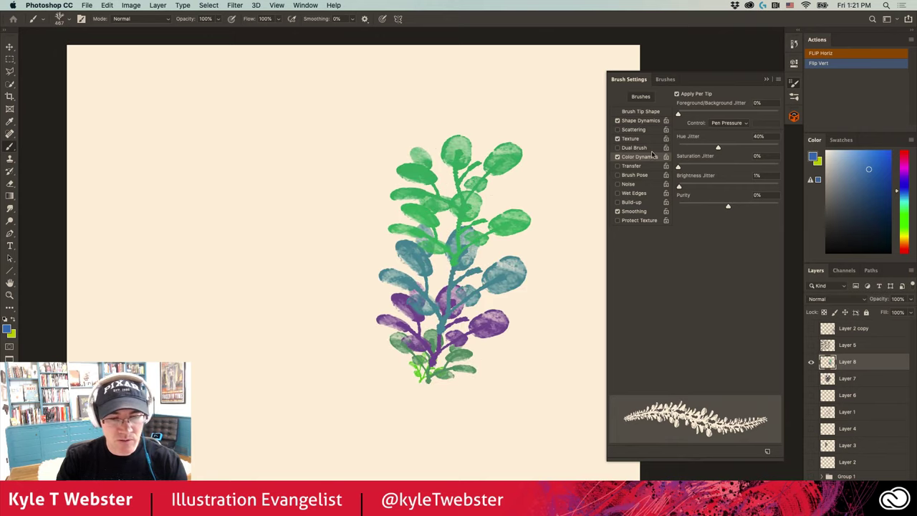
left_click_drag(710, 151, 682, 148)
mouse_move(272, 412)
left_mouse_down()
mouse_move(266, 199)
mouse_move(168, 168)
left_mouse_up()
key("super+z")
key("super+z")
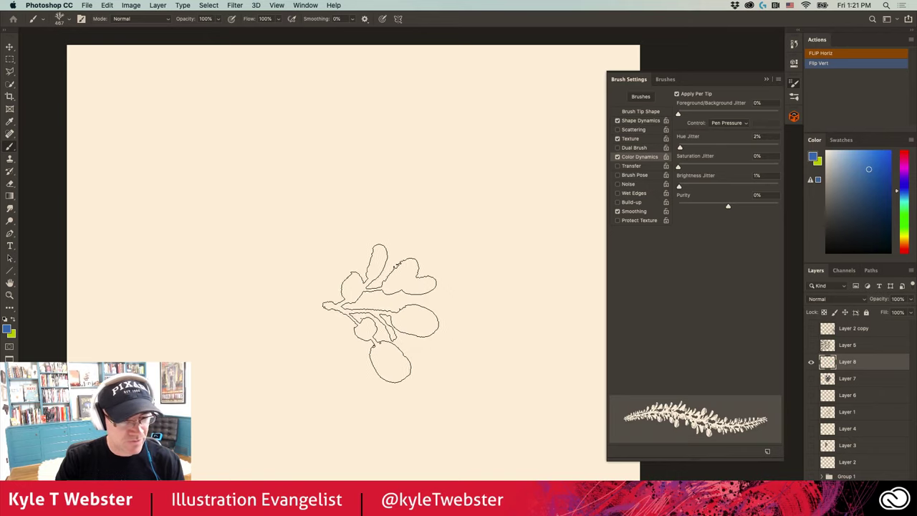
Paint further green and blue test plants, undoing them to leave the canvas clear
mouse_move(435, 394)
left_mouse_down()
mouse_move(402, 262)
mouse_move(370, 219)
mouse_move(334, 179)
left_mouse_up()
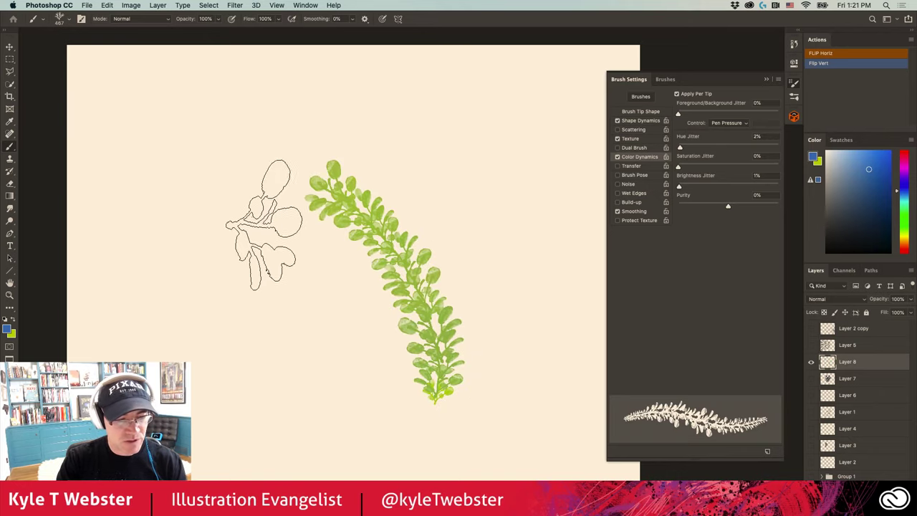
mouse_move(247, 407)
left_mouse_down()
mouse_move(233, 286)
mouse_move(215, 190)
left_mouse_up()
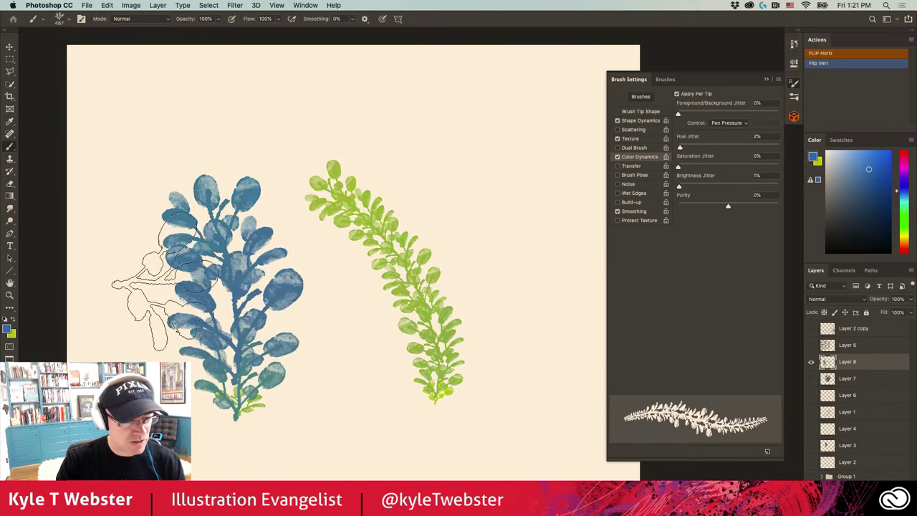
mouse_move(506, 427)
left_mouse_down()
mouse_move(520, 365)
mouse_move(514, 168)
left_mouse_up()
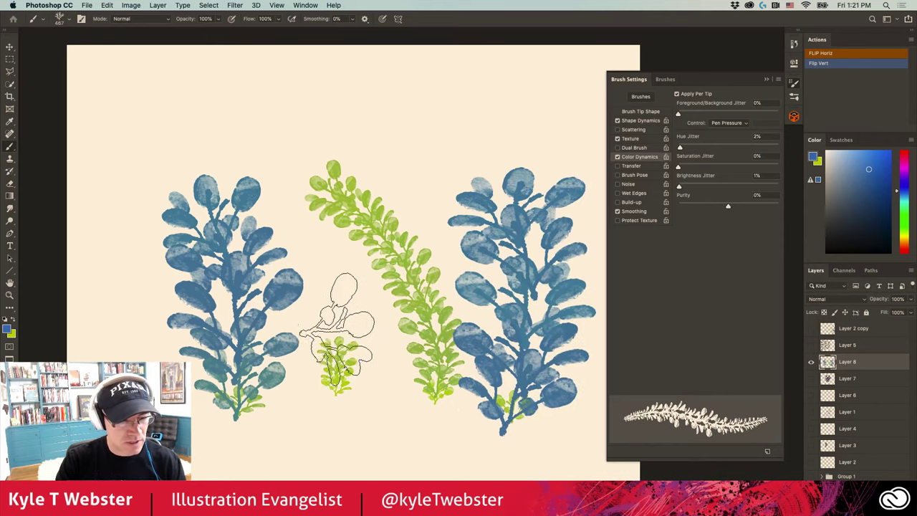
key("super+z")
key("super+z")
key("super+z")
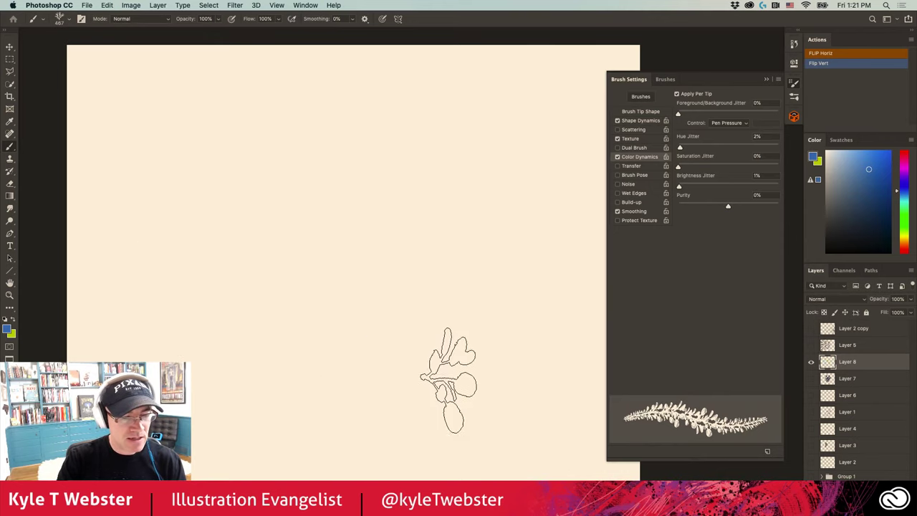
mouse_move(466, 412)
left_mouse_down()
mouse_move(466, 369)
mouse_move(435, 287)
mouse_move(384, 223)
mouse_move(276, 153)
mouse_move(211, 156)
left_mouse_up()
mouse_move(285, 394)
left_mouse_down()
mouse_move(300, 311)
mouse_move(342, 251)
mouse_move(463, 183)
mouse_move(522, 172)
mouse_move(534, 154)
left_mouse_up()
key("super+z")
key("super+z")
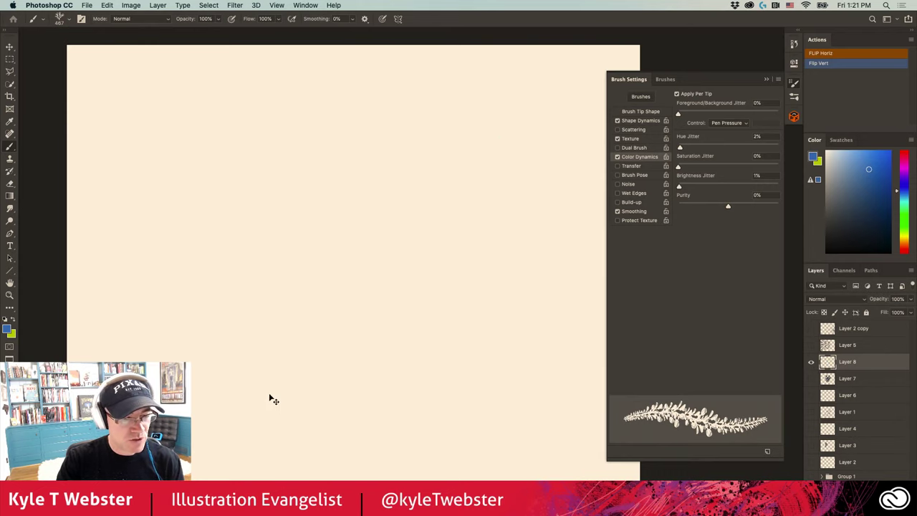
left_click(12, 334)
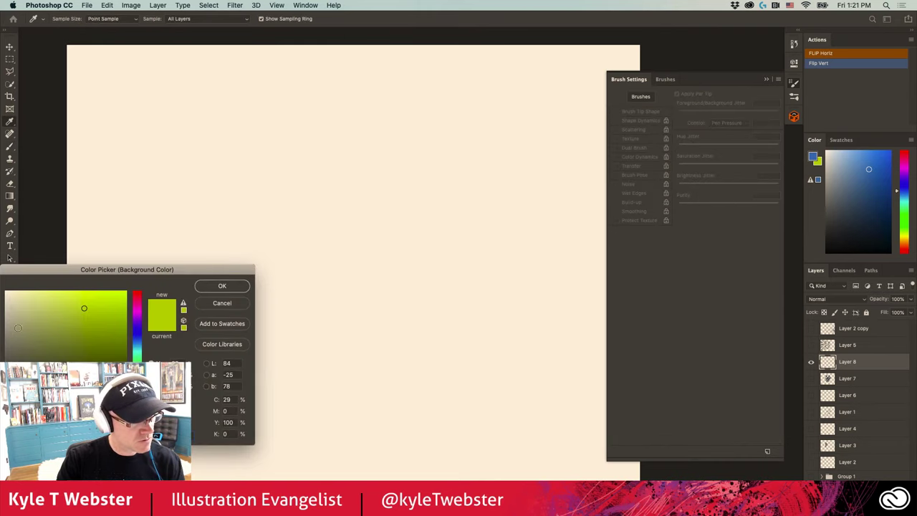
left_click_drag(136, 385, 136, 405)
left_click(222, 286)
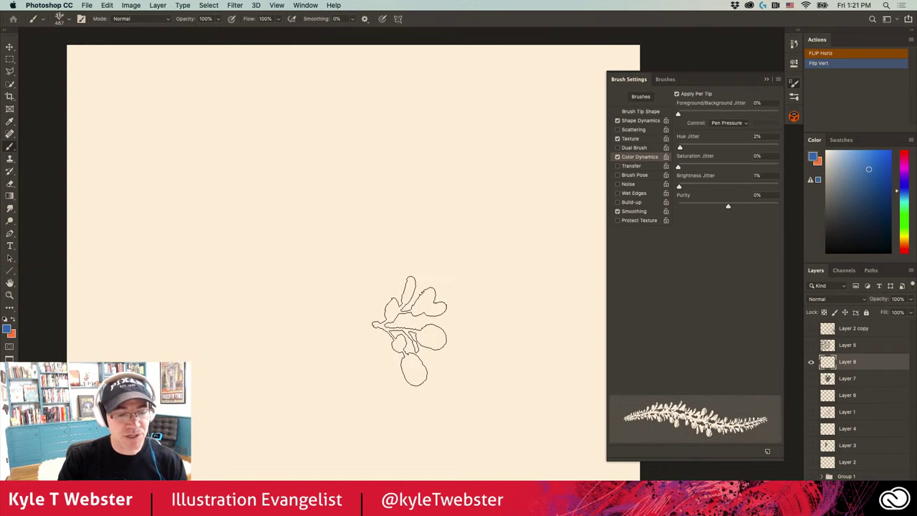
mouse_move(420, 395)
left_mouse_down()
mouse_move(447, 318)
mouse_move(465, 107)
left_mouse_up()
mouse_move(308, 412)
left_mouse_down()
mouse_move(298, 280)
mouse_move(275, 184)
mouse_move(269, 143)
left_mouse_up()
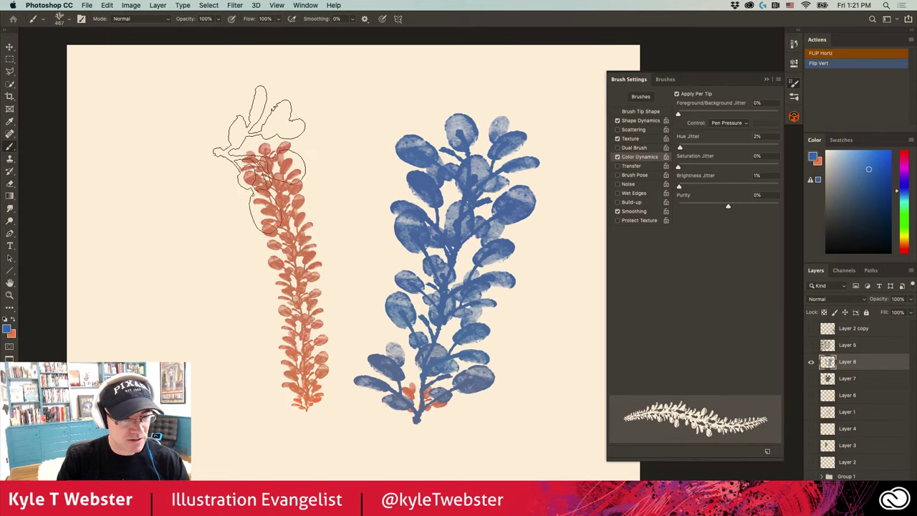
mouse_move(212, 387)
left_mouse_down()
mouse_move(188, 294)
mouse_move(171, 136)
left_mouse_up()
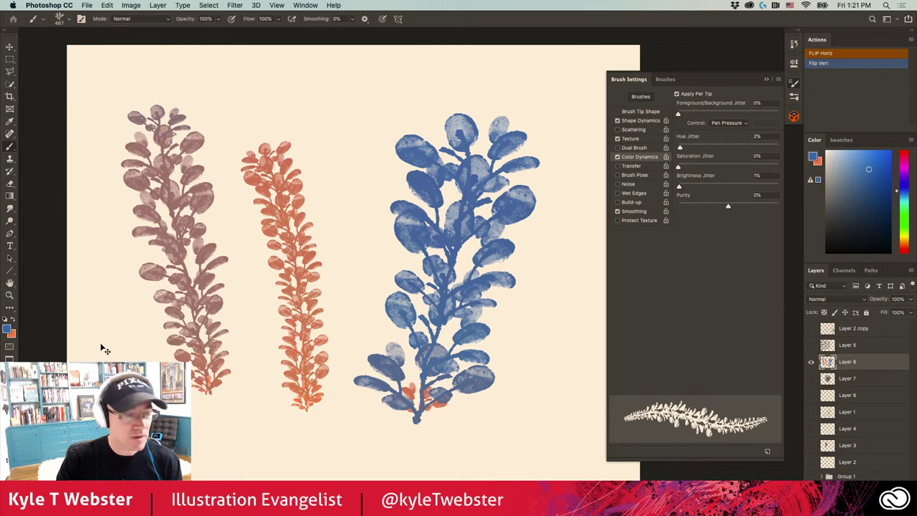
key("super+z")
key("super+z")
key("super+z")
Set the foreground colour to red and the background colour to yellow
left_click(9, 328)
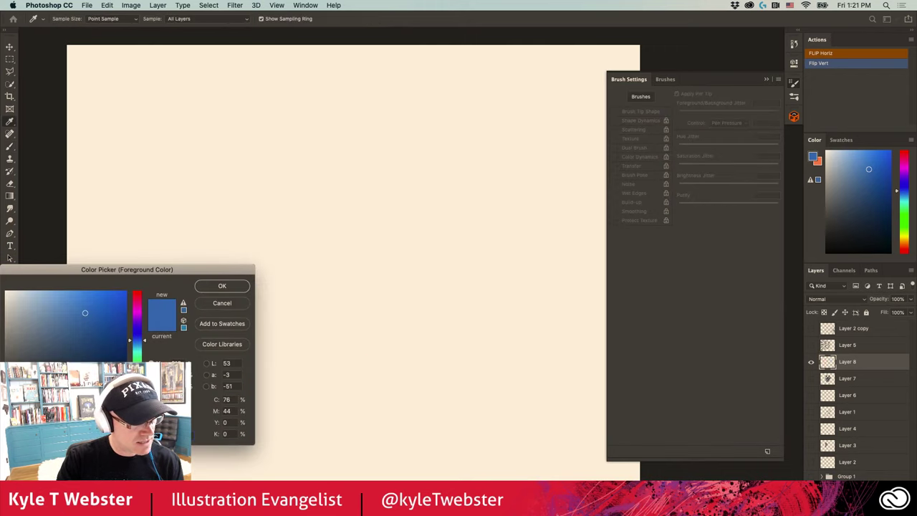
left_click(139, 296)
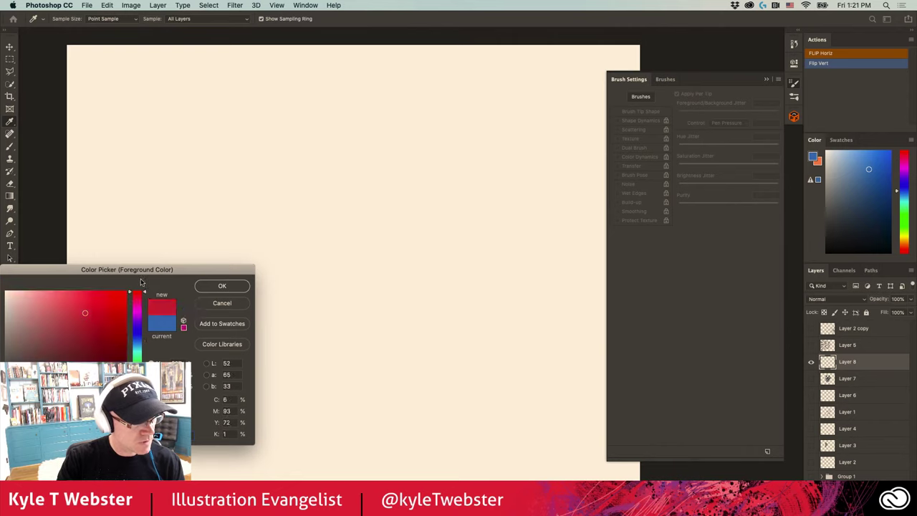
left_click(222, 286)
left_click(14, 334)
left_click(136, 394)
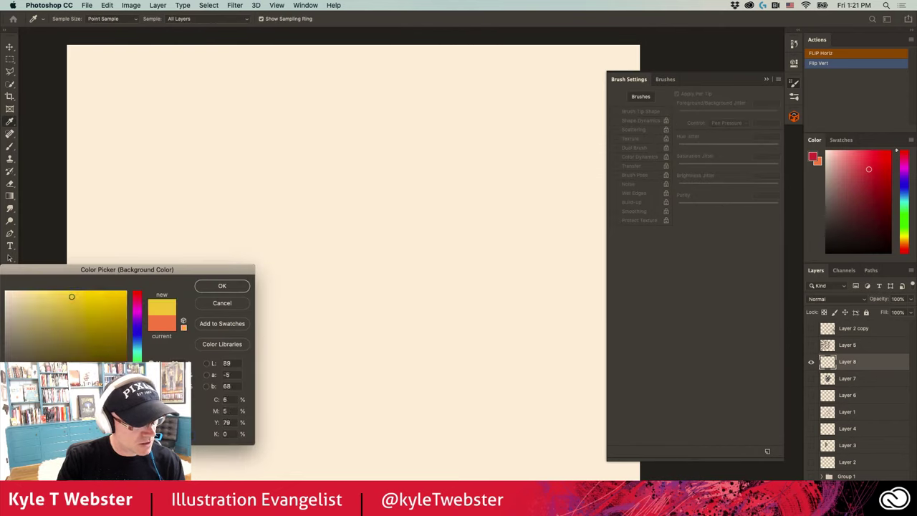
left_click(73, 295)
left_click(222, 286)
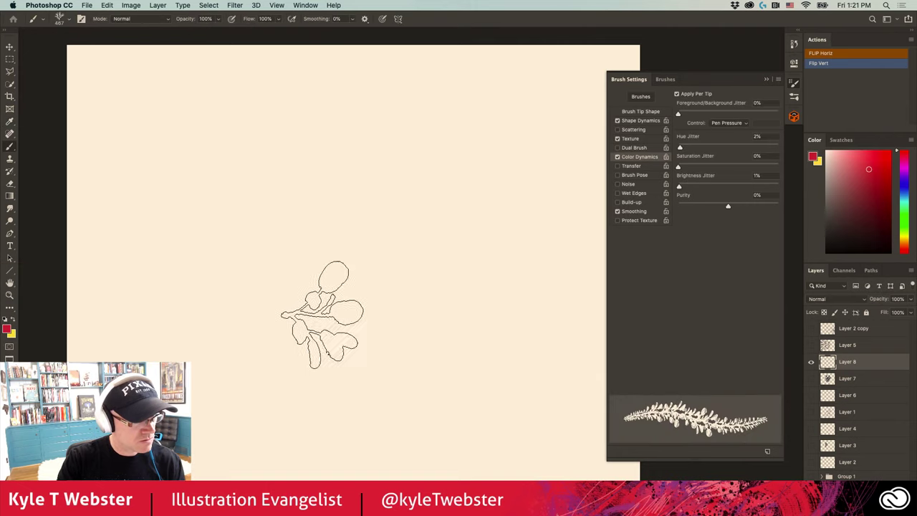
Paint test red and yellow leafy strokes and stems, then clear them
mouse_move(365, 301)
left_mouse_down()
mouse_move(441, 421)
mouse_move(451, 422)
left_mouse_up()
left_click_drag(390, 409, 491, 437)
mouse_move(438, 430)
left_mouse_down()
mouse_move(459, 301)
mouse_move(451, 129)
mouse_move(294, 380)
mouse_move(301, 422)
mouse_move(287, 183)
left_mouse_up()
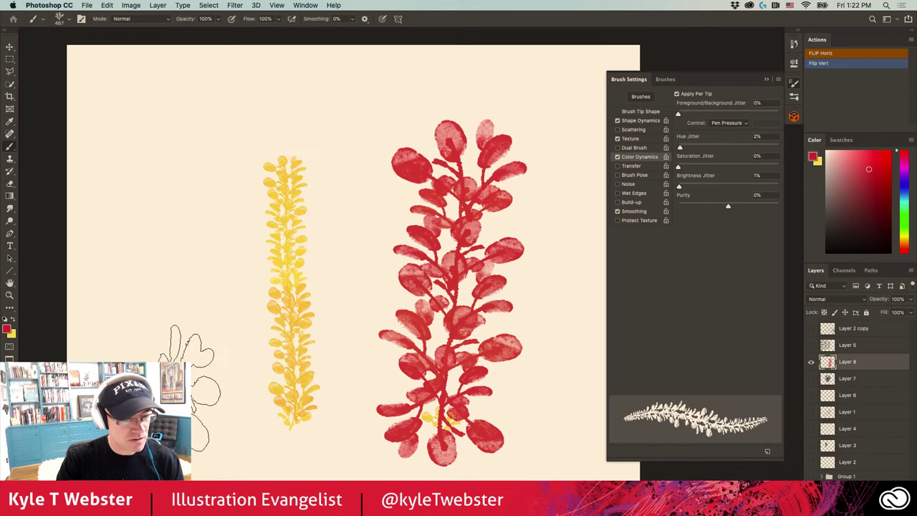
mouse_move(183, 362)
left_mouse_down()
mouse_move(164, 330)
mouse_move(172, 229)
mouse_move(139, 103)
left_mouse_up()
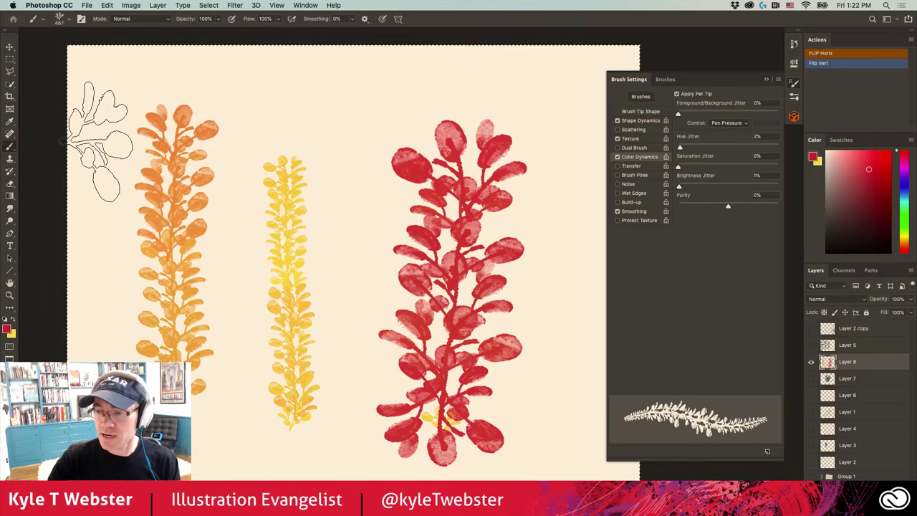
key("BackSpace")
Paint orange, yellow and red-orange branches fanning out from one base
mouse_move(448, 405)
left_mouse_down()
mouse_move(447, 348)
mouse_move(392, 248)
mouse_move(273, 172)
mouse_move(447, 278)
mouse_move(482, 161)
left_mouse_up()
left_click_drag(437, 337, 402, 136)
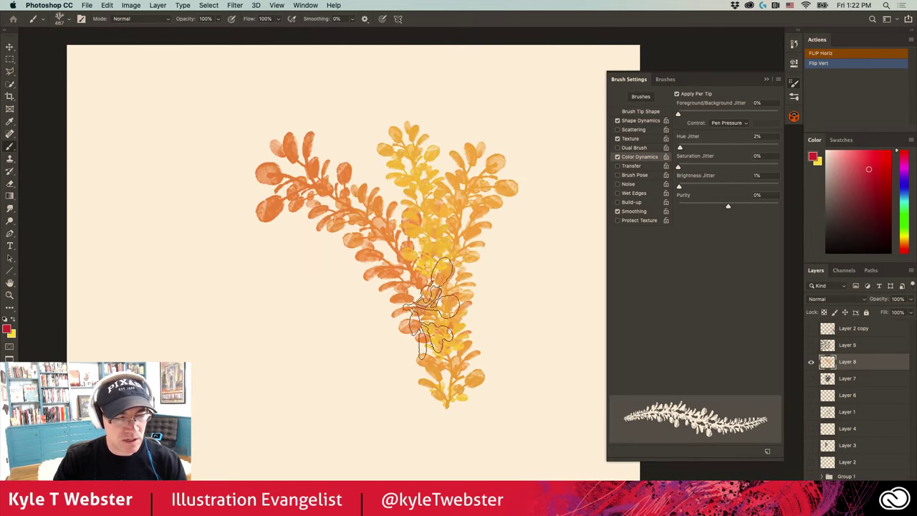
left_click_drag(458, 401, 534, 266)
left_click_drag(495, 337, 501, 215)
left_click_drag(403, 397, 265, 317)
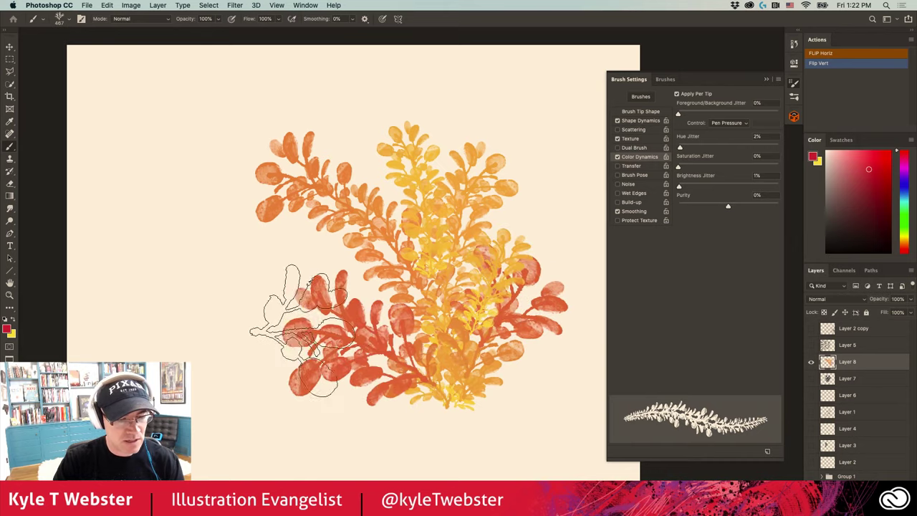
left_click_drag(402, 344, 247, 215)
Add more red-orange branches on the right, then wipe Layer 8 clean
left_click_drag(415, 373, 389, 132)
left_click_drag(445, 387, 502, 246)
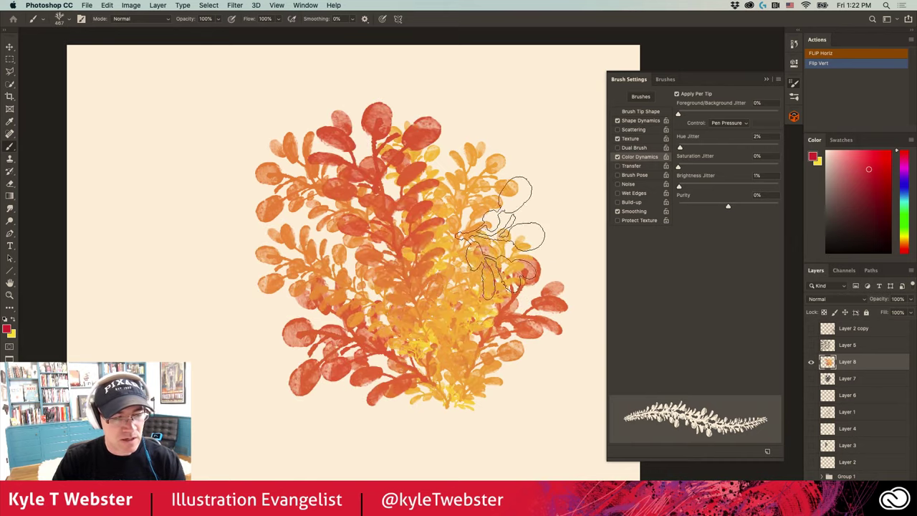
left_click_drag(466, 301, 492, 194)
left_click_drag(495, 236, 516, 108)
left_click_drag(502, 266, 573, 252)
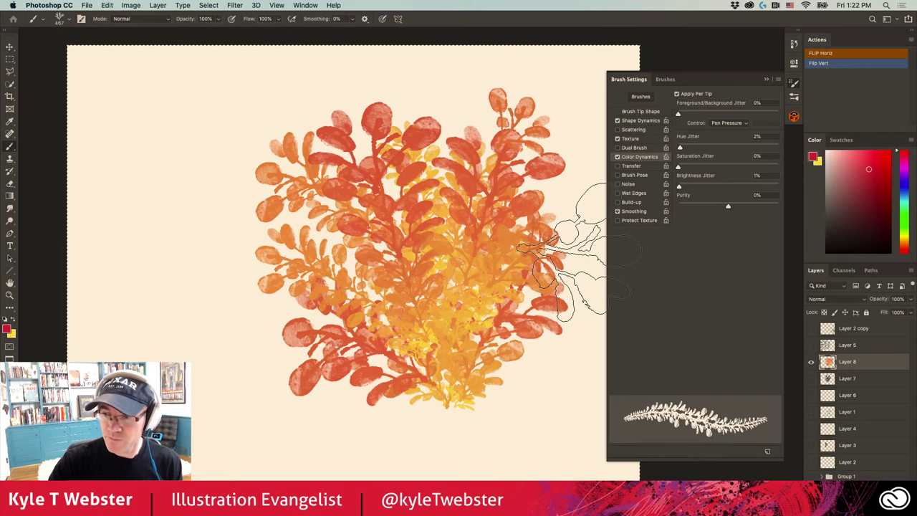
key("super+a")
key("BackSpace")
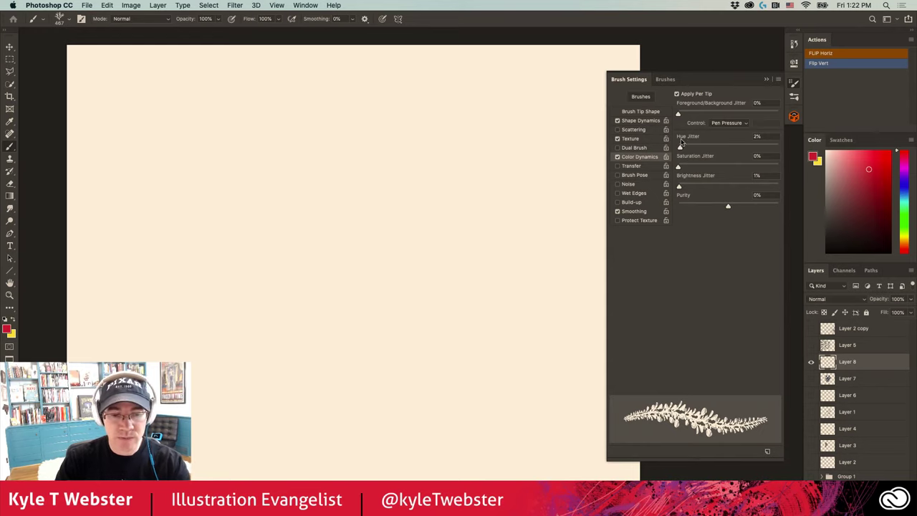
left_click(638, 121)
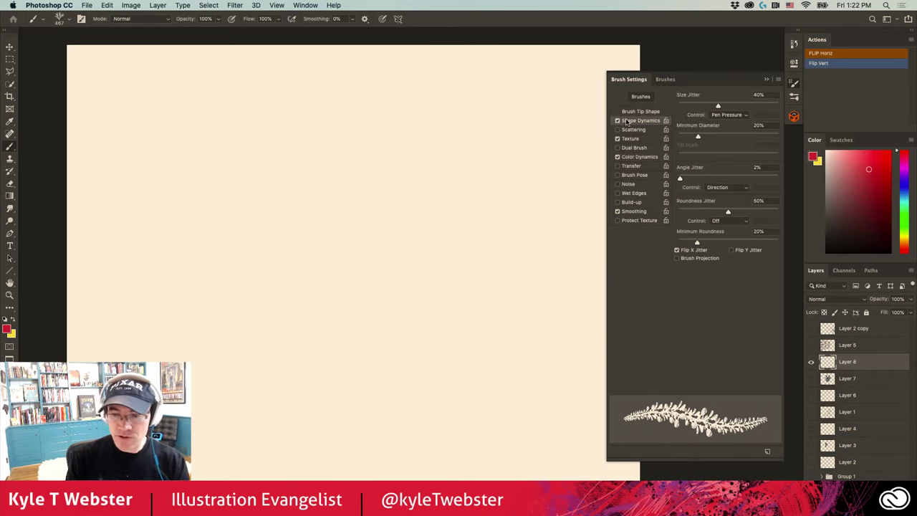
Close Brush Settings and reset the colours to default black and white
left_click(767, 79)
mouse_move(391, 256)
left_mouse_down()
mouse_move(447, 205)
mouse_move(325, 184)
mouse_move(379, 252)
left_mouse_up()
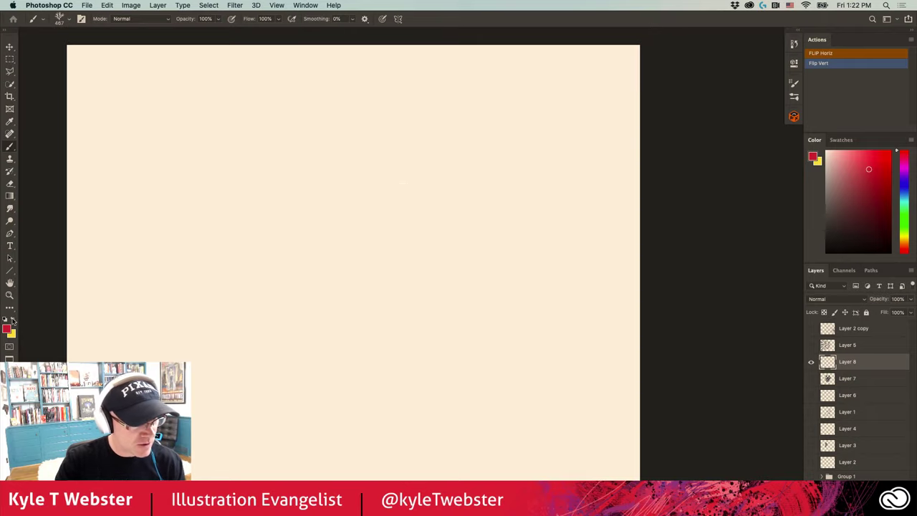
key("d")
left_click(812, 363)
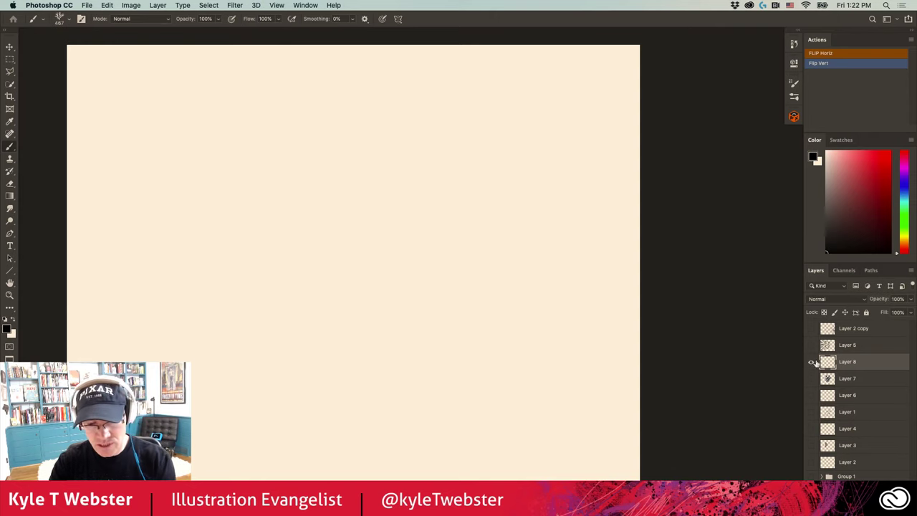
Choose the Jungle Jam brush from the Summer 2020 CC brush folder
left_click(794, 108)
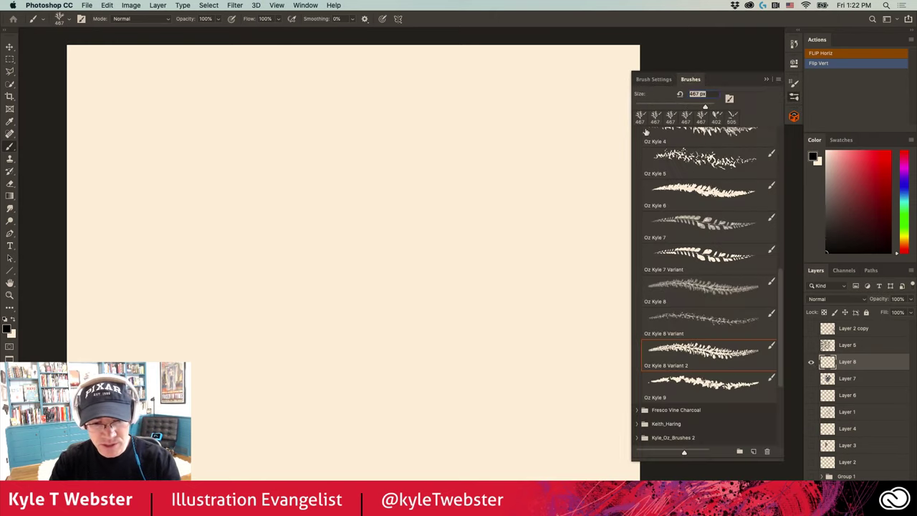
scroll(778, 294, "up", 15)
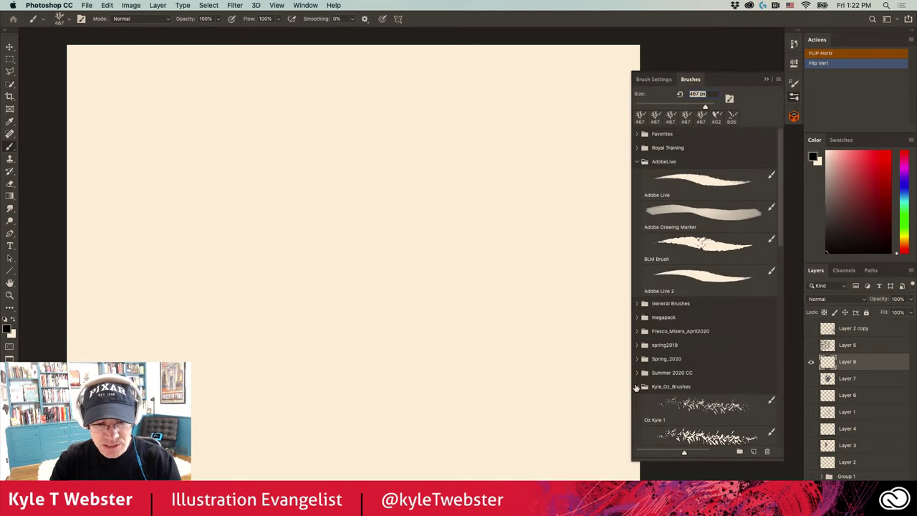
left_click(637, 386)
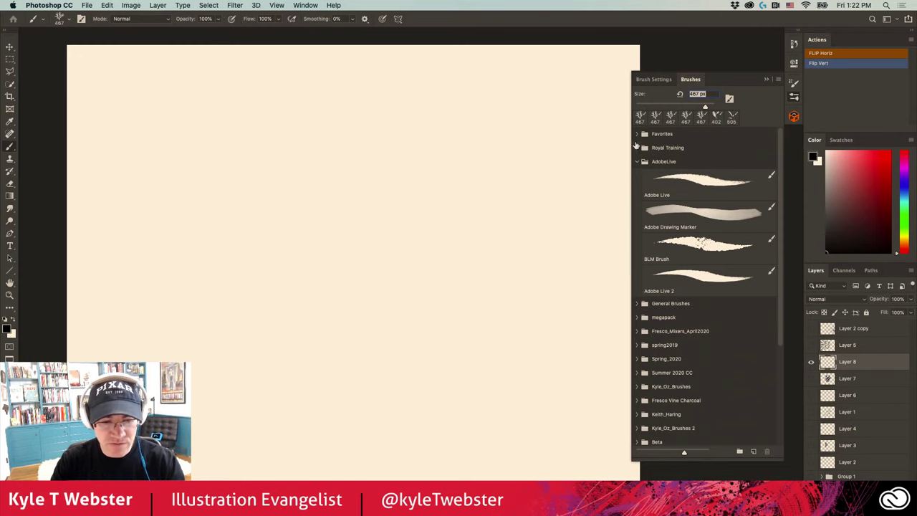
left_click(636, 161)
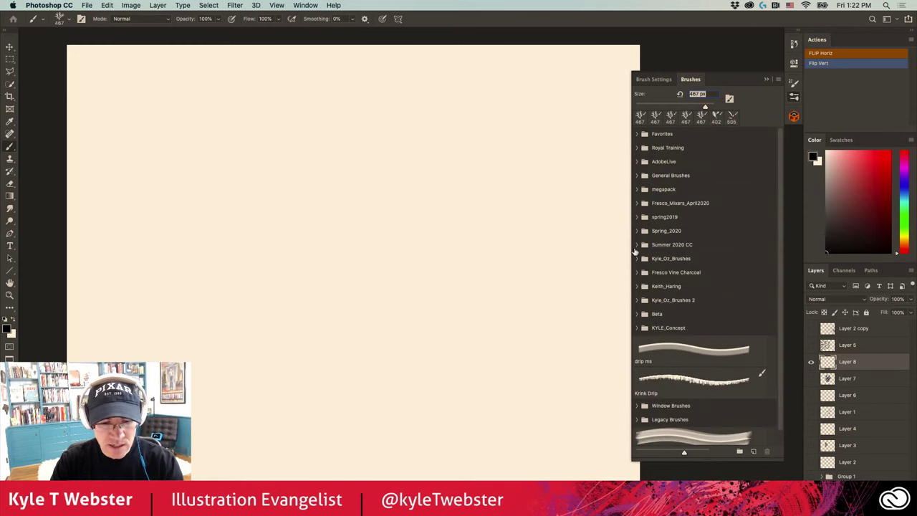
left_click(636, 245)
scroll(717, 215, "down", 10)
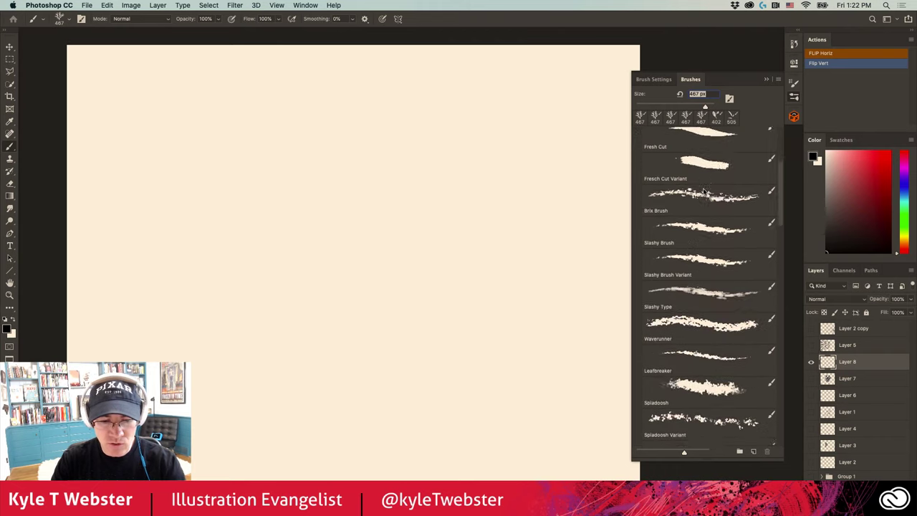
scroll(643, 226, "down", 15)
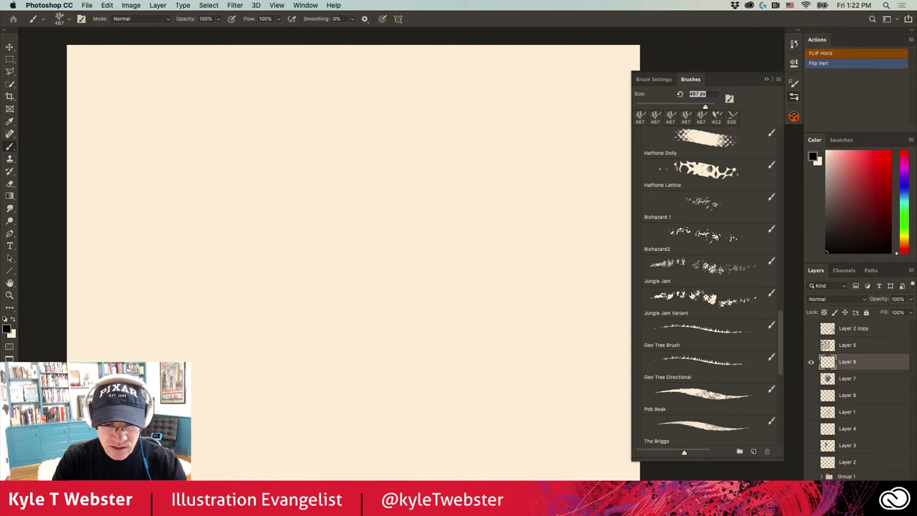
left_click(684, 294)
left_click(767, 80)
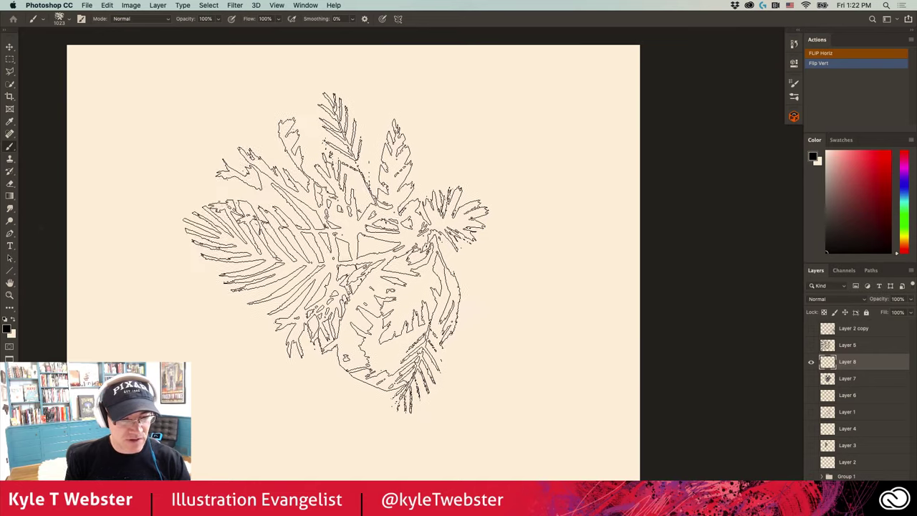
Stamp a test Jungle Jam mark and undo it
left_click(391, 256)
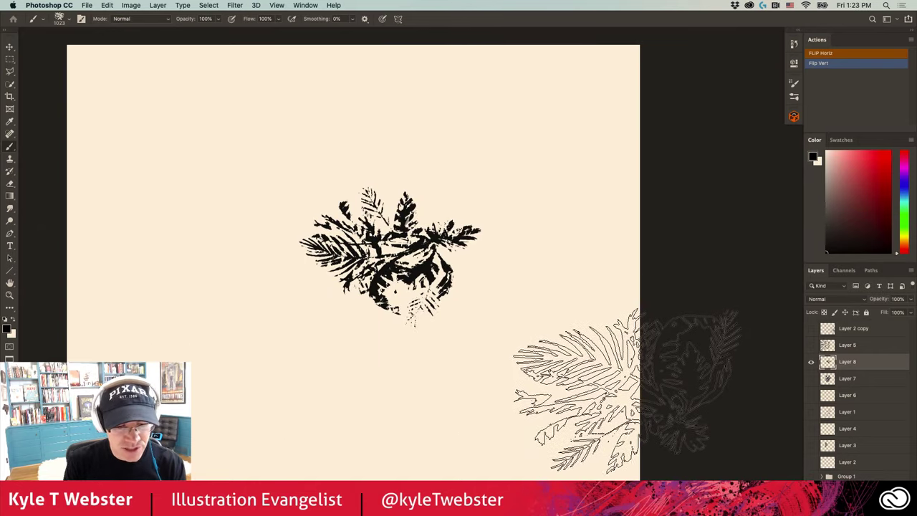
key("super+z")
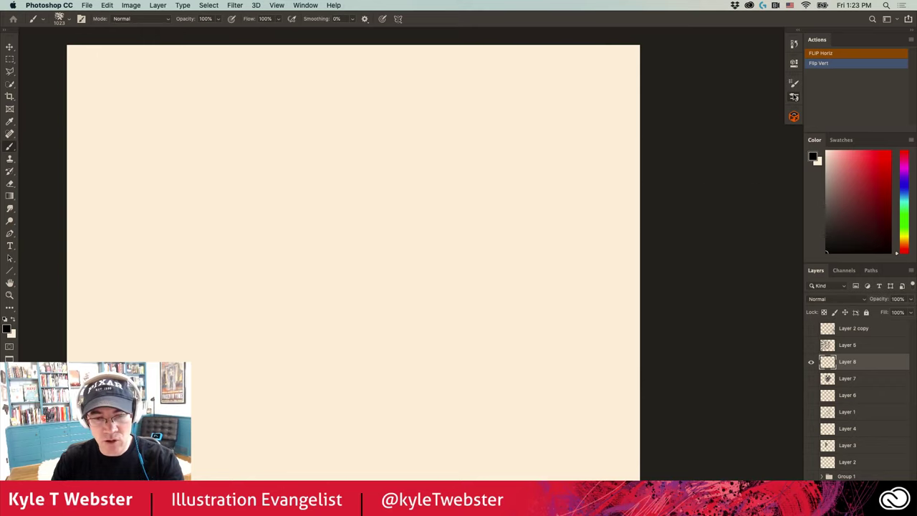
left_click(794, 97)
left_click(652, 79)
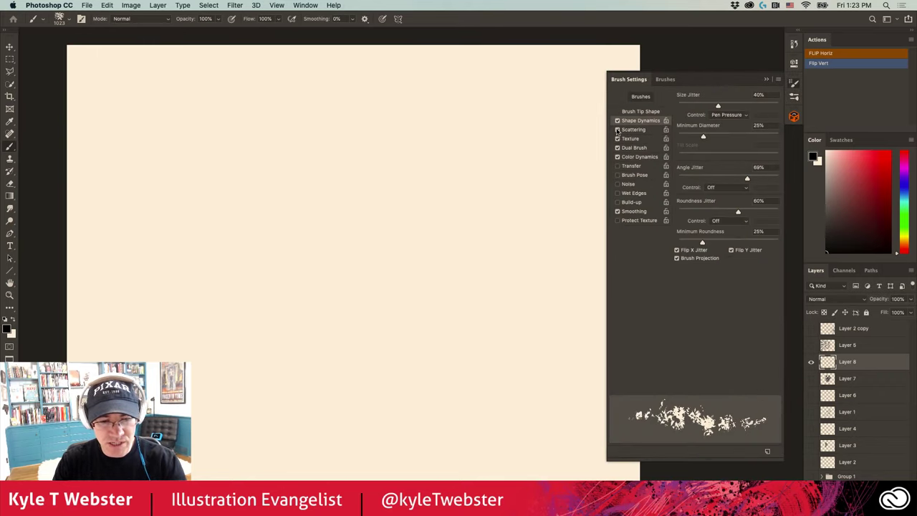
Disable scattering, texture, dual brush, colour and shape dynamics, and enable smoothing
left_click(618, 129)
left_click(618, 138)
left_click(617, 148)
left_click(618, 156)
left_click(617, 211)
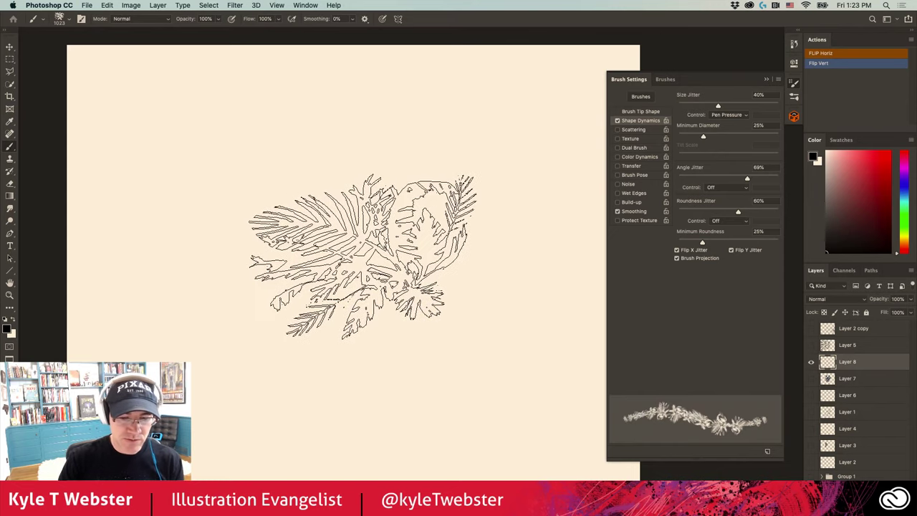
left_click(618, 120)
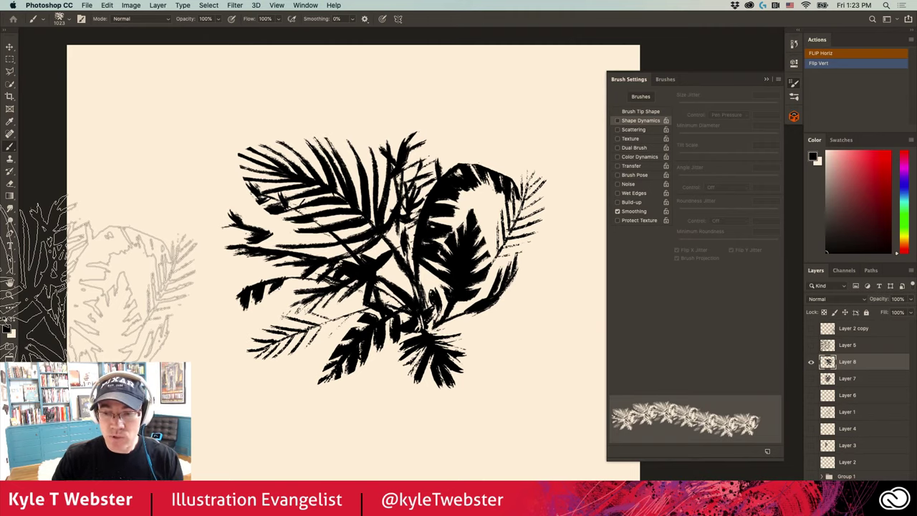
left_click(665, 79)
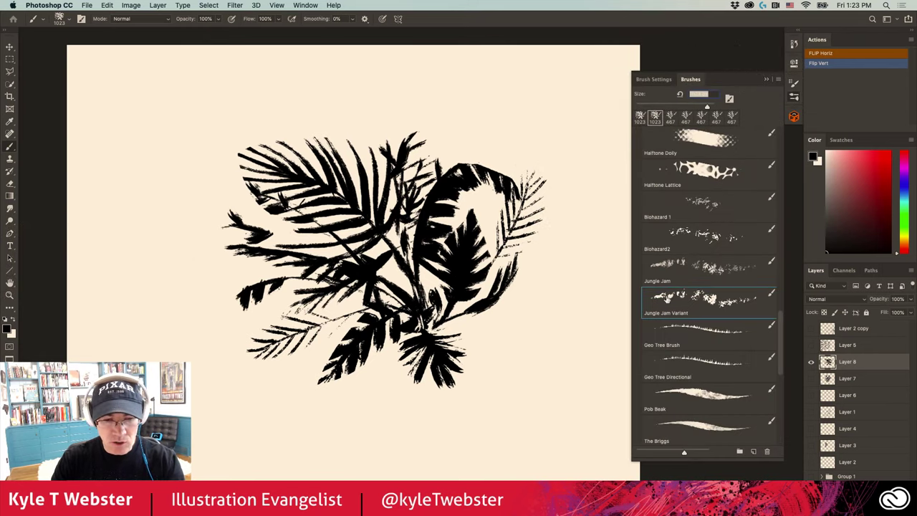
Stamp a large foliage mark up the left side, then clear the layer
left_click(650, 80)
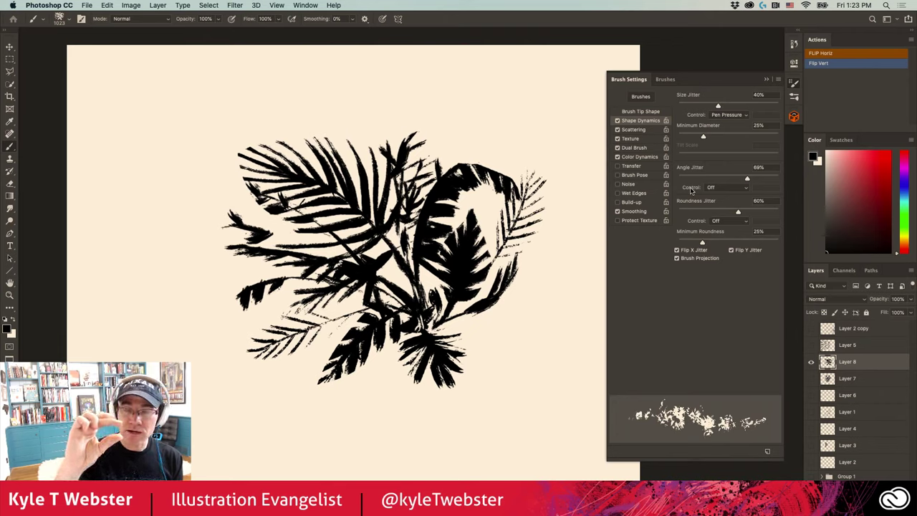
mouse_move(193, 351)
left_mouse_down()
mouse_move(212, 329)
mouse_move(136, 215)
mouse_move(153, 104)
mouse_move(164, 114)
left_mouse_up()
key("super+a")
key("BackSpace")
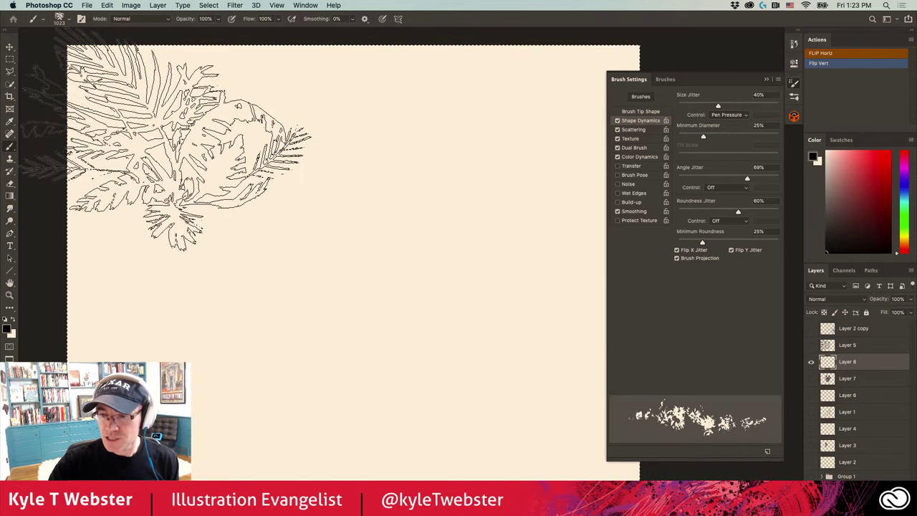
key("super+d")
Stamp dense black foliage across the canvas centre and along the right edge
mouse_move(440, 317)
left_mouse_down()
mouse_move(399, 102)
mouse_move(328, 344)
mouse_move(294, 186)
mouse_move(215, 129)
mouse_move(244, 108)
mouse_move(143, 179)
mouse_move(150, 301)
mouse_move(107, 179)
mouse_move(545, 301)
mouse_move(458, 129)
mouse_move(377, 322)
left_mouse_up()
key("super+minus")
mouse_move(459, 330)
left_mouse_down()
mouse_move(541, 291)
mouse_move(521, 307)
mouse_move(547, 264)
mouse_move(578, 324)
mouse_move(576, 346)
mouse_move(504, 193)
mouse_move(510, 259)
mouse_move(479, 220)
mouse_move(502, 361)
mouse_move(400, 283)
mouse_move(493, 377)
mouse_move(572, 369)
mouse_move(470, 346)
mouse_move(470, 389)
mouse_move(424, 330)
mouse_move(407, 267)
mouse_move(314, 315)
mouse_move(251, 361)
mouse_move(243, 401)
mouse_move(133, 291)
mouse_move(141, 268)
mouse_move(142, 283)
mouse_move(94, 291)
mouse_move(149, 361)
mouse_move(235, 432)
mouse_move(525, 385)
mouse_move(541, 408)
mouse_move(368, 432)
mouse_move(486, 432)
mouse_move(424, 354)
mouse_move(360, 401)
mouse_move(348, 294)
left_mouse_up()
key("l")
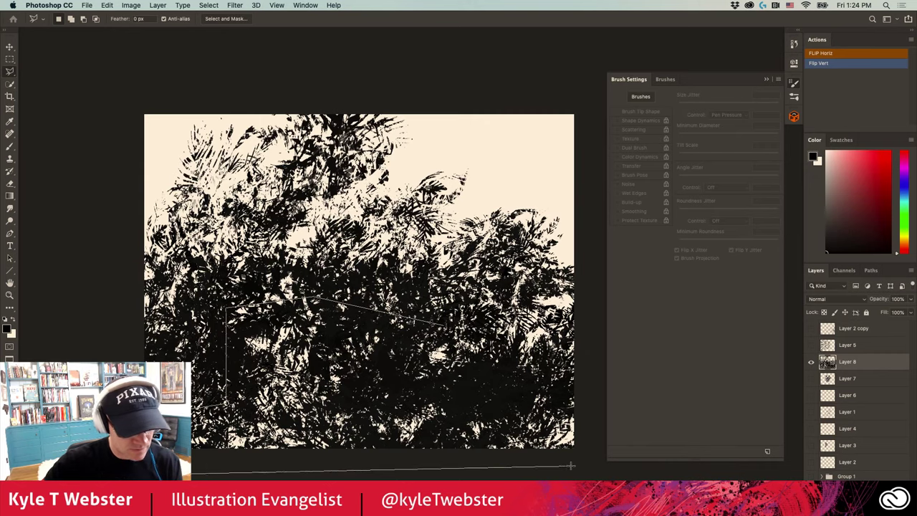
Trace a stepped-roof building outline with the Polygonal Lasso and delete it from the foliage
left_click(586, 469)
left_click(592, 432)
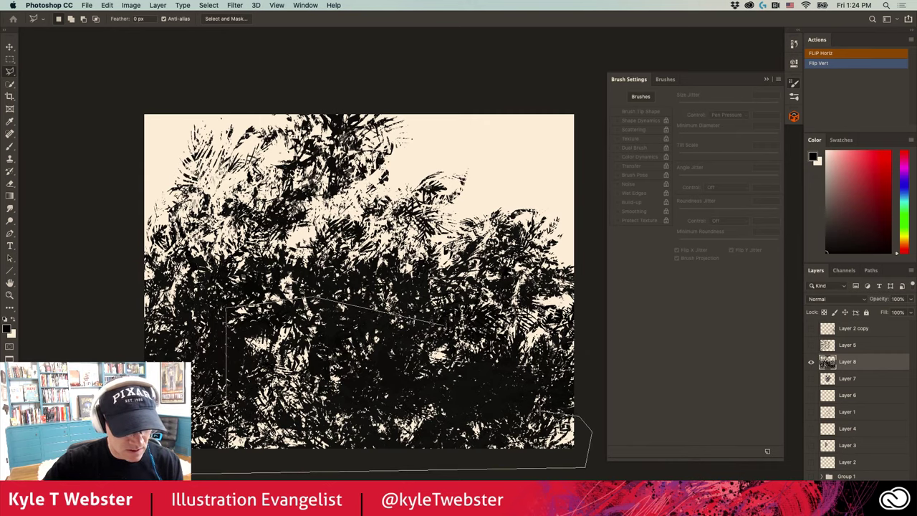
left_click(570, 414)
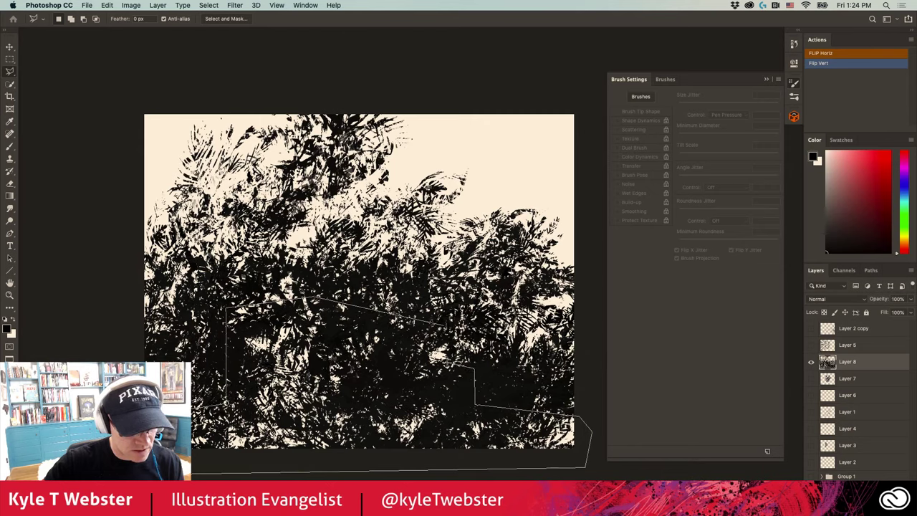
left_click(446, 330)
key("BackSpace")
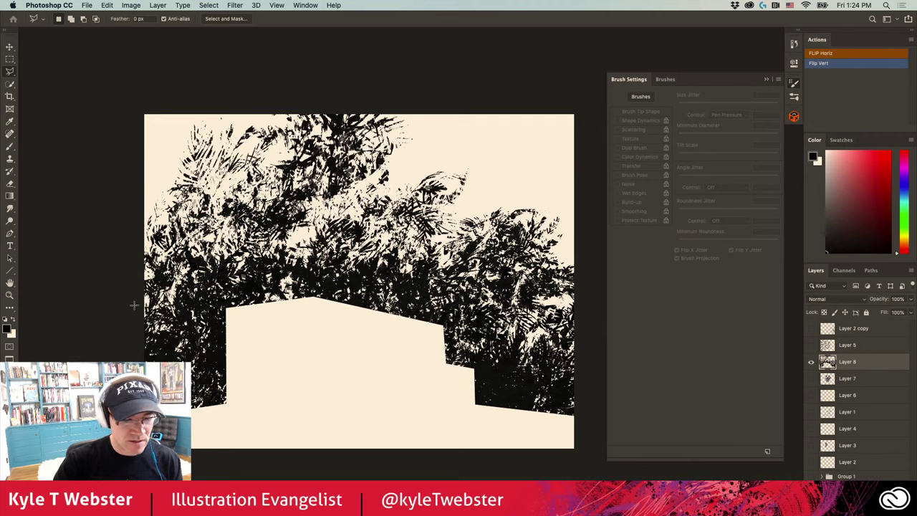
Select The Briggs brush and swap to the cream painting colour
key("b")
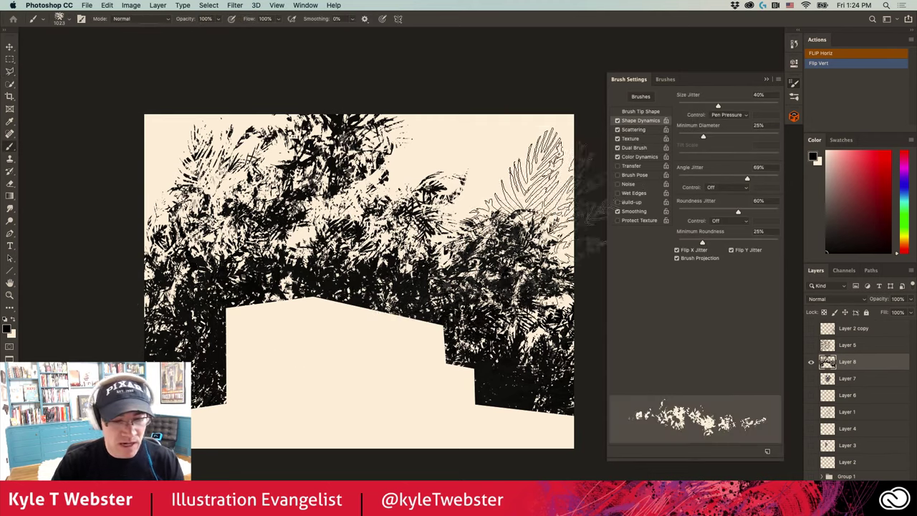
left_click(666, 79)
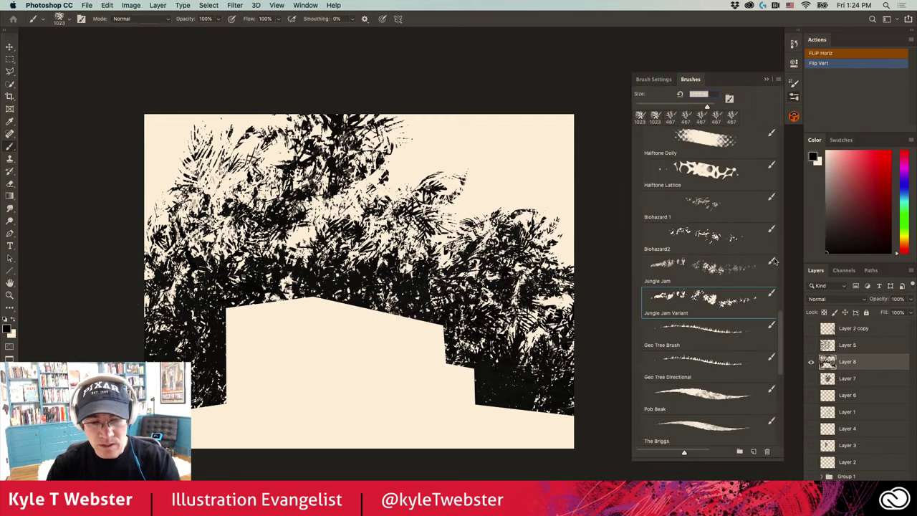
scroll(745, 301, "down", 3)
left_click(689, 401)
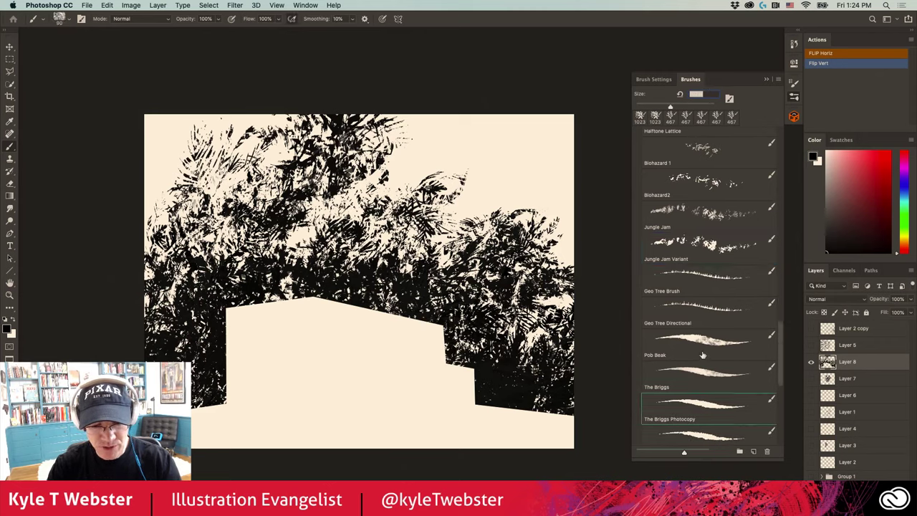
left_click(767, 79)
key("x")
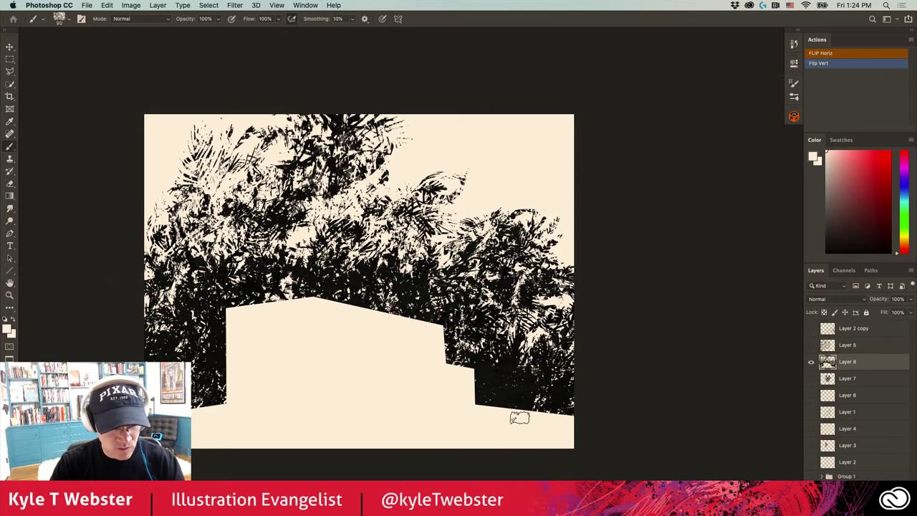
Paint a pale right-hand palm trunk, a curved frond, and grass along both foliage bases
left_click_drag(519, 410, 473, 219)
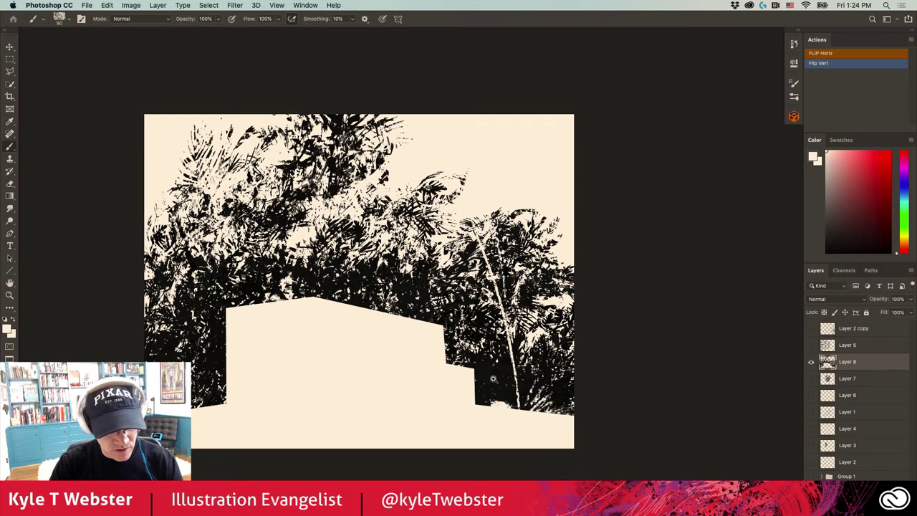
mouse_move(520, 402)
left_mouse_down()
mouse_move(470, 304)
mouse_move(430, 282)
mouse_move(393, 290)
mouse_move(444, 251)
mouse_move(459, 287)
mouse_move(480, 273)
left_mouse_up()
scroll(494, 380, "up", 2)
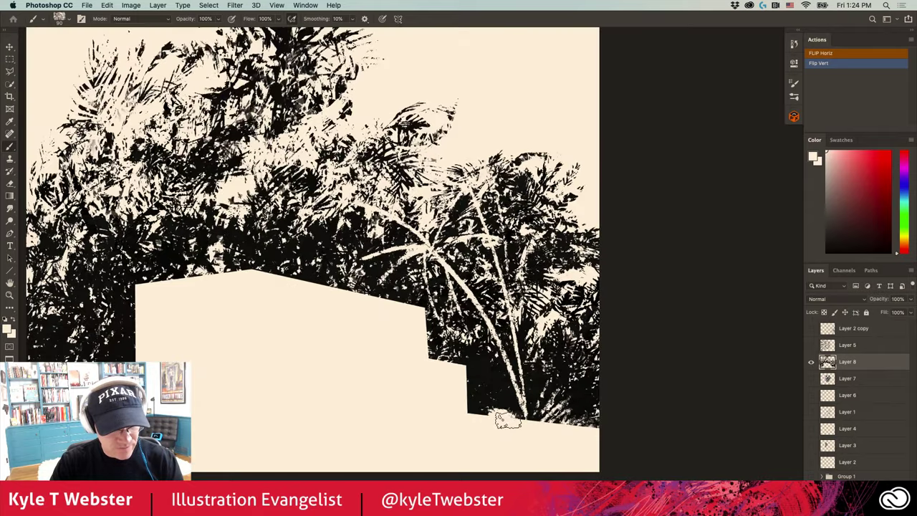
mouse_move(496, 422)
left_mouse_down()
mouse_move(481, 420)
mouse_move(502, 373)
mouse_move(548, 418)
mouse_move(617, 430)
left_mouse_up()
left_click_drag(324, 385, 501, 334)
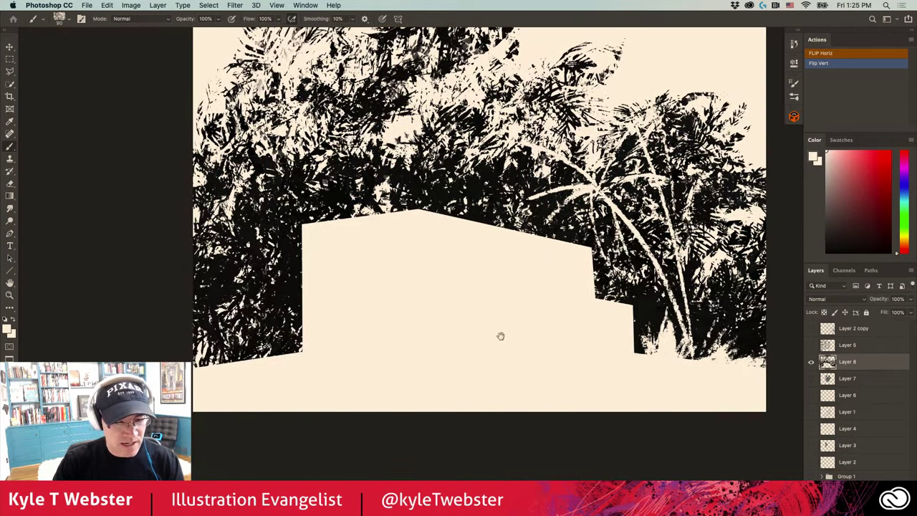
mouse_move(273, 343)
left_mouse_down()
mouse_move(281, 360)
mouse_move(288, 319)
mouse_move(287, 354)
mouse_move(204, 368)
left_mouse_up()
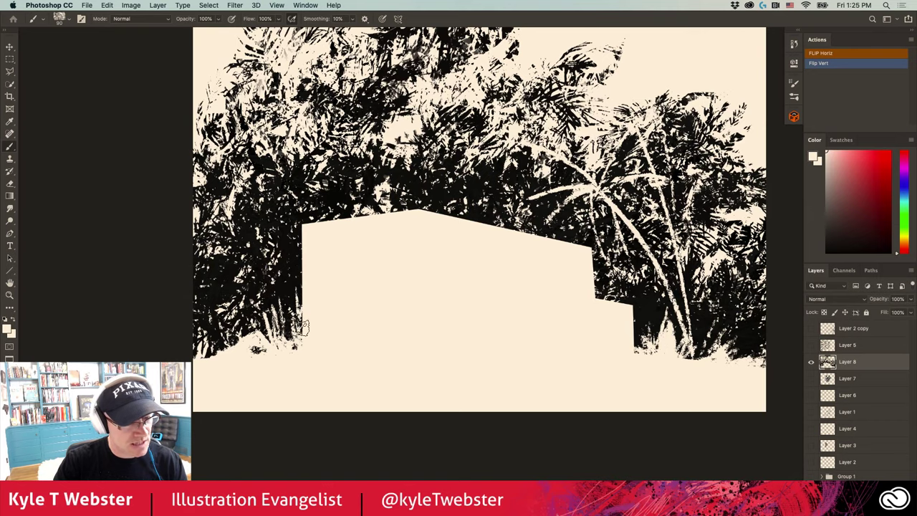
Paint several tall pale vertical trunks across the left foliage mass
mouse_move(267, 346)
left_mouse_down()
mouse_move(266, 177)
mouse_move(299, 236)
left_mouse_up()
left_click_drag(272, 409, 251, 200)
left_click_drag(257, 268, 258, 179)
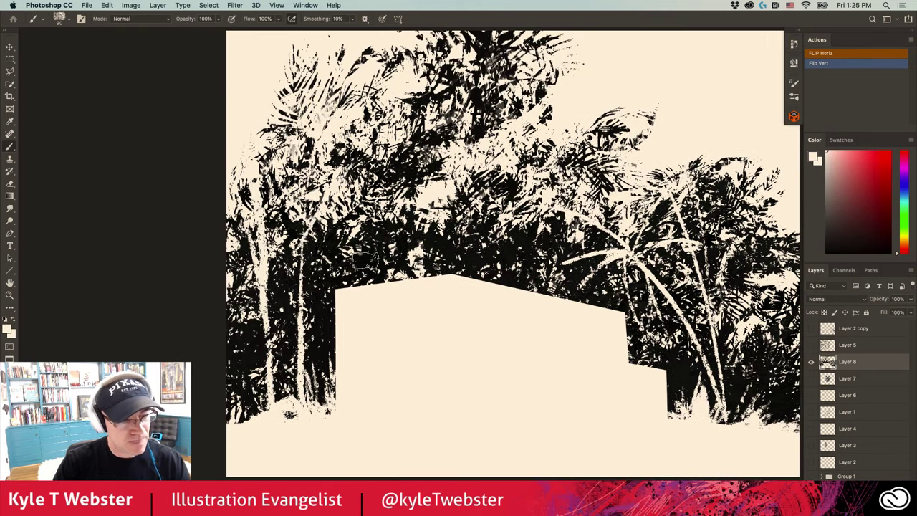
left_click_drag(373, 285, 373, 152)
left_click_drag(391, 255, 410, 139)
key("super+minus")
scroll(383, 289, "right", 3)
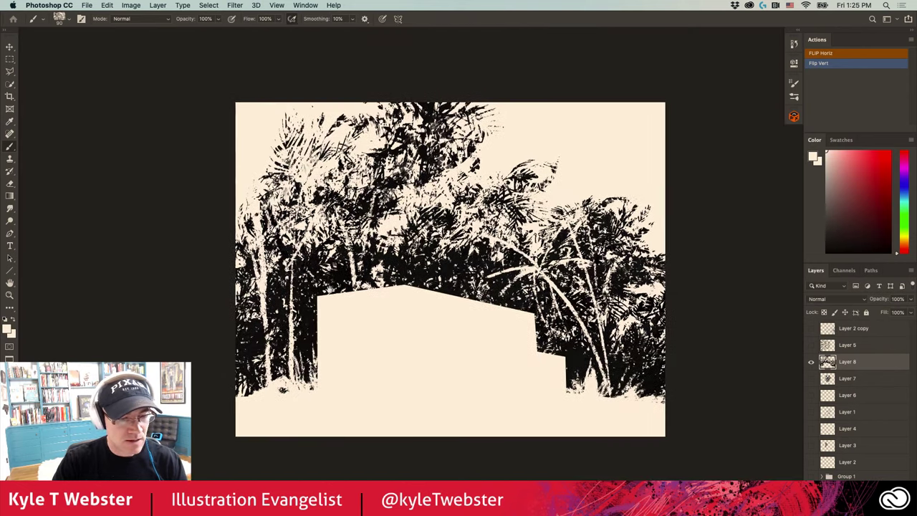
scroll(172, 205, "right", 3)
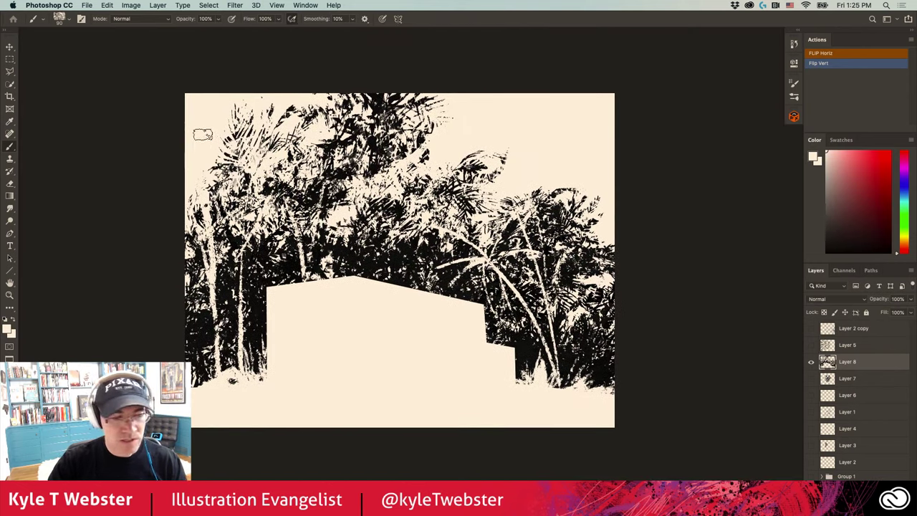
left_click(794, 98)
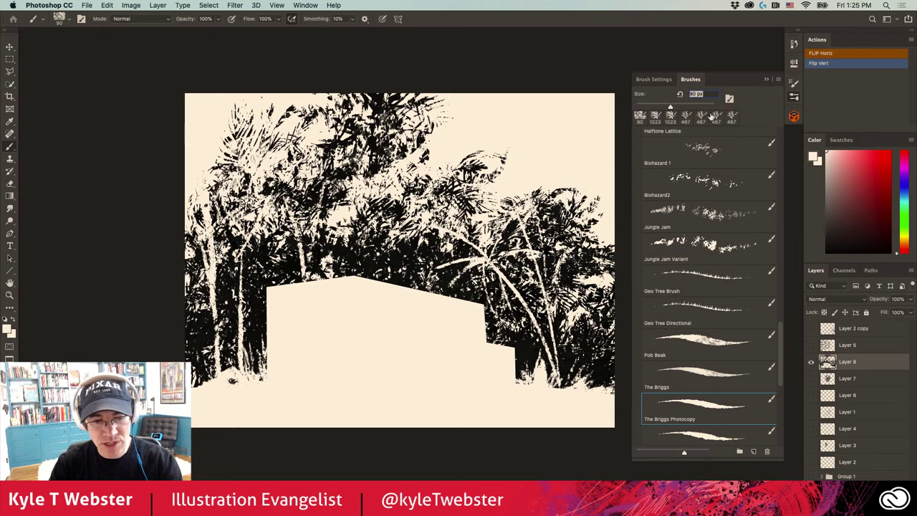
Select the Jungle Jam brush and set the painting mode to Clear
left_click(731, 116)
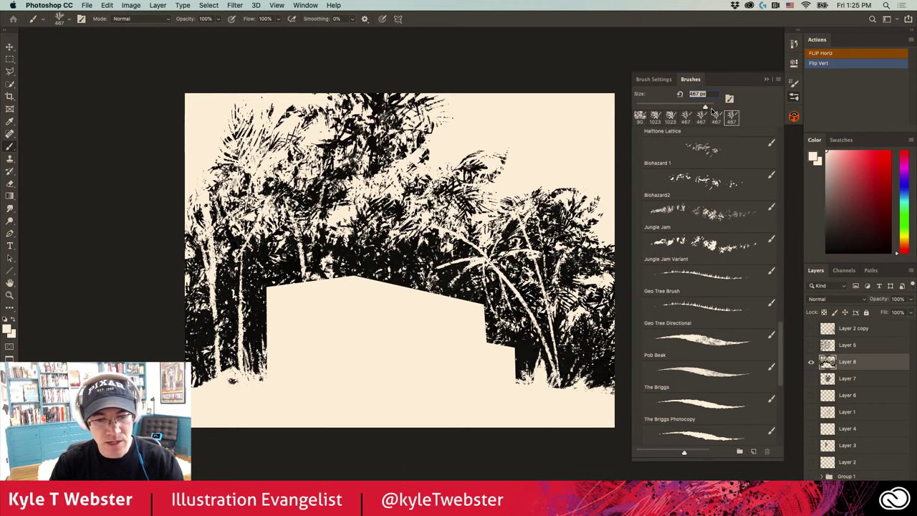
left_click(650, 80)
left_click(666, 80)
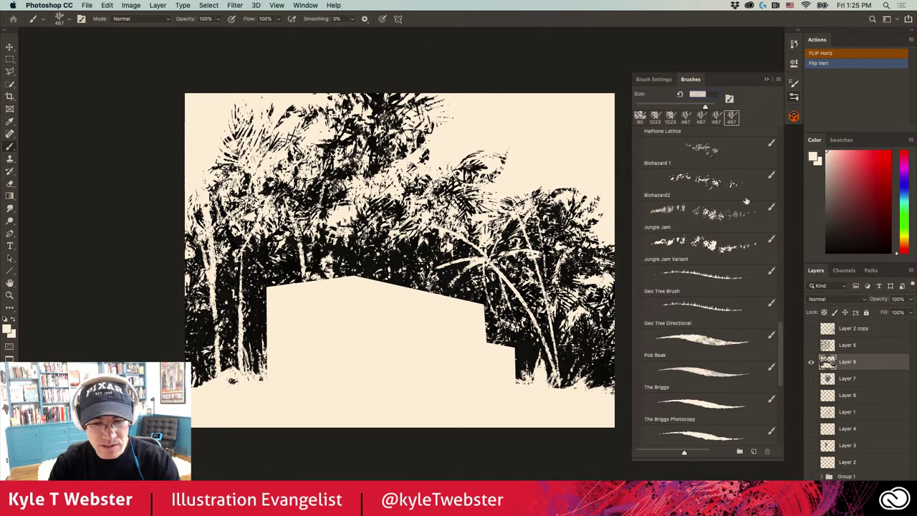
left_click(703, 243)
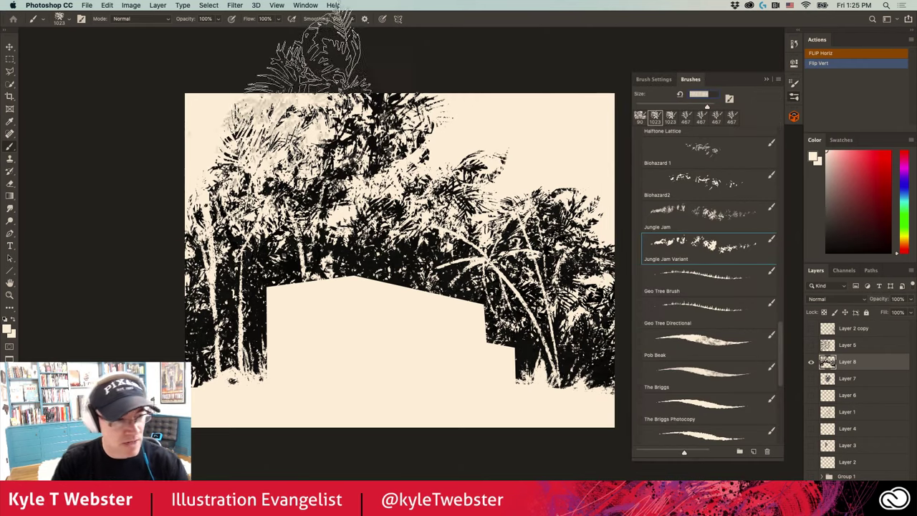
left_click(118, 20)
left_click(120, 39)
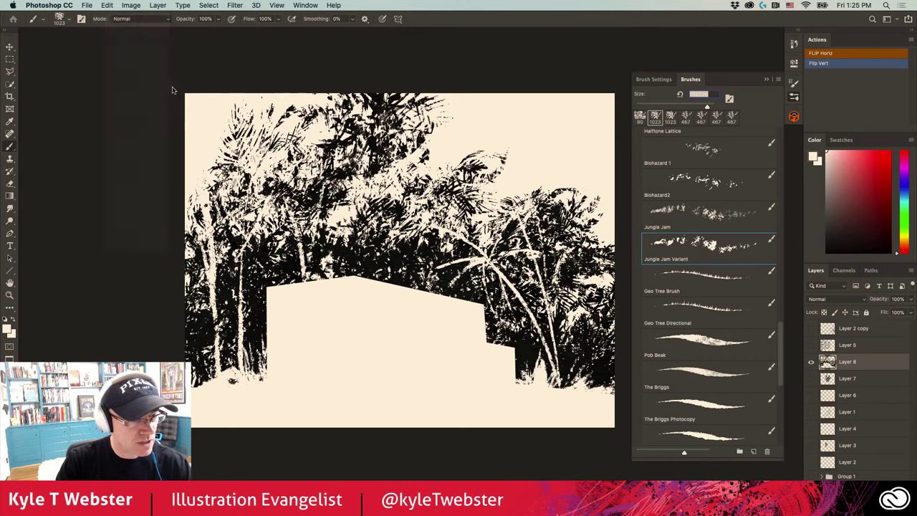
Erase foliage across the canvas top, undo it, and shrink the brush to 600
mouse_move(380, 43)
left_mouse_down()
mouse_move(323, 122)
mouse_move(286, 144)
mouse_move(112, 108)
left_mouse_up()
key("super+z")
key("super+z")
key("super+z")
key("super+z")
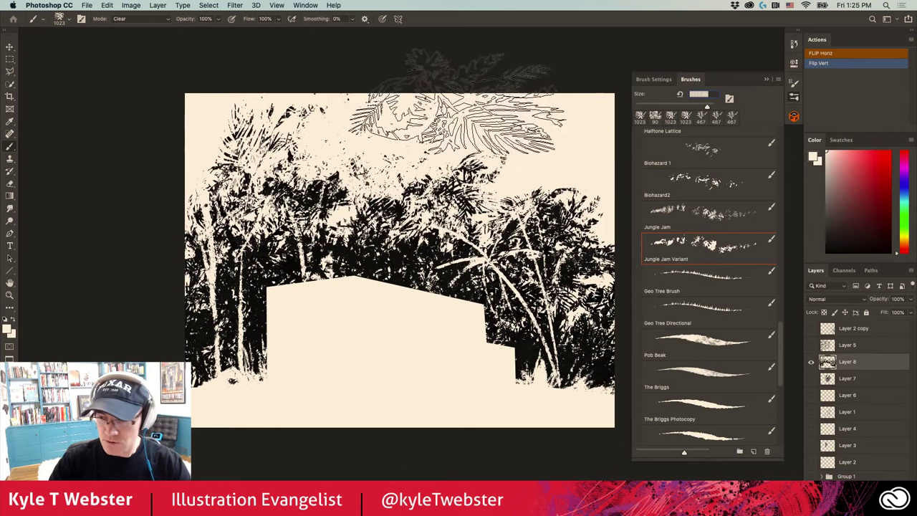
key("bracketleft")
key("bracketleft")
key("bracketleft")
key("bracketleft")
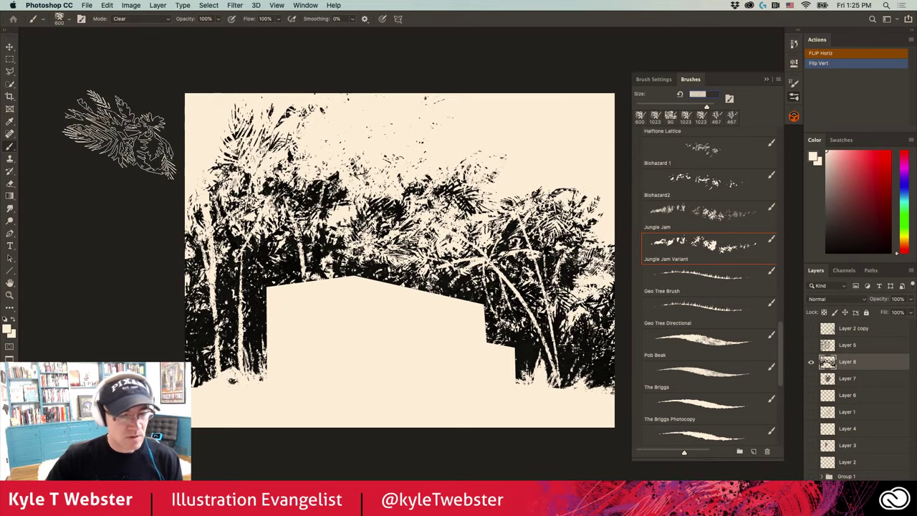
left_click_drag(344, 286, 279, 267)
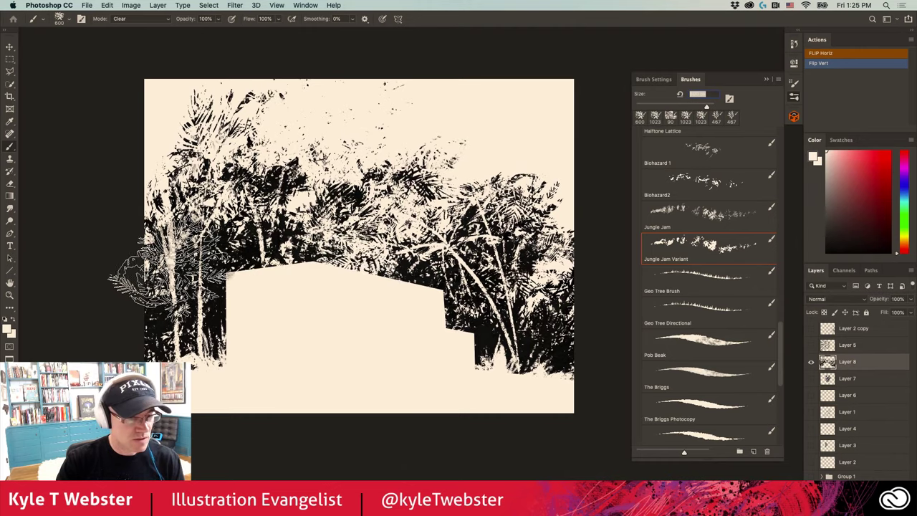